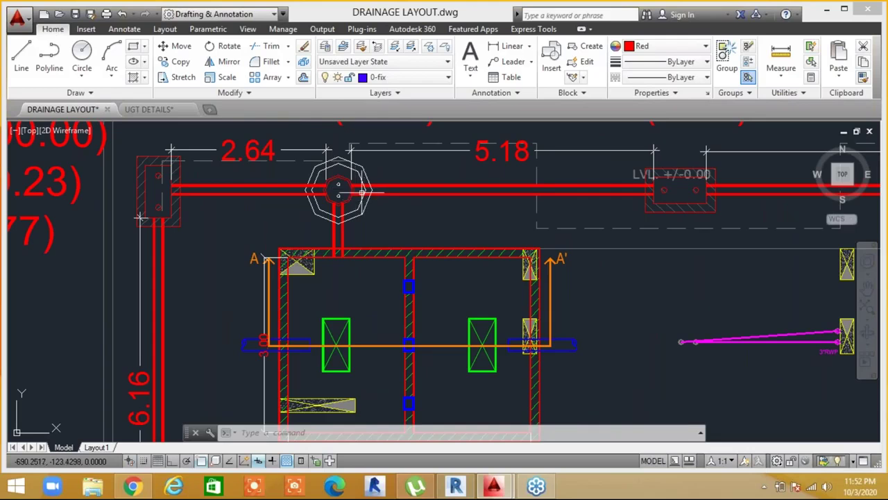
Examine the sewer trap chamber, the connected pipe runs and the F.L, I.L and D levels noted at the inspection chambers
scroll(340, 197, "down", 2)
scroll(333, 191, "up", 2)
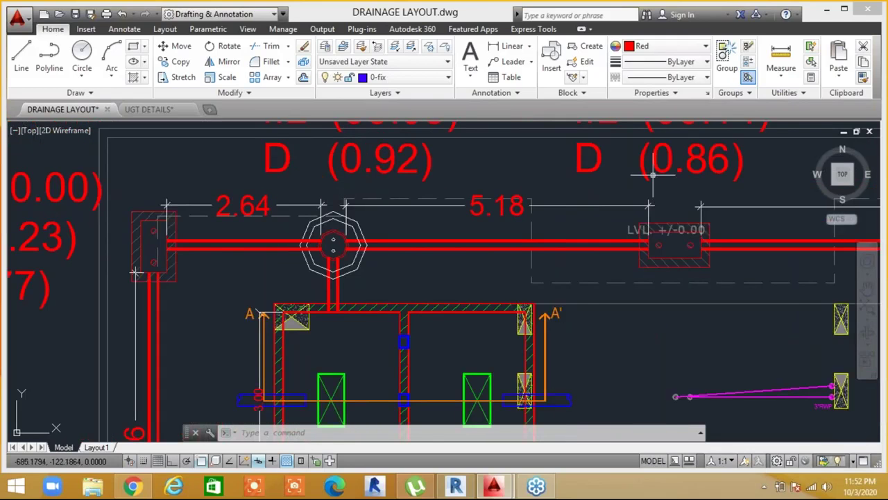
scroll(497, 269, "down", 4)
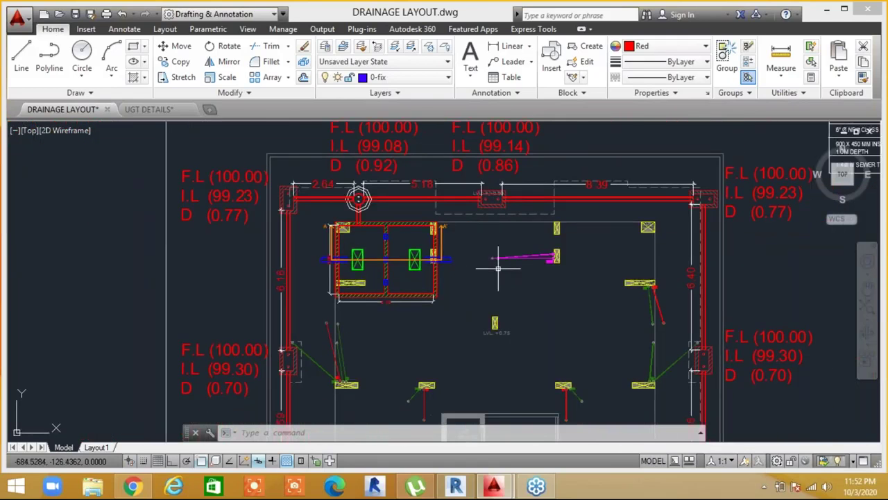
middle_click_drag(360, 124, 333, 215)
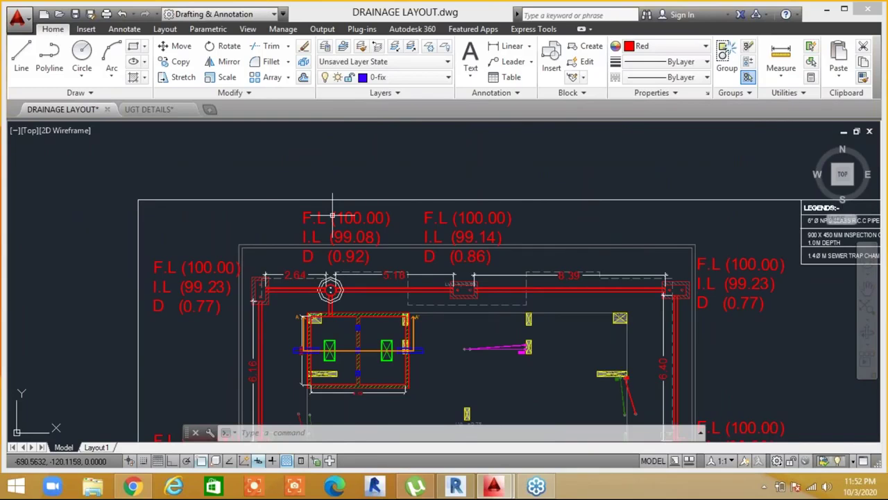
scroll(374, 243, "up", 2)
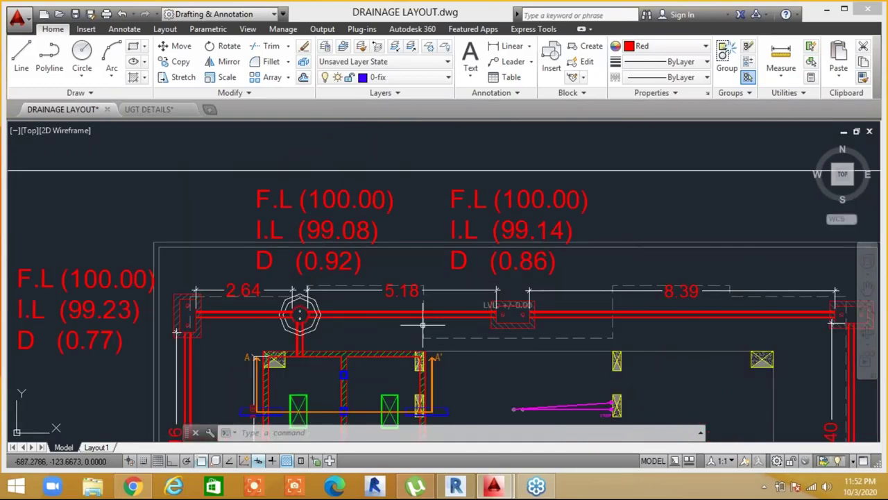
scroll(439, 328, "down", 2)
middle_click_drag(366, 315, 365, 193)
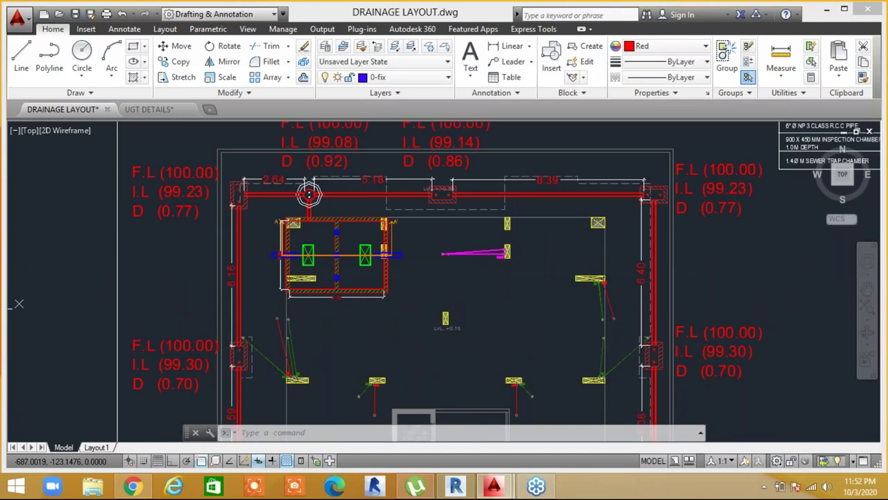
scroll(532, 228, "down", 2)
middle_click_drag(505, 245, 396, 127)
scroll(512, 331, "up", 2)
scroll(511, 331, "up", 2)
middle_click_drag(512, 331, 789, 194)
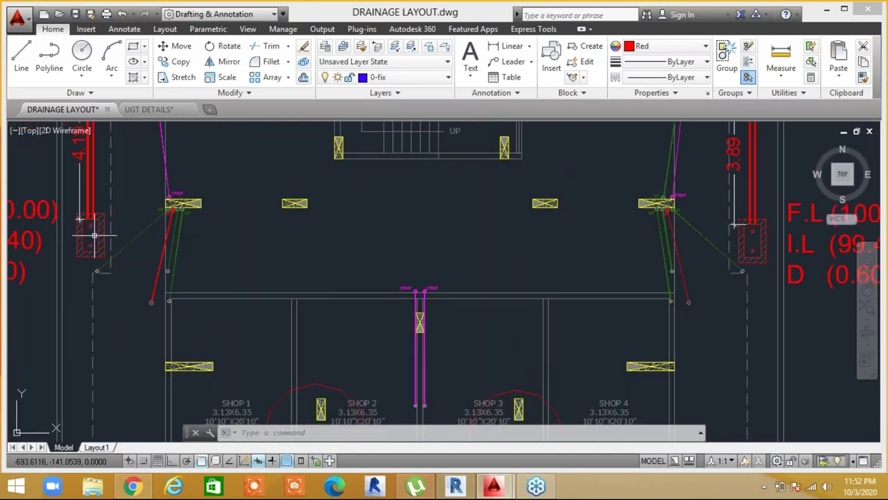
Examine the legend entries for the R.C.C pipe, the inspection chamber and the sewer trap chamber
scroll(208, 256, "down", 4)
scroll(301, 298, "up", 3)
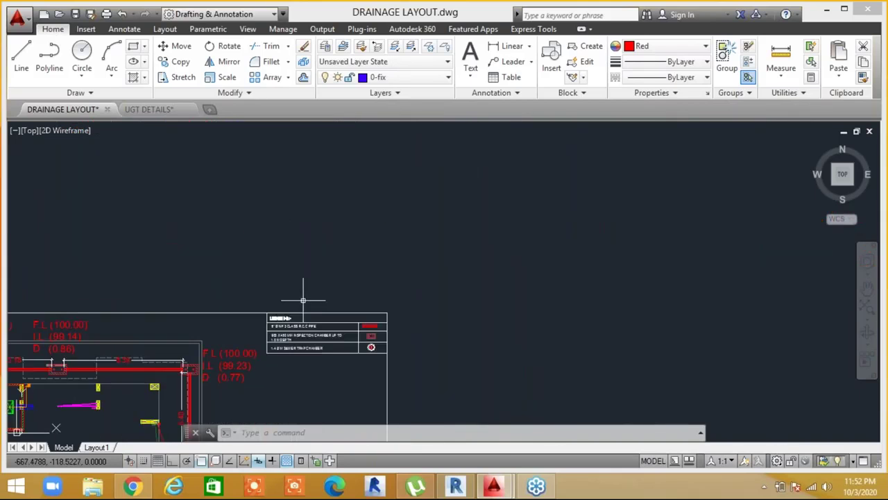
scroll(365, 352, "up", 3)
middle_click_drag(506, 359, 607, 248)
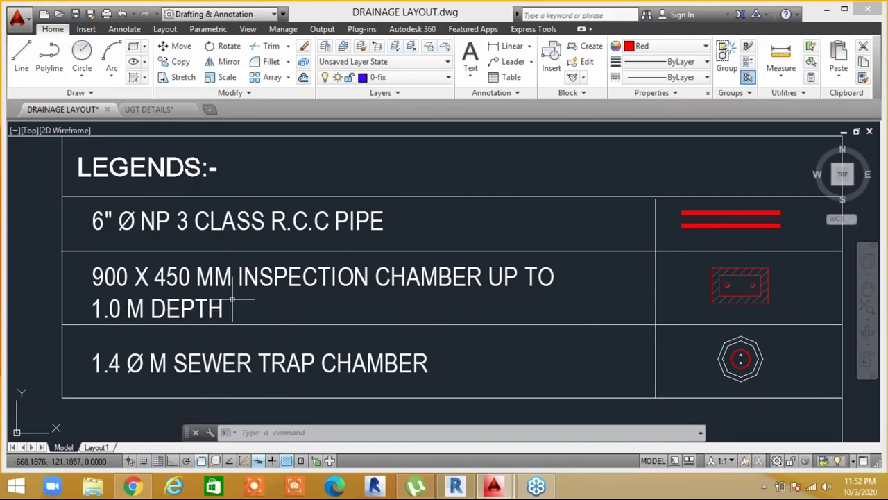
scroll(233, 300, "down", 1)
scroll(225, 271, "up", 1)
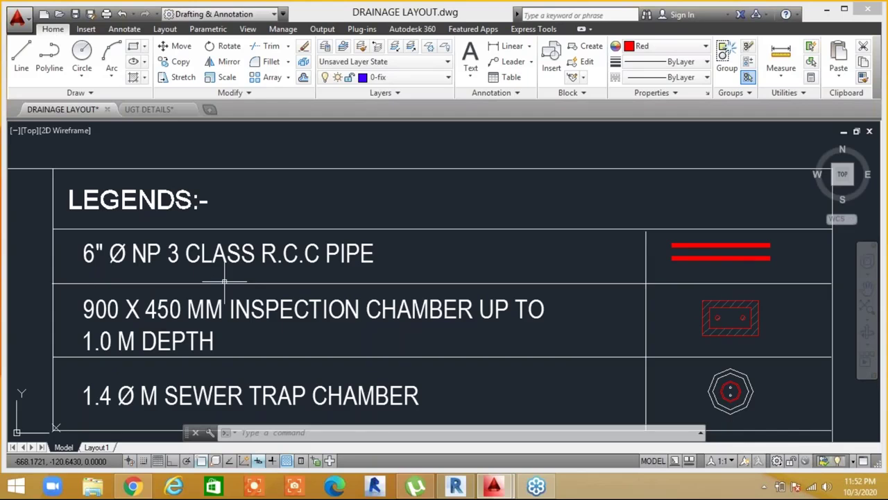
scroll(396, 278, "down", 1)
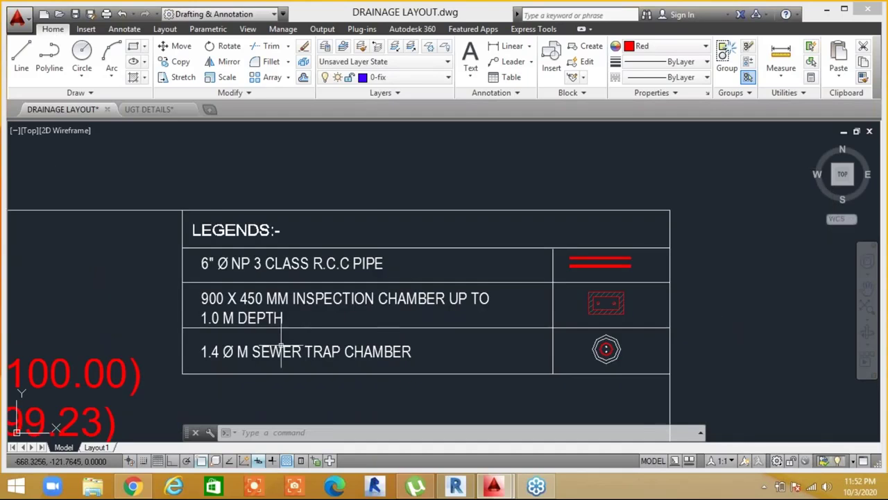
scroll(265, 354, "up", 1)
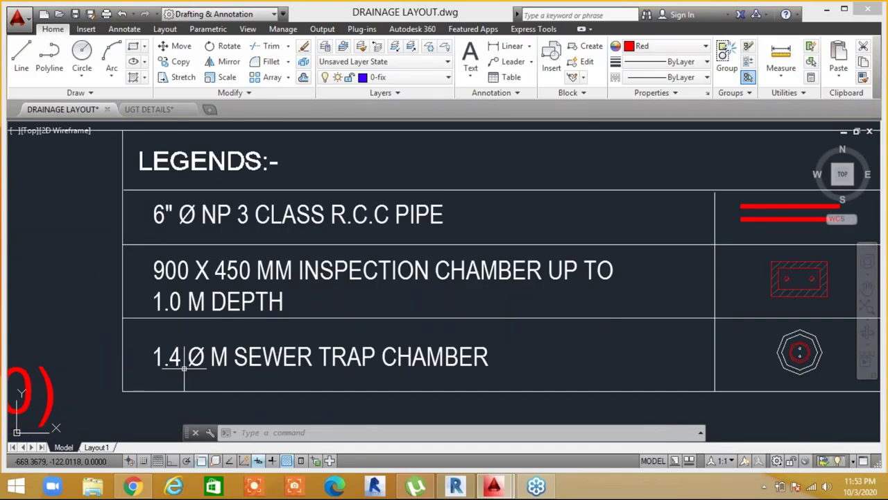
scroll(444, 349, "down", 2)
Trace the drainage line from the sewer trap chamber along the plan's upper and right sides to the last inspection chamber near Shop 4
middle_click_drag(584, 270, 722, 202)
middle_click_drag(290, 268, 696, 256)
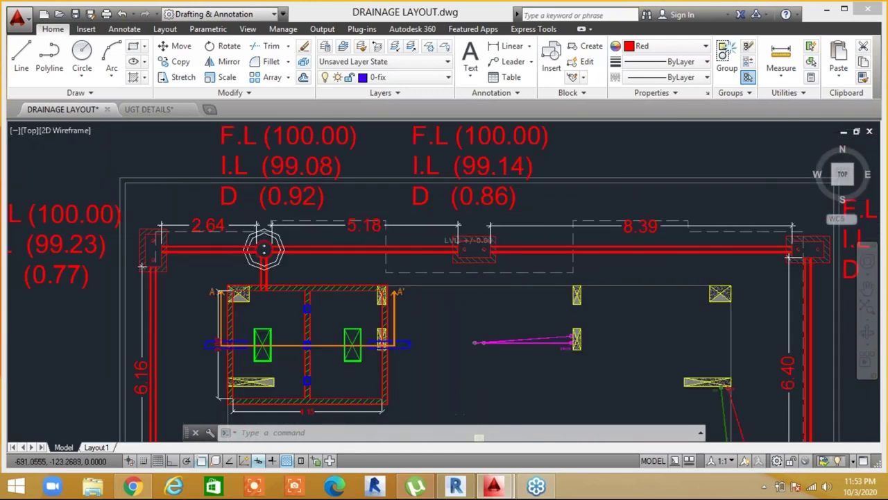
scroll(260, 240, "up", 4)
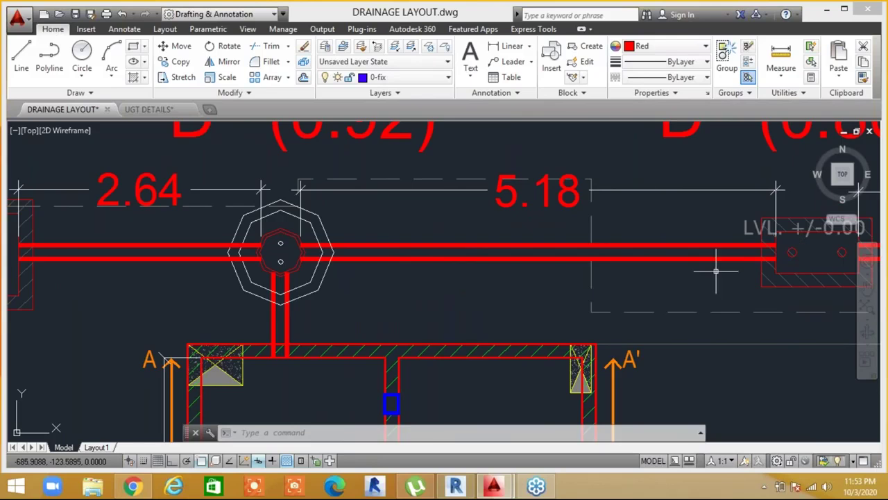
scroll(715, 268, "down", 4)
mouse_move(569, 284)
middle_mouse_down()
mouse_move(458, 215)
mouse_move(409, 169)
mouse_move(433, 137)
middle_mouse_up()
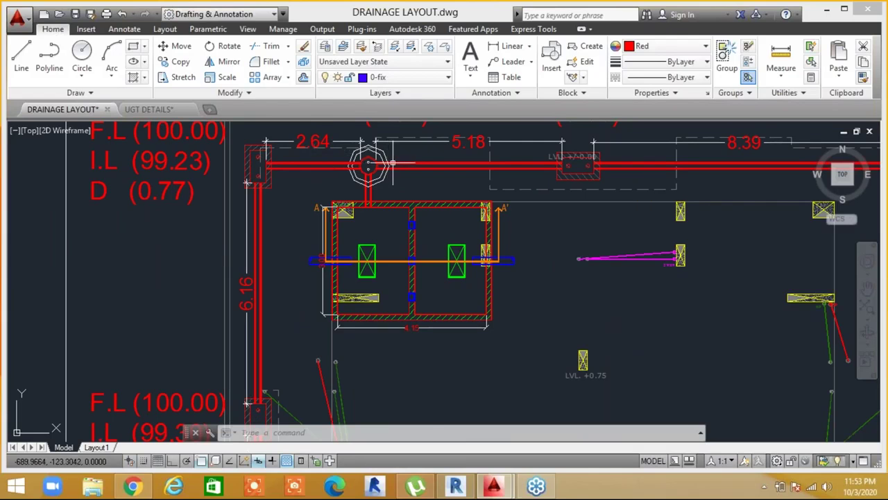
scroll(388, 168, "down", 3)
mouse_move(311, 178)
middle_mouse_down()
mouse_move(264, 203)
mouse_move(279, 212)
mouse_move(265, 199)
middle_mouse_up()
scroll(266, 204, "up", 6)
scroll(292, 211, "down", 4)
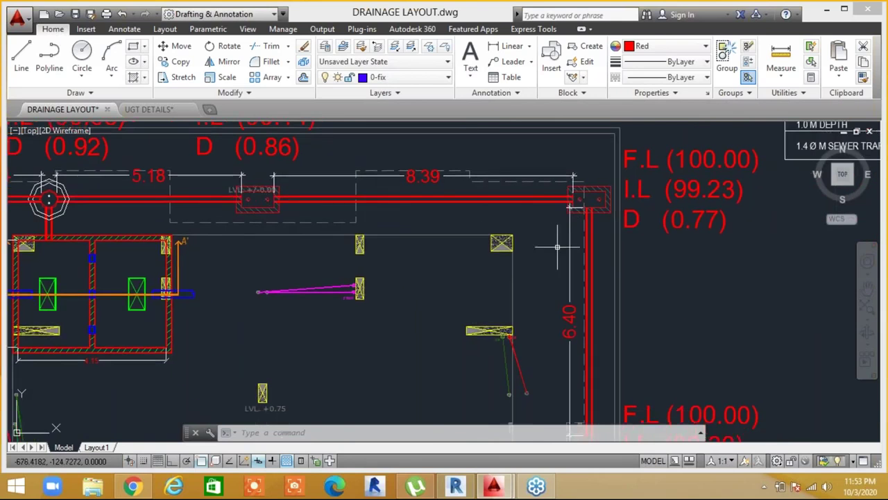
scroll(558, 340, "down", 2)
scroll(557, 341, "down", 1)
scroll(522, 251, "up", 6)
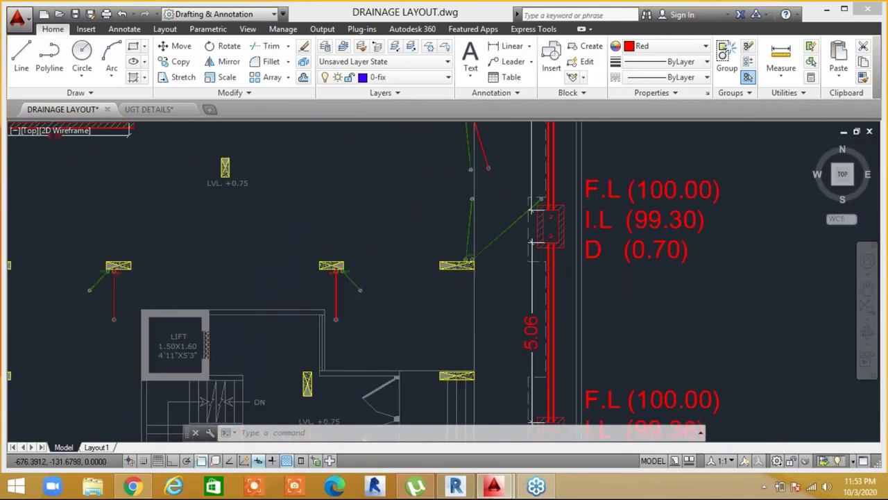
scroll(510, 256, "down", 2)
mouse_move(505, 263)
middle_mouse_down()
mouse_move(428, 133)
mouse_move(432, 106)
middle_mouse_up()
middle_click_drag(462, 300, 433, 79)
middle_click_drag(432, 261, 424, 181)
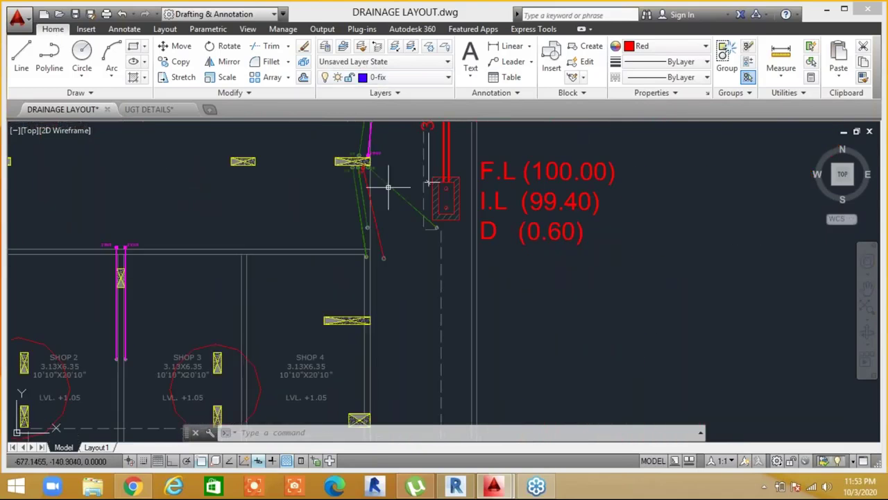
Examine the WP, SP and 3" RWP pipes around the column beside the plan's lower-right inspection chamber
scroll(529, 231, "up", 4)
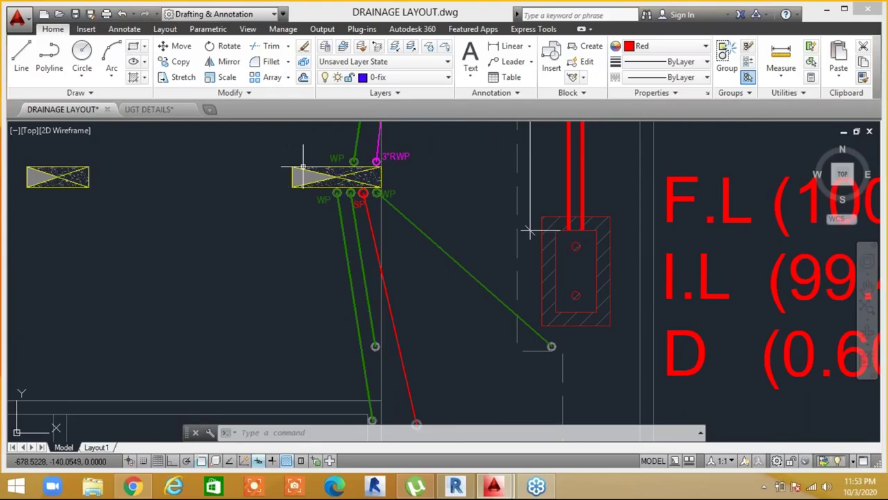
scroll(313, 180, "up", 4)
middle_click_drag(312, 181, 284, 238)
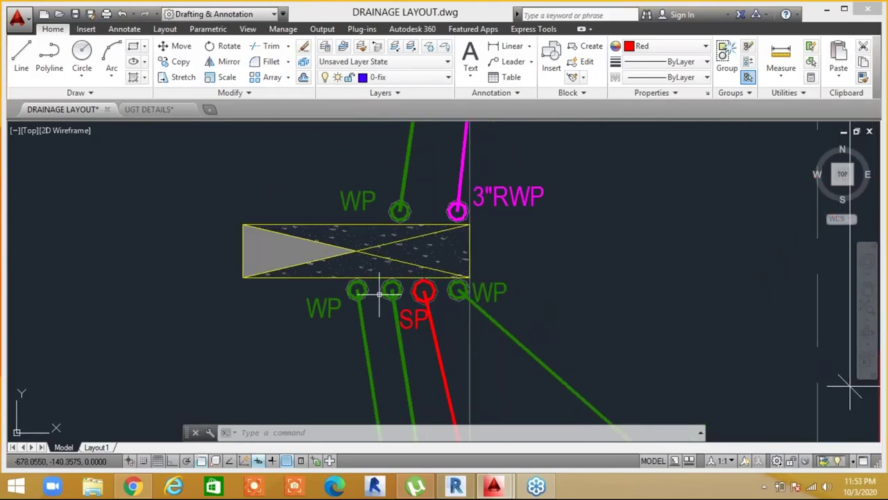
scroll(320, 320, "up", 2)
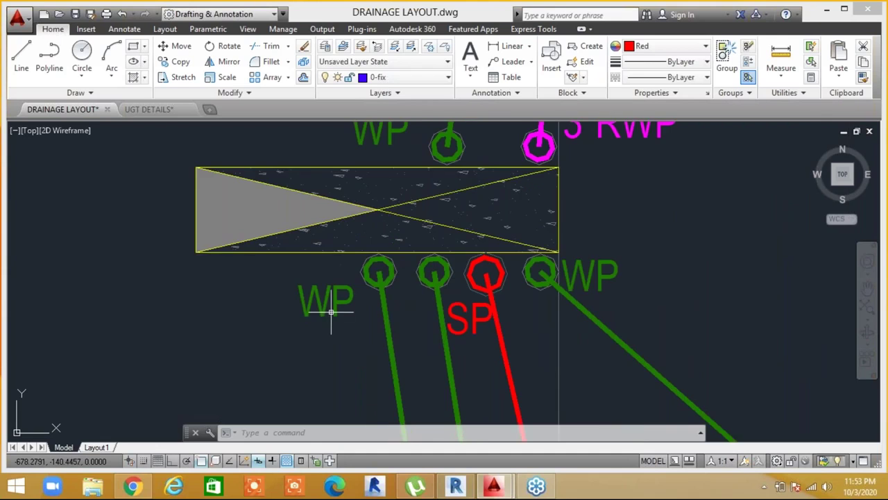
middle_click_drag(329, 312, 297, 317)
scroll(555, 282, "down", 2)
mouse_move(555, 282)
middle_mouse_down()
mouse_move(476, 301)
mouse_move(451, 297)
mouse_move(425, 315)
middle_mouse_up()
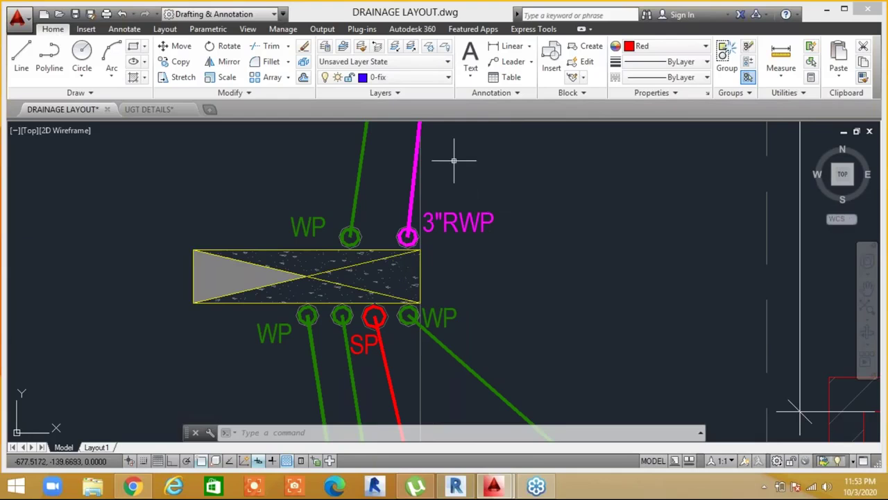
scroll(374, 342, "down", 1)
scroll(375, 341, "up", 4)
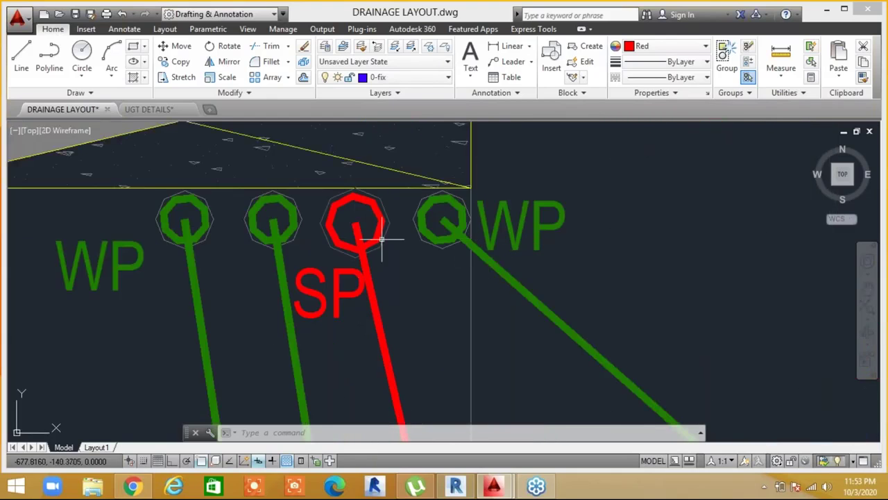
scroll(230, 221, "down", 5)
middle_click_drag(241, 240, 284, 298)
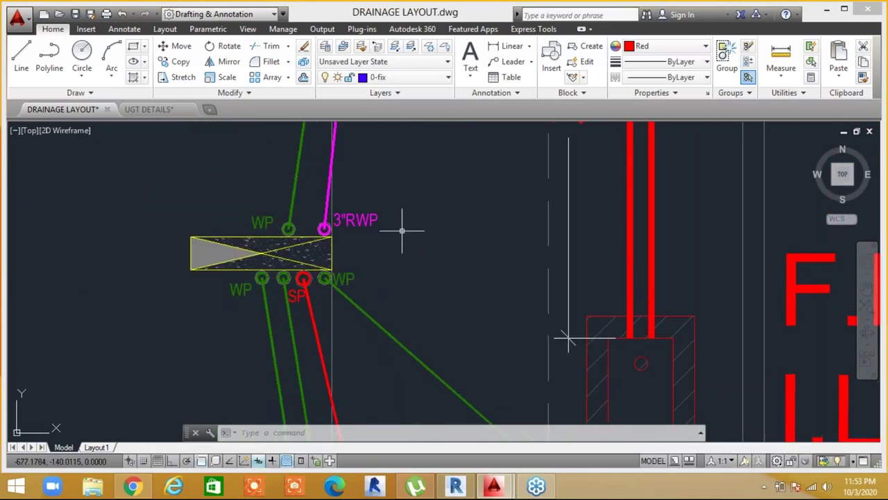
middle_click_drag(567, 340, 457, 170)
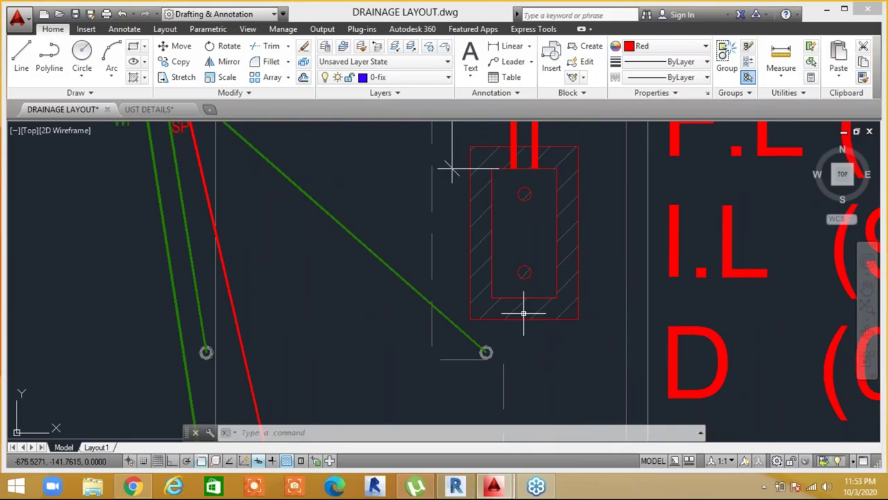
Trace the drainage line down the plan's left side and examine the WP, SP and 3" RWP pipes at its lower-left column
scroll(521, 314, "down", 4)
middle_click_drag(478, 235, 394, 40)
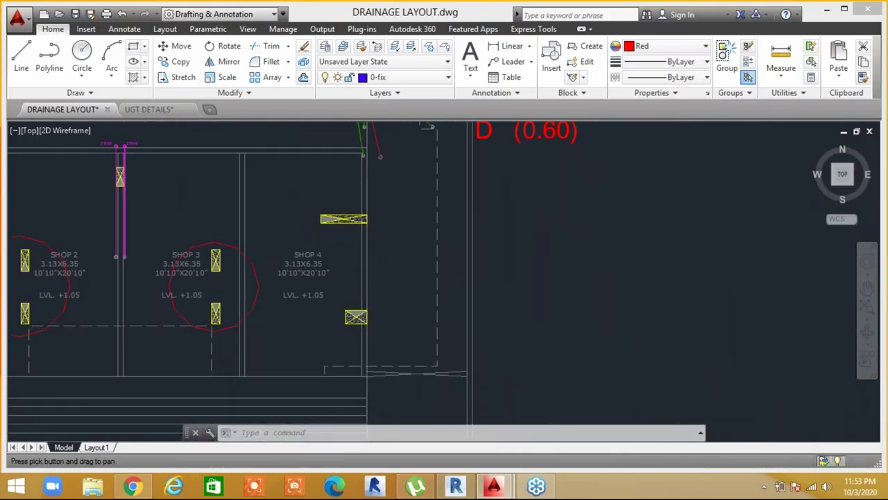
scroll(427, 299, "down", 2)
middle_click_drag(380, 150, 401, 226)
mouse_move(191, 216)
middle_mouse_down()
mouse_move(372, 182)
mouse_move(375, 192)
middle_mouse_up()
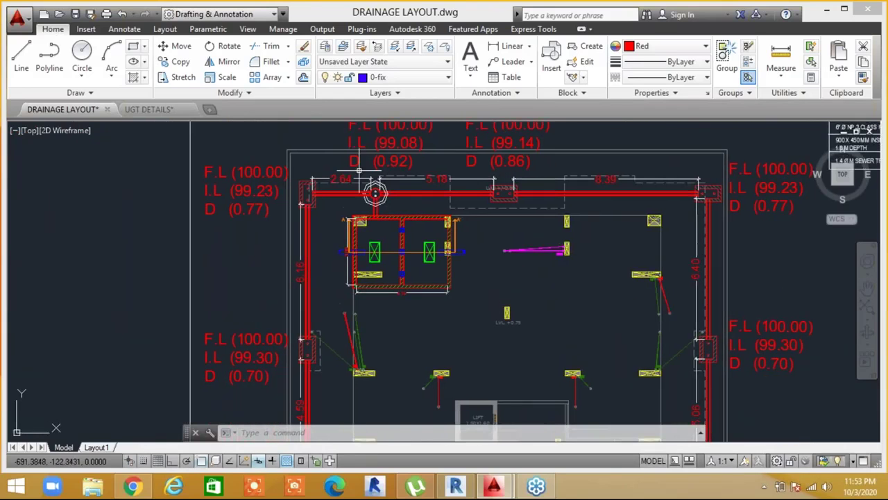
middle_click_drag(302, 294, 287, 236)
middle_click_drag(250, 192, 246, 121)
middle_click_drag(257, 278, 258, 258)
mouse_move(247, 333)
middle_mouse_down()
mouse_move(248, 168)
mouse_move(236, 213)
mouse_move(228, 174)
mouse_move(307, 162)
middle_mouse_up()
scroll(268, 169, "up", 5)
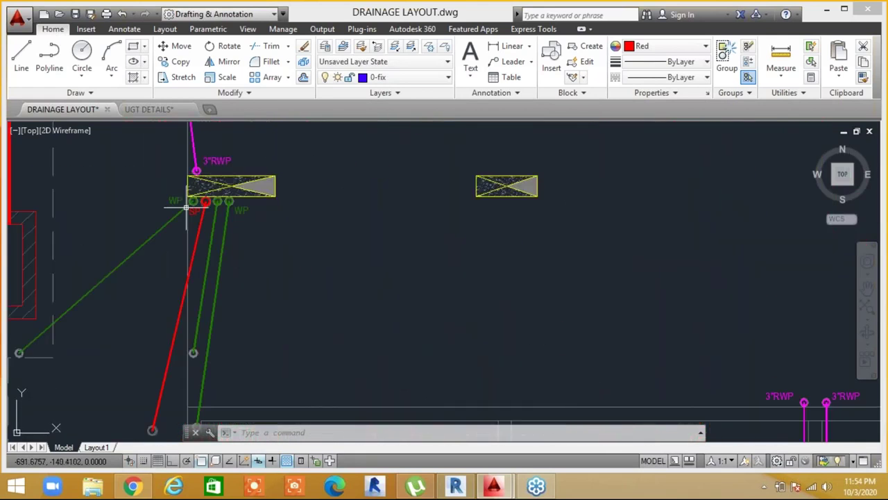
scroll(208, 183, "up", 2)
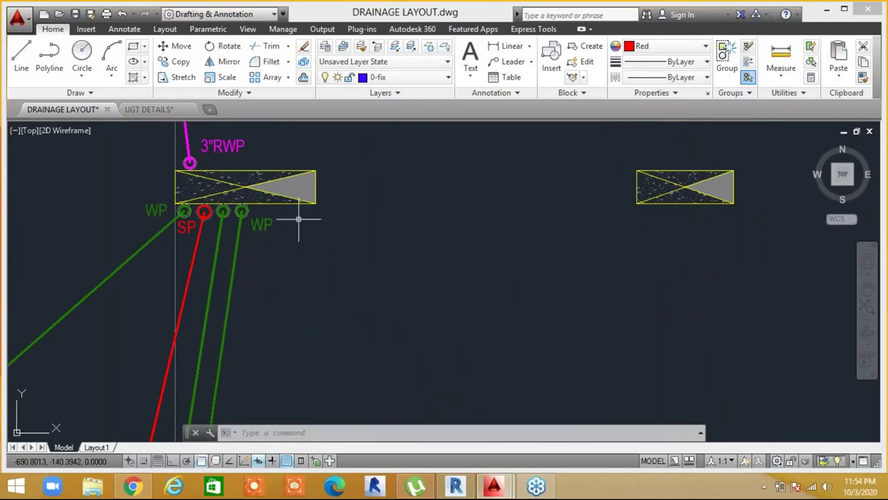
middle_click_drag(271, 247, 294, 331)
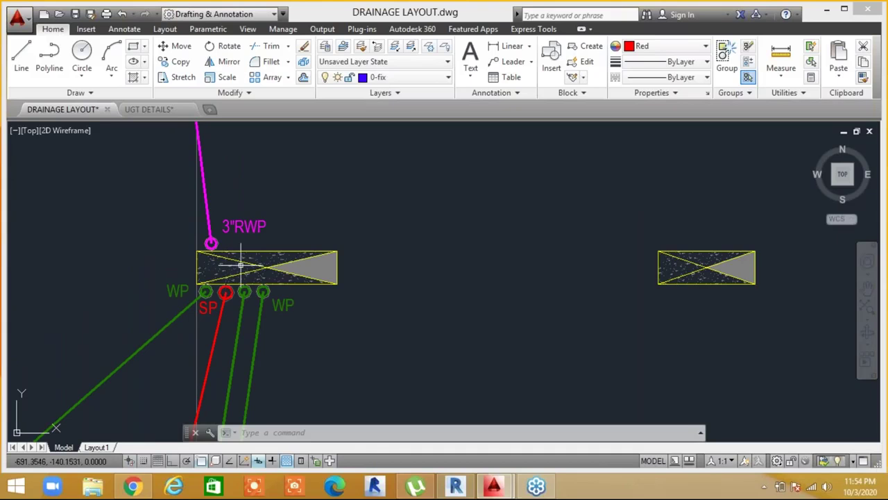
scroll(342, 231, "down", 4)
middle_click_drag(322, 315, 302, 370)
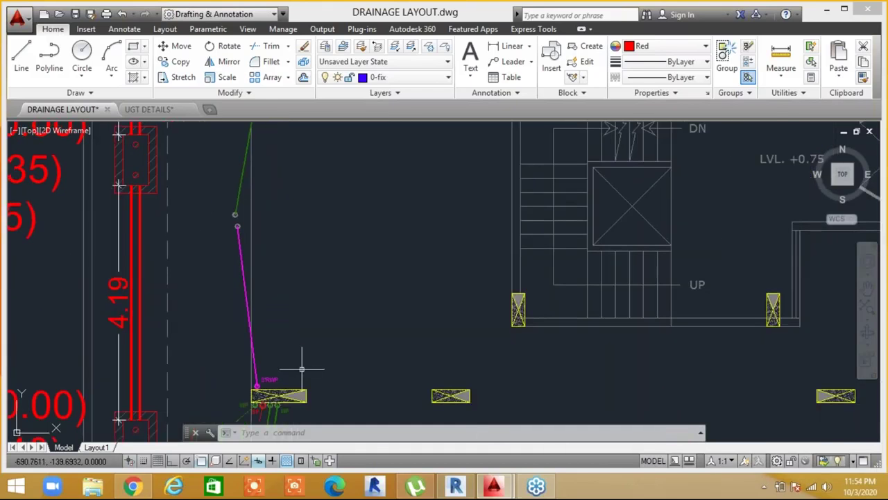
Review the overall drainage layout, including the chamber levels and pipe lines on both sides of the building
scroll(306, 347, "down", 3)
scroll(278, 333, "up", 1)
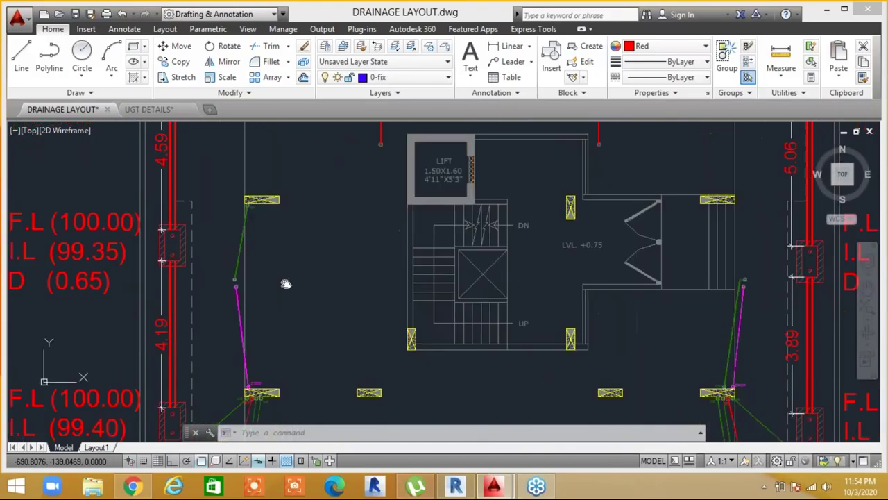
scroll(347, 286, "down", 10)
scroll(347, 214, "up", 8)
middle_click_drag(314, 224, 288, 174)
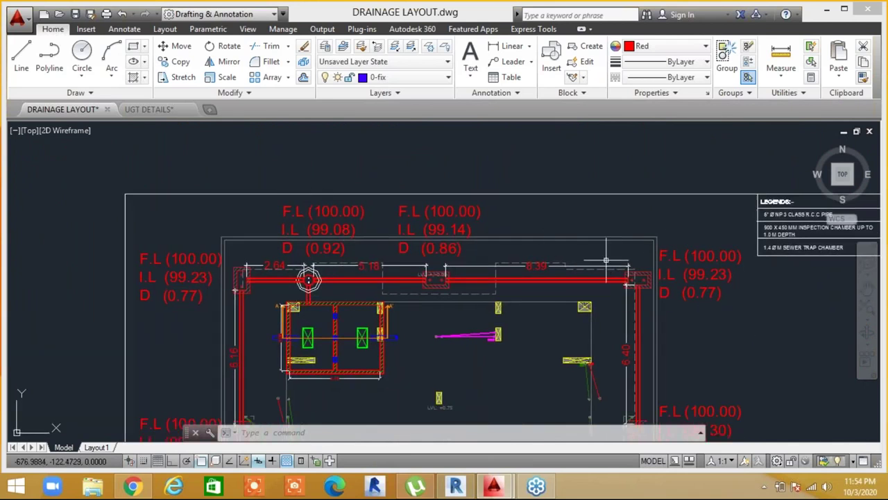
middle_click_drag(451, 306, 375, 197)
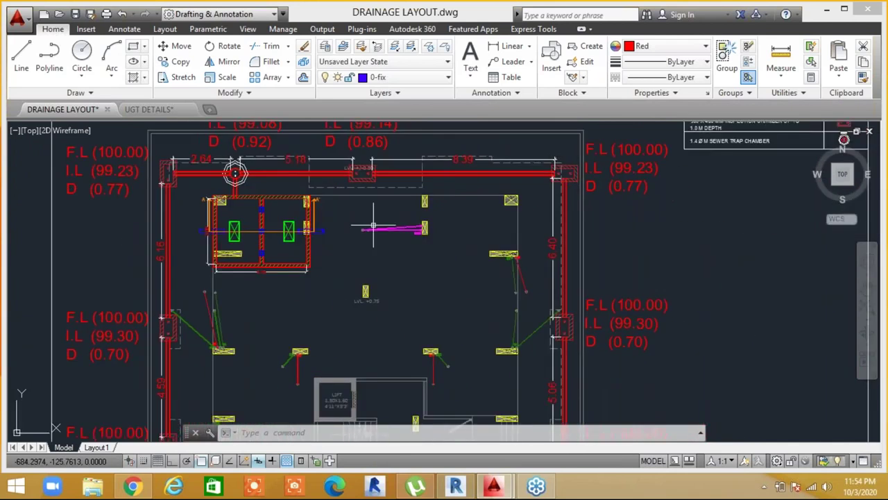
middle_click_drag(553, 324, 540, 285)
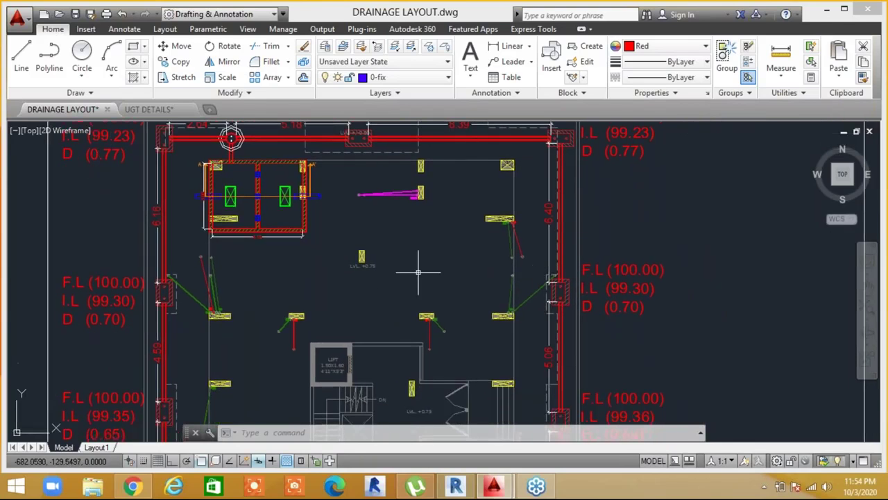
mouse_move(412, 346)
middle_mouse_down()
mouse_move(487, 303)
mouse_move(478, 278)
middle_mouse_up()
scroll(486, 303, "down", 2)
middle_click_drag(523, 235, 534, 235)
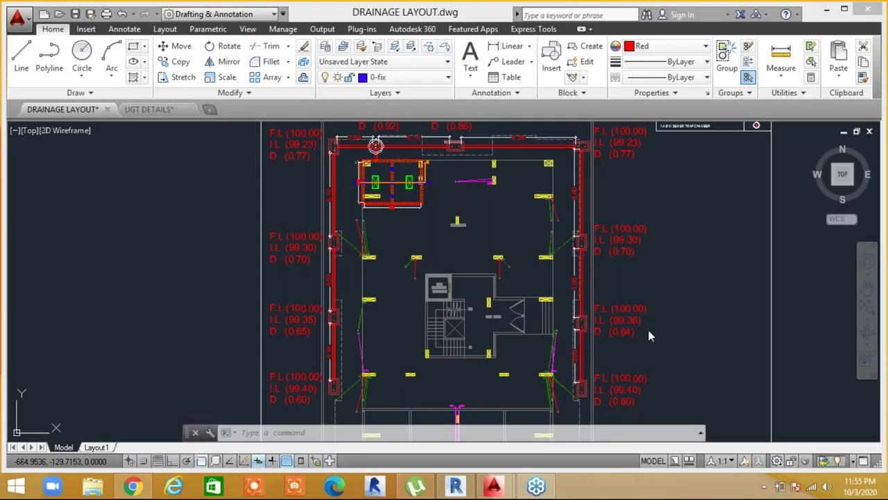
Examine the 3" RWP pipes between Shops 2 and 3 and the pipes at the column near the lower-left chamber
scroll(601, 317, "down", 2)
middle_click_drag(601, 318, 445, 209)
scroll(330, 287, "up", 5)
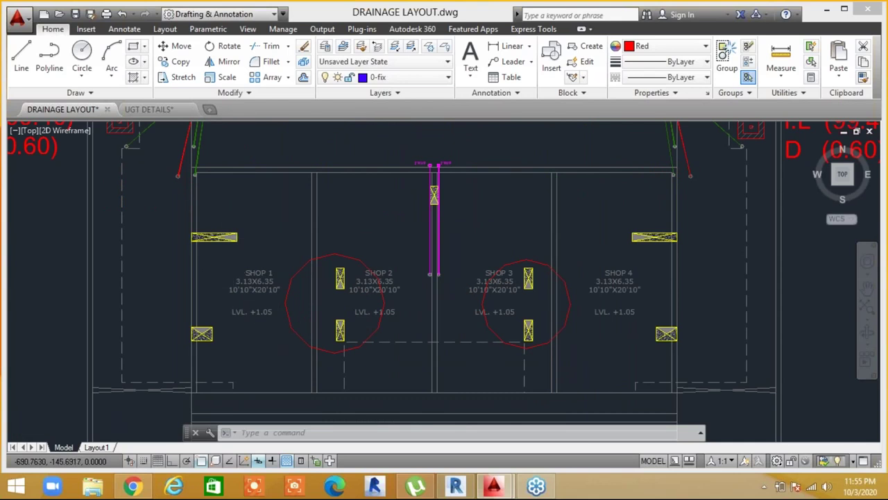
scroll(224, 275, "down", 2)
middle_click_drag(224, 275, 252, 357)
scroll(237, 236, "up", 8)
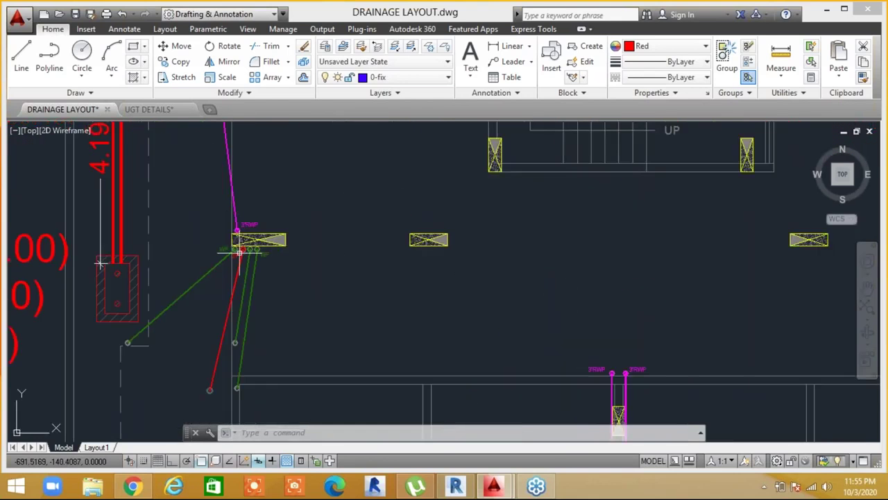
scroll(312, 242, "down", 2)
scroll(432, 262, "down", 8)
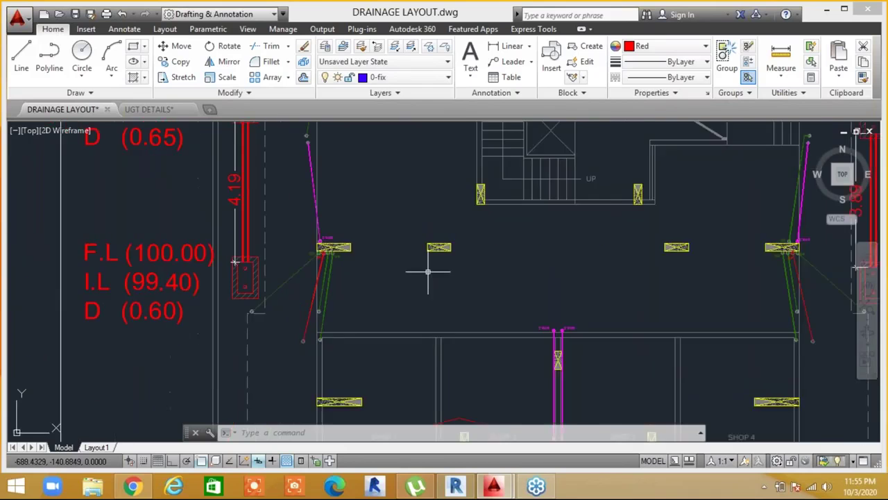
middle_click_drag(378, 256, 377, 249)
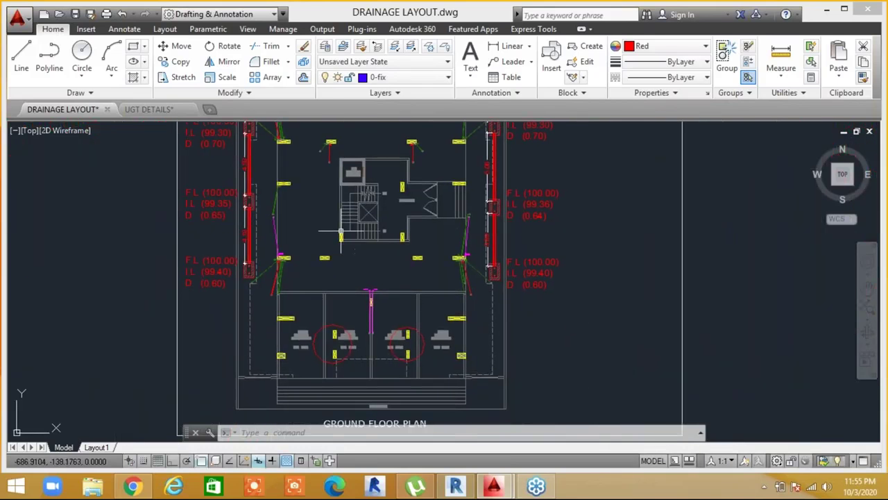
Switch to the UGT DETAILS drawing and examine the raw water tank in the ground floor plan
left_click(150, 111)
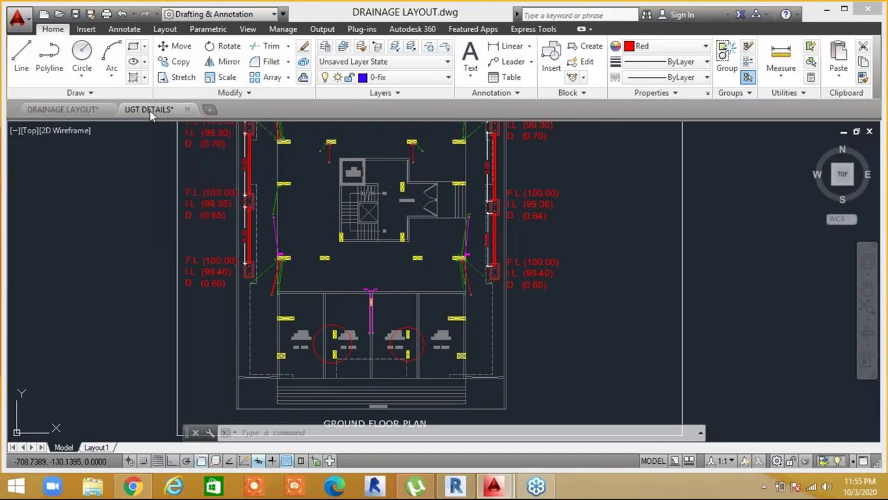
middle_click_drag(339, 282, 344, 323)
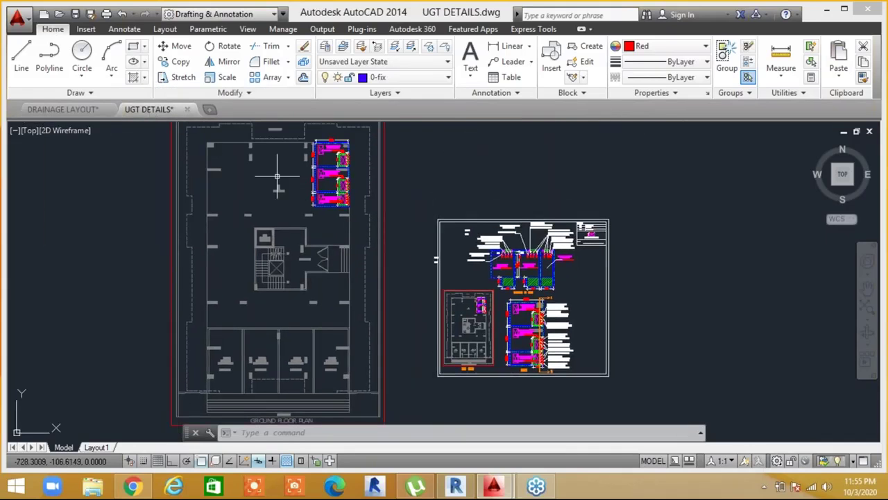
scroll(304, 173, "up", 3)
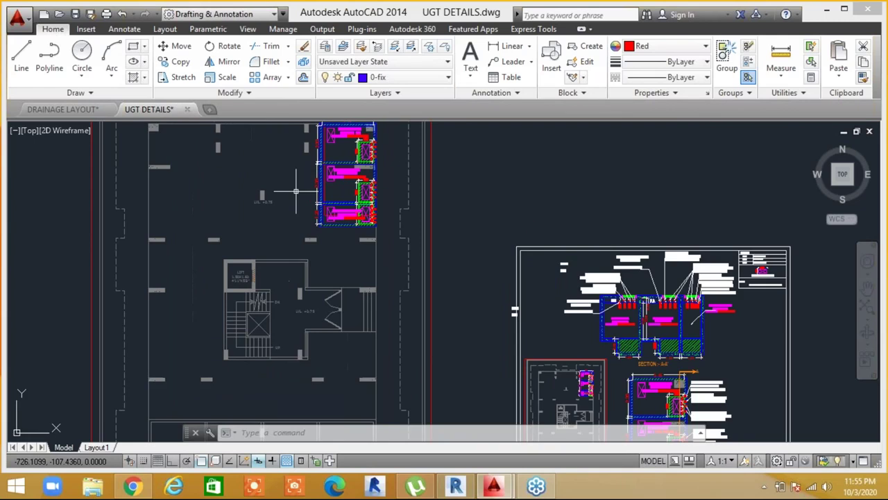
scroll(298, 254, "up", 5)
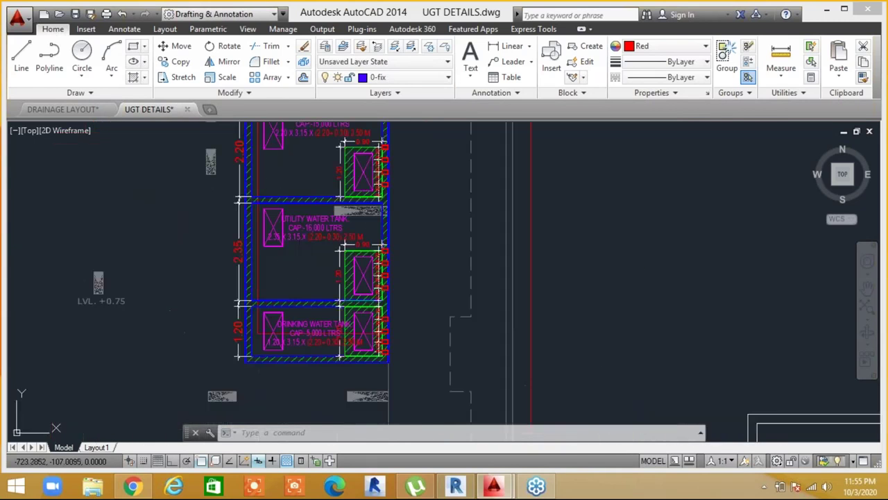
scroll(291, 213, "up", 2)
middle_click_drag(291, 213, 297, 364)
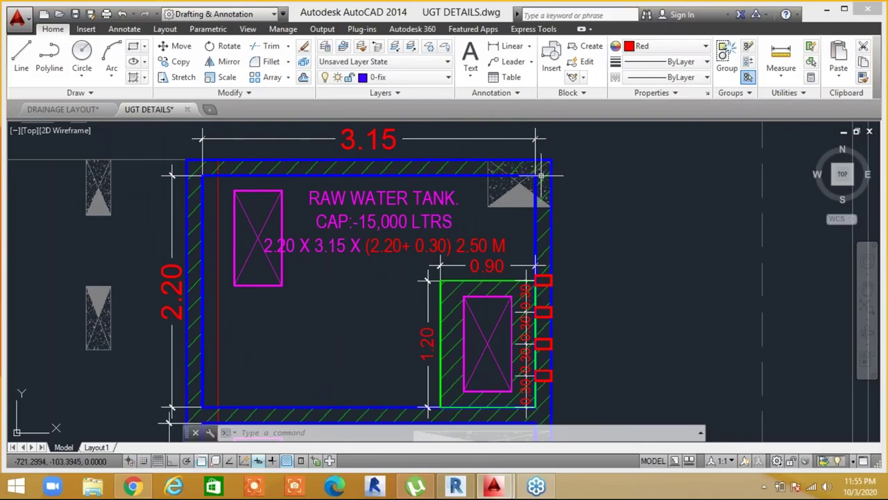
Examine the capacities, dimensions and sumps of the utility and drinking water tanks in the ground floor plan
scroll(434, 278, "down", 5)
middle_click_drag(421, 291, 385, 202)
scroll(391, 267, "up", 5)
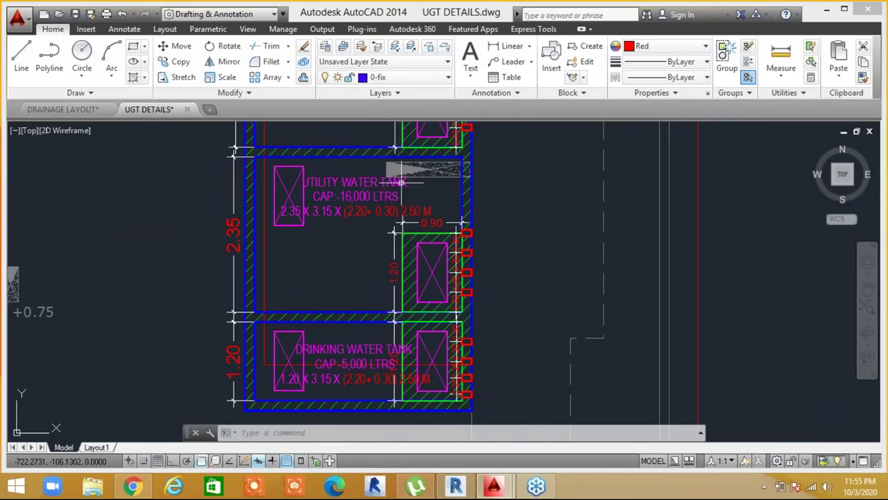
scroll(339, 198, "up", 3)
scroll(314, 236, "down", 1)
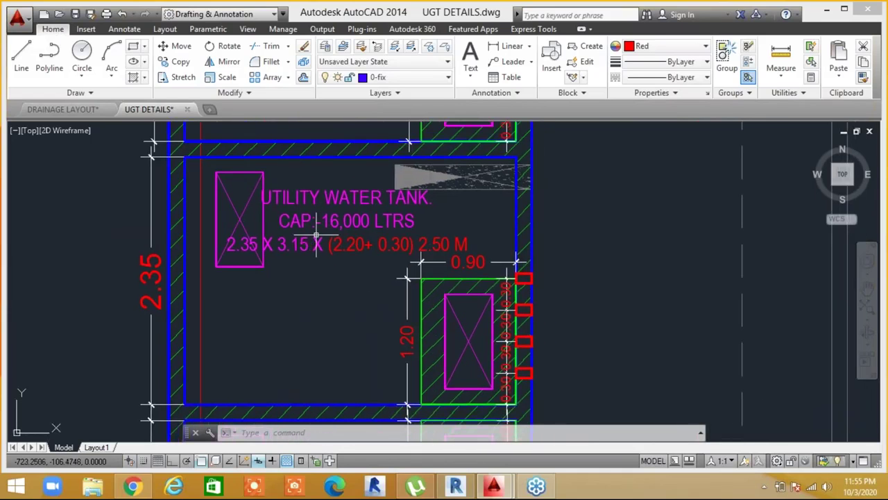
scroll(316, 236, "down", 2)
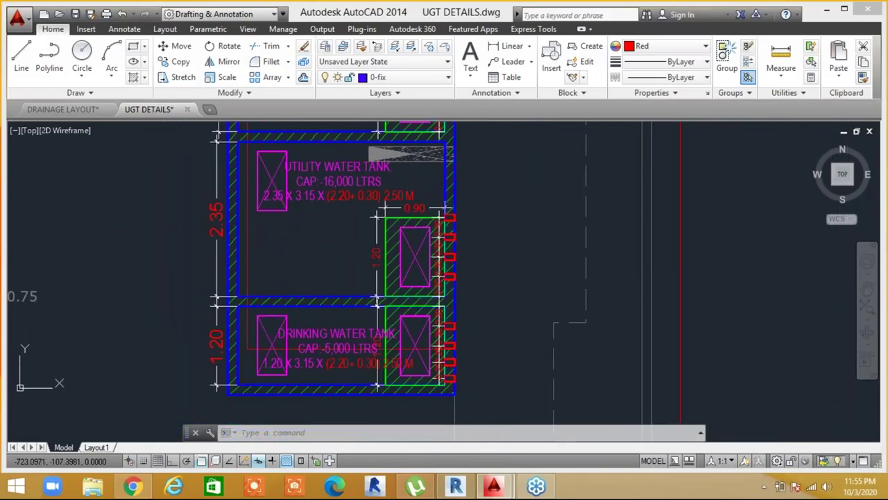
scroll(330, 213, "up", 2)
scroll(330, 214, "down", 1)
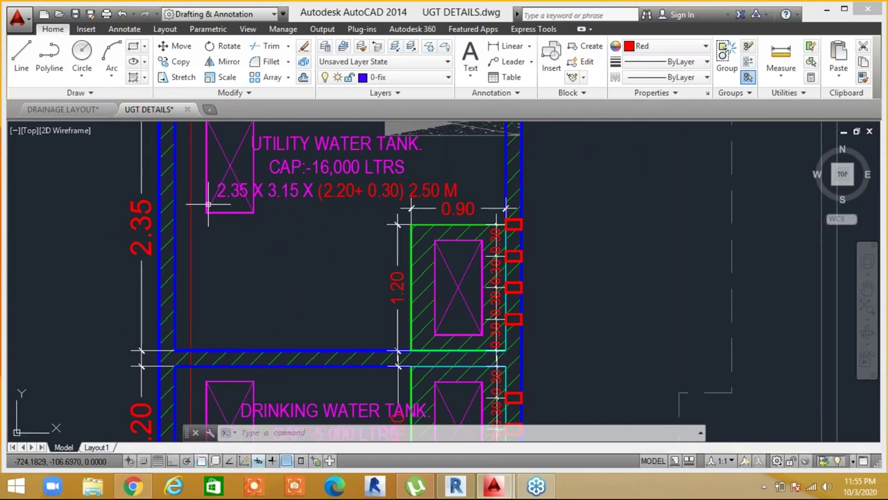
scroll(323, 170, "down", 3)
middle_click_drag(323, 170, 272, 111)
scroll(262, 293, "up", 2)
Examine Section A-A' of the underground tanks, including the tank depths, free board and hatched sumps
scroll(263, 293, "down", 3)
mouse_move(406, 304)
middle_mouse_down()
mouse_move(366, 292)
mouse_move(216, 162)
mouse_move(20, 124)
middle_mouse_up()
mouse_move(380, 242)
middle_mouse_down()
mouse_move(357, 230)
mouse_move(243, 251)
mouse_move(118, 249)
middle_mouse_up()
mouse_move(293, 276)
middle_mouse_down()
mouse_move(307, 275)
mouse_move(323, 209)
mouse_move(254, 220)
middle_mouse_up()
scroll(322, 209, "up", 2)
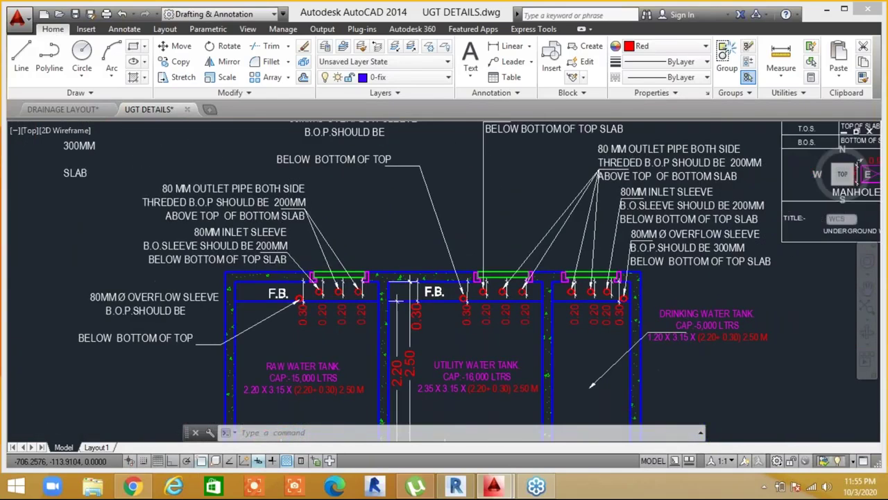
scroll(479, 333, "down", 2)
mouse_move(480, 333)
middle_mouse_down()
mouse_move(428, 289)
mouse_move(402, 238)
middle_mouse_up()
scroll(345, 331, "up", 2)
middle_click_drag(345, 330, 336, 317)
middle_click_drag(345, 251, 339, 276)
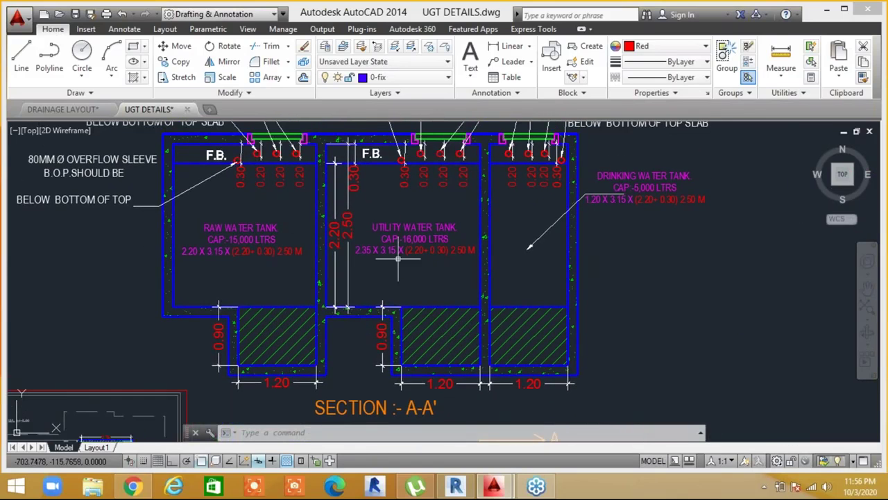
scroll(444, 270, "down", 2)
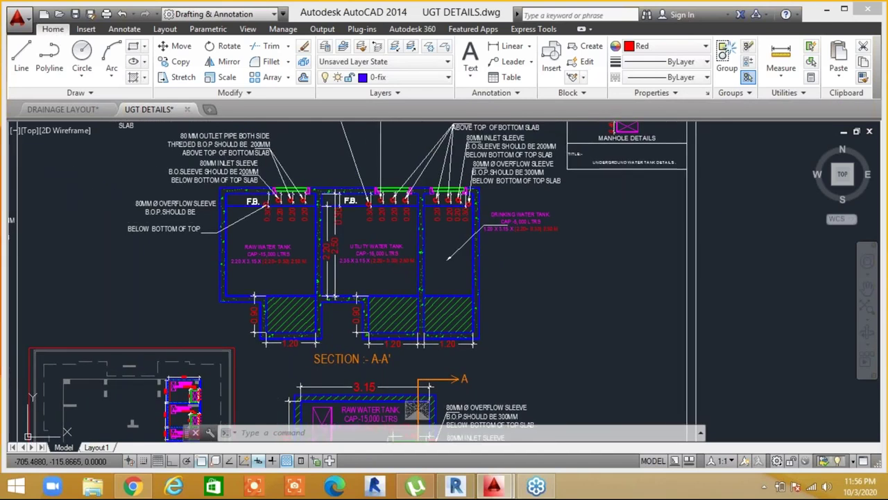
scroll(428, 262, "up", 2)
mouse_move(429, 263)
middle_mouse_down()
mouse_move(396, 326)
mouse_move(347, 356)
middle_mouse_up()
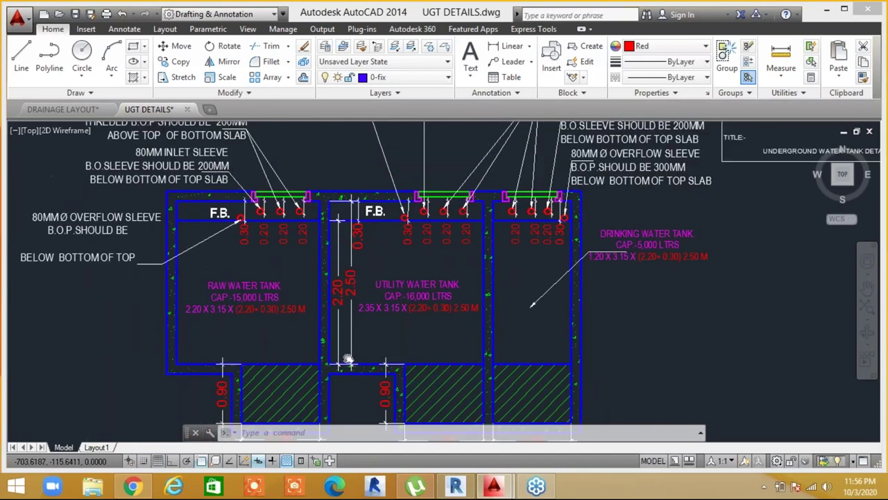
Read the legend and the inlet, outlet and overflow sleeve notes above the tanks in Section A-A'
middle_click_drag(467, 304, 475, 391)
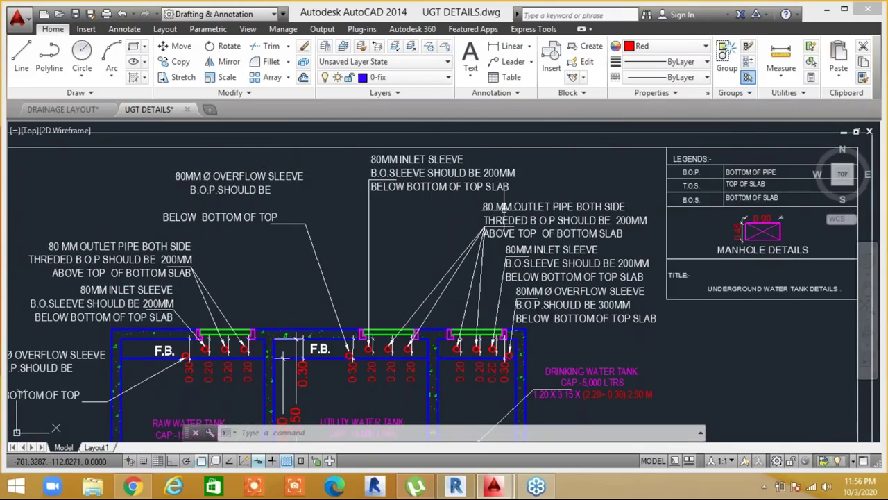
middle_click_drag(203, 401, 238, 332)
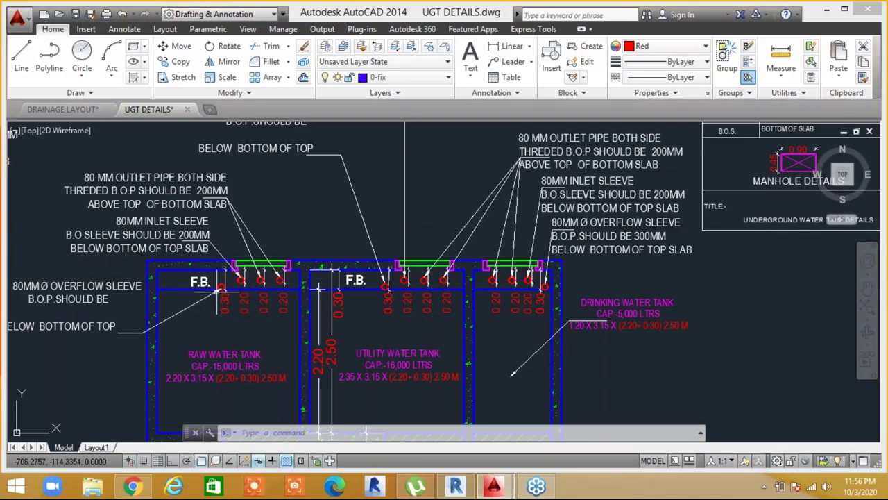
middle_click_drag(327, 290, 422, 244)
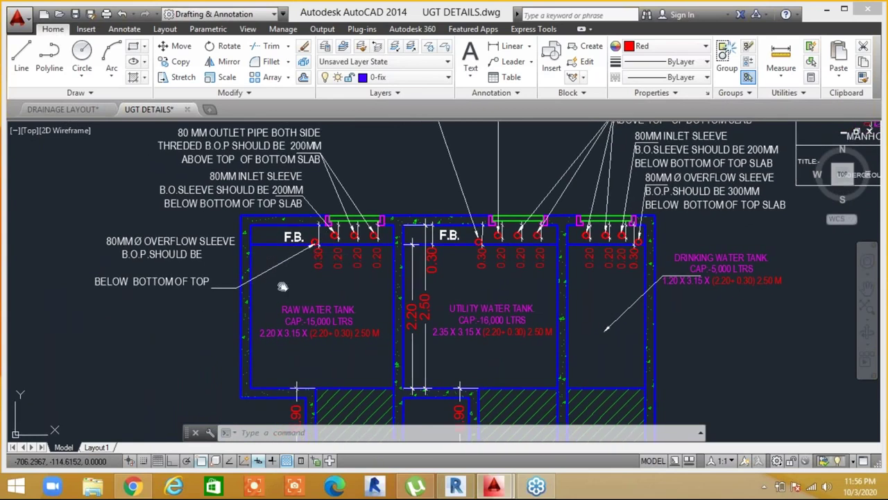
Examine the tank plan below Section A-A' with its inlet, outlet and overflow sleeve notes
scroll(488, 263, "down", 3)
middle_click_drag(488, 264, 452, 175)
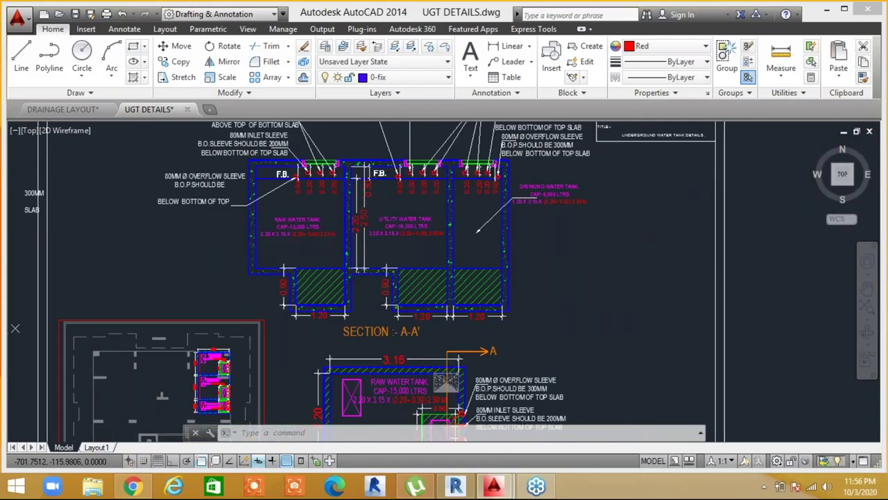
middle_click_drag(443, 333, 446, 308)
middle_click_drag(451, 186, 405, 12)
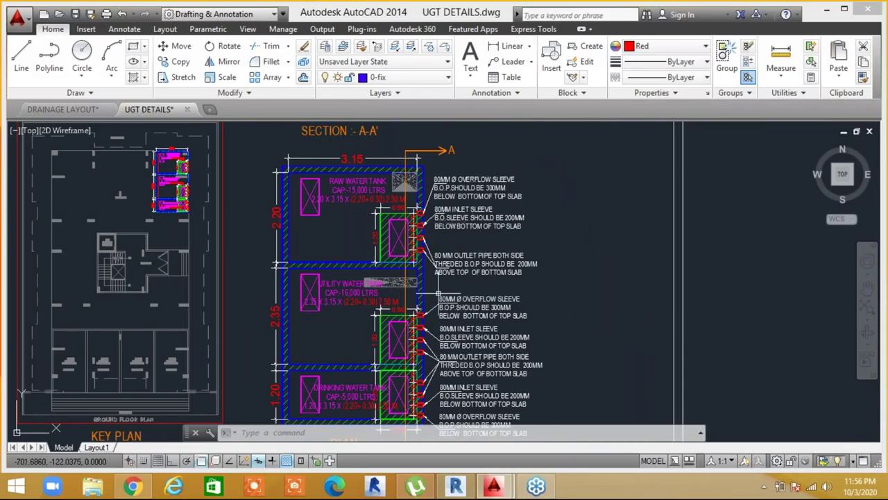
mouse_move(465, 334)
middle_mouse_down()
mouse_move(438, 250)
mouse_move(458, 284)
middle_mouse_up()
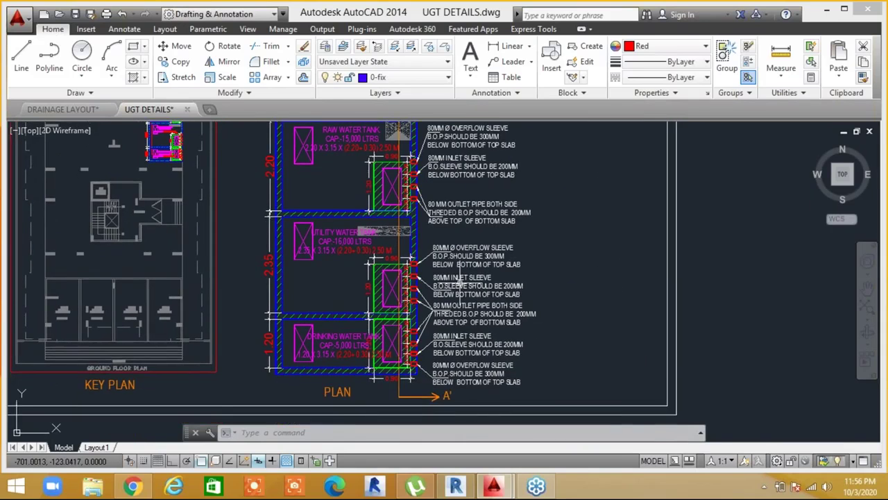
scroll(457, 284, "up", 3)
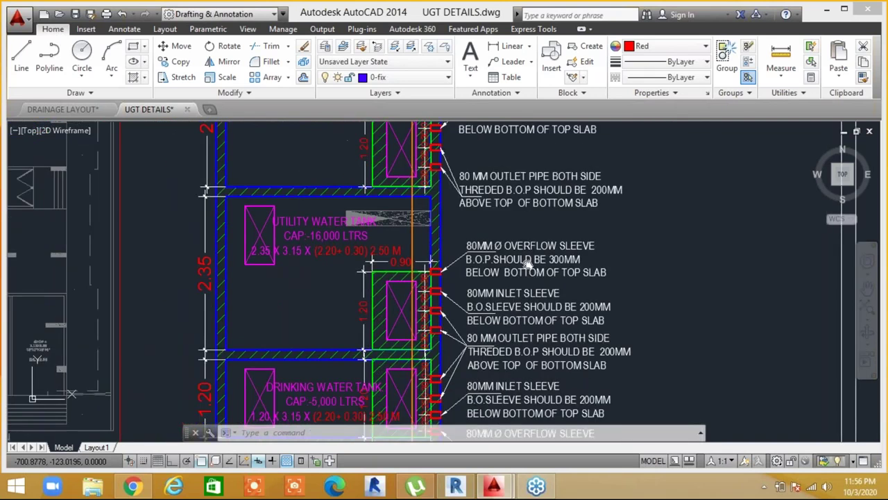
scroll(528, 264, "down", 5)
scroll(330, 203, "up", 5)
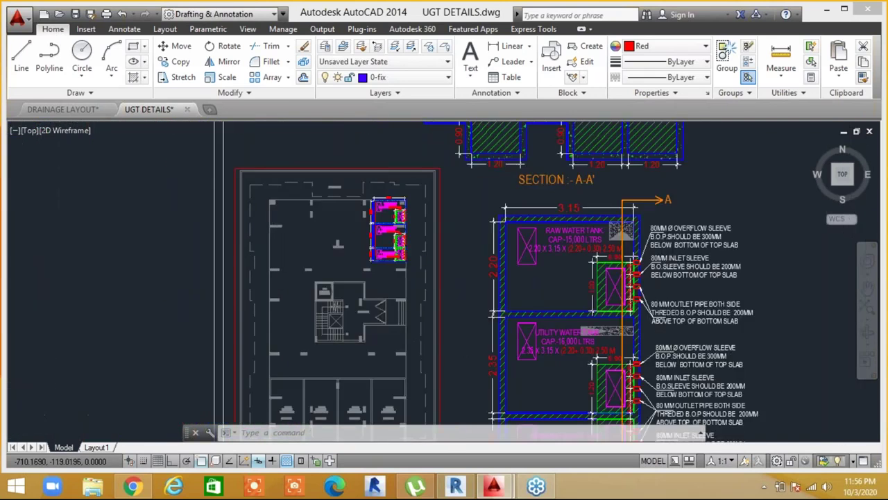
Compare the key plan with the enlarged tank plan and review the whole underground tank detail sheet
scroll(330, 204, "up", 4)
scroll(619, 288, "down", 2)
mouse_move(517, 249)
middle_mouse_down()
mouse_move(438, 234)
mouse_move(383, 209)
middle_mouse_up()
middle_click_drag(449, 361, 445, 260)
scroll(391, 362, "down", 4)
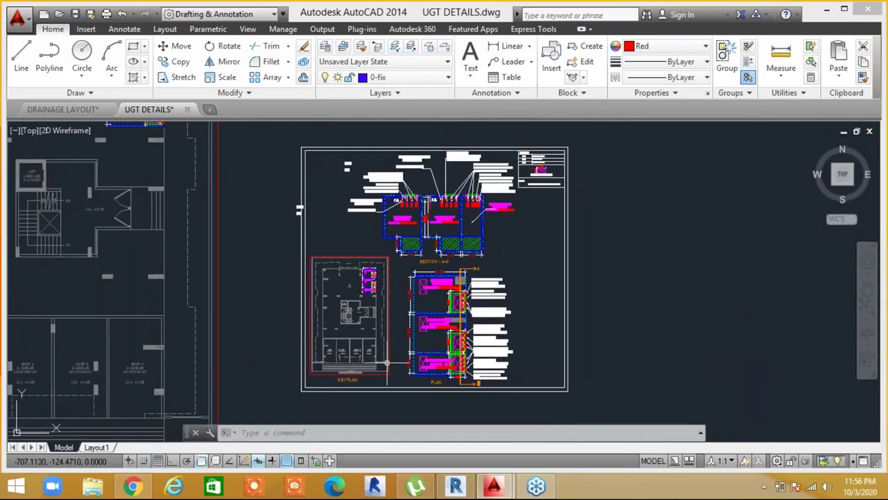
middle_click_drag(391, 362, 474, 362)
Return to the UGT DETAILS drawing and view the ground floor plan beside the tank detail sheet
left_click(63, 108)
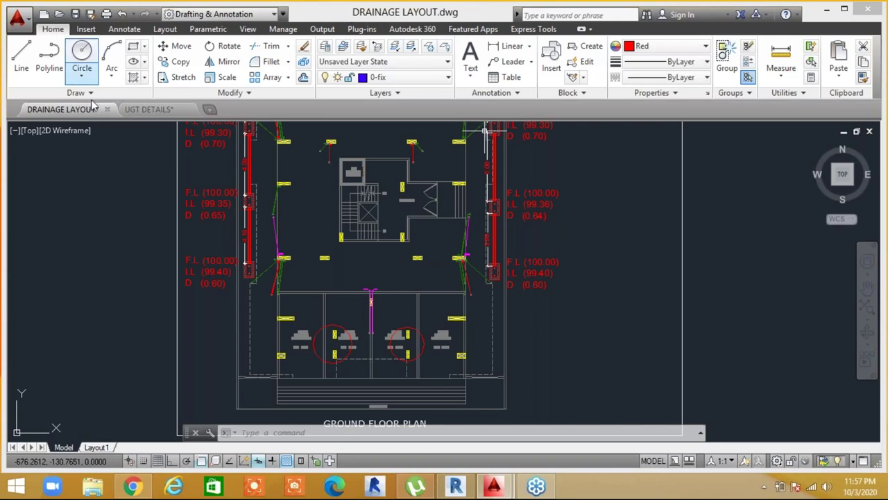
left_click(156, 110)
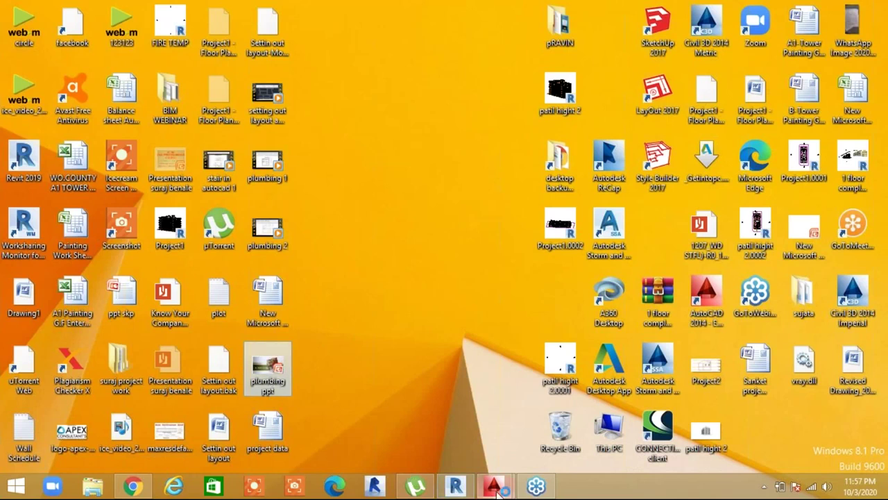
mouse_move(498, 488)
left_click(548, 460)
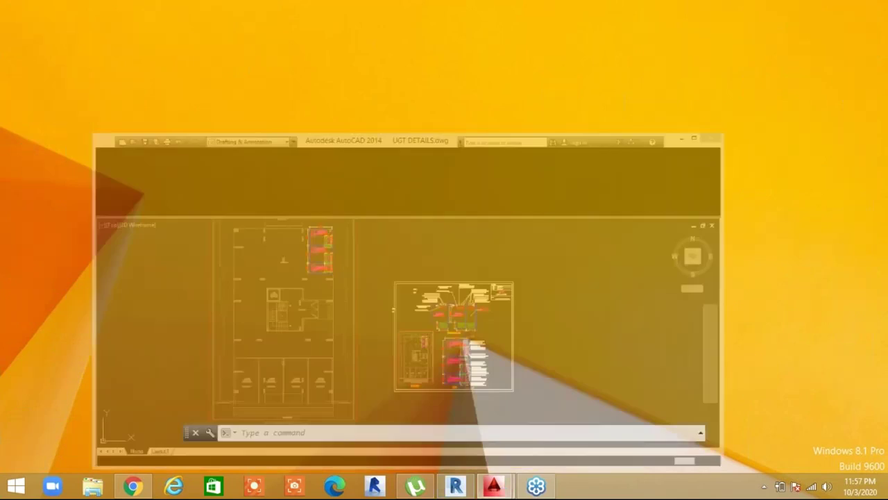
middle_click_drag(431, 333, 485, 395)
middle_click_drag(424, 354, 411, 320)
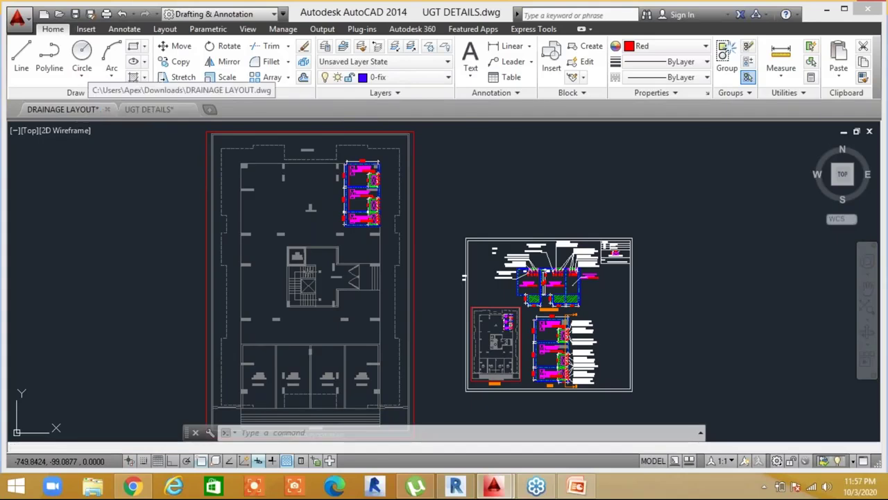
Switch to the DRAINAGE LAYOUT drawing and examine the sewer trap chamber, the two-compartment tank and the surrounding drainage lines
left_click(59, 110)
scroll(303, 126, "up", 3)
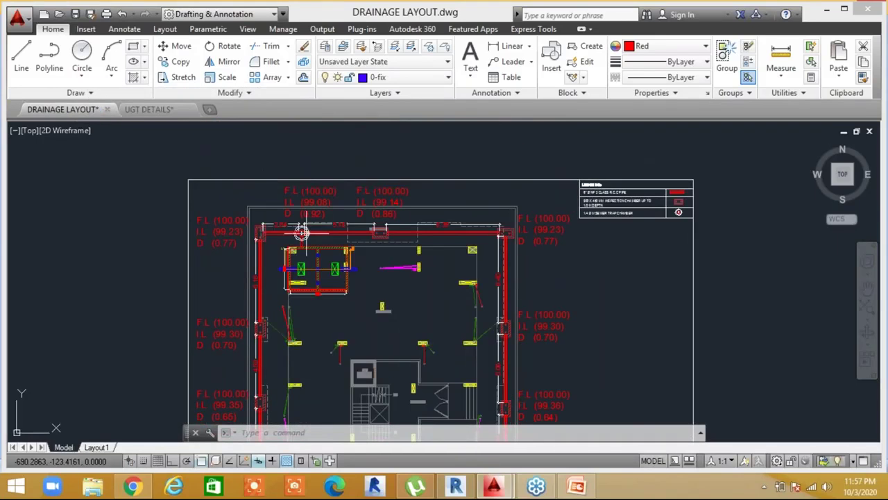
scroll(298, 233, "up", 5)
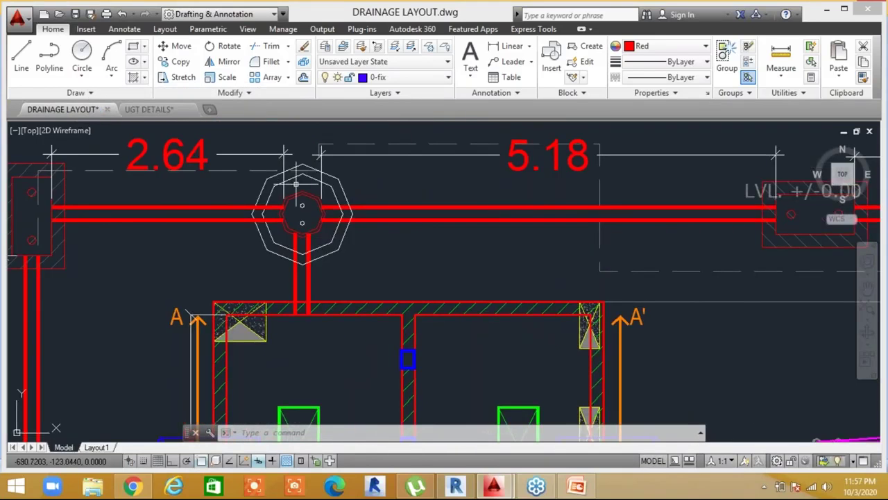
scroll(295, 184, "down", 4)
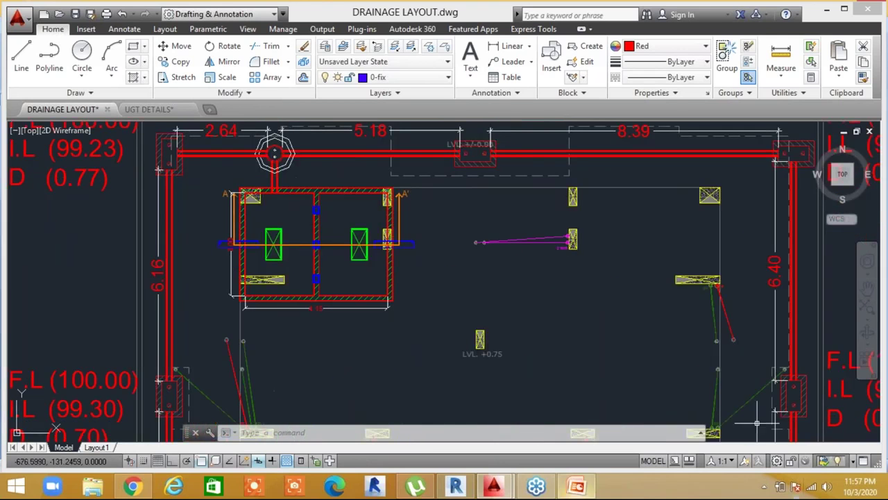
scroll(435, 247, "down", 2)
mouse_move(432, 254)
middle_mouse_down()
mouse_move(406, 245)
mouse_move(372, 195)
middle_mouse_up()
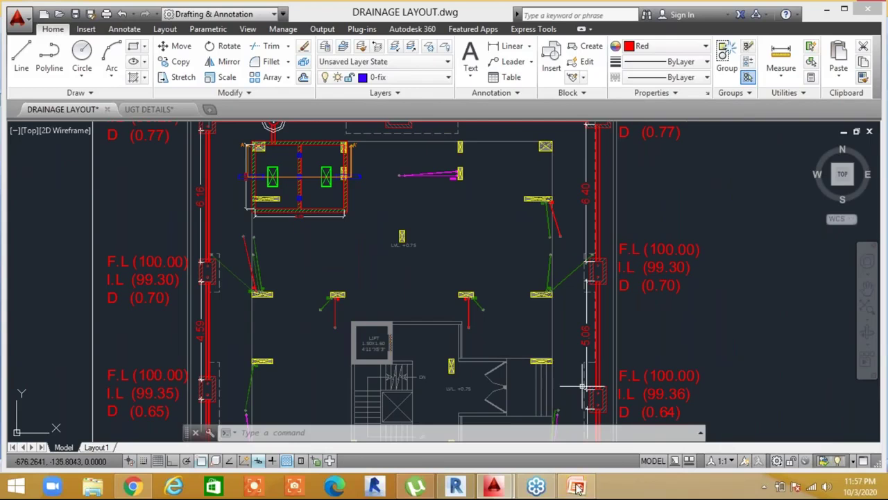
Switch to the plumbing presentation in PowerPoint and browse its slides around the kitchen-sink-plumbing diagram
mouse_move(576, 486)
left_click(579, 449)
scroll(82, 365, "down", 6)
scroll(81, 361, "down", 5)
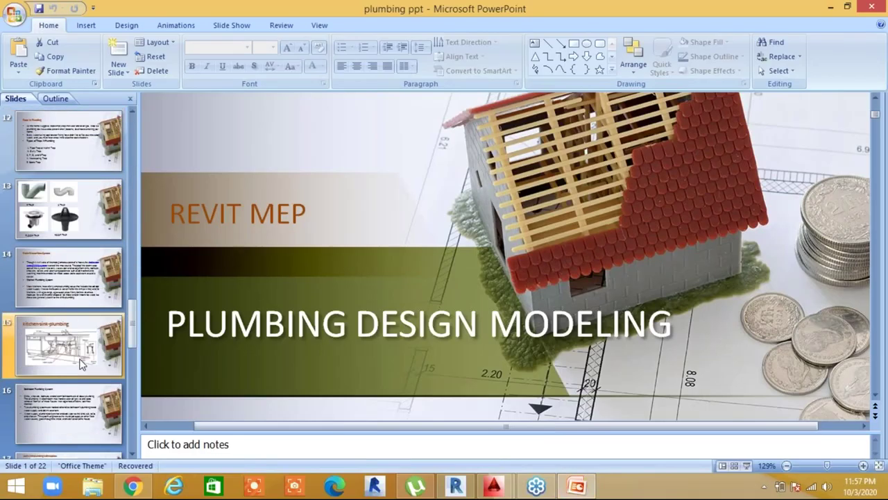
left_click(77, 354)
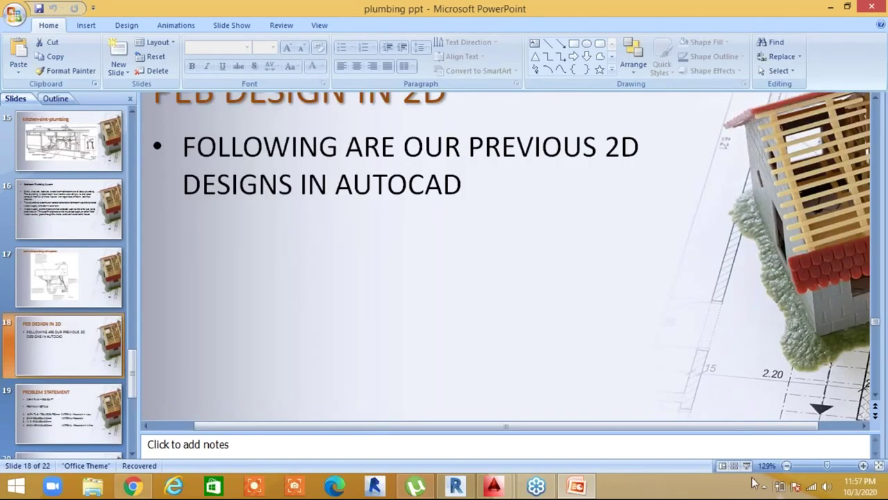
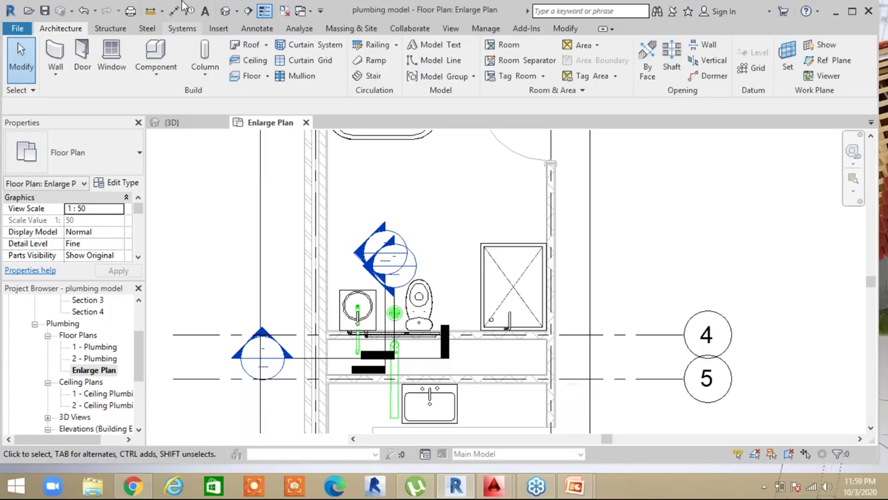
Show the Systems tools in the Revit plumbing model and open the 1 - Plumbing floor plan
left_click(182, 28)
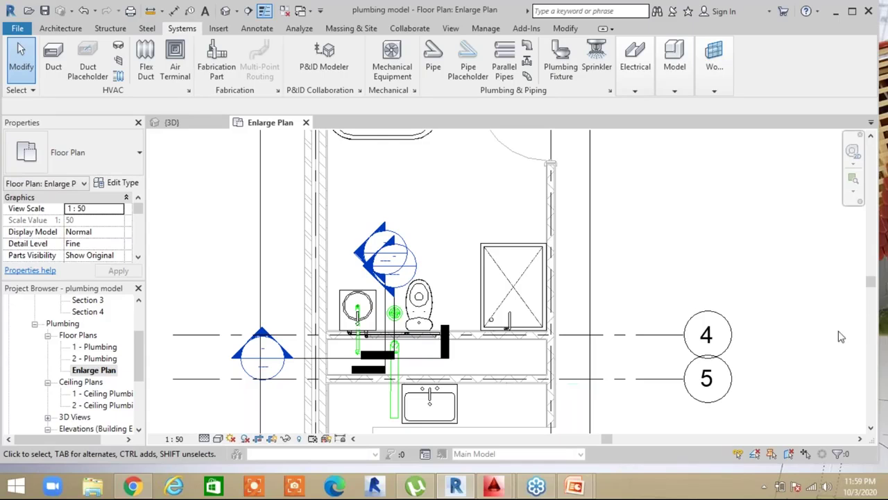
key("super+c")
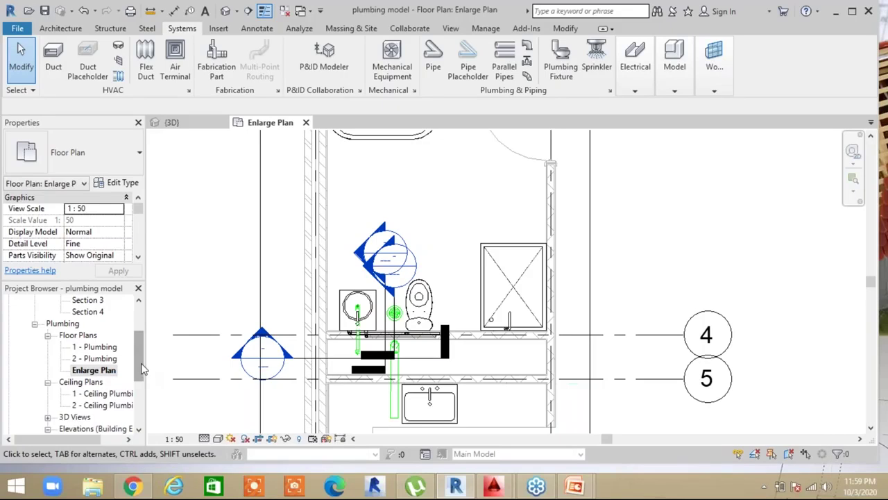
scroll(90, 354, "up", 2)
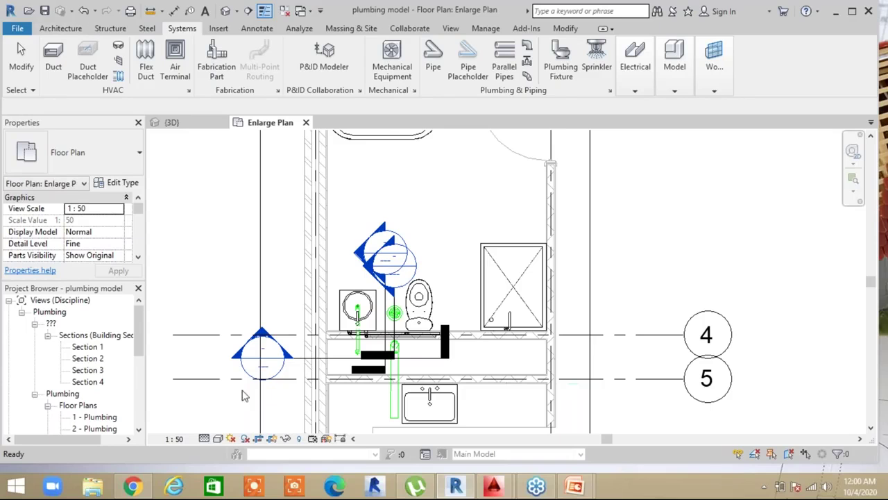
scroll(137, 361, "down", 3)
left_click(101, 336)
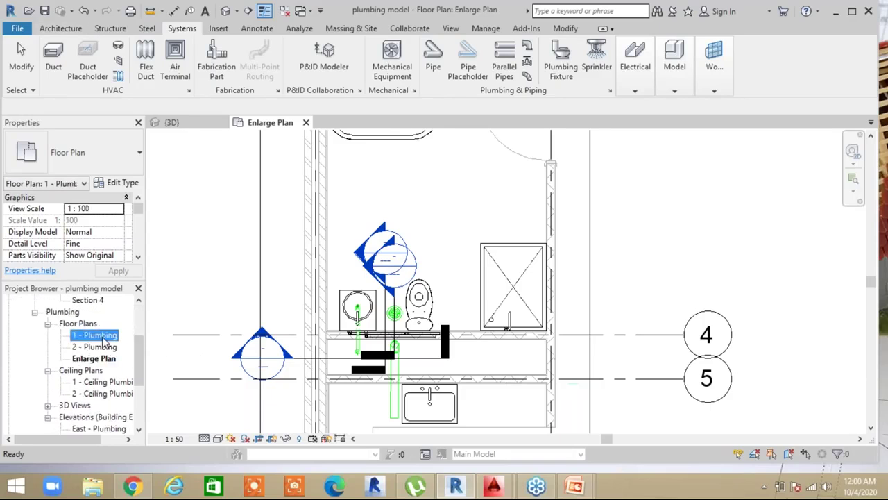
double_click(103, 338)
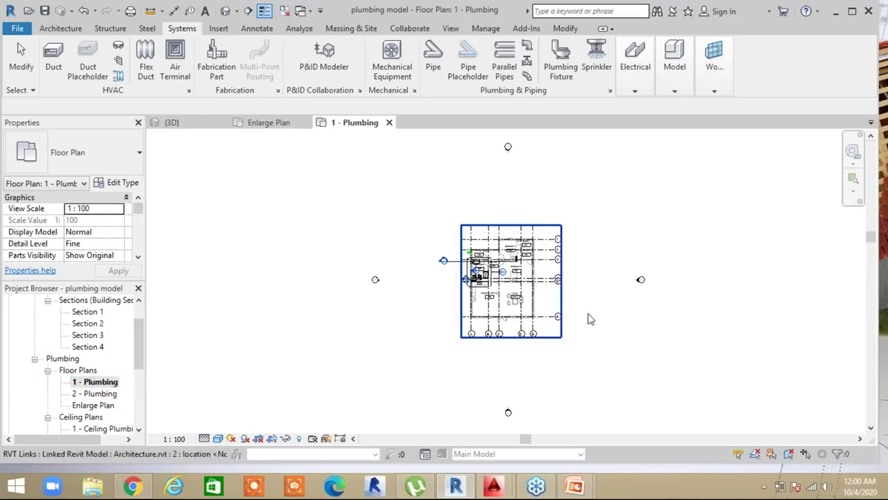
Examine the room layout on the 1 - Plumbing floor plan, from the bathroom and utility to the bedrooms and closets
scroll(614, 298, "up", 5)
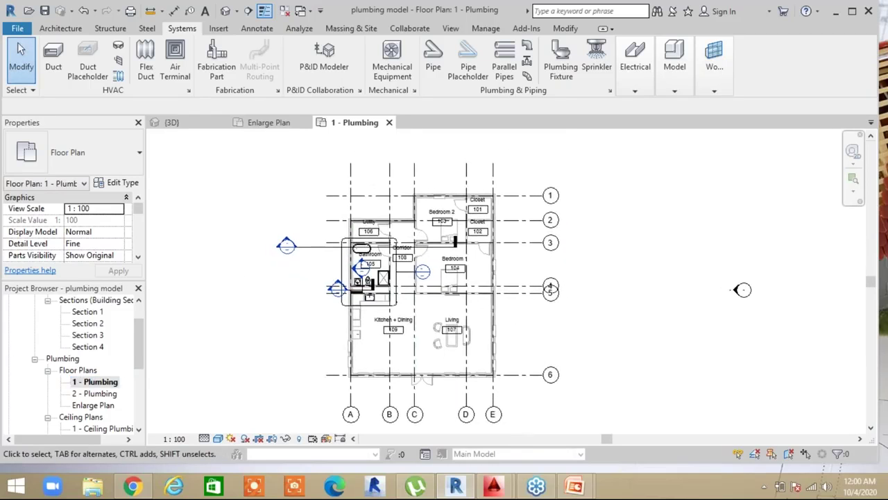
scroll(553, 309, "up", 3)
scroll(553, 309, "down", 1)
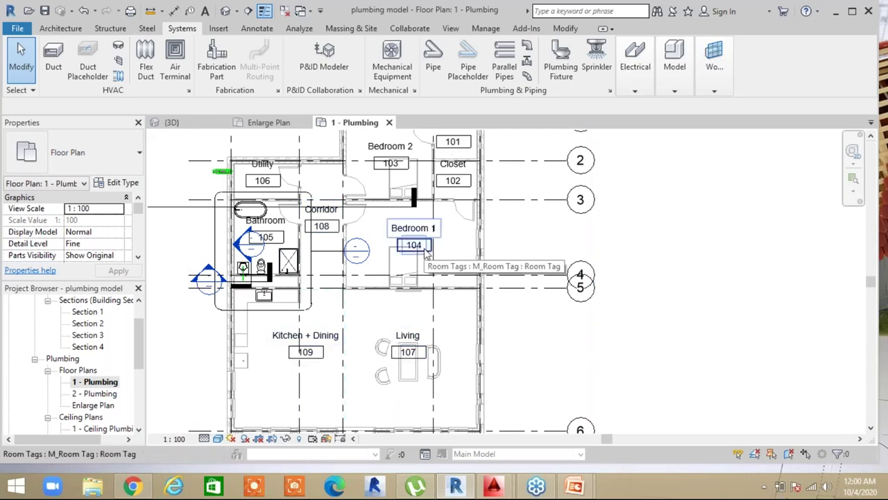
scroll(425, 250, "up", 2)
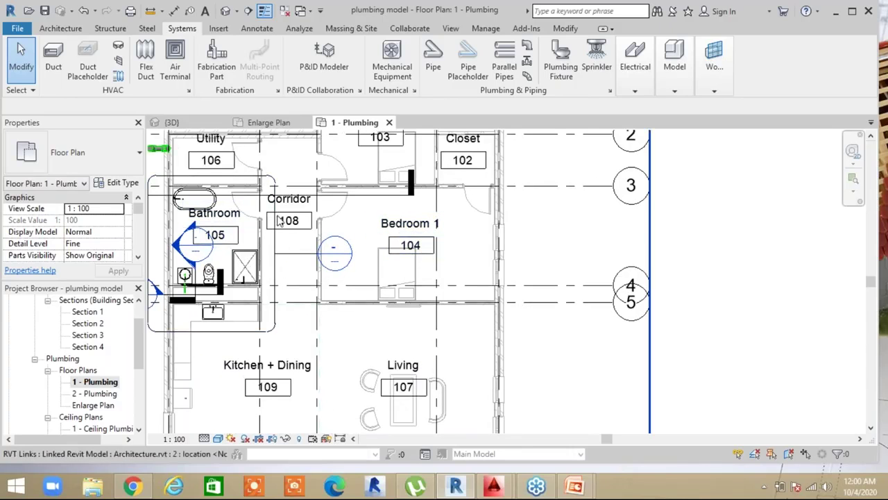
scroll(287, 235, "down", 1)
middle_click_drag(229, 169, 278, 198)
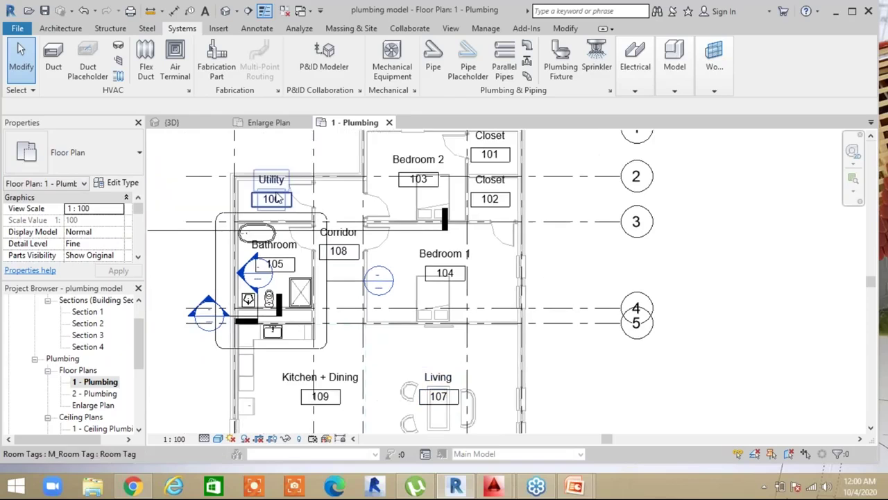
scroll(276, 199, "up", 1)
scroll(270, 196, "up", 1)
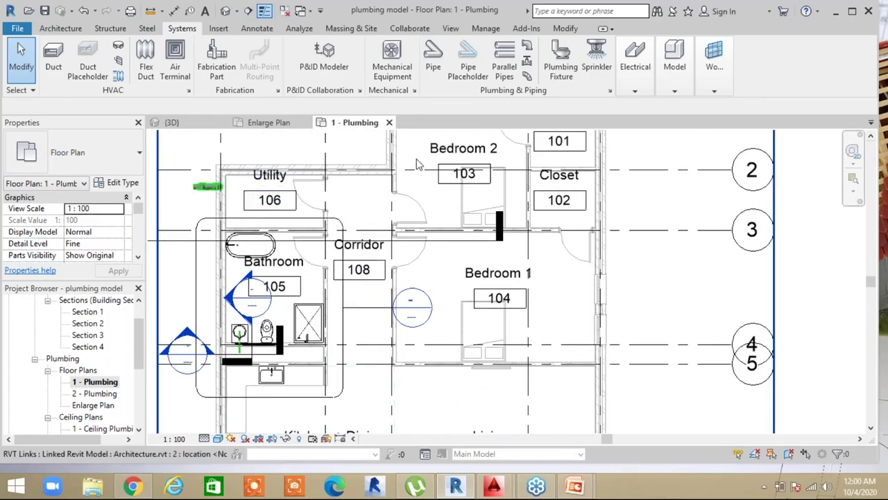
scroll(490, 292, "up", 1)
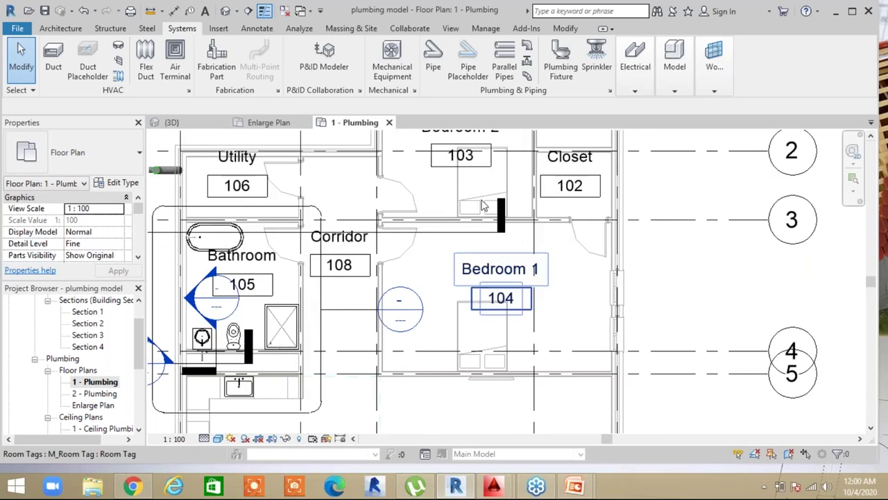
scroll(483, 206, "up", 1)
middle_click_drag(494, 297, 504, 430)
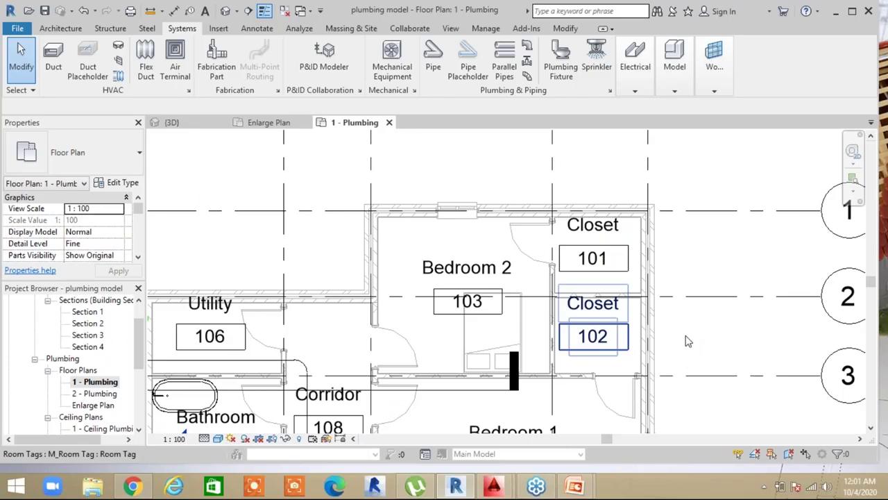
Inspect the bathroom sink, WC and shower with their pipes, and the kitchen sink behind the shared wall
scroll(521, 368, "down", 1)
middle_click_drag(494, 271, 432, 12)
scroll(495, 309, "down", 1)
middle_click_drag(495, 309, 568, 292)
scroll(357, 239, "up", 5)
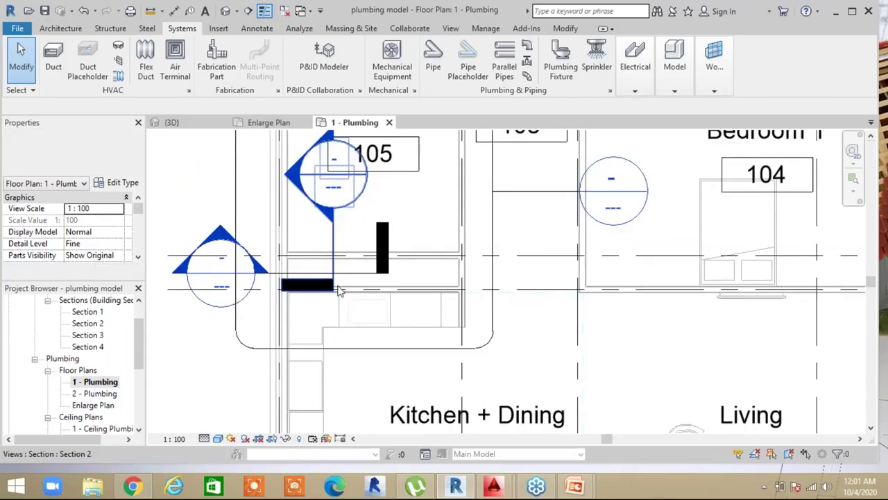
middle_click_drag(353, 398, 350, 471)
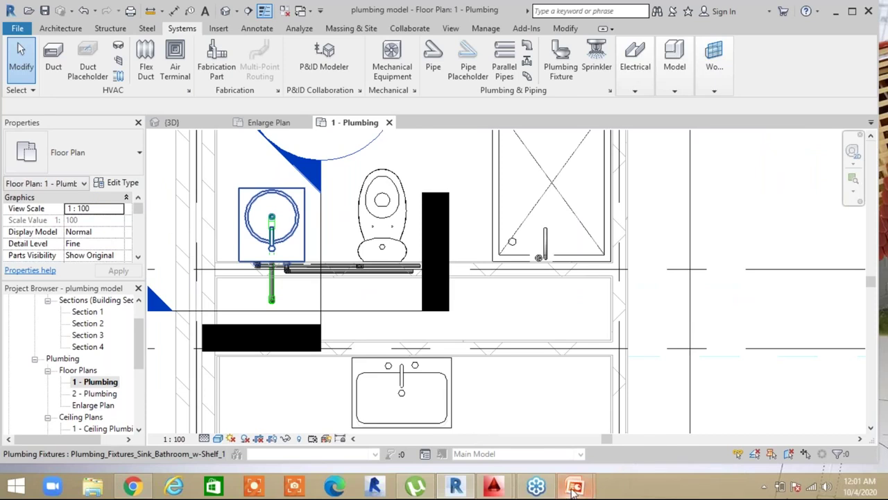
Close DRAINAGE LAYOUT.dwg in AutoCAD without saving its changes and return to the plumbing model in Revit
mouse_move(576, 490)
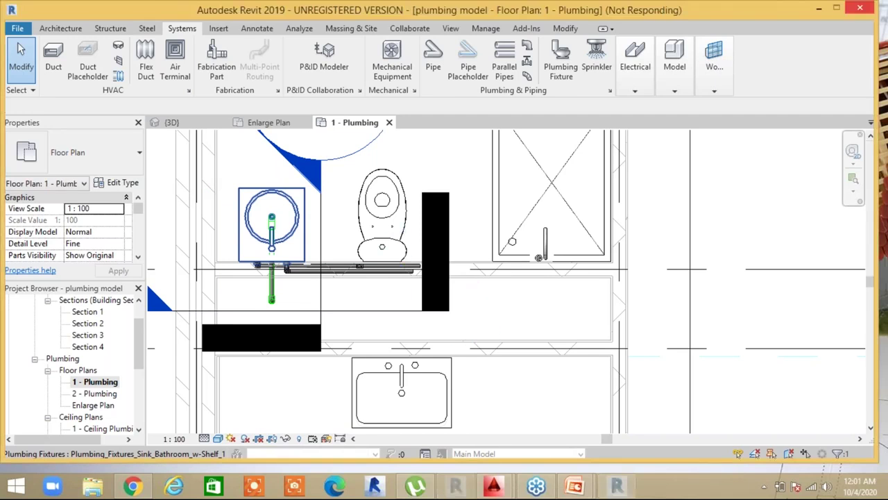
mouse_move(453, 486)
left_click(444, 409)
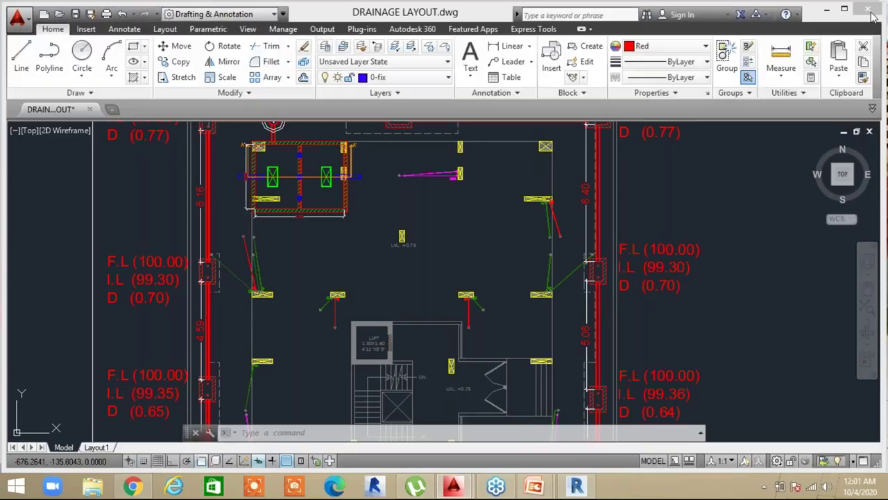
mouse_move(583, 492)
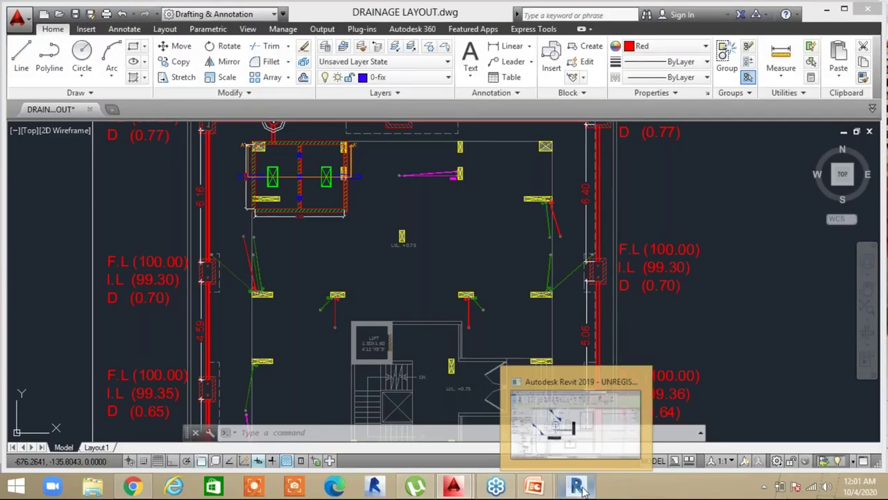
left_click(581, 416)
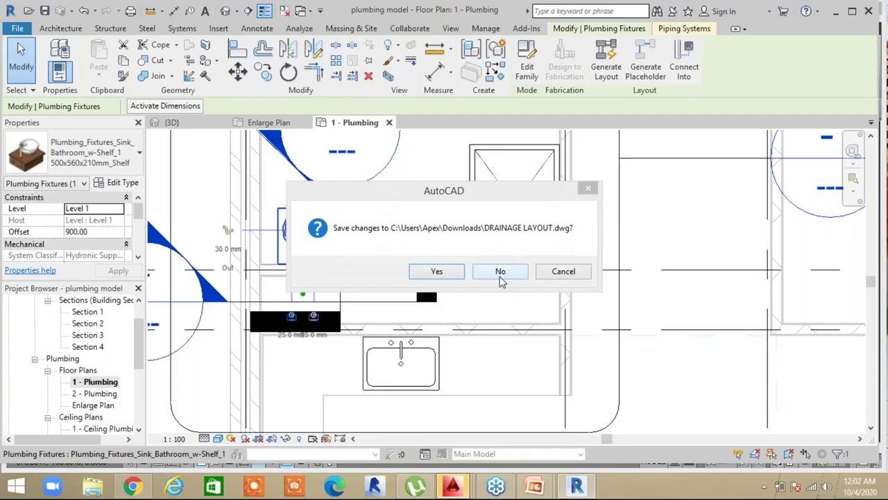
left_click(499, 272)
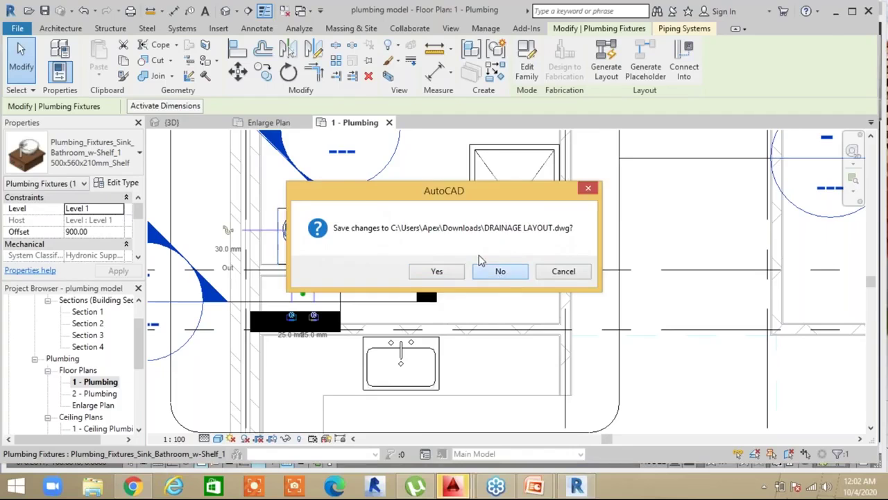
mouse_move(576, 485)
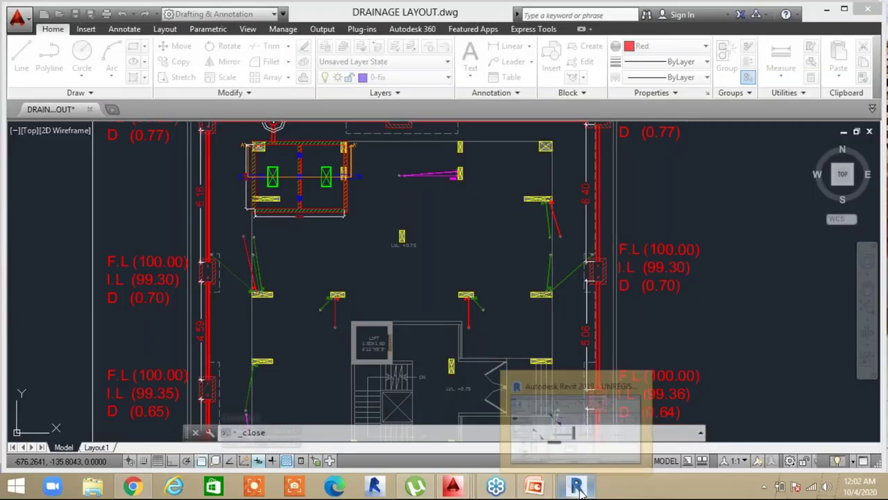
left_click(587, 443)
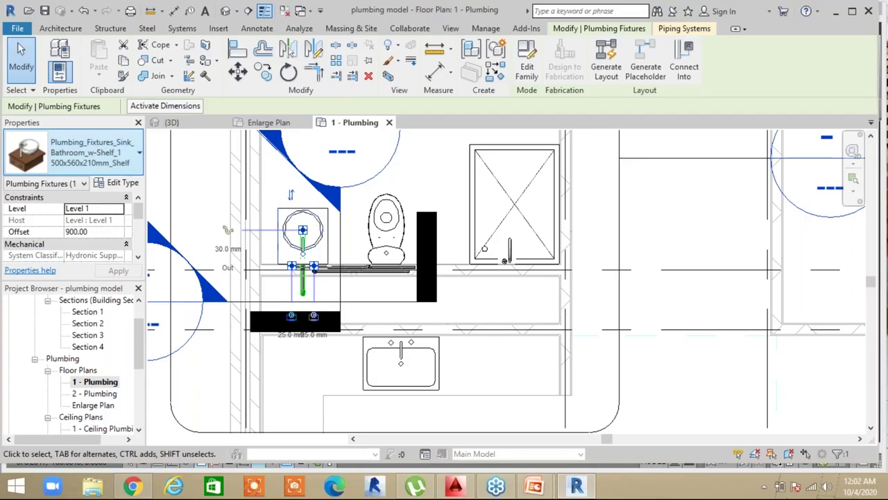
Check the available fixture types for the bathroom sink, keep 500x560x210mm_Shelf and clear the selection
left_click(90, 152)
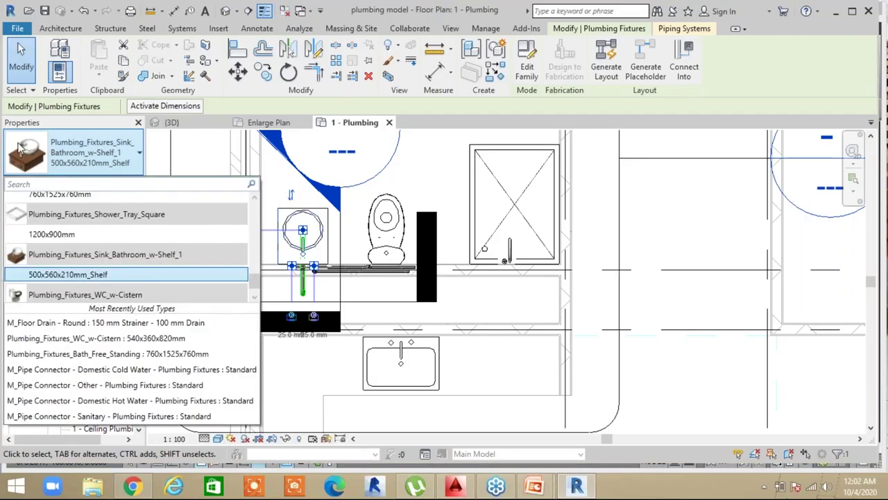
left_click(79, 275)
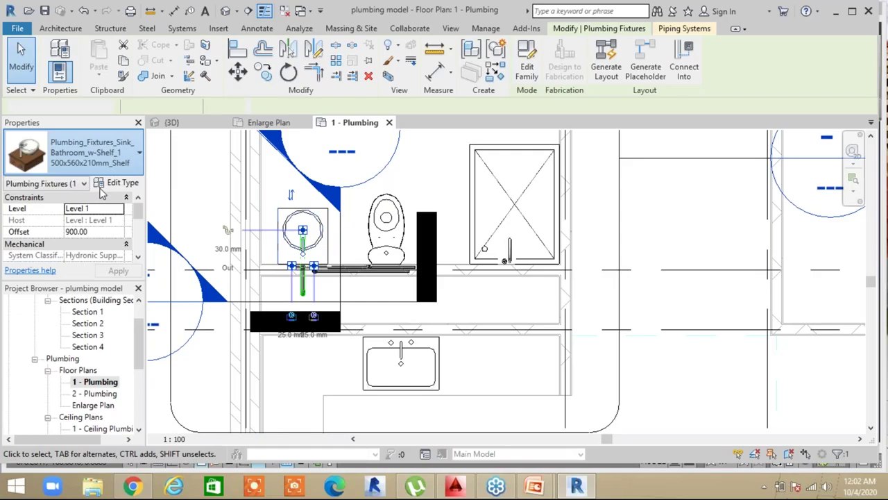
key("Escape")
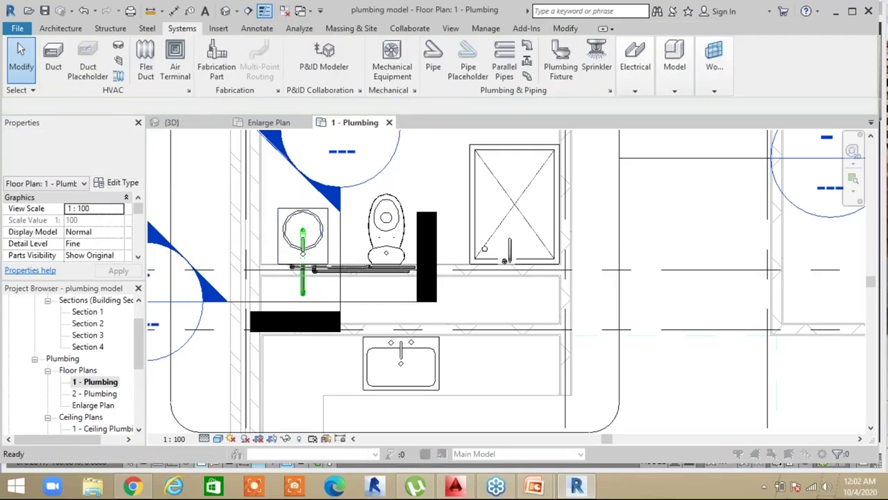
left_click(118, 182)
key("Escape")
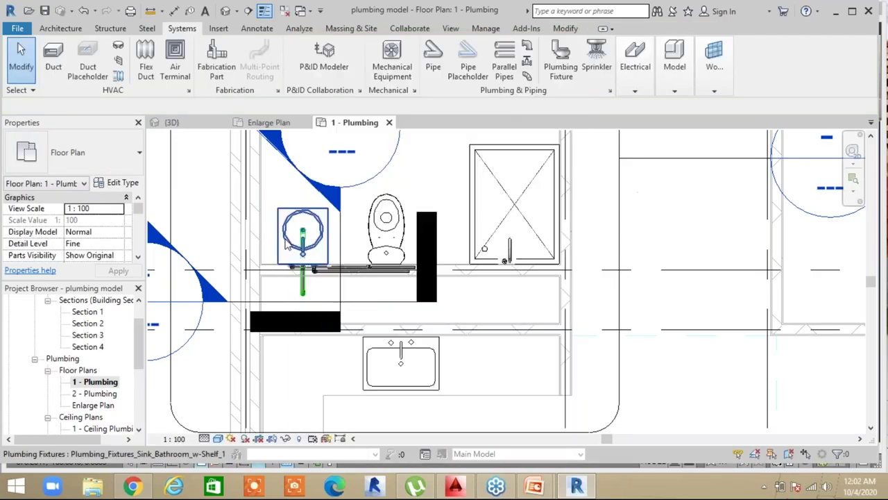
Review the bathroom sink's type properties, including dimensions, mechanical and identity data, and close them without changes
left_click(313, 242)
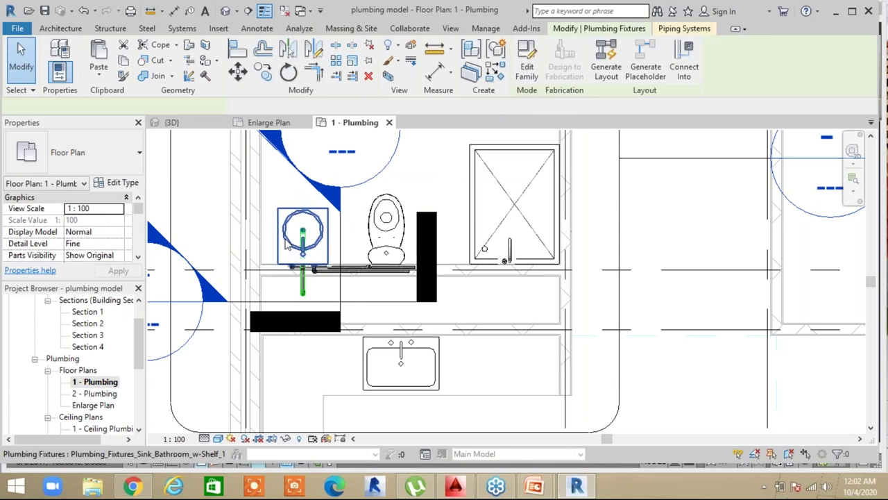
left_click(122, 183)
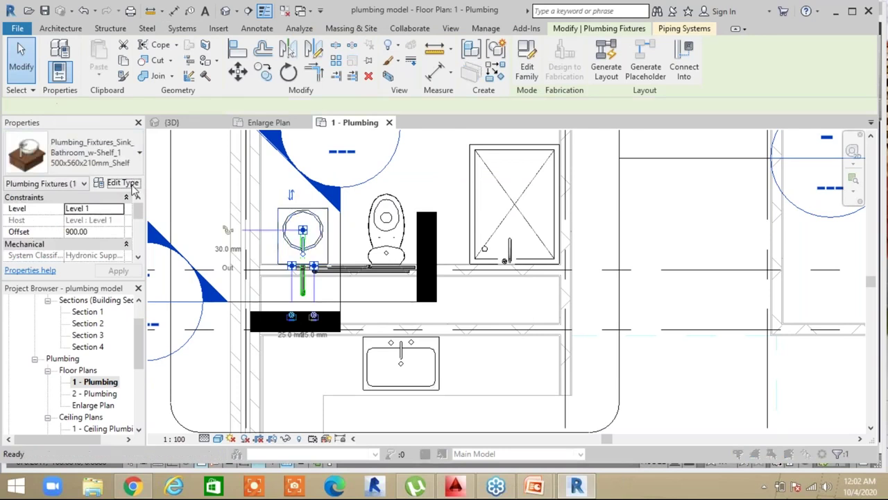
left_click_drag(464, 20, 394, 8)
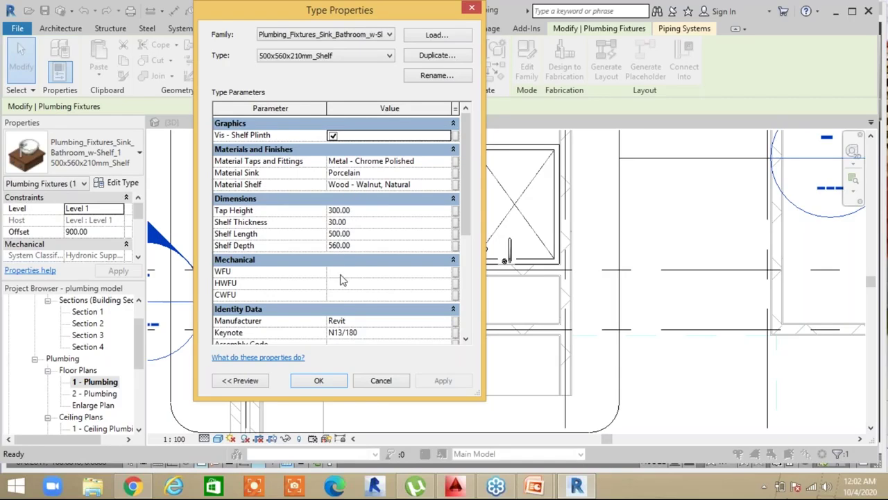
left_click_drag(471, 208, 467, 260)
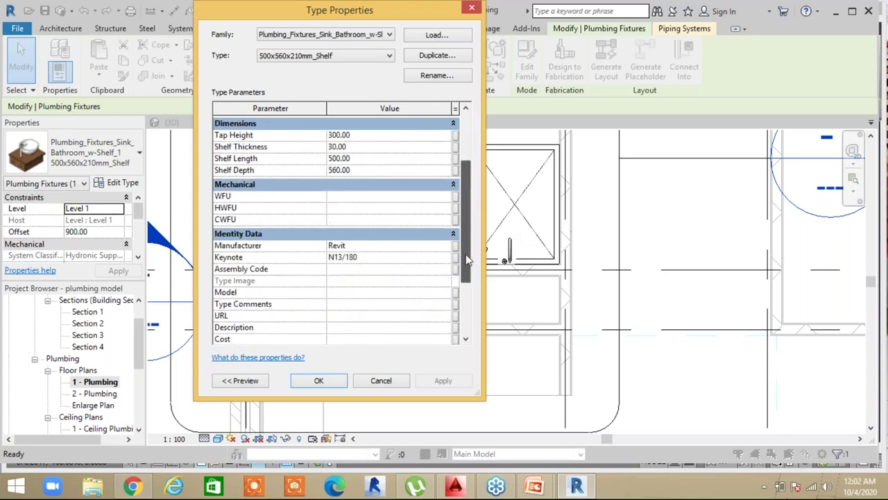
scroll(388, 208, "down", 2)
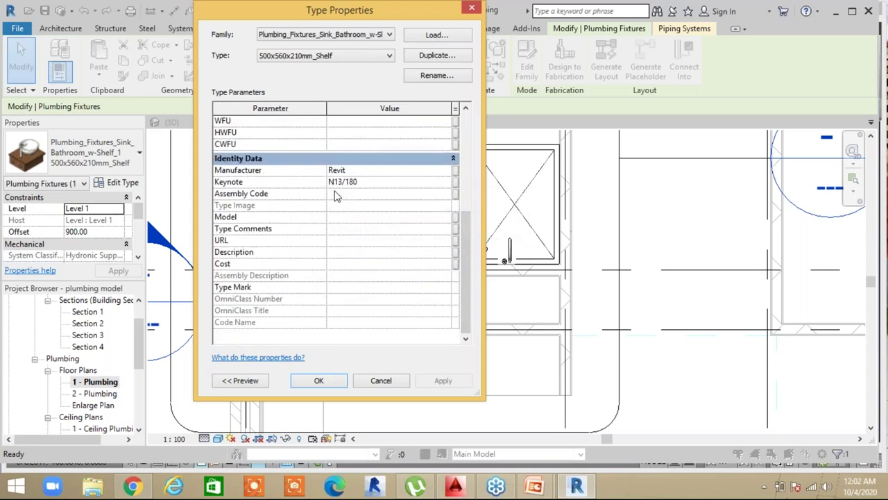
left_click(335, 266)
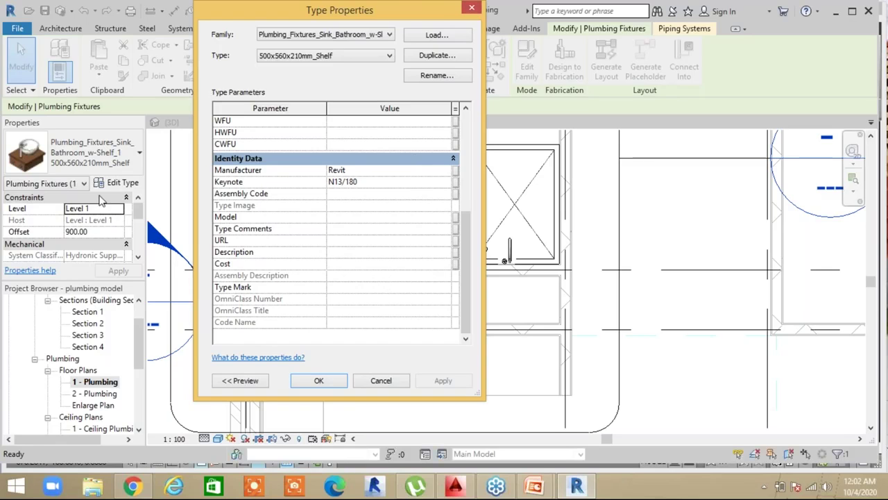
key("Escape")
scroll(314, 353, "up", 2)
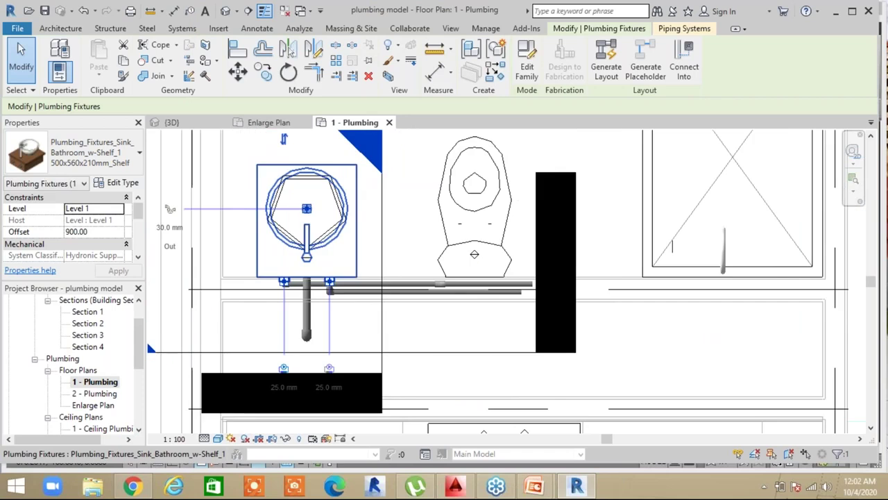
Review the bathroom WC's type properties and the list of available fixture families, and close them without changes
left_click(375, 373)
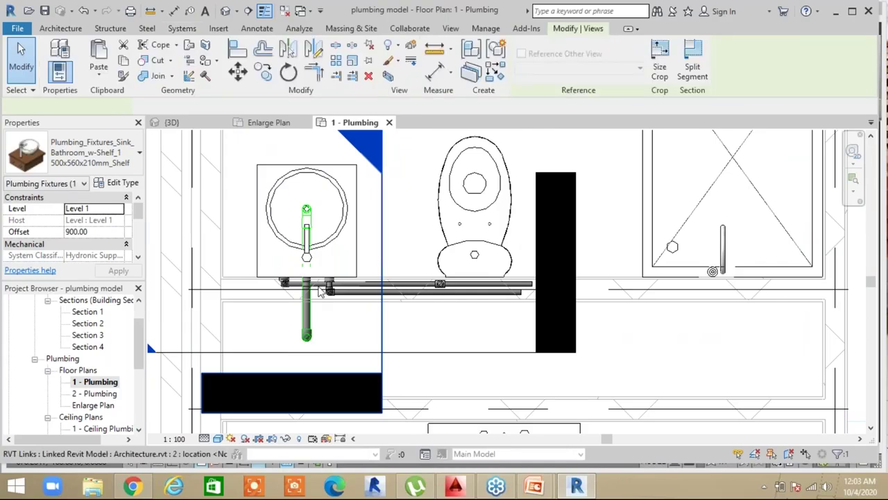
middle_click_drag(292, 294, 368, 201)
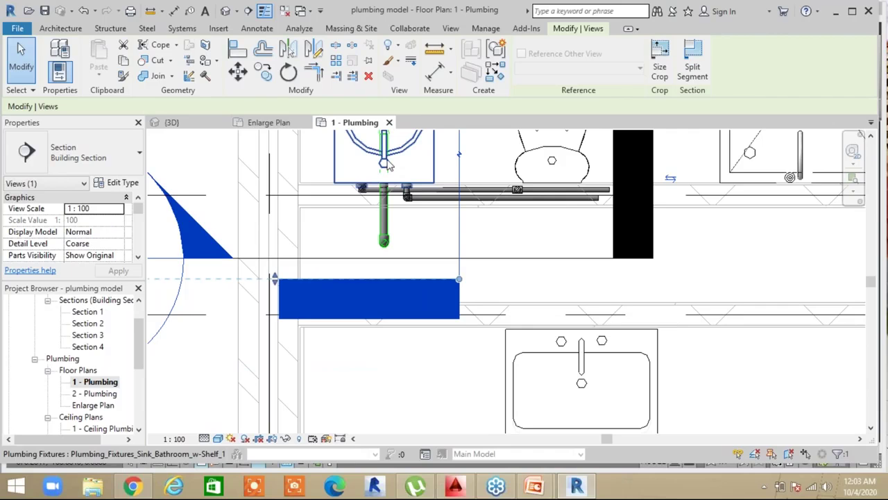
left_click(546, 282)
scroll(545, 282, "down", 2)
middle_click_drag(538, 281, 421, 435)
scroll(429, 410, "down", 1)
middle_click_drag(436, 386, 428, 367)
left_click(436, 286)
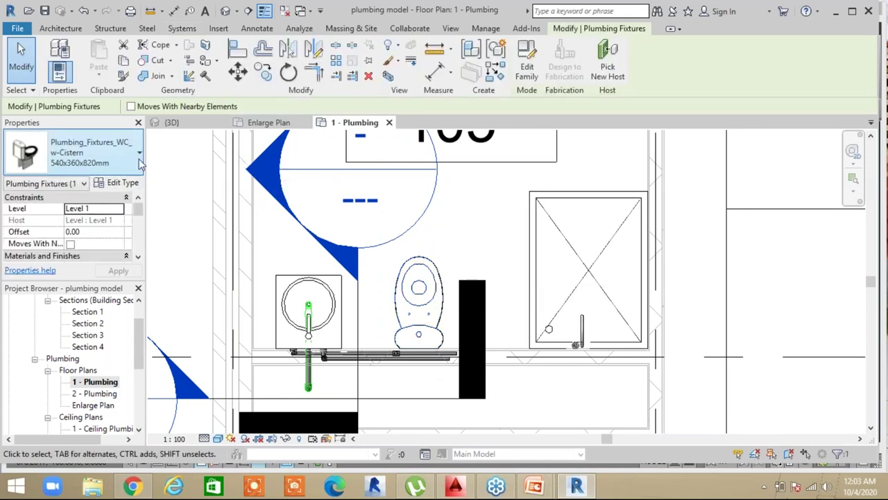
left_click(129, 182)
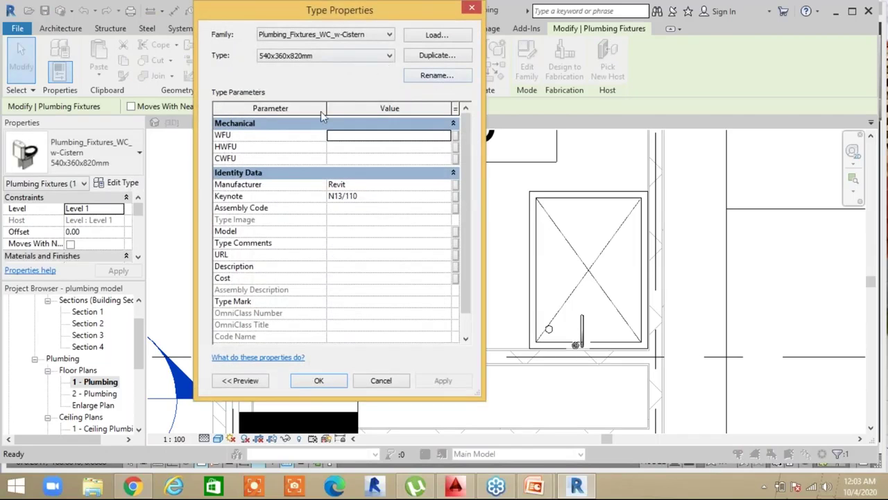
left_click(389, 35)
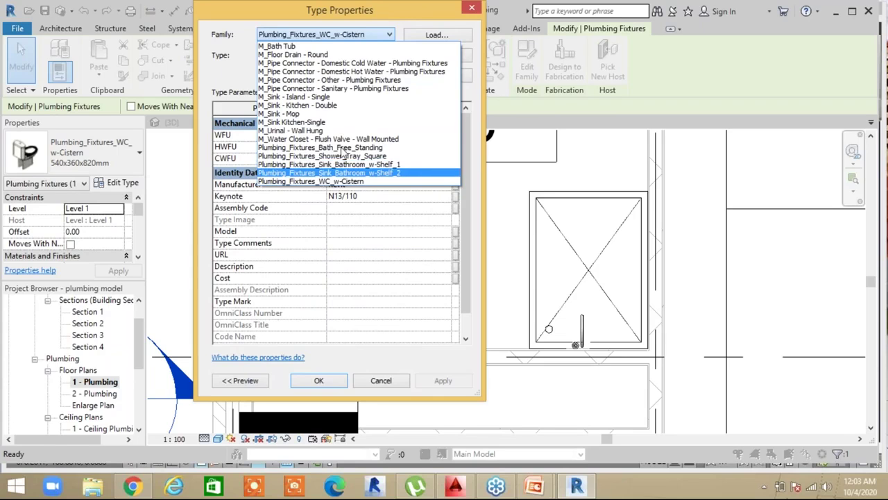
left_click(379, 37)
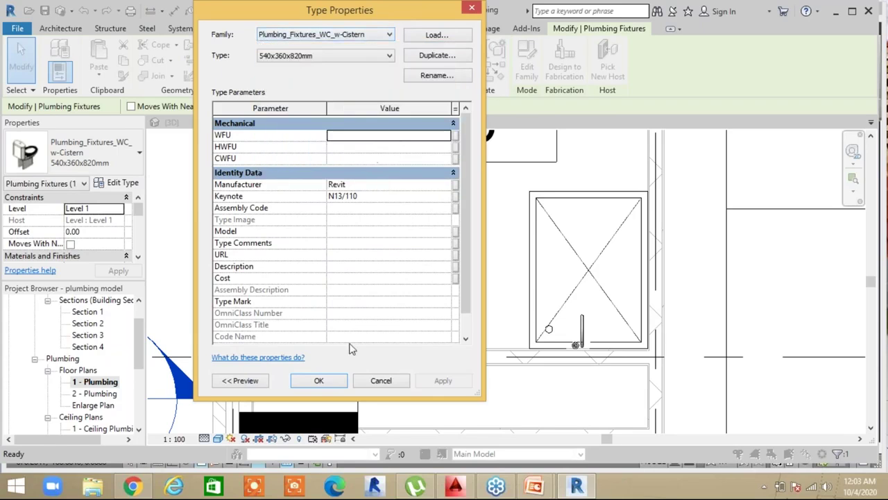
left_click(320, 382)
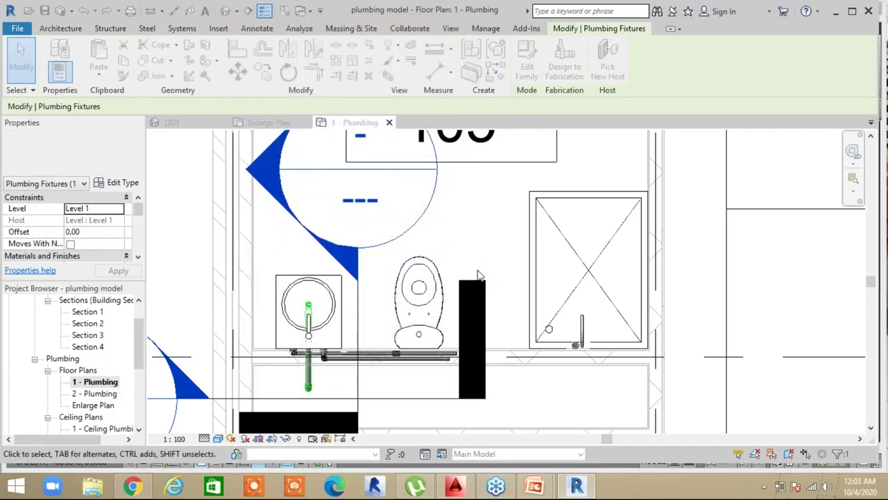
Check the available fixture types for the shower tray and keep 1200x900mm
middle_click_drag(535, 271, 471, 276)
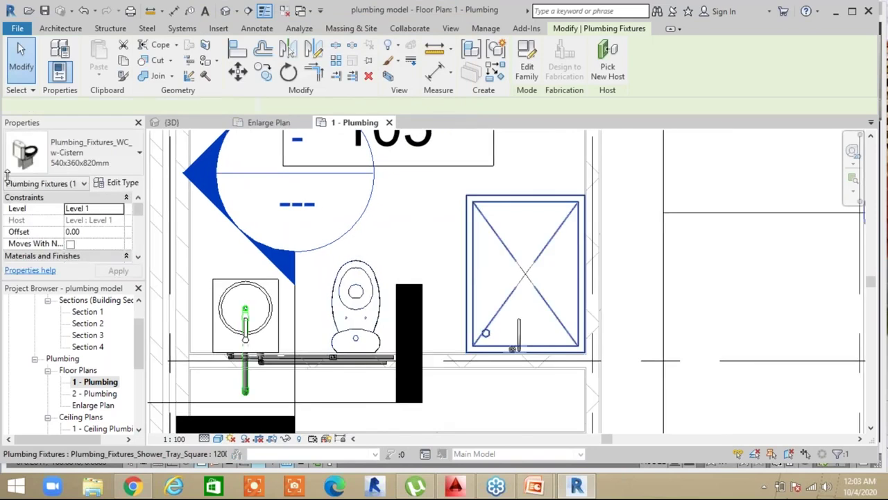
left_click(123, 160)
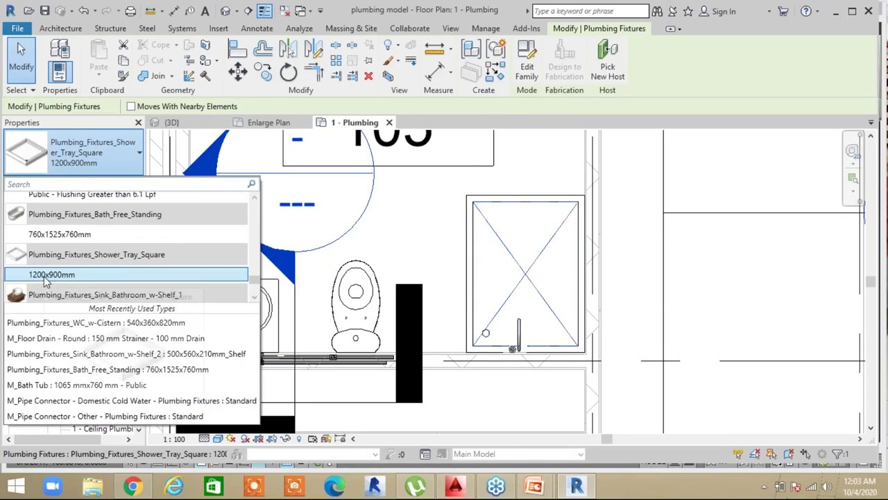
left_click(506, 186)
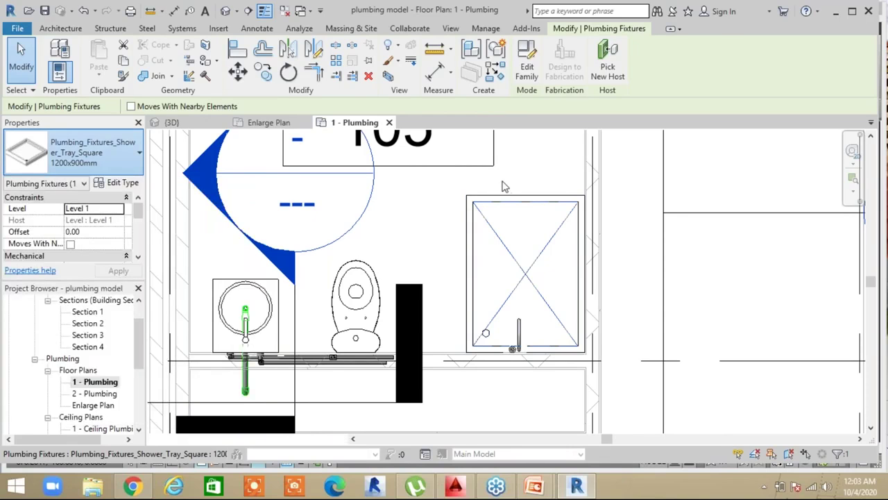
Review the free-standing bath's type properties and available families, close them without changes and clear the selection
scroll(486, 242, "down", 2)
middle_click_drag(485, 242, 497, 390)
left_click(386, 236)
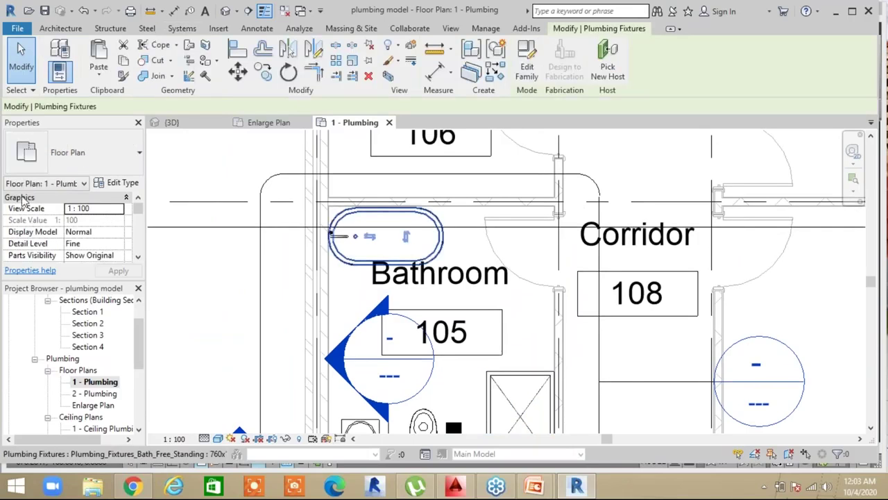
left_click(122, 184)
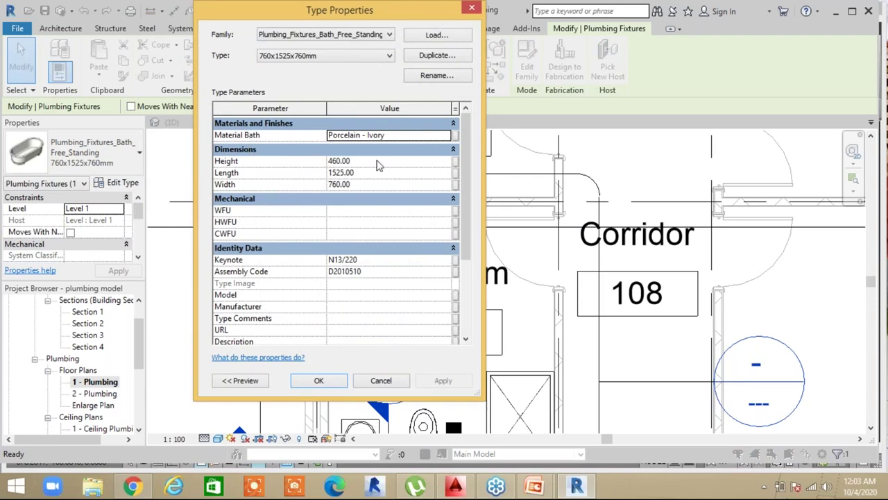
left_click(391, 36)
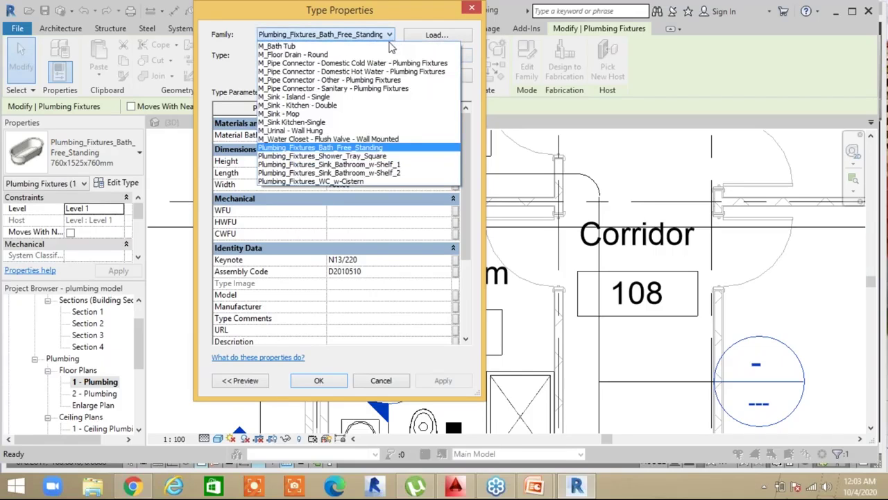
left_click(470, 8)
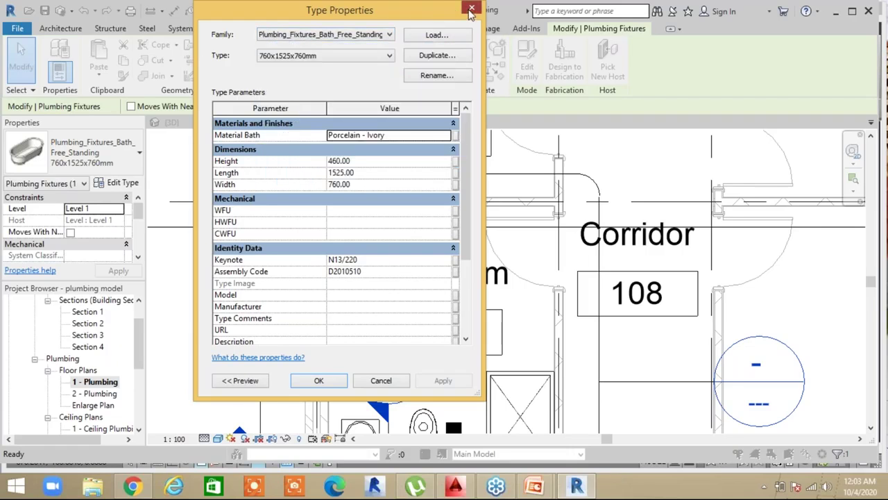
left_click(470, 10)
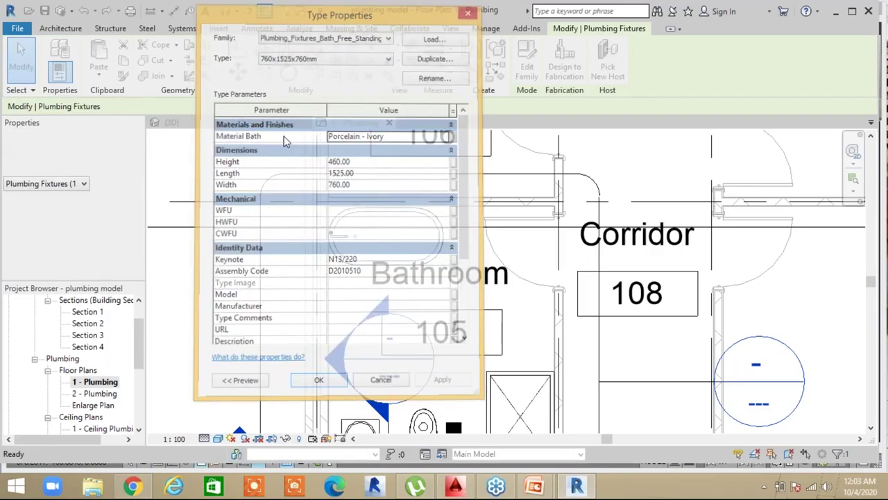
key("Escape")
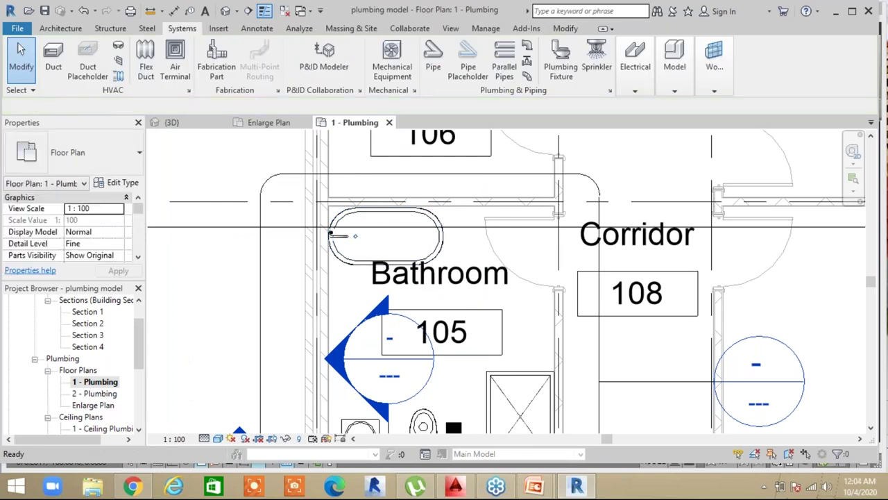
Start placing a plumbing fixture and browse the fixture types already loaded in the project, including the bath tub sizes
left_click(561, 61)
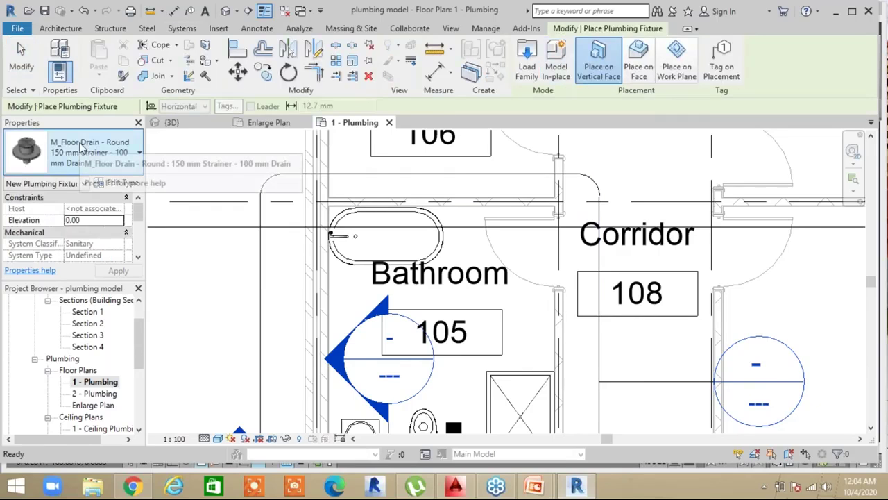
left_click(132, 149)
scroll(76, 253, "up", 2)
scroll(75, 253, "up", 3)
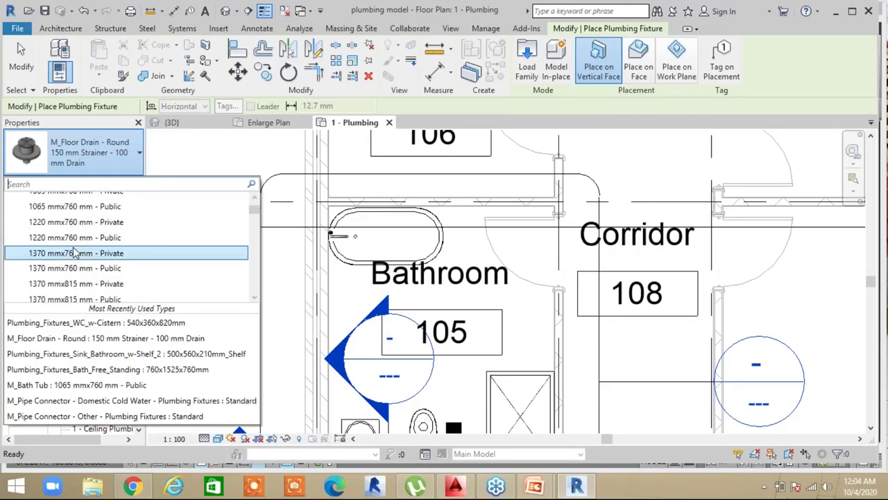
scroll(50, 257, "down", 2)
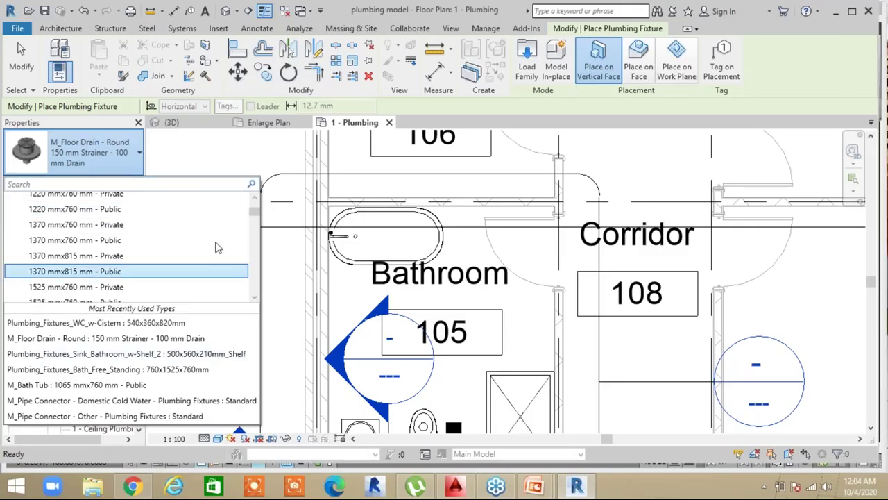
Start loading a family and browse the India library to the Plumbing > MEP > Fixtures folder
left_click(527, 60)
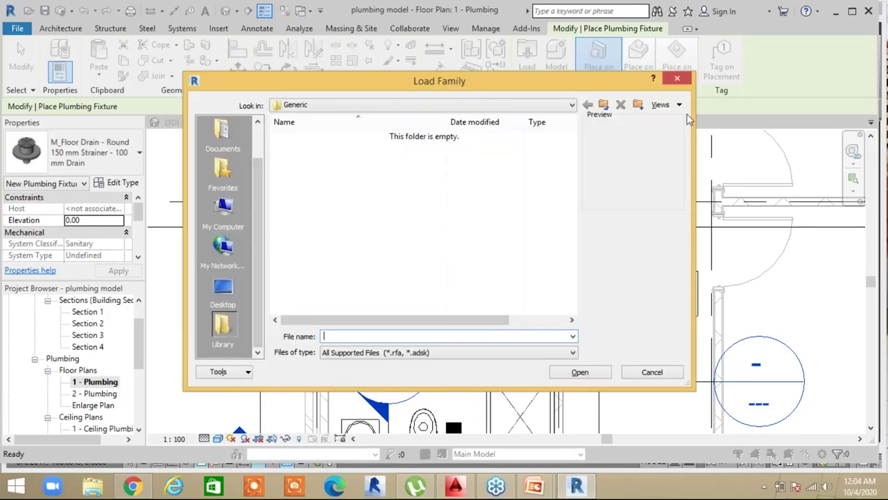
left_click(603, 104)
double_click(296, 148)
scroll(308, 288, "down", 4)
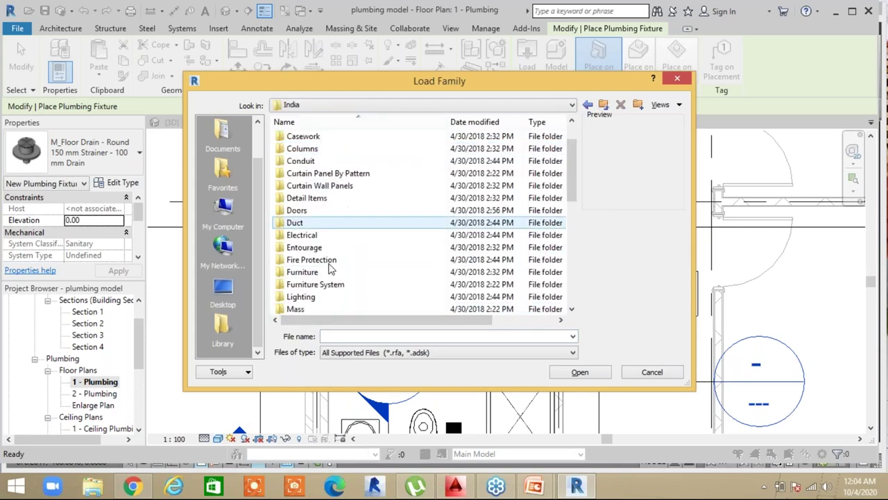
scroll(306, 208, "up", 3)
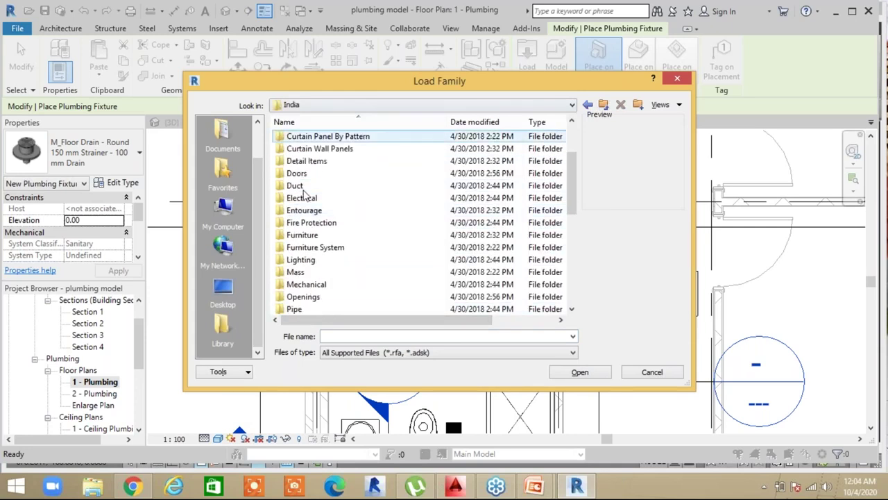
scroll(299, 261, "down", 2)
double_click(319, 262)
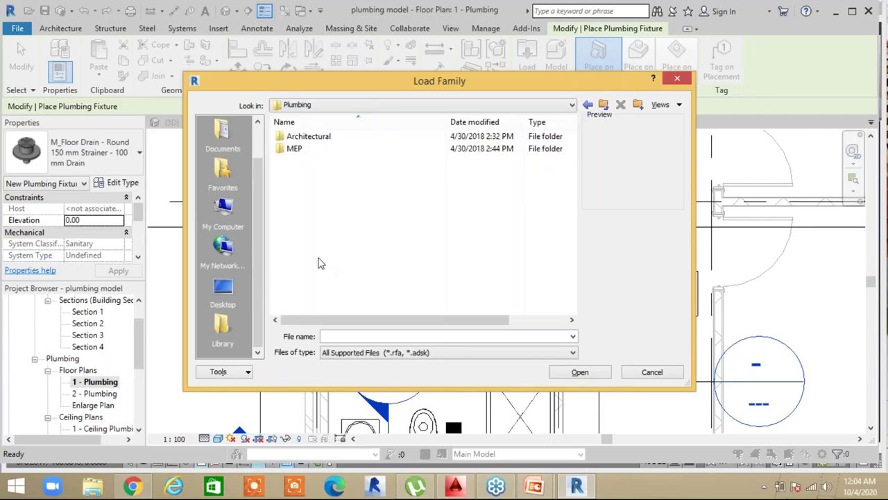
double_click(298, 149)
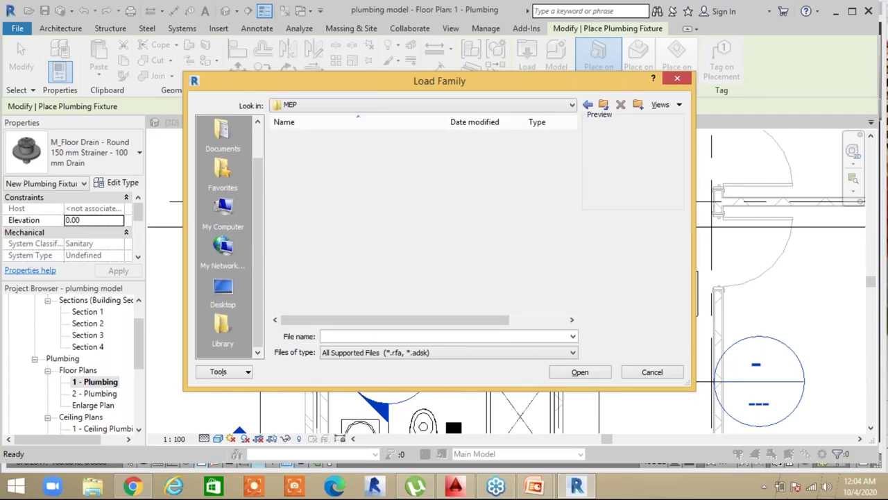
double_click(318, 150)
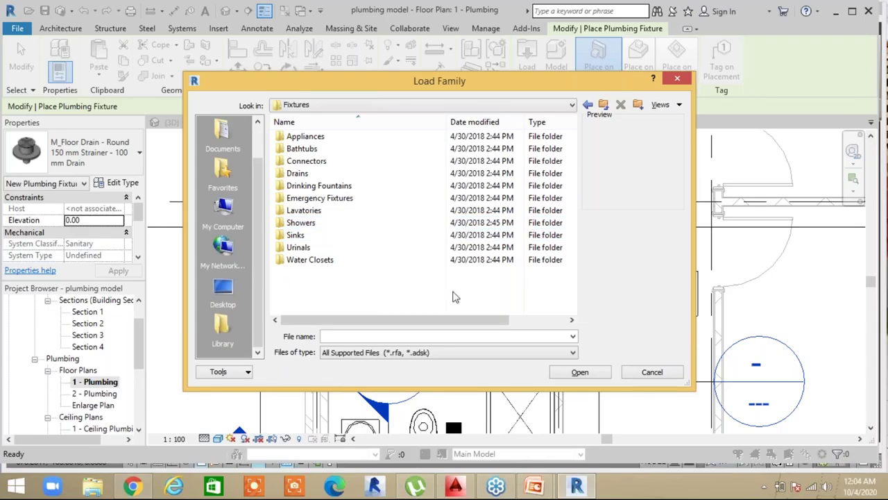
Preview the M_Bath Tub and M_Whirlpool Spa families in the Bathtubs folder and return to Fixtures
double_click(321, 149)
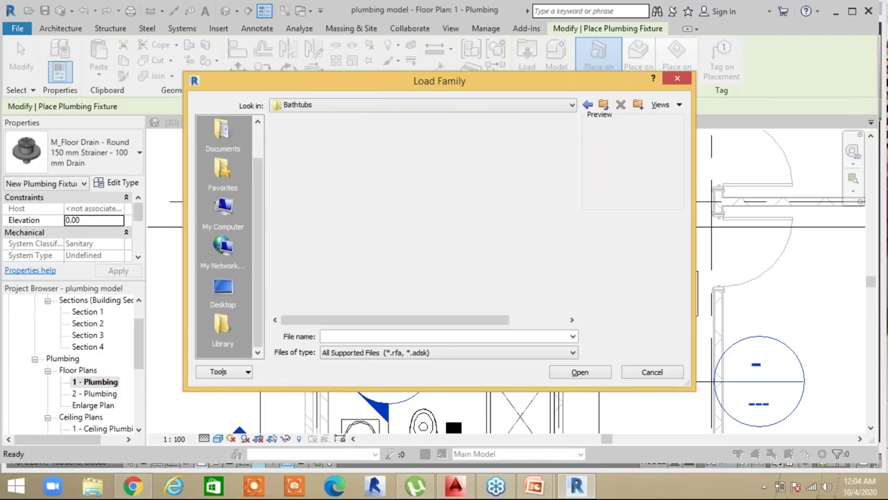
left_click(319, 161)
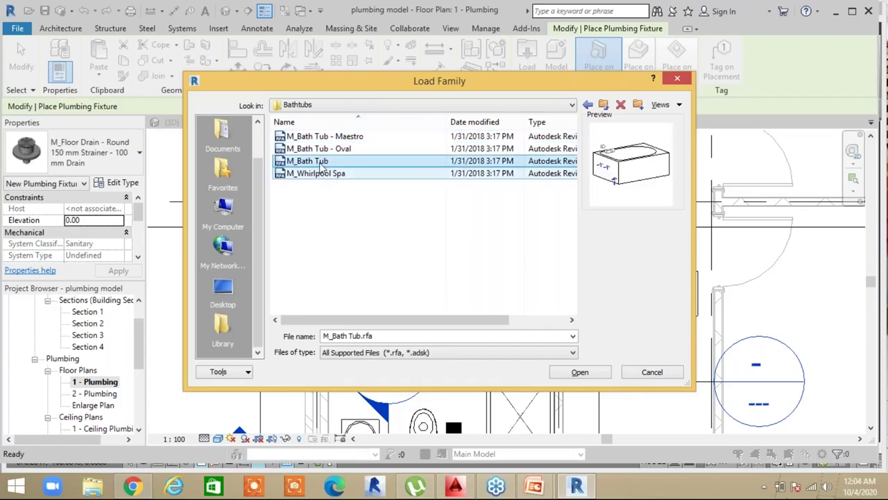
left_click(320, 175)
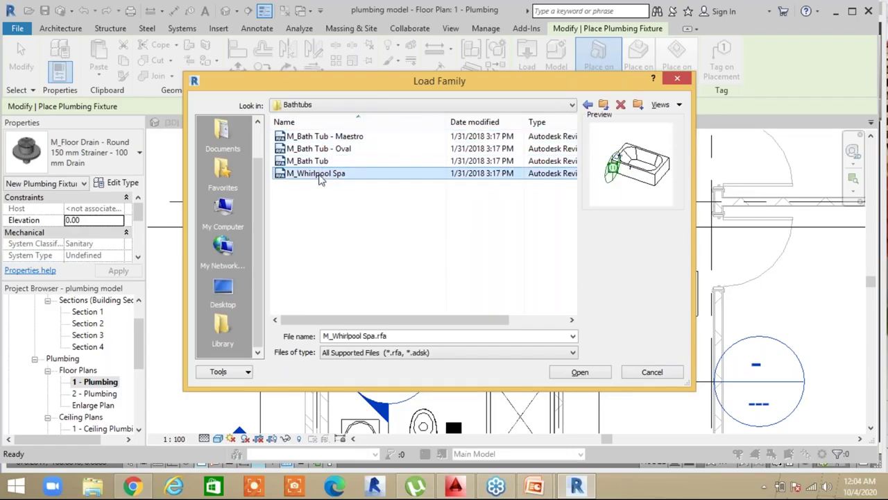
left_click(603, 104)
Preview the plumbing pipe connector families in the Connectors folder, including the Other type, and return to Fixtures
double_click(339, 164)
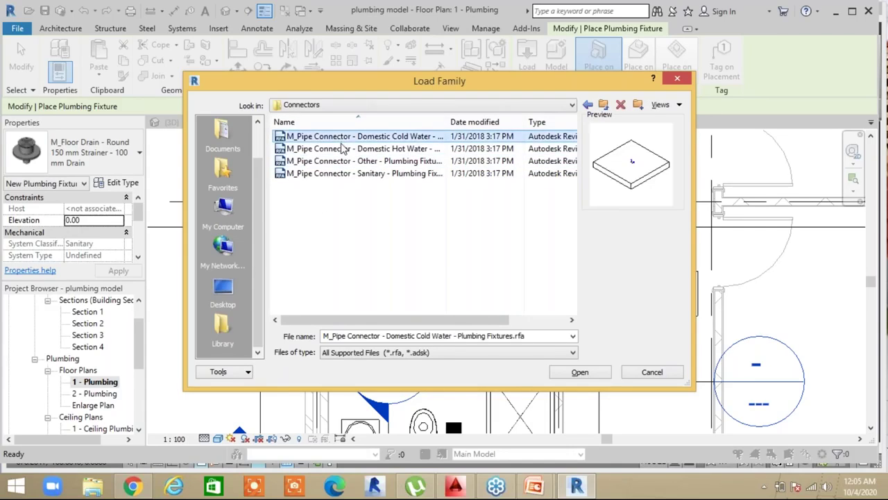
left_click(361, 161)
left_click(423, 222)
left_click(602, 105)
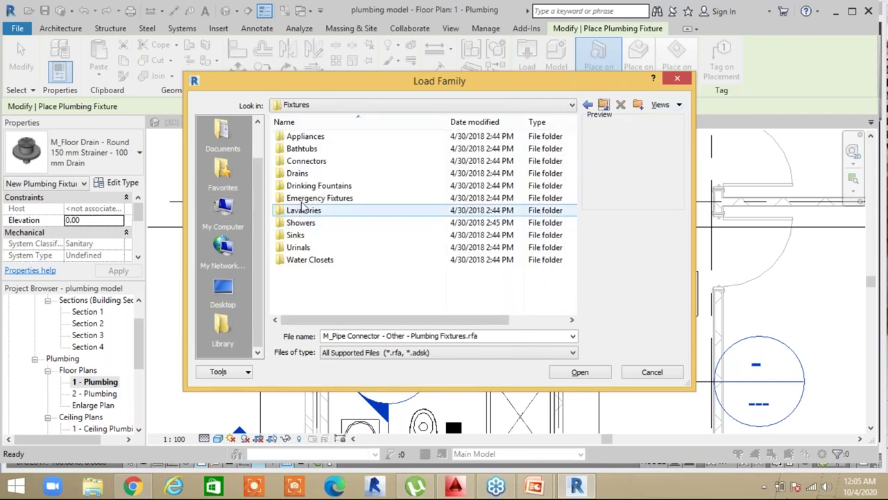
Preview the drain families in the Drains folder, including M_Roof Drain, and return to Fixtures
double_click(307, 172)
left_click(317, 139)
left_click(319, 150)
left_click(310, 162)
left_click(602, 106)
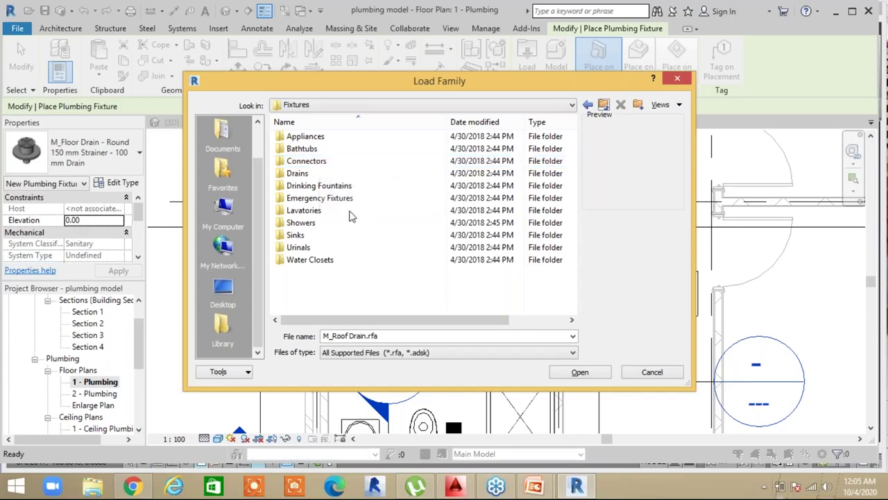
Preview several sink families in the Sinks folder, including M_Sink - Kitchen - Triple, and return to Fixtures
left_click(313, 226)
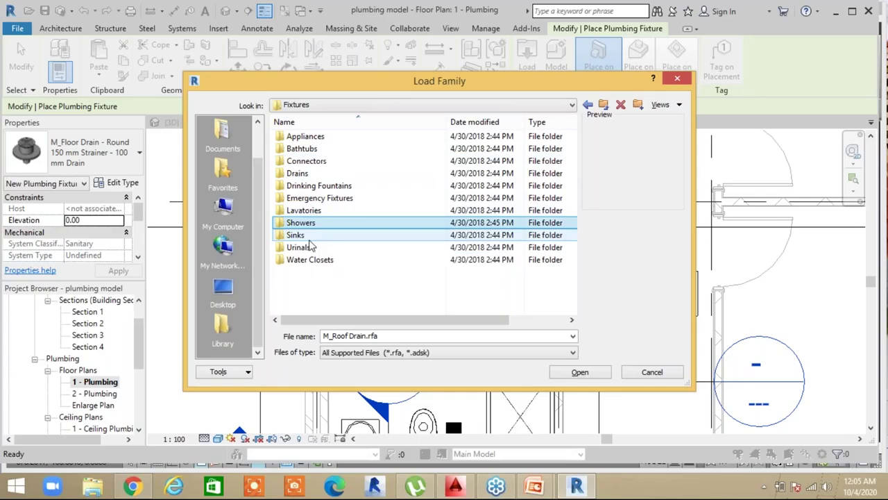
left_click(311, 239)
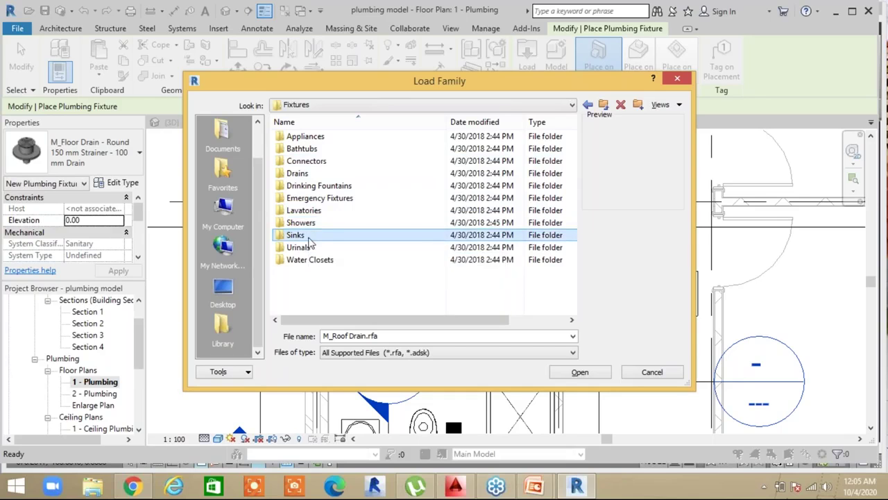
double_click(296, 235)
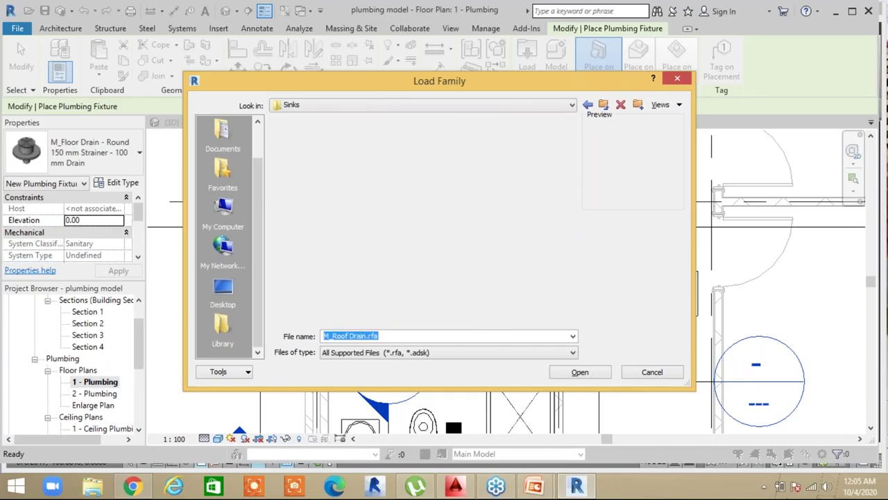
left_click(326, 234)
left_click(325, 223)
left_click(305, 185)
left_click(326, 173)
left_click(603, 104)
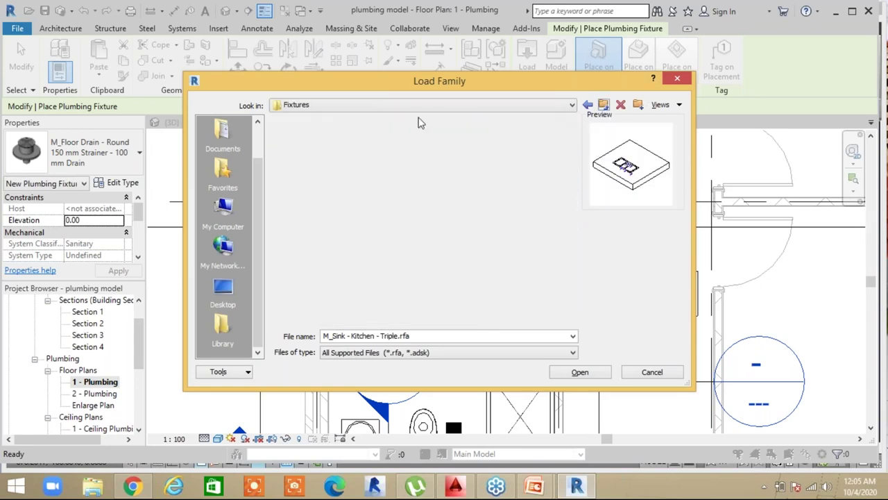
Look through the Urinals folder of the fixture library and return to Fixtures
left_click(312, 248)
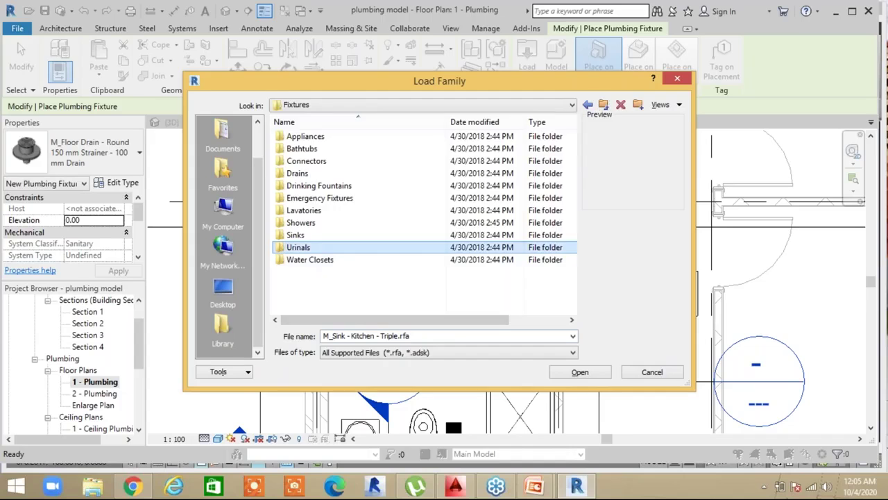
double_click(315, 248)
left_click(603, 104)
Preview the bidet and water closet families in the Water Closets folder, return to Fixtures, and close the Load Family dialog without loading anything
left_click(328, 261)
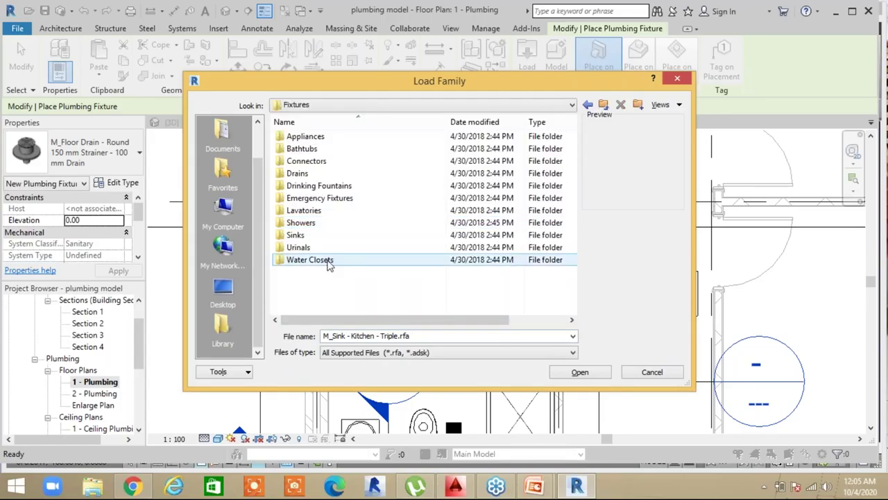
double_click(327, 262)
left_click(332, 174)
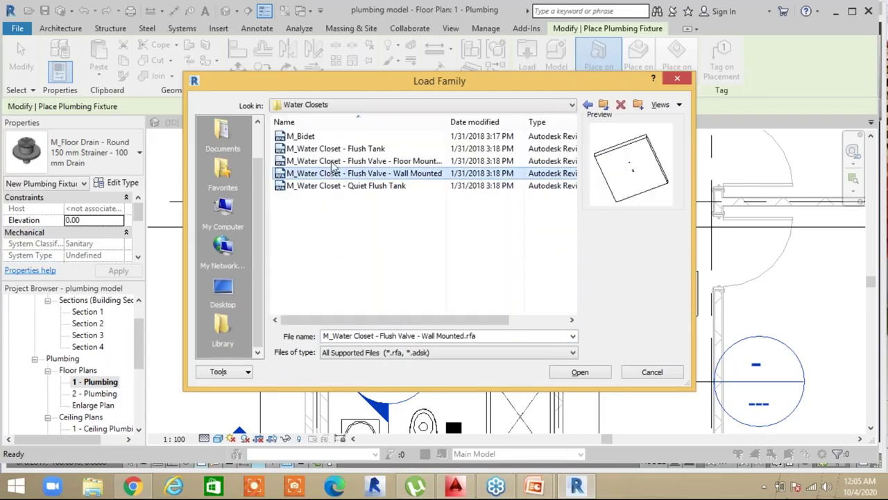
left_click(336, 161)
left_click(325, 136)
left_click(353, 161)
left_click(353, 185)
left_click(368, 173)
left_click(370, 150)
left_click(603, 104)
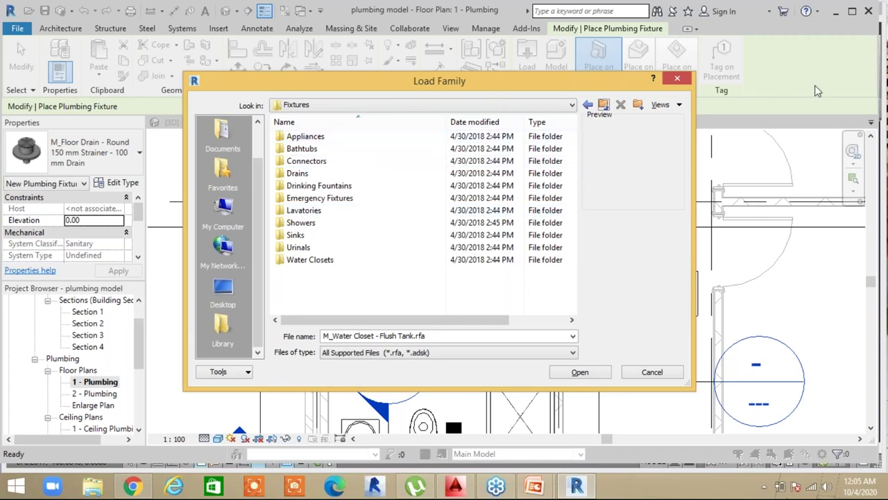
left_click_drag(581, 88, 497, 87)
left_click(592, 81)
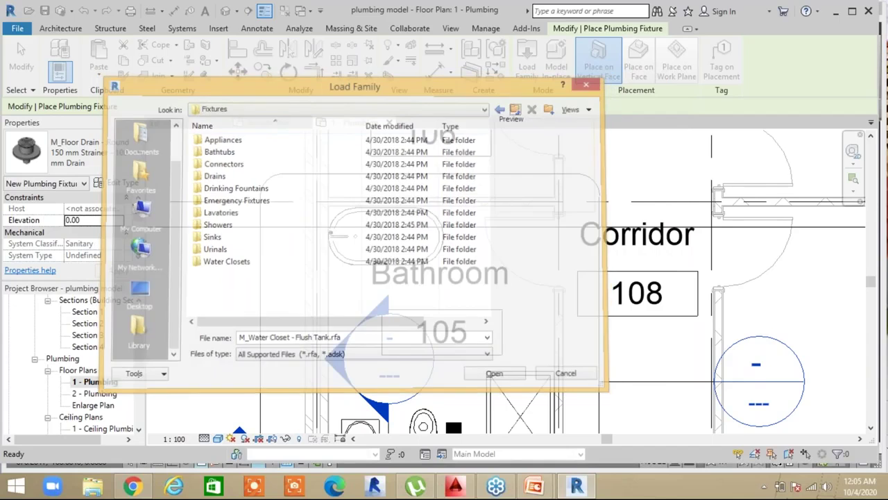
Browse the plumbing fixture types available in the project, from M_Bath Tub to the M_Pipe Connector families, without changing the current type
left_click(83, 152)
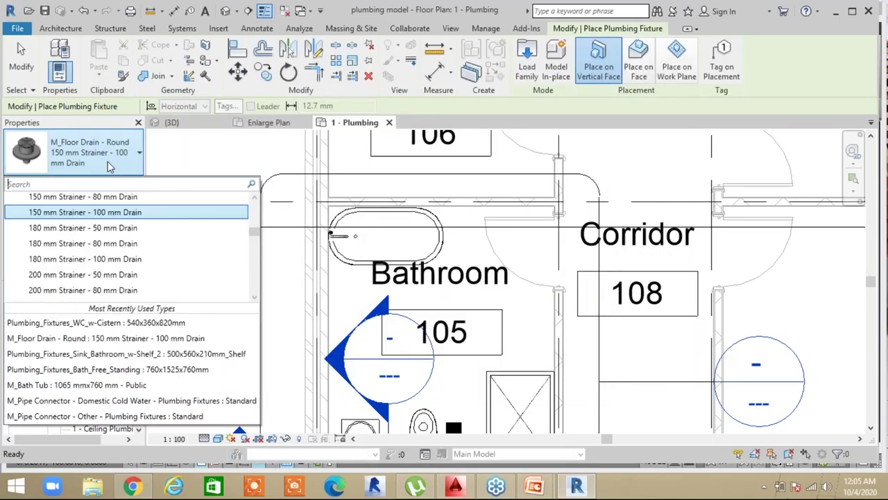
scroll(64, 257, "up", 5)
scroll(64, 257, "up", 3)
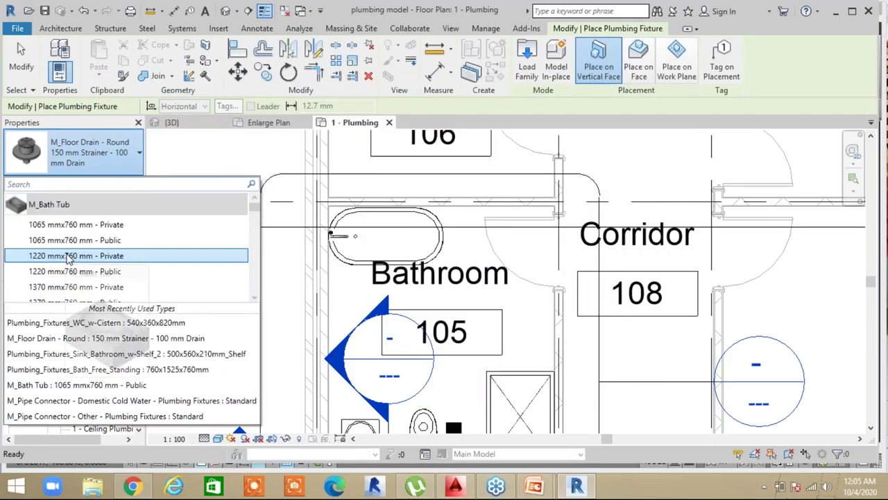
scroll(69, 256, "down", 10)
scroll(82, 253, "down", 10)
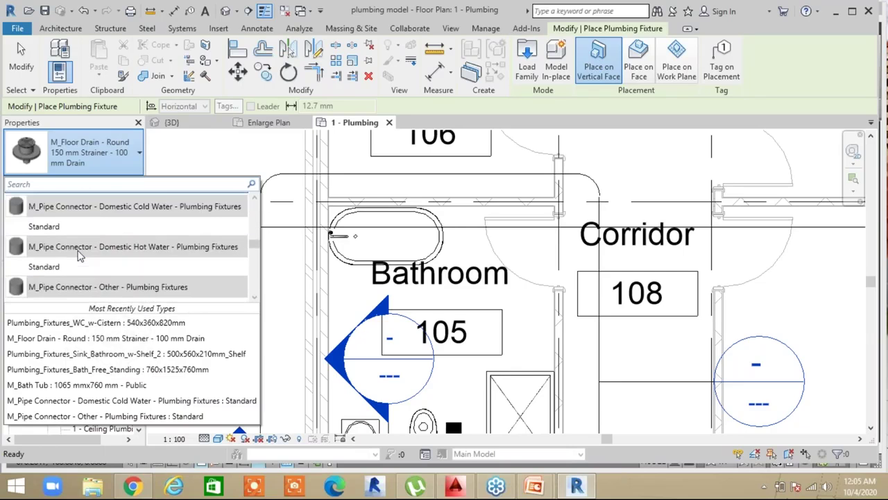
left_click(86, 238)
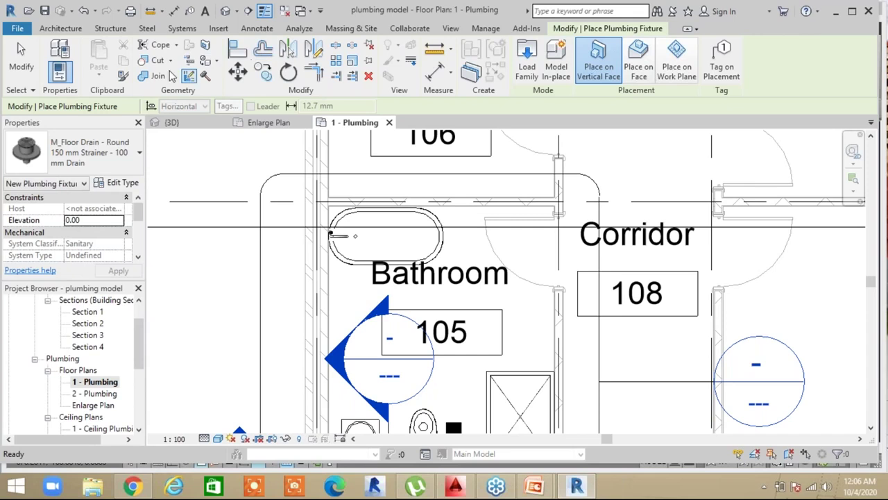
Start the Pipe command and review the available pipe types, keeping Standard
left_click(182, 29)
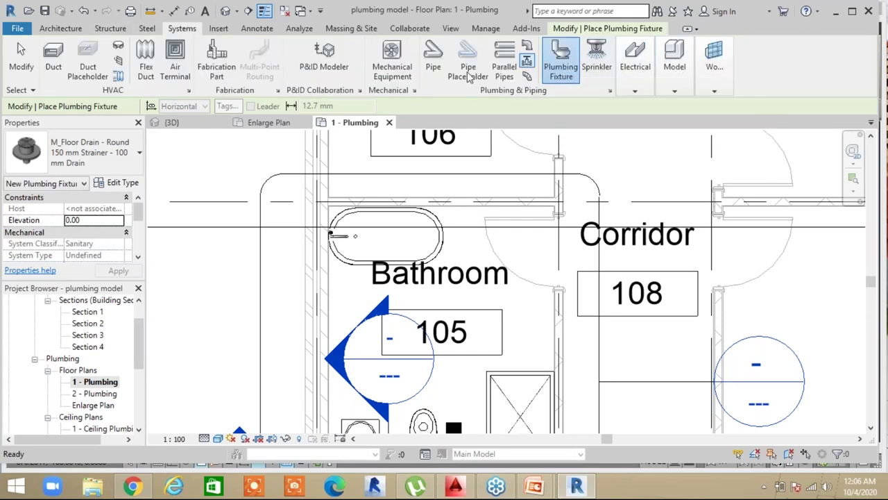
left_click(431, 56)
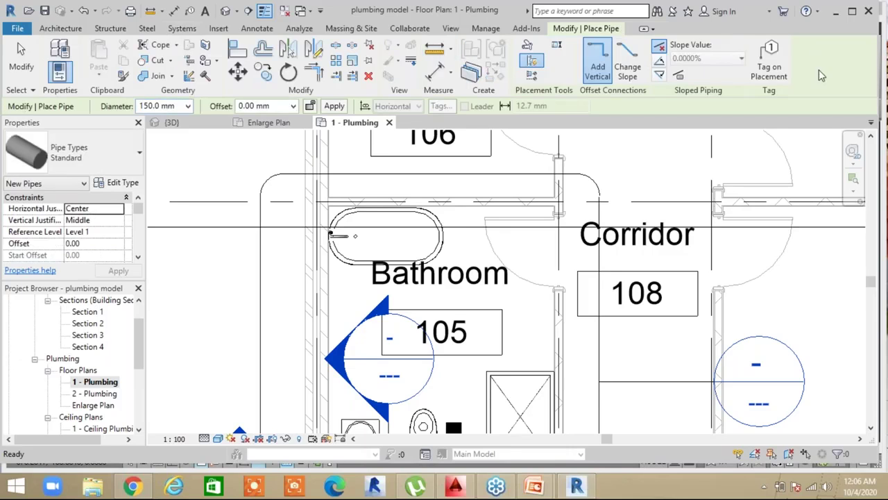
left_click(103, 160)
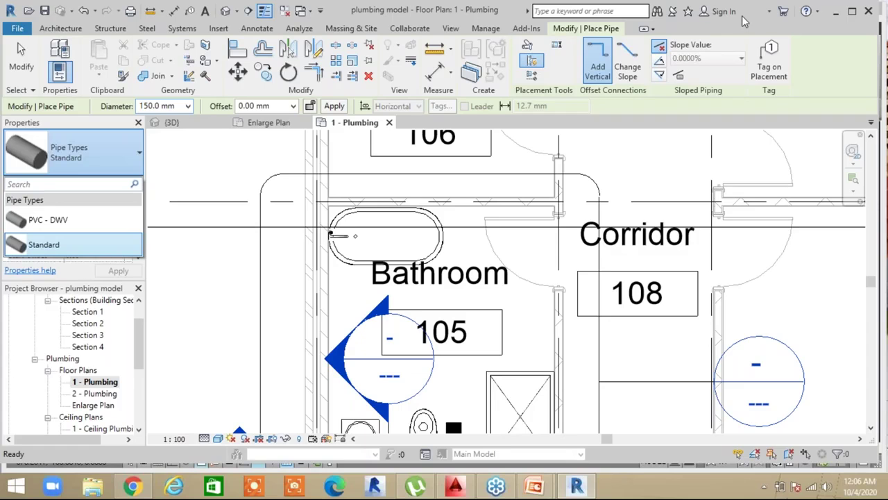
left_click(123, 157)
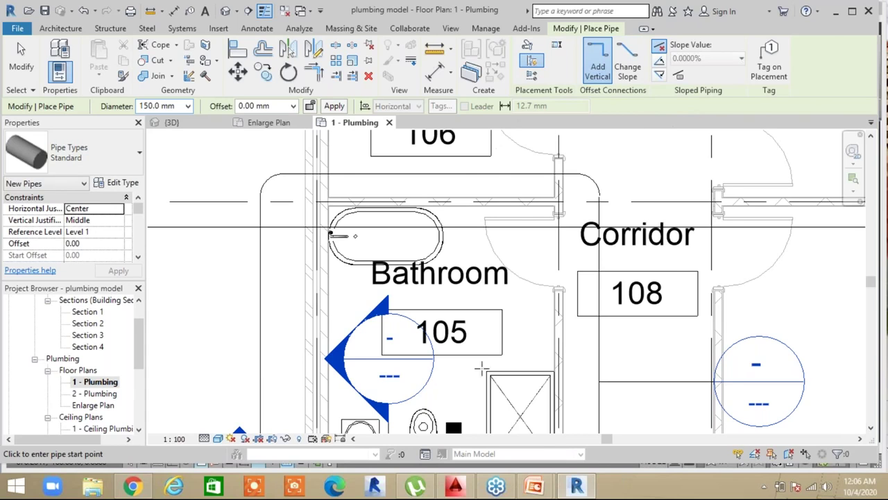
Draw an L-shaped run of 150 mm Standard pipe at 0.00 mm offset in the empty area outside the building near the kitchen
scroll(482, 370, "down", 2)
middle_click_drag(548, 378, 394, 144)
middle_click_drag(531, 334, 860, 252)
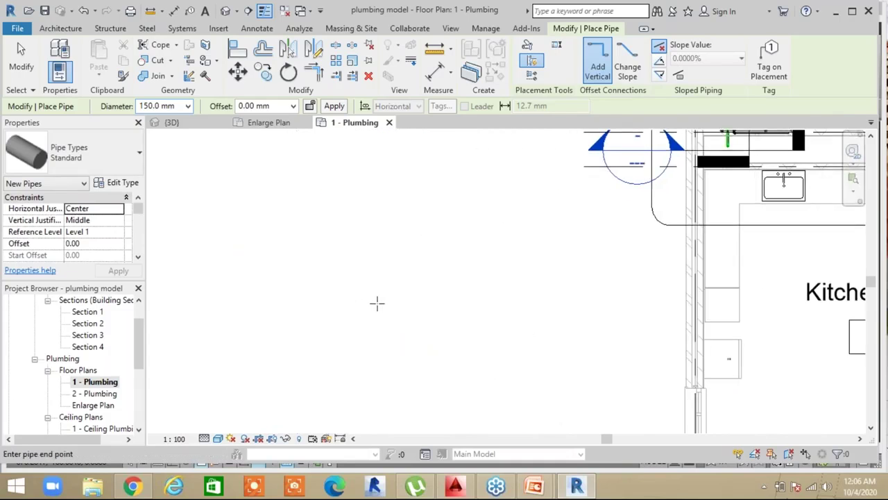
scroll(375, 302, "up", 3)
scroll(376, 302, "up", 1)
middle_click_drag(375, 303, 449, 305)
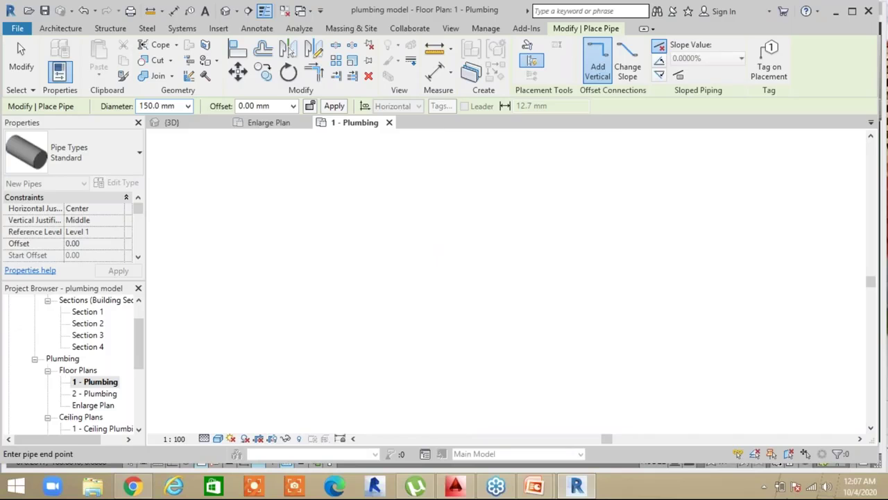
left_click(439, 158)
key("Escape")
key("Escape")
Inspect the elbow fitting at the corner of the pipe run and its alternative types, leaving the type as it is
scroll(437, 312, "up", 4)
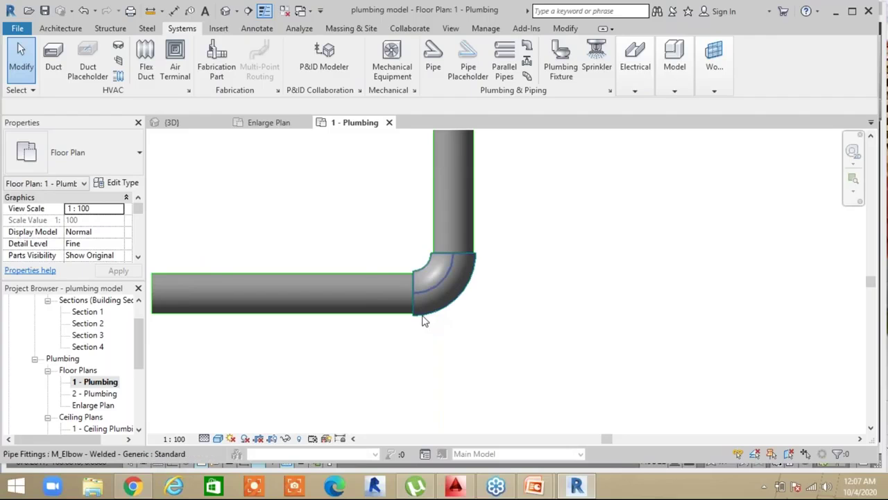
left_click(380, 265)
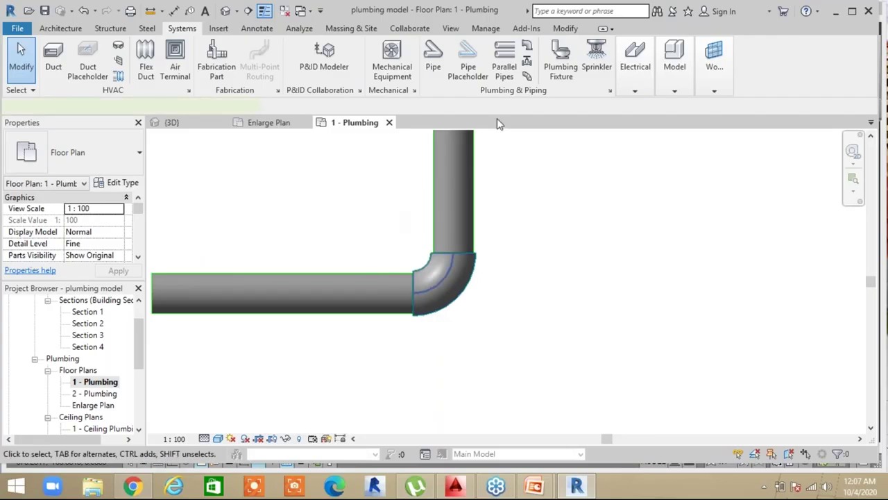
scroll(499, 355, "down", 2)
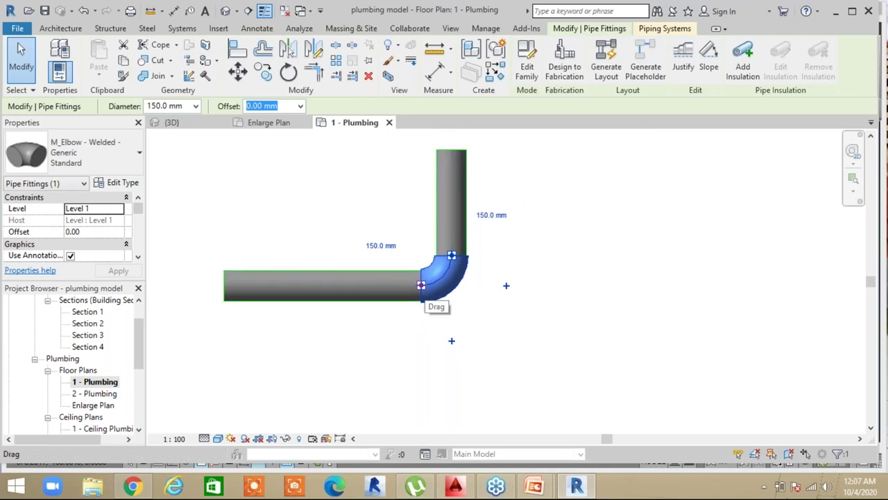
left_click(76, 152)
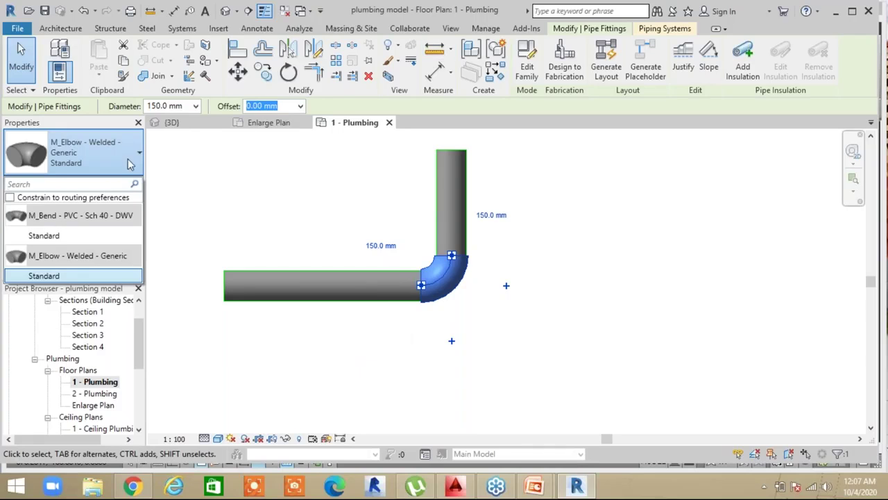
left_click(106, 148)
left_click(106, 149)
left_click(527, 312)
Draw a short horizontal 150 mm branch pipe outward from the side of the vertical pipe
scroll(530, 317, "down", 2)
middle_click_drag(545, 339, 481, 270)
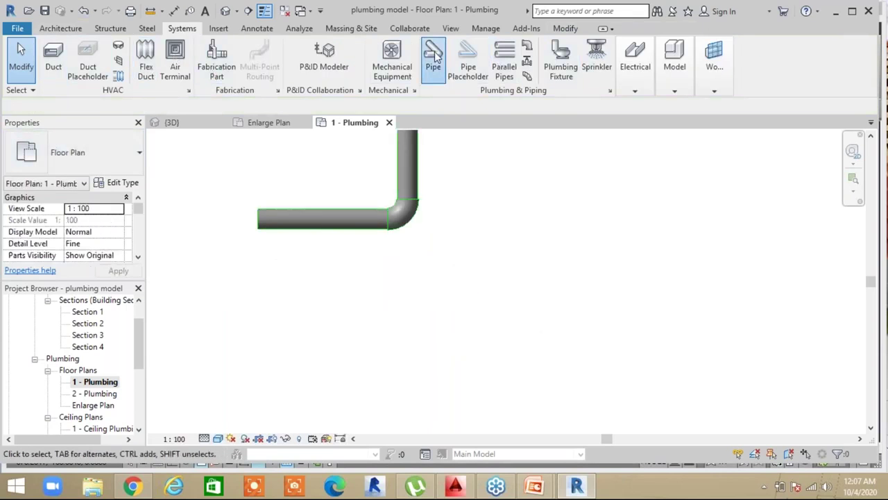
middle_click_drag(417, 313, 368, 436)
left_click(369, 295)
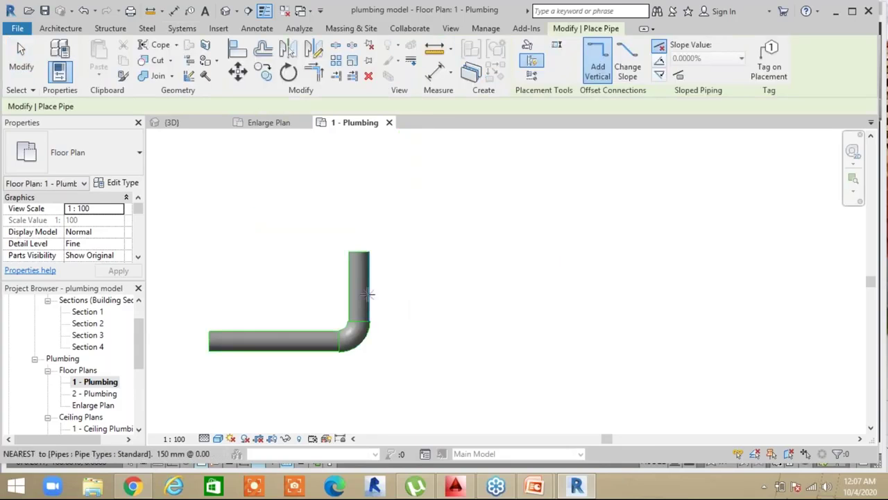
left_click(453, 294)
key("Escape")
key("Escape")
Inspect the tee fitting at the branch and its alternative types, leaving the type as it is
scroll(357, 309, "up", 1)
scroll(362, 347, "up", 1)
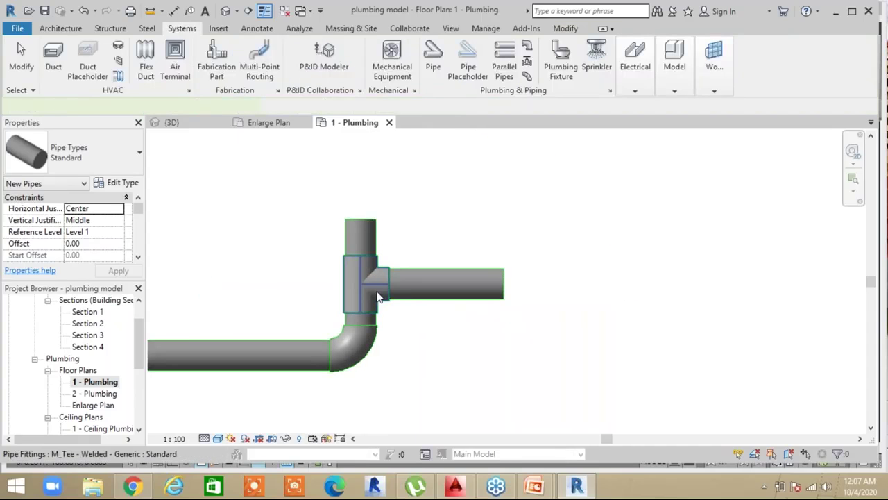
left_click(379, 295)
left_click(83, 156)
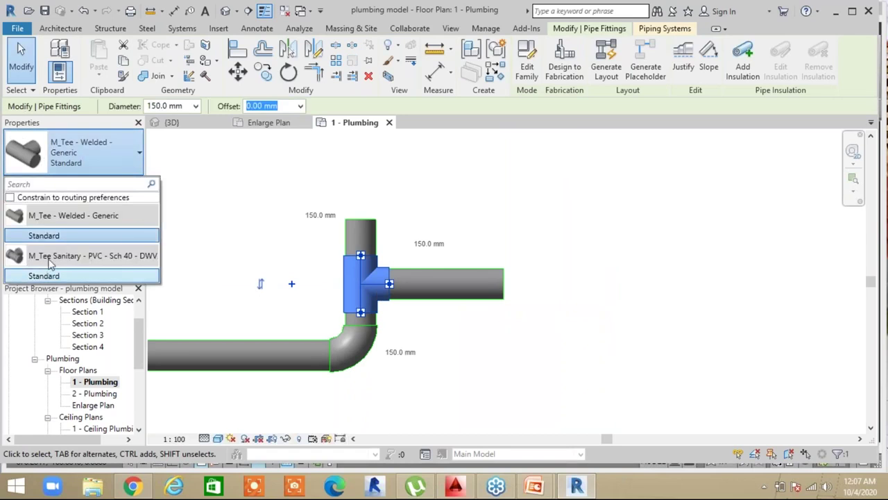
left_click(542, 353)
left_click(500, 343)
middle_click_drag(476, 336, 503, 305)
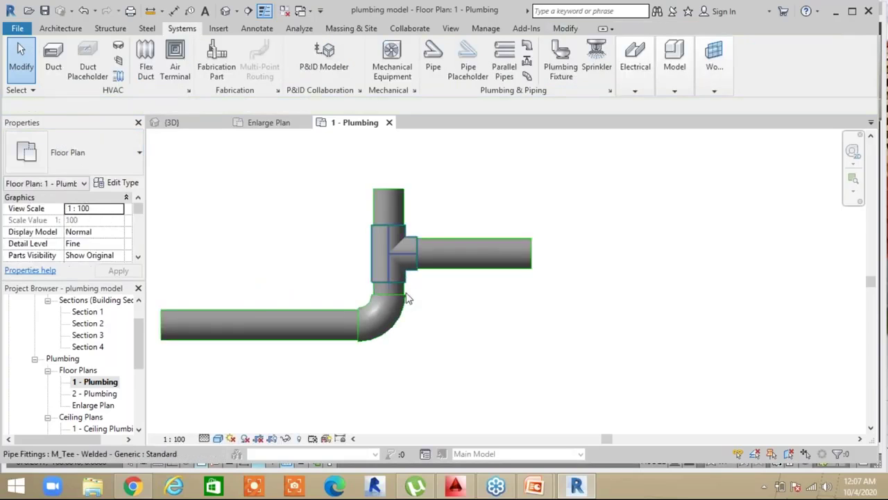
Draw a separate horizontal 150 mm Standard pipe below the existing run, sloping down at 1.0000%
left_click(431, 61)
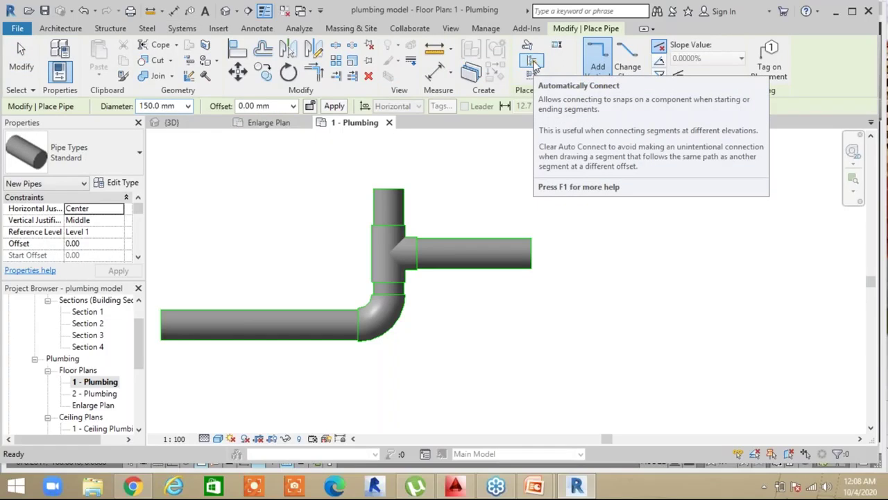
scroll(474, 245, "down", 1)
middle_click_drag(508, 321, 550, 221)
left_click(596, 72)
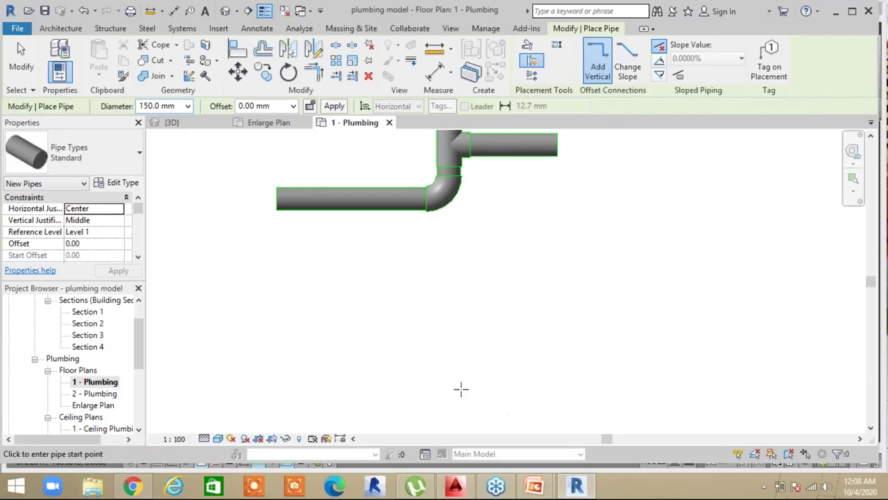
middle_click_drag(409, 337, 398, 360)
left_click(355, 360)
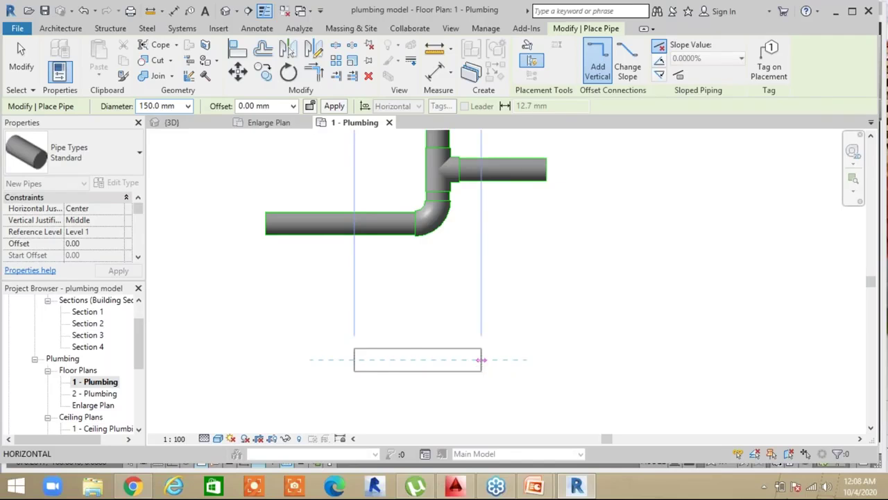
left_click(659, 76)
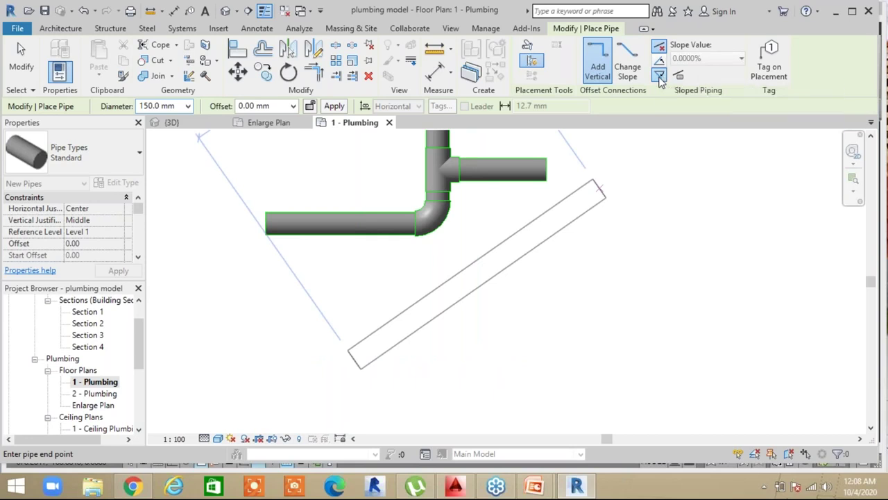
left_click(741, 58)
left_click(701, 85)
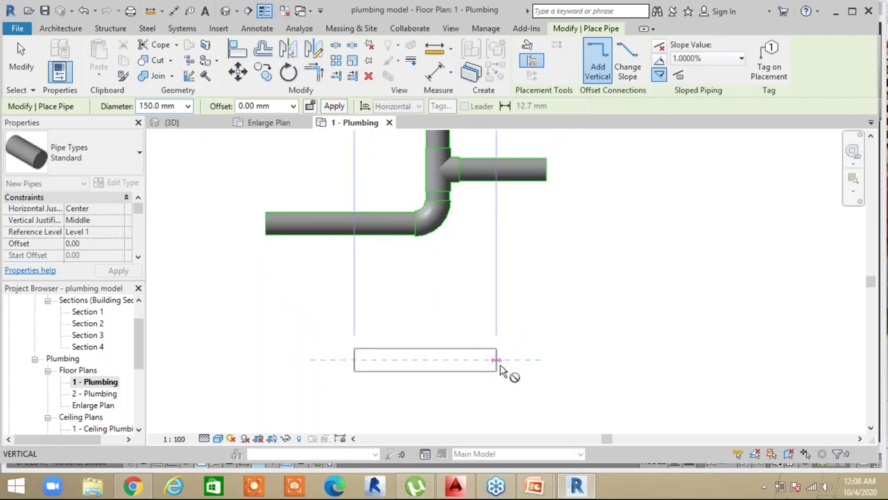
left_click(500, 368)
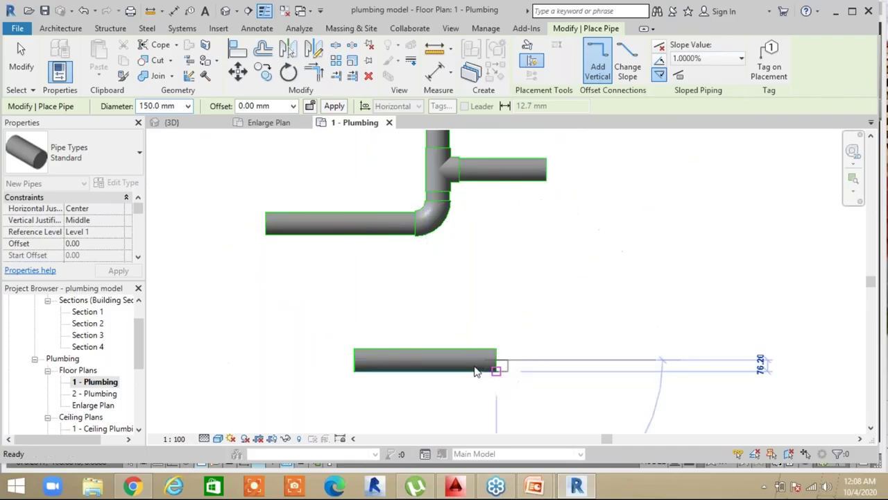
key("Escape")
key("Escape")
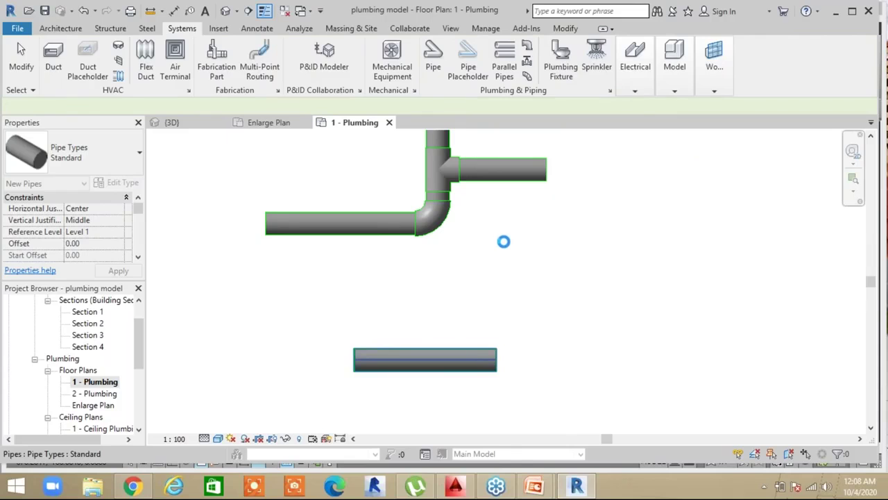
Open the default 3D view of the plumbing model to view the drawn pipes
middle_click_drag(478, 369, 445, 299)
scroll(444, 300, "up", 1)
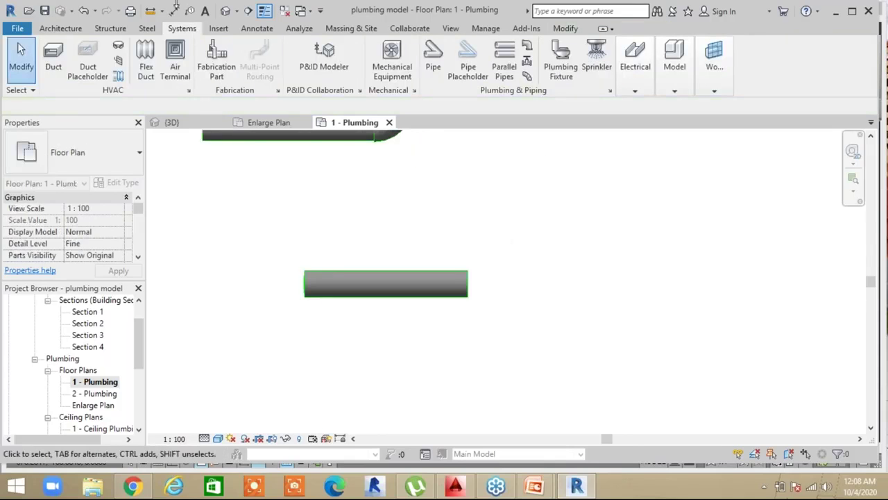
scroll(445, 306, "down", 1)
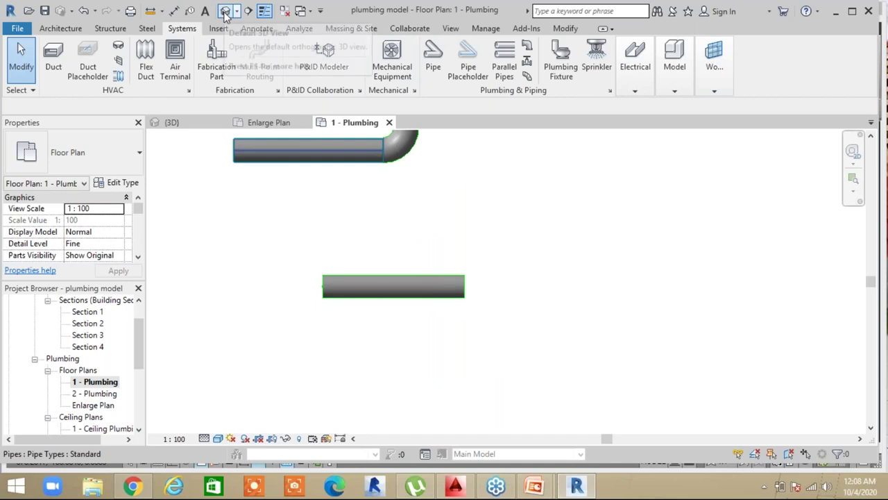
left_click(451, 29)
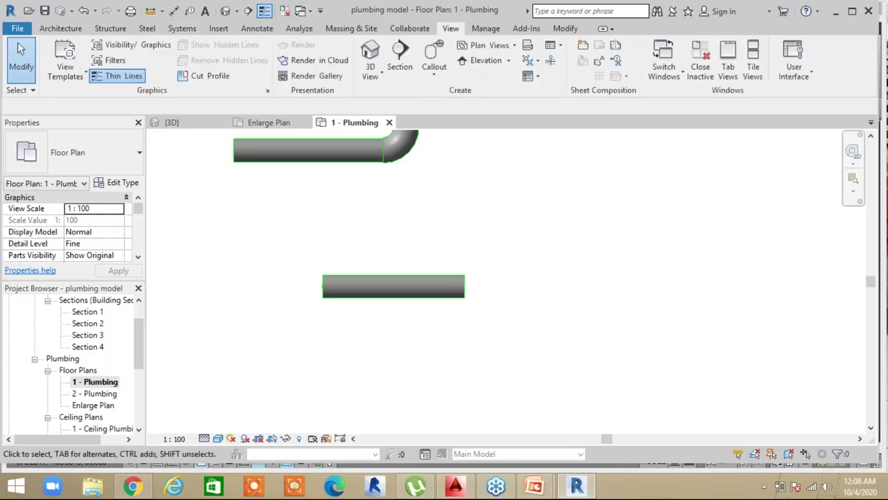
middle_click_drag(467, 281, 451, 325)
scroll(451, 285, "down", 2)
middle_click_drag(428, 248, 410, 232)
left_click(369, 70)
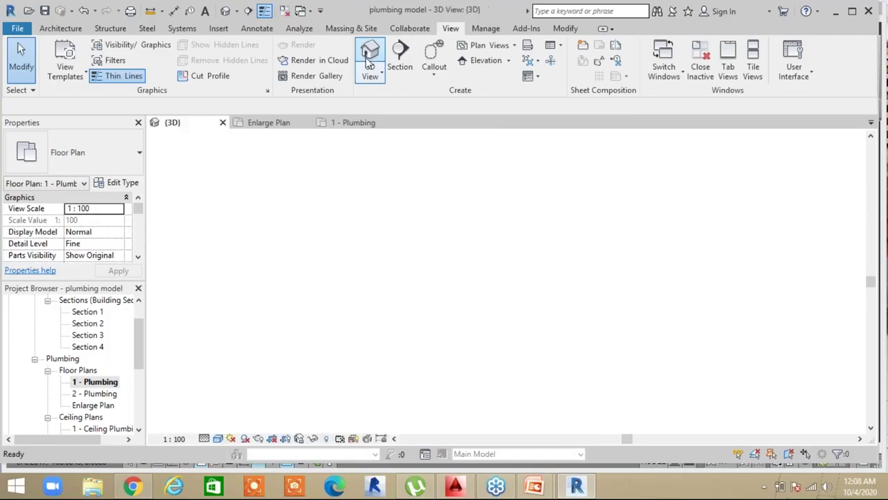
Examine the drawn pipes in the 3D view, checking the elbow, the tee fitting and the separate sloped pipe
scroll(650, 294, "down", 5)
middle_click_drag(650, 294, 773, 265)
scroll(465, 297, "down", 3)
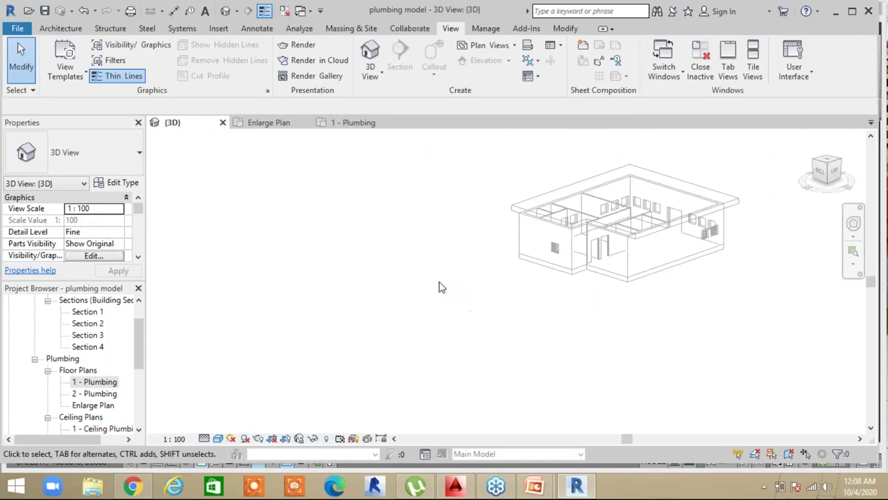
scroll(477, 300, "down", 2)
middle_click_drag(625, 313, 401, 340)
scroll(429, 300, "up", 3)
scroll(455, 293, "up", 3)
scroll(444, 298, "up", 6)
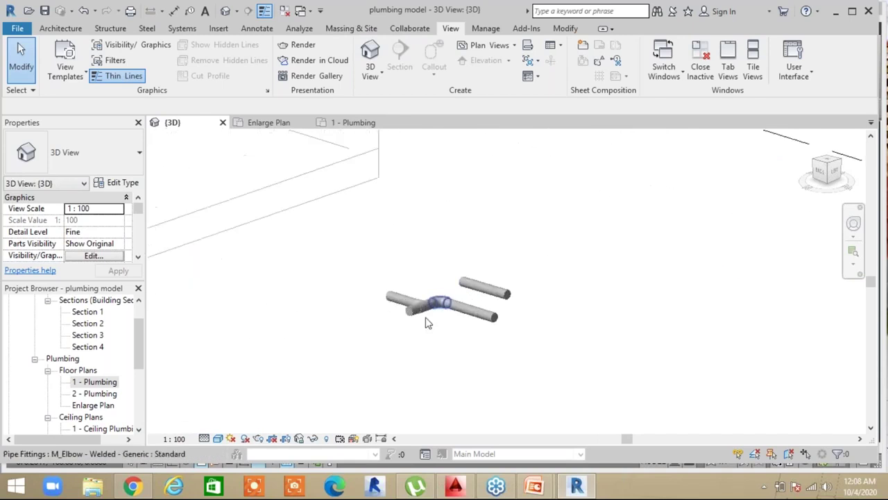
middle_click_drag(576, 260, 520, 269)
scroll(519, 269, "down", 1)
middle_click_drag(451, 355, 523, 347, "shift")
middle_click_drag(310, 333, 416, 309)
scroll(440, 302, "down", 3)
scroll(407, 211, "up", 6)
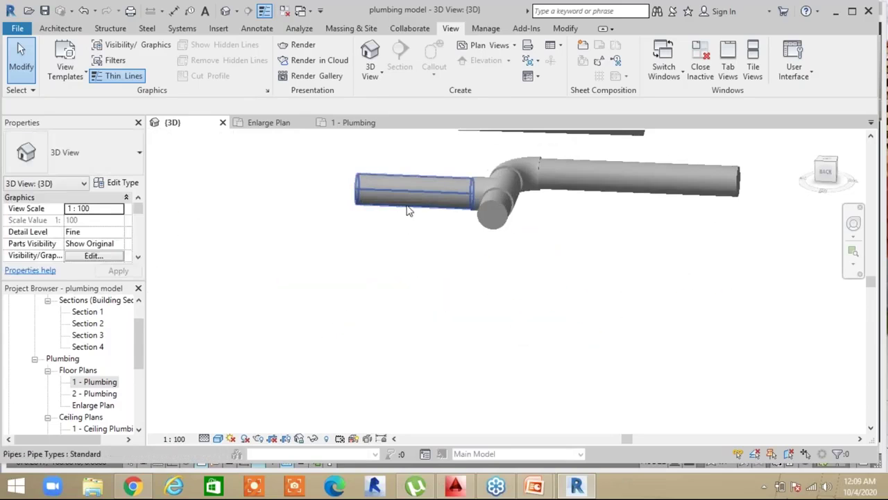
Delete the separate sloped pipe beside the connected pipe run
scroll(403, 241, "up", 1)
middle_click_drag(403, 250, 347, 296)
scroll(347, 296, "down", 3)
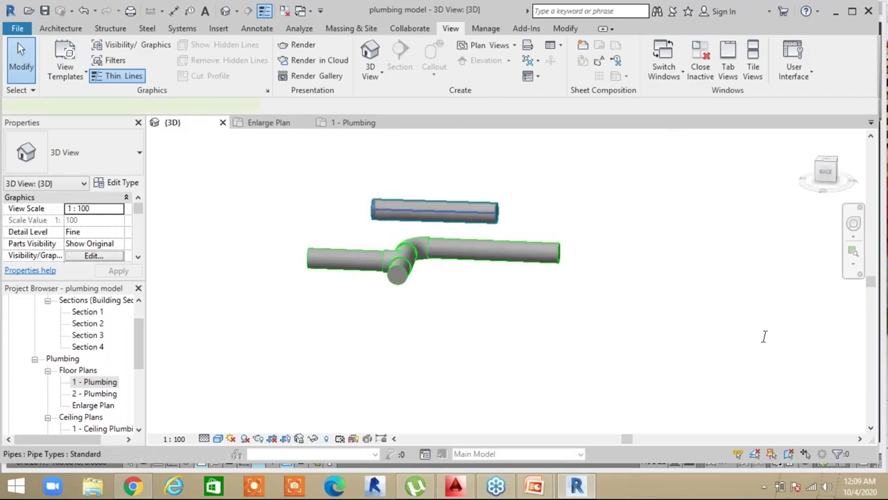
left_click(478, 201)
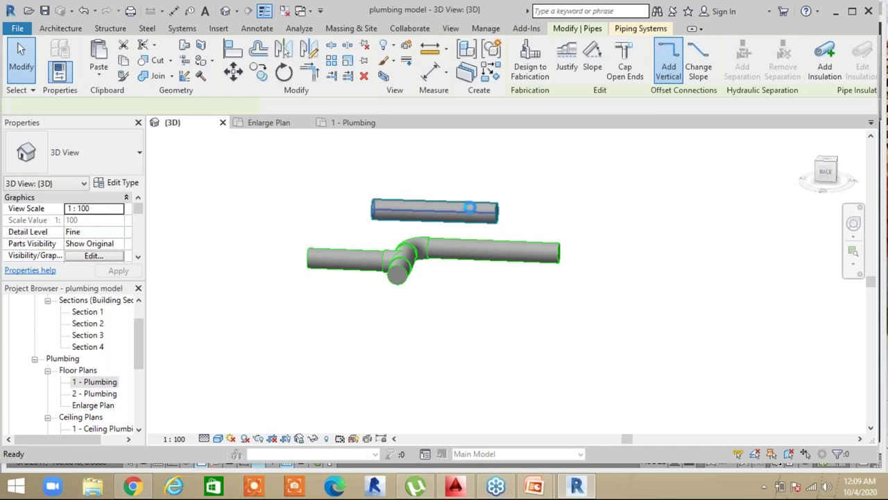
key("Delete")
Reduce the diameter of the straight pipe that continues from the elbow
middle_click_drag(506, 327, 486, 368)
scroll(412, 359, "up", 4)
scroll(586, 231, "down", 1)
scroll(559, 247, "down", 3)
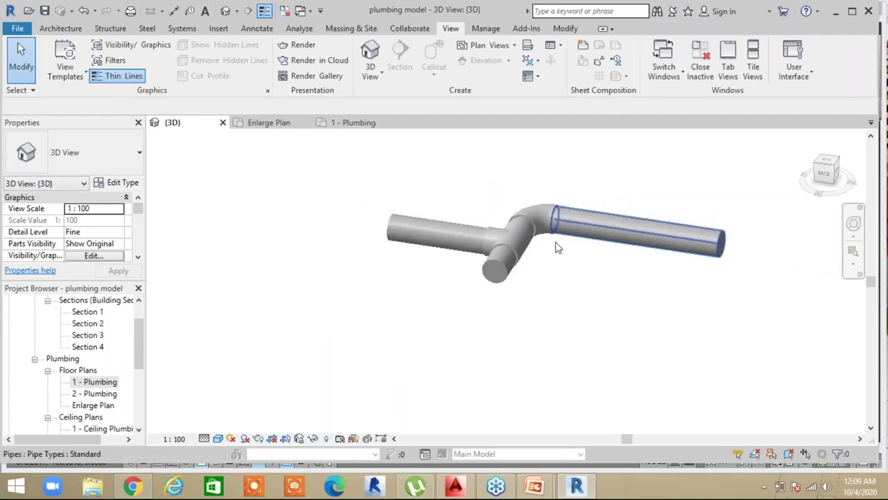
scroll(557, 248, "down", 2)
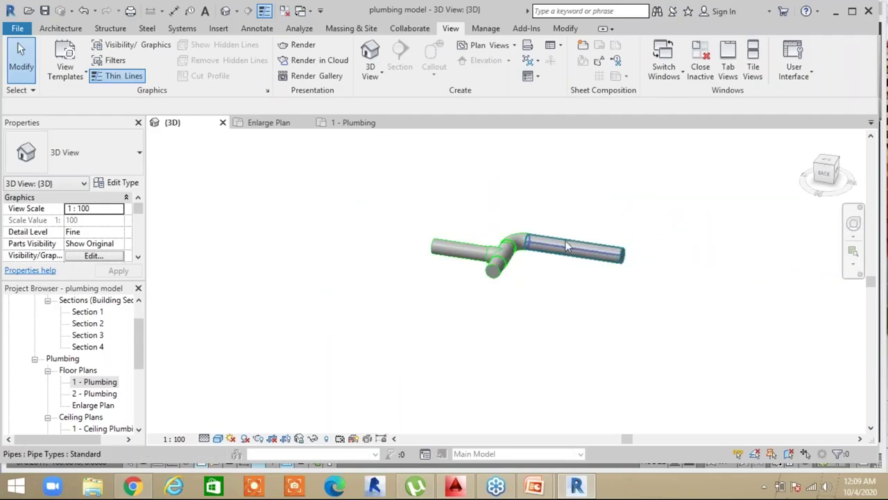
left_click(567, 236)
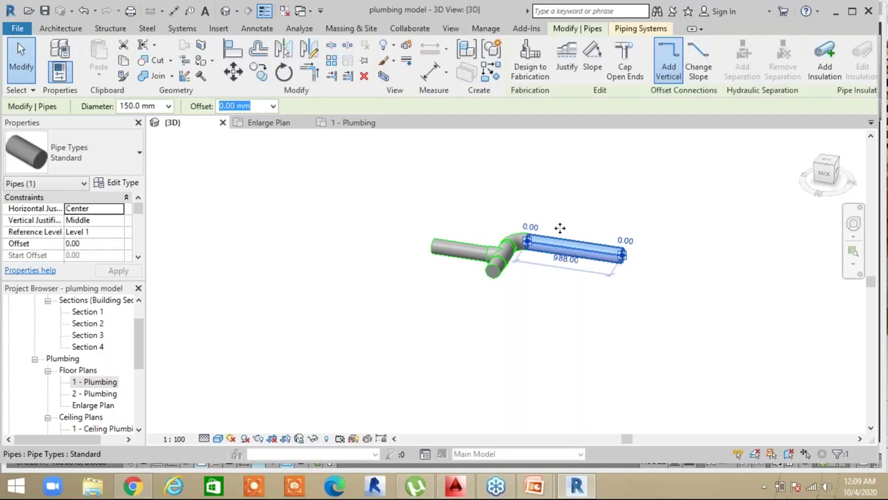
left_click(168, 106)
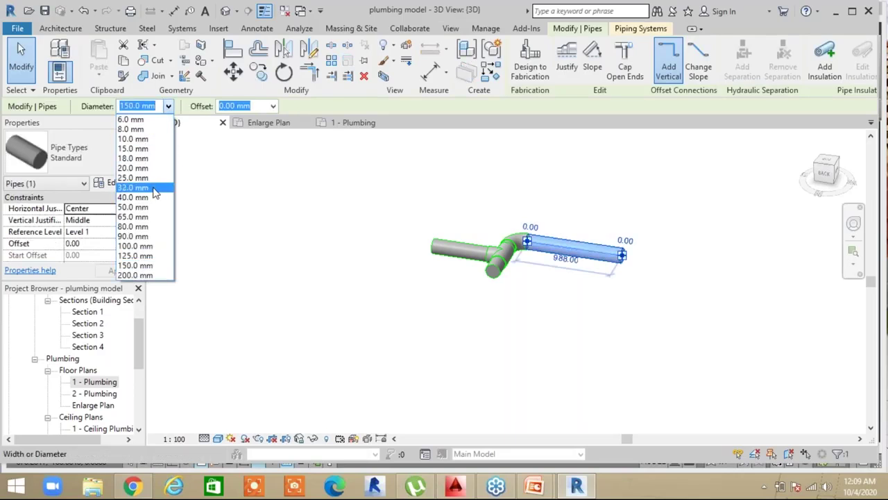
left_click(375, 281)
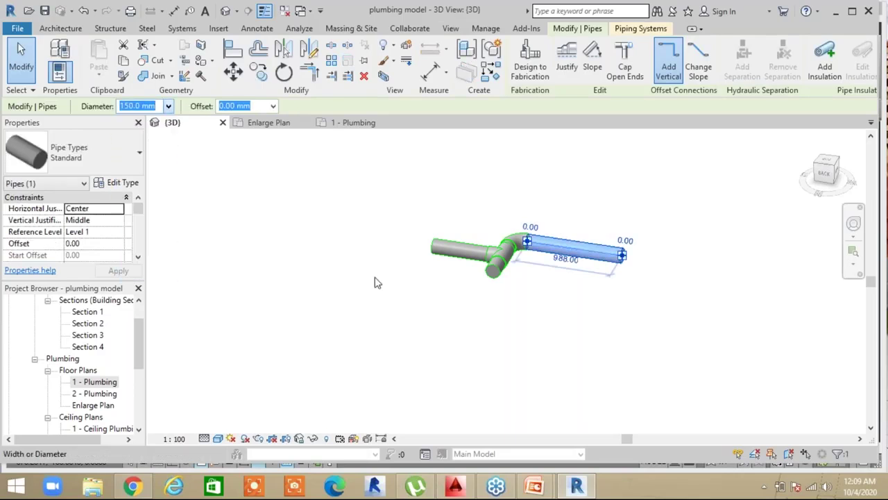
left_click(546, 322)
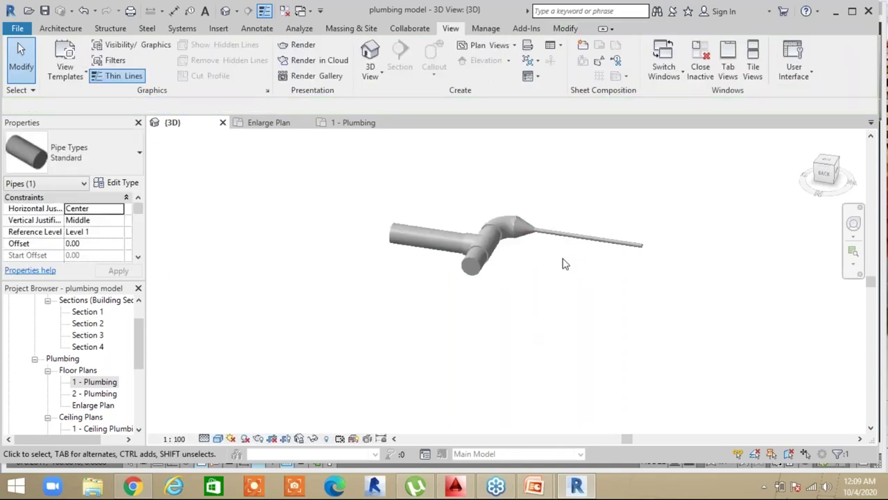
Undo the pipe's diameter change and delete the whole remaining pipe run with its fittings
scroll(551, 247, "up", 3)
scroll(551, 246, "down", 3)
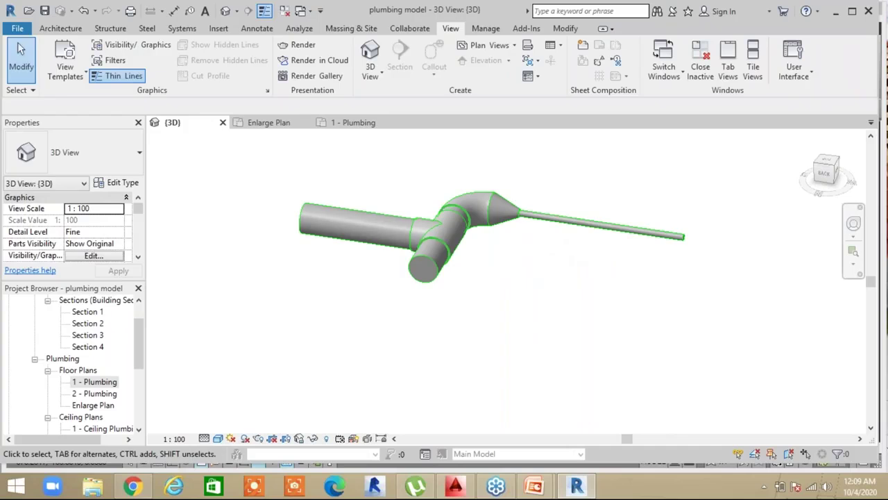
left_click_drag(409, 192, 634, 284)
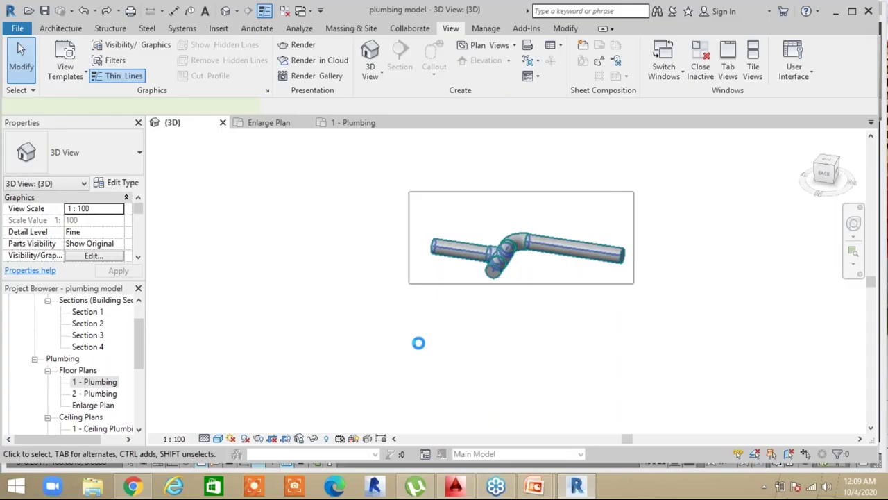
Set the visual style of the 3D view of the building to Shaded
scroll(386, 284, "down", 1)
middle_click_drag(389, 286, 591, 327)
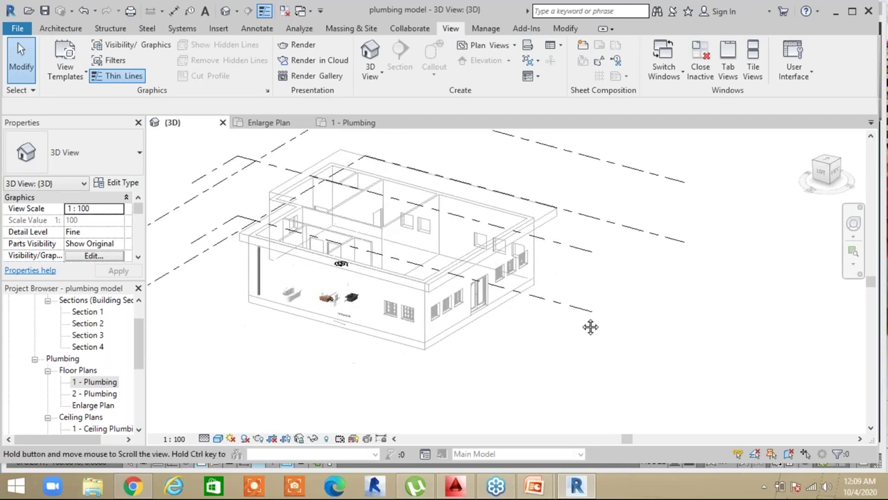
left_click(204, 438)
left_click(218, 438)
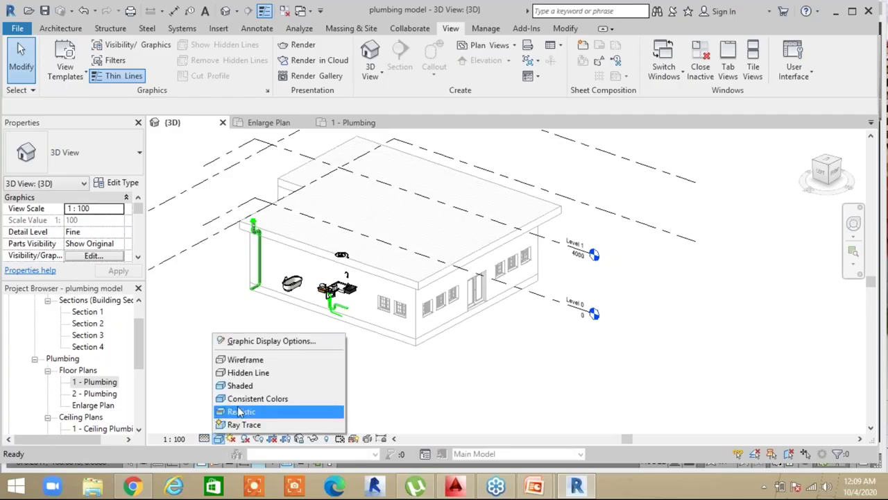
left_click(240, 388)
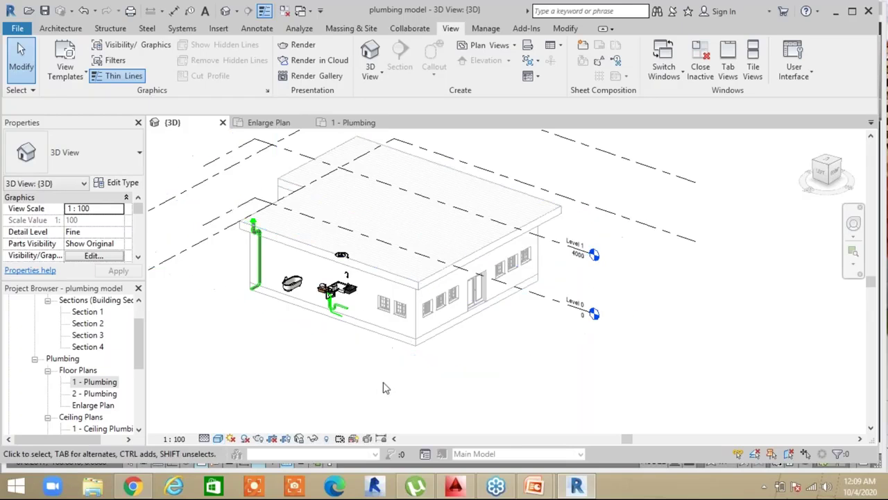
Set the discipline of the 3D view to Architectural
scroll(416, 315, "up", 5)
middle_click_drag(431, 343, 159, 238)
mouse_move(140, 210)
left_mouse_down()
mouse_move(143, 237)
mouse_move(142, 218)
left_mouse_up()
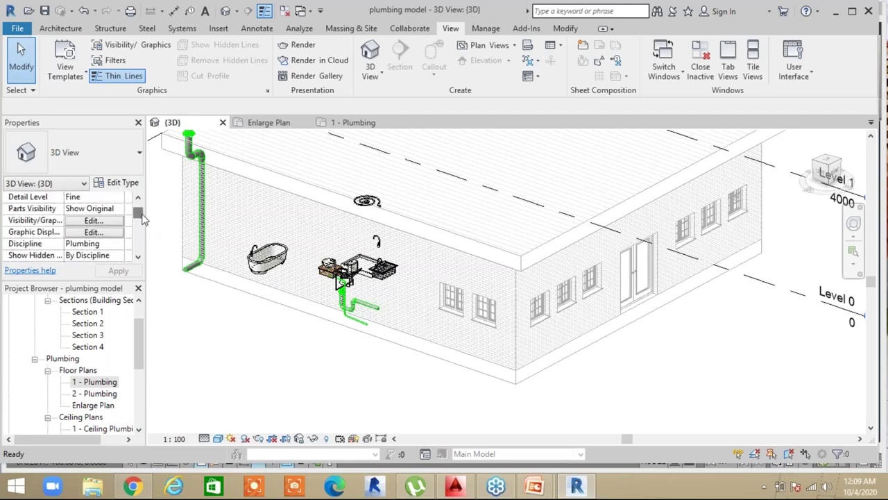
left_click(117, 244)
left_click(118, 244)
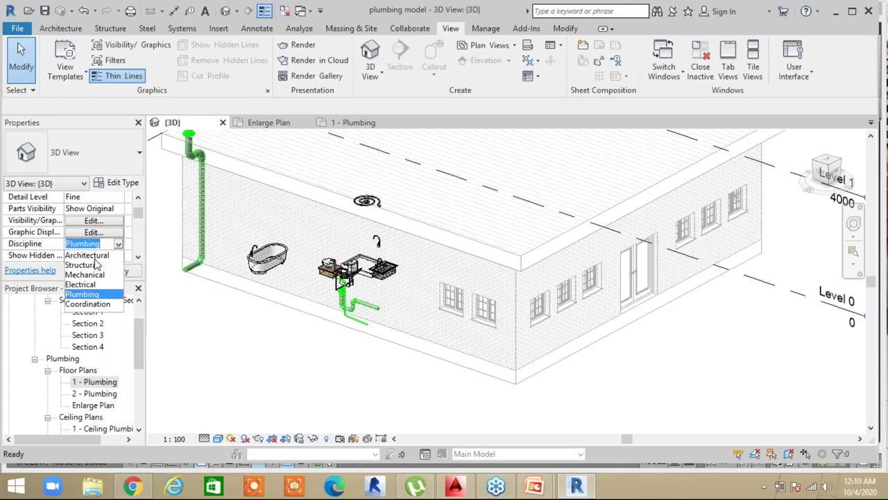
left_click(91, 256)
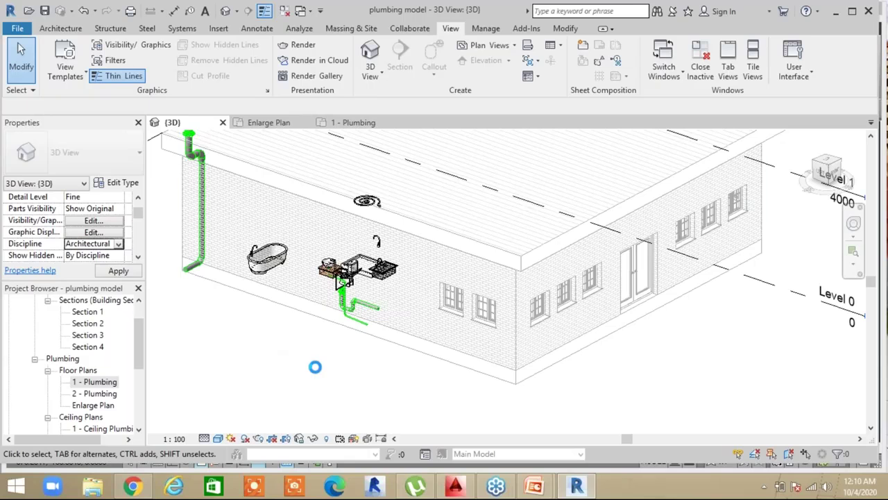
scroll(320, 371, "down", 3)
mouse_move(333, 372)
middle_mouse_down()
mouse_move(541, 357)
mouse_move(478, 348)
middle_mouse_up()
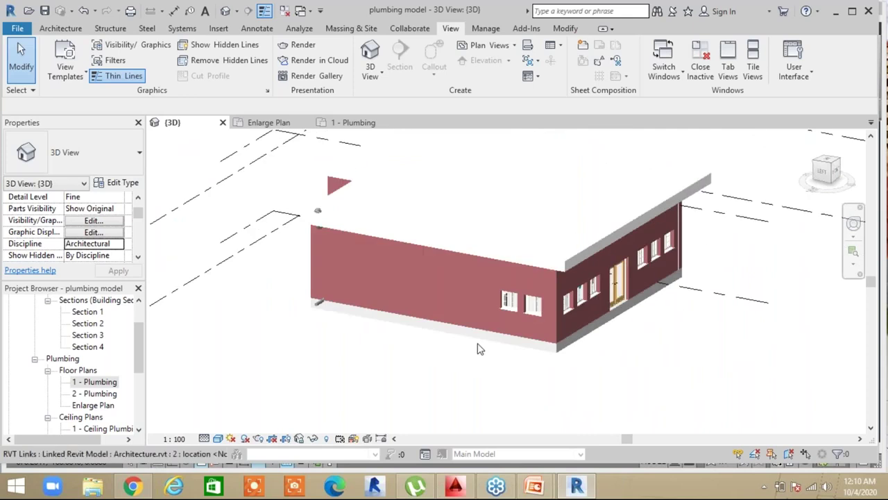
scroll(477, 349, "down", 3)
middle_click_drag(416, 347, 486, 361)
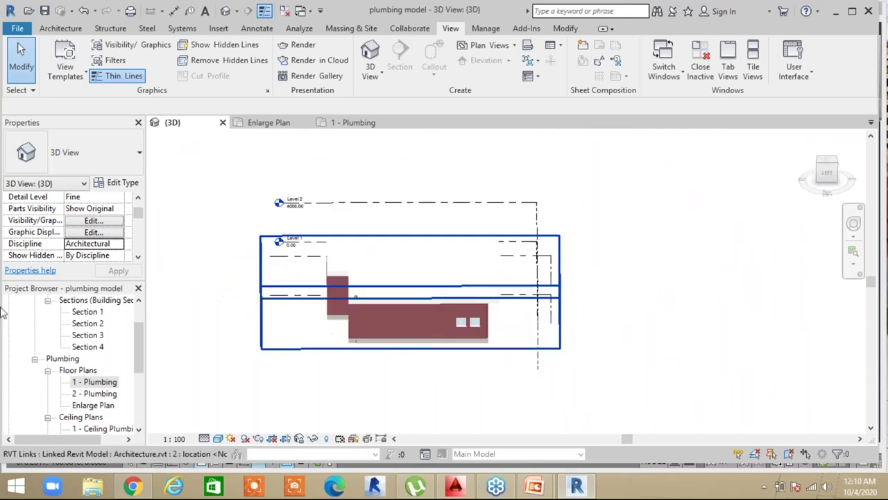
Open the 1 - Plumbing floor plan and look over its rooms down to grid line 6
double_click(104, 383)
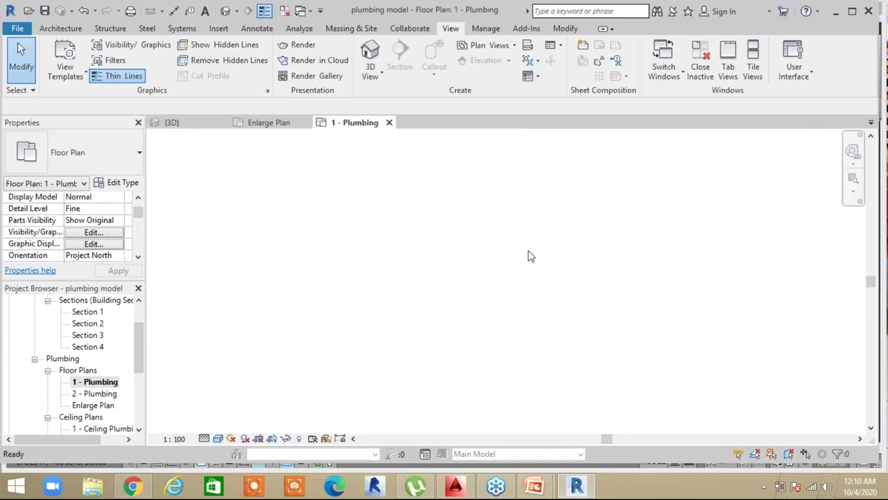
middle_click_drag(471, 322, 252, 369)
middle_click_drag(402, 358, 357, 398)
scroll(383, 354, "down", 1)
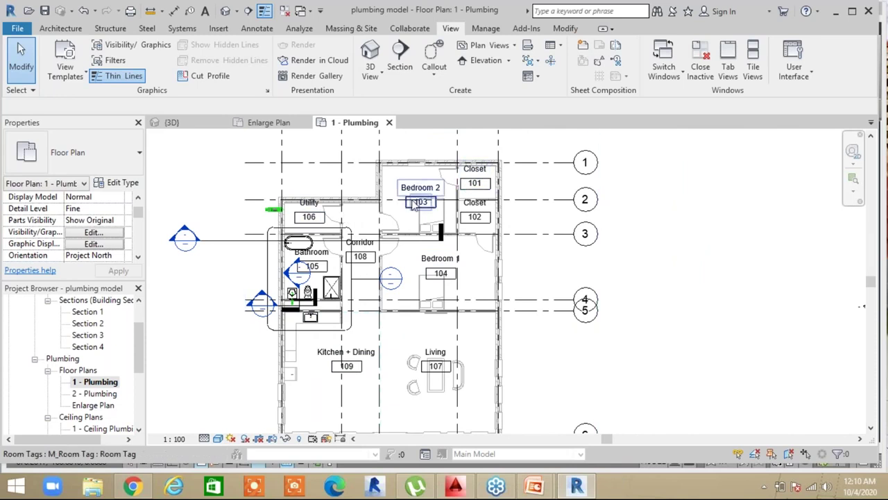
scroll(464, 349, "down", 1)
middle_click_drag(666, 365, 666, 261)
middle_click_drag(447, 292, 514, 322)
scroll(437, 289, "up", 1)
scroll(437, 290, "up", 1)
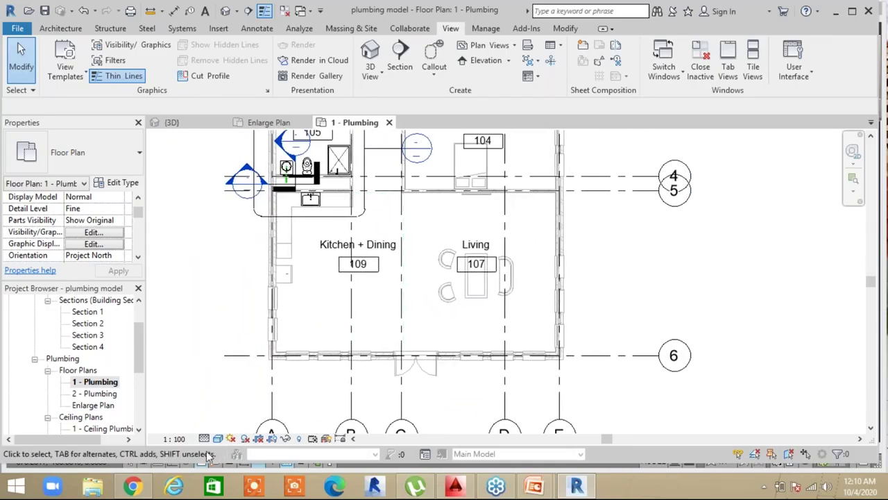
View the bathroom fixtures in the Enlarge Plan and in Section 1
double_click(93, 404)
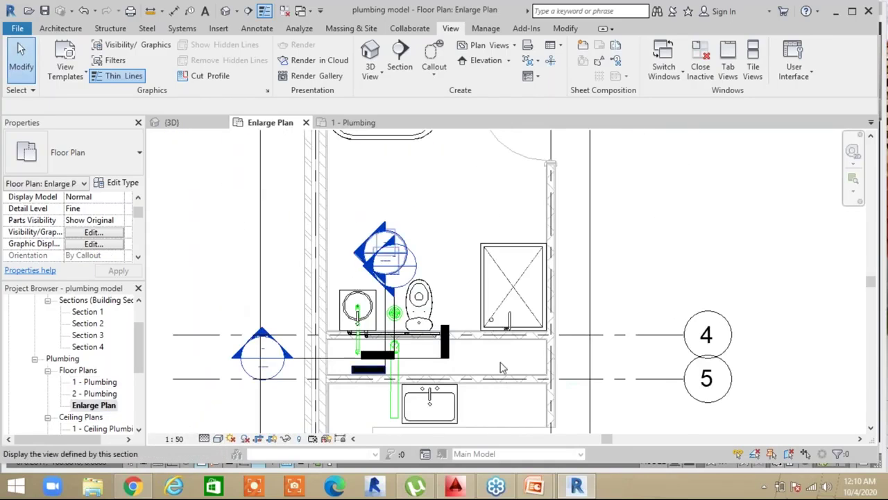
scroll(375, 270, "down", 1)
middle_click_drag(620, 351, 613, 329)
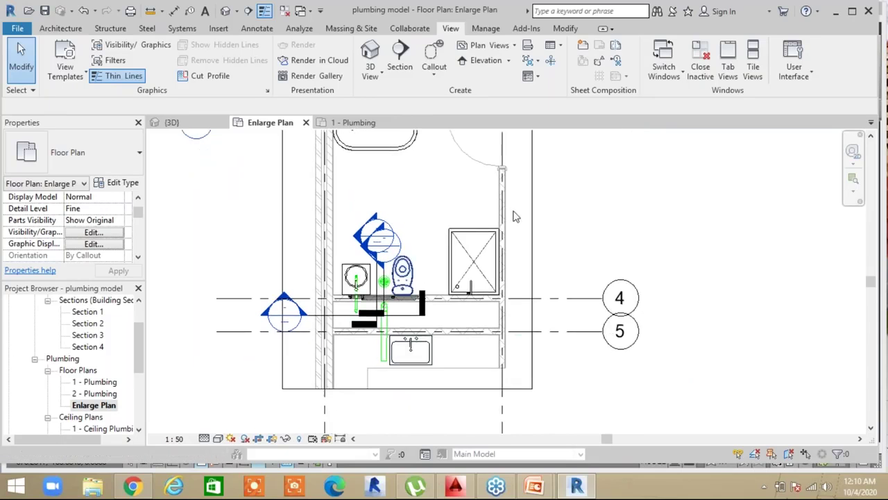
double_click(90, 313)
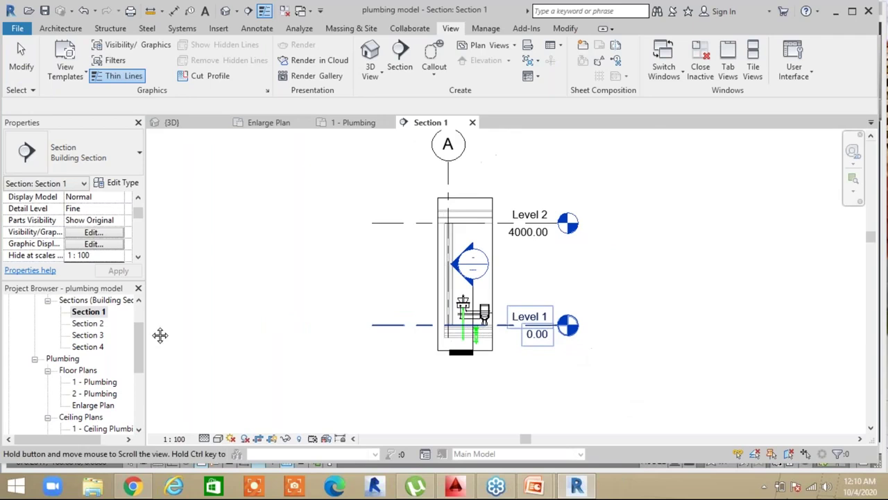
Create a rectangular callout around the Living room furniture and outer wall corner in the 1 - Plumbing floor plan
left_click(94, 382)
double_click(95, 383)
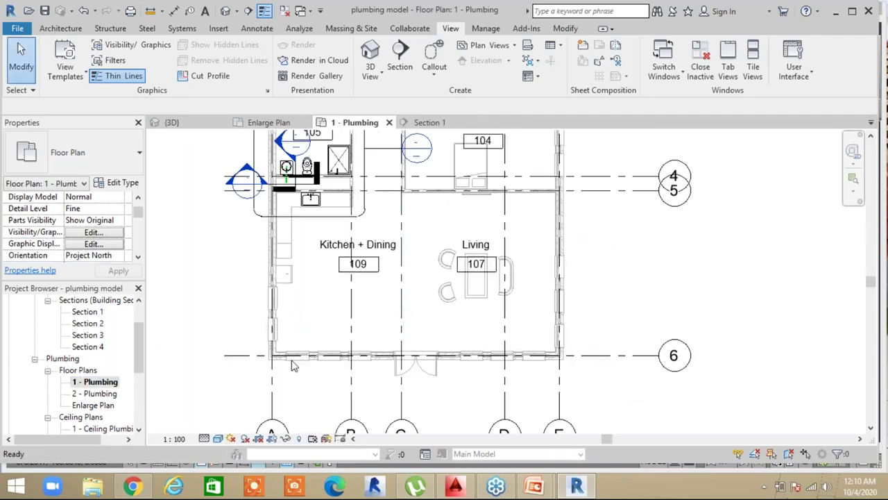
left_click(435, 70)
left_click(449, 98)
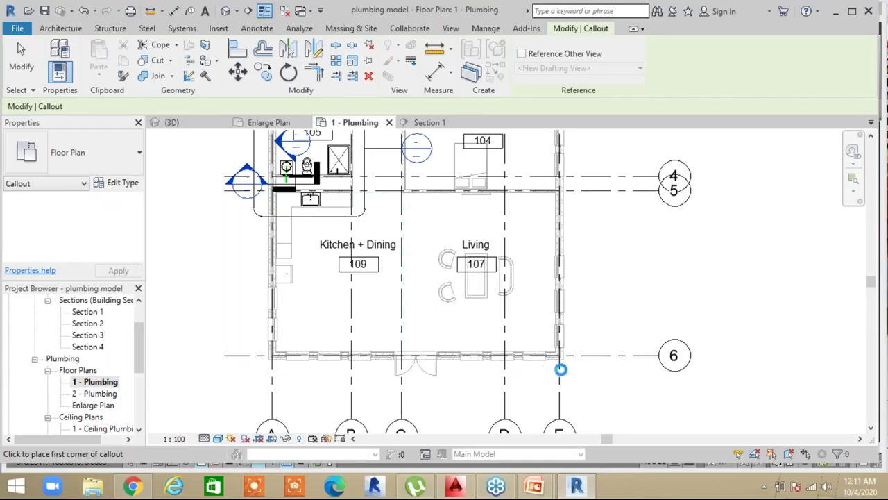
left_click(422, 231)
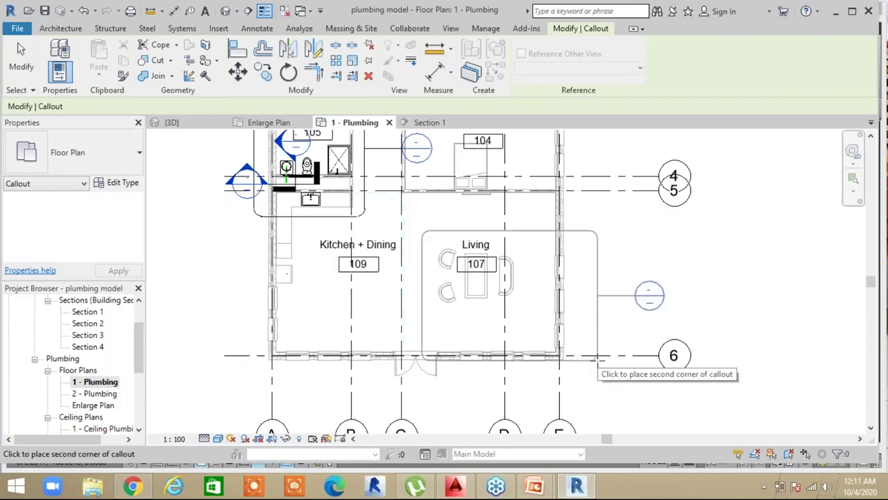
left_click(588, 370)
key("Escape")
key("Escape")
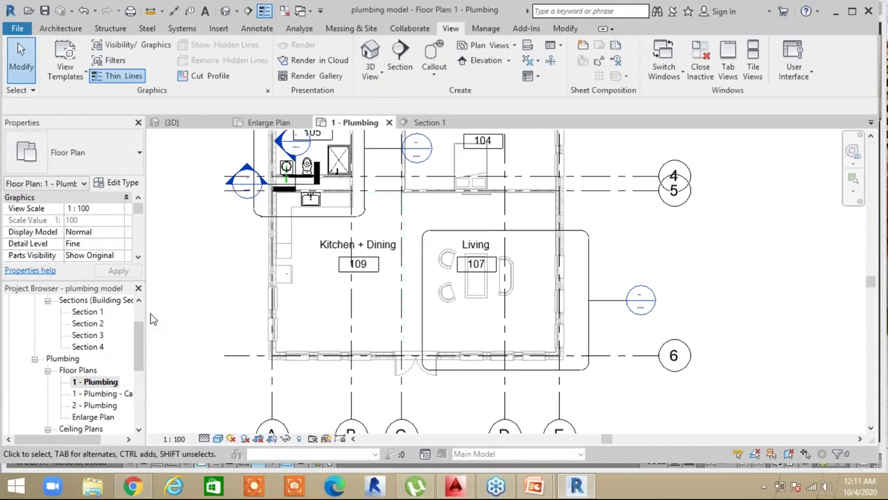
View the new 1 - Plumbing - Callout 1 plan and return to the Enlarge Plan of the bathroom
double_click(112, 394)
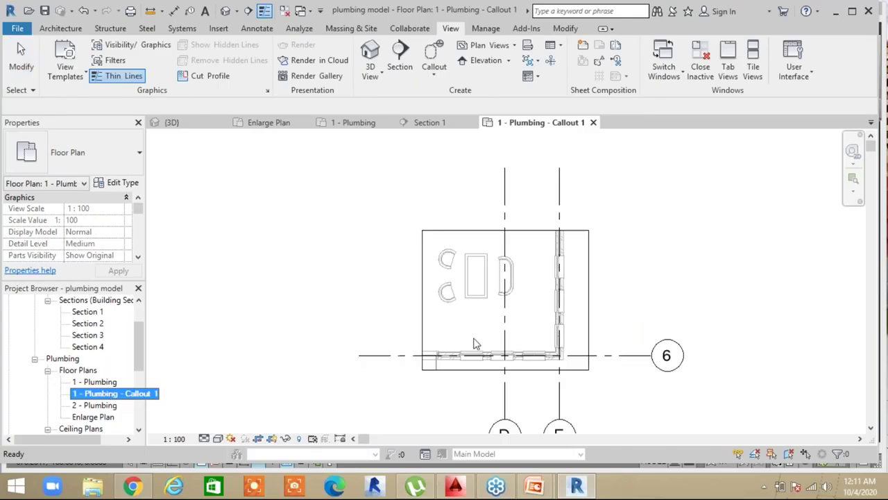
middle_click_drag(497, 356, 413, 320)
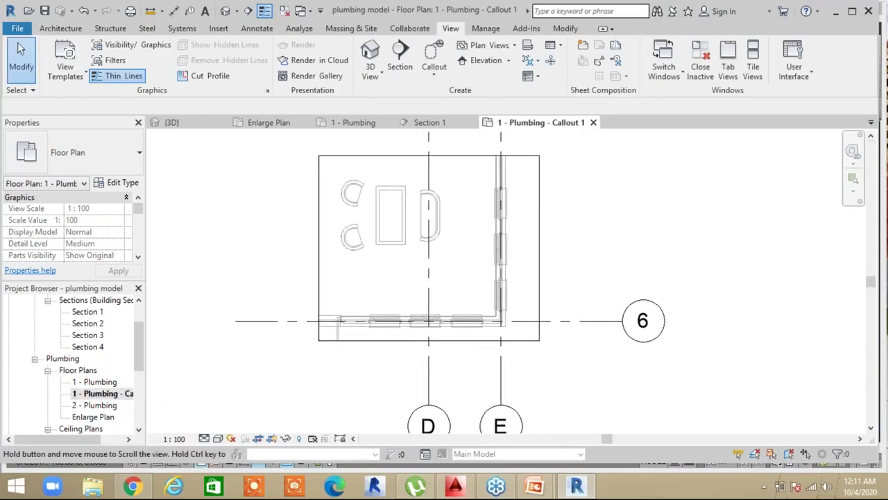
double_click(106, 418)
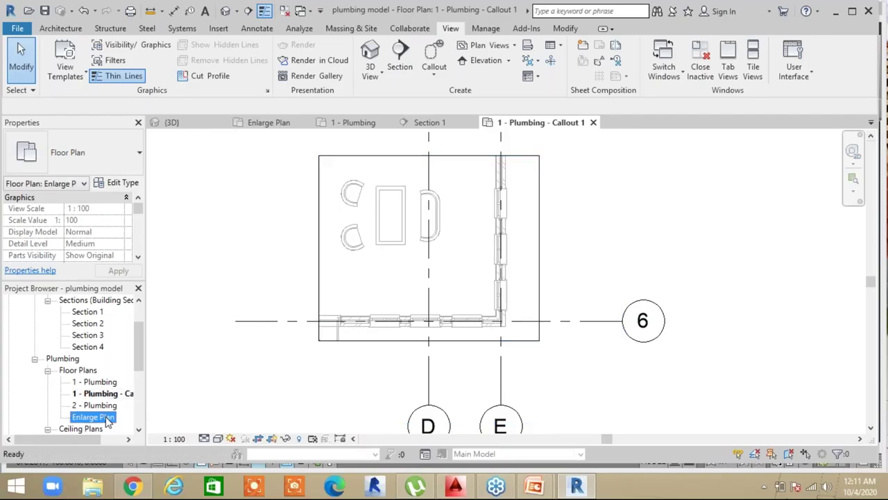
scroll(284, 368, "up", 5)
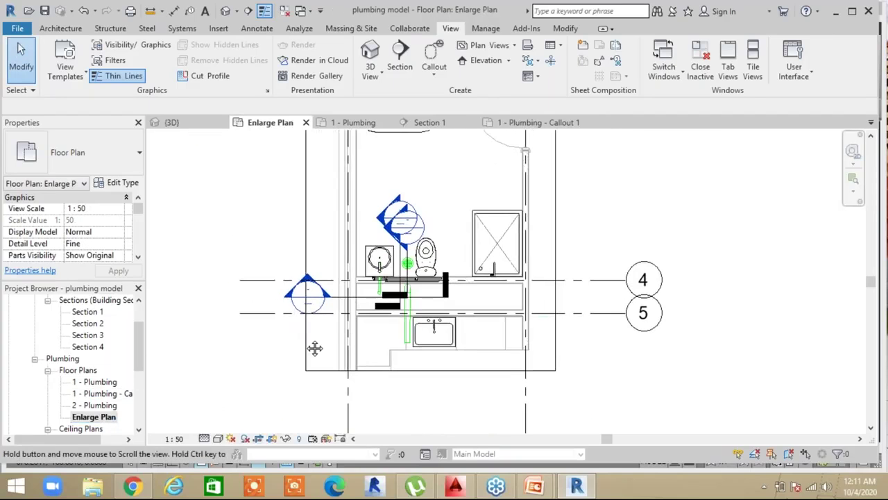
Look over the bathroom in the Enlarge Plan and return to the 1 - Plumbing floor plan
middle_click_drag(499, 203, 381, 314)
scroll(381, 315, "down", 2)
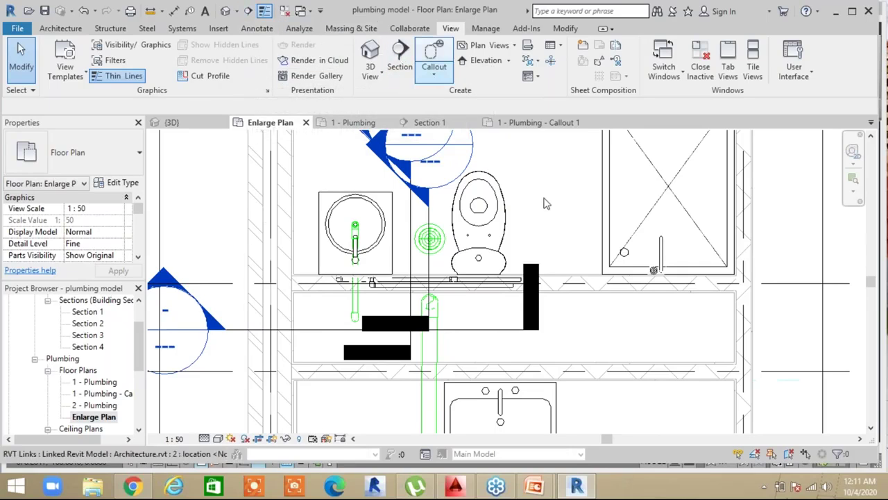
scroll(556, 292, "down", 3)
middle_click_drag(555, 294, 452, 360)
scroll(451, 354, "down", 2)
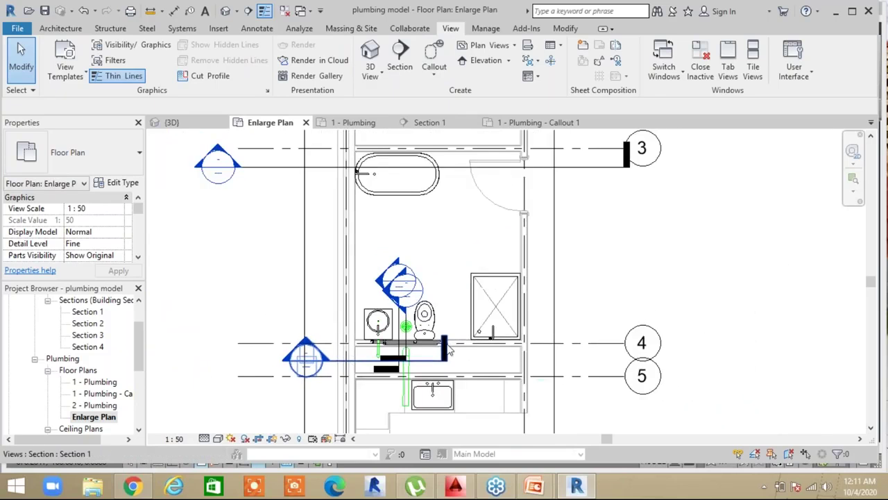
middle_click_drag(562, 311, 568, 287)
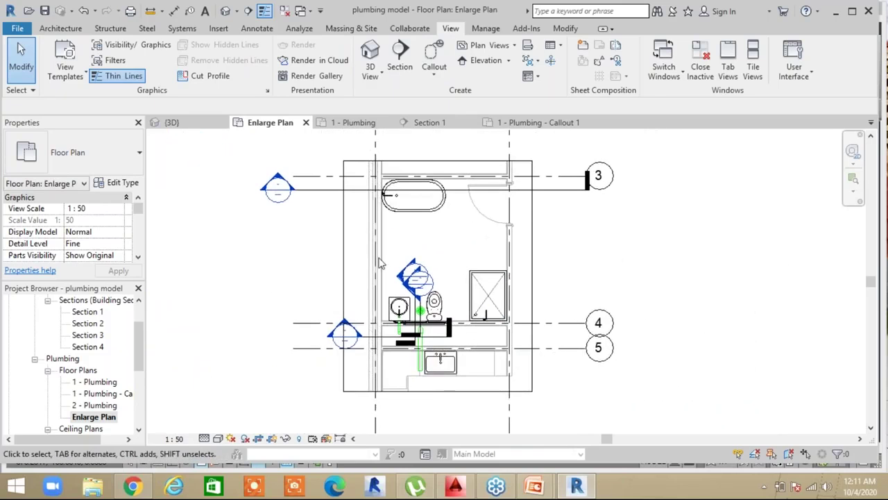
double_click(96, 381)
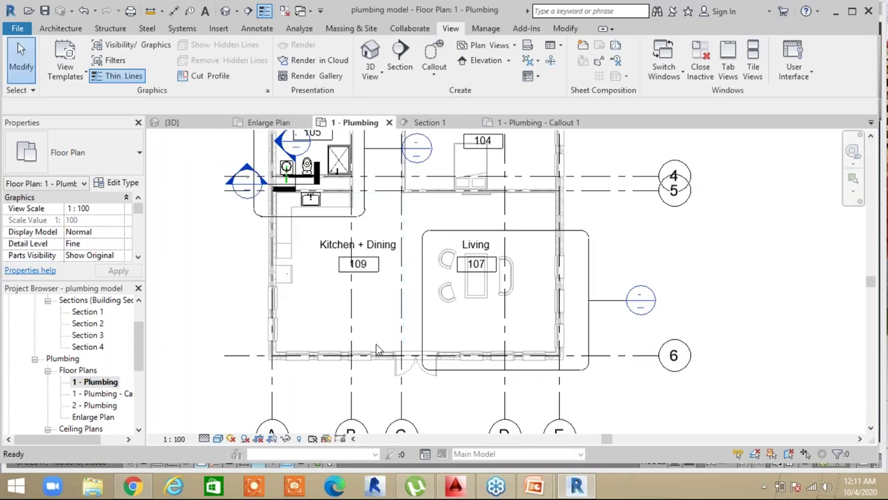
scroll(451, 336, "down", 2)
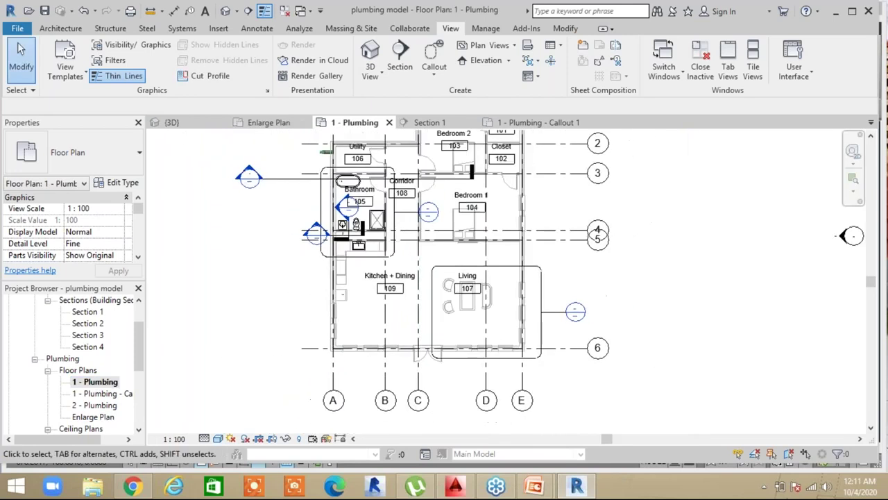
middle_click_drag(451, 336, 451, 366)
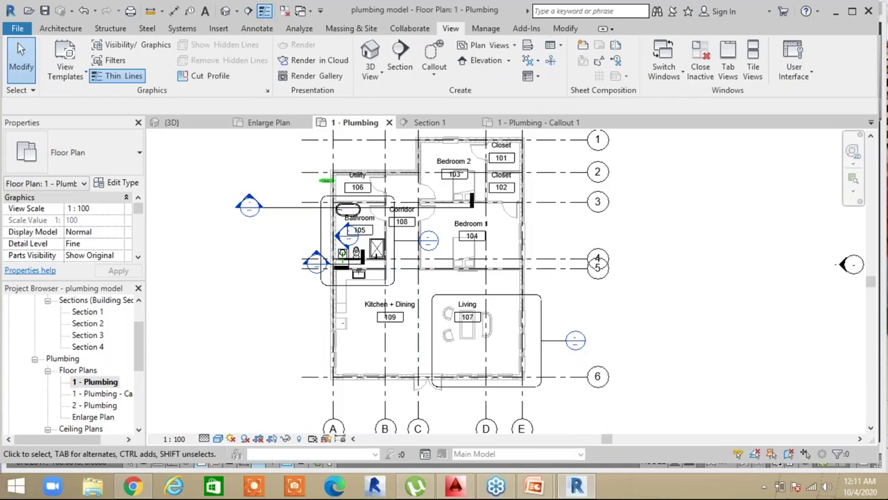
Review the positioning options for linking the Architecture Revit file, and close the link dialog with Auto - Origin to Origin kept
left_click(217, 28)
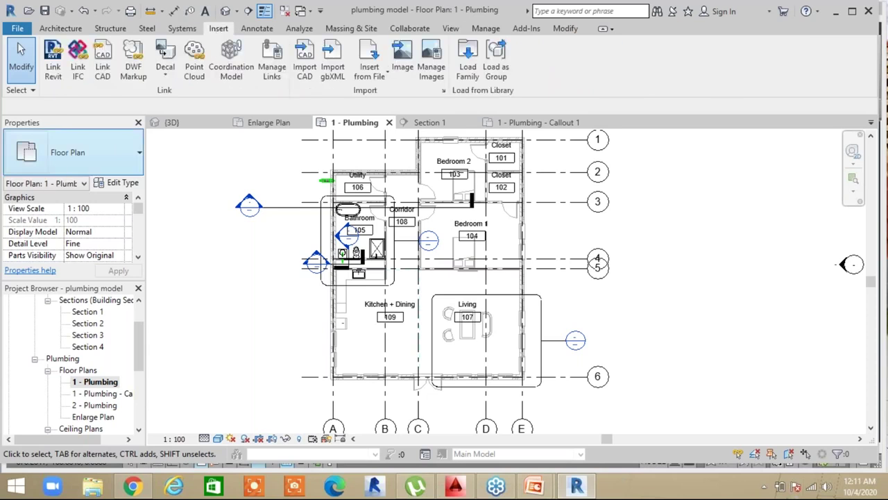
left_click(55, 65)
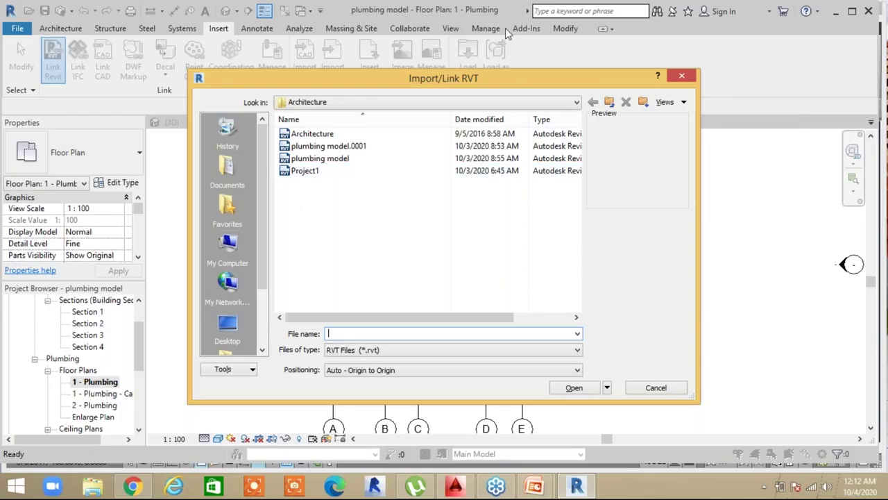
left_click(318, 140)
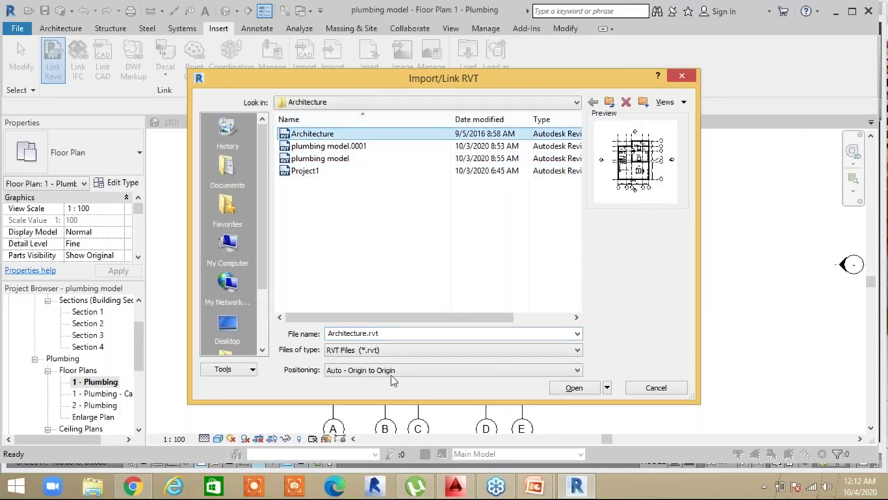
left_click(413, 371)
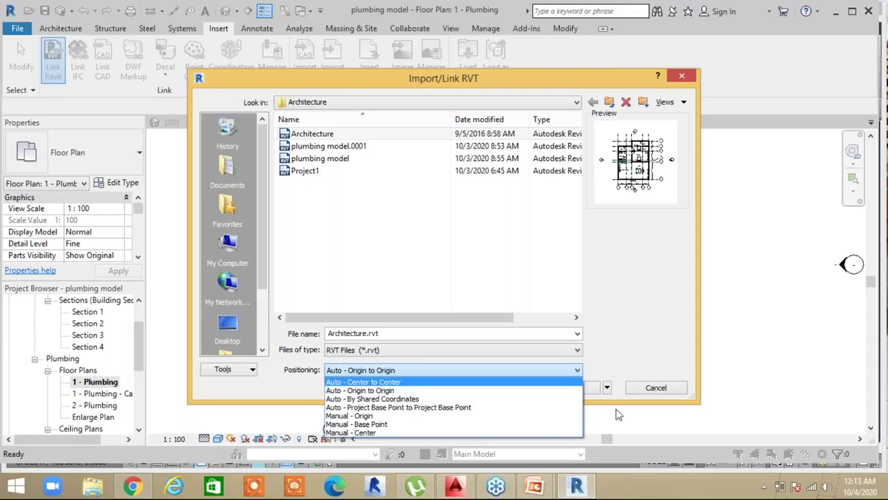
left_click(632, 328)
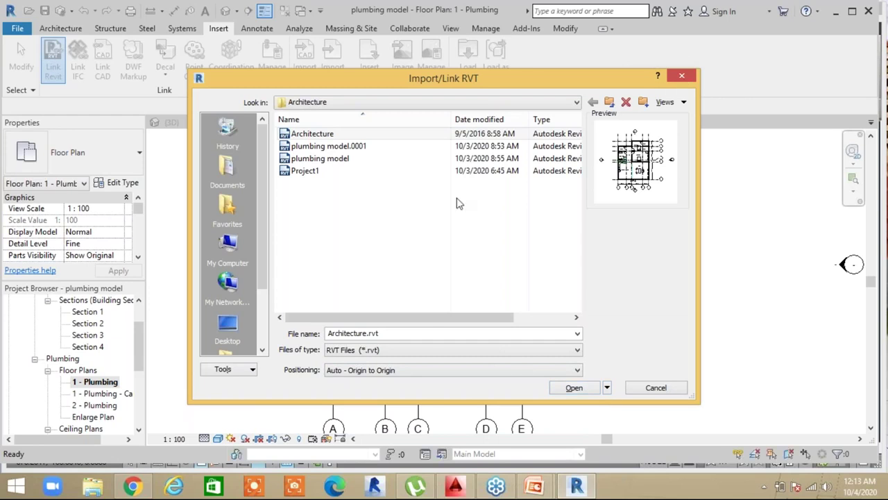
key("Return")
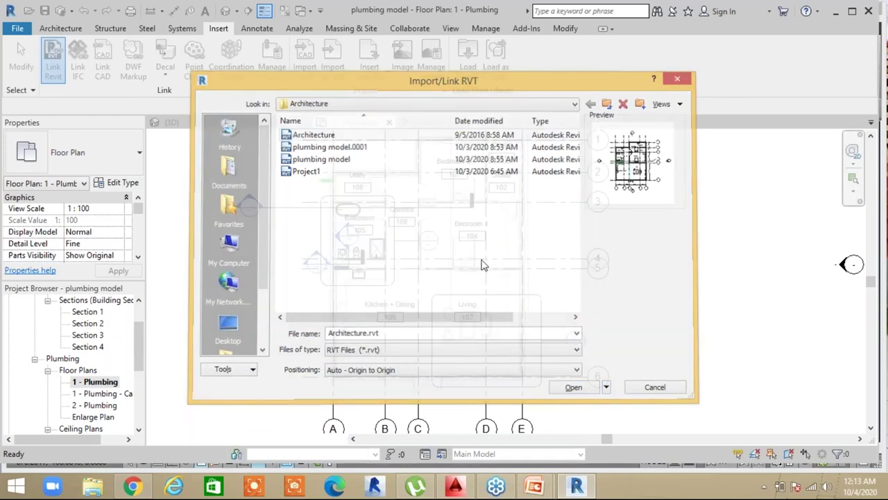
Open the visibility/graphic overrides of the 1 - Plumbing plan and review its model categories, imported categories and filters
scroll(143, 226, "down", 5)
scroll(143, 226, "down", 1)
scroll(147, 219, "up", 5)
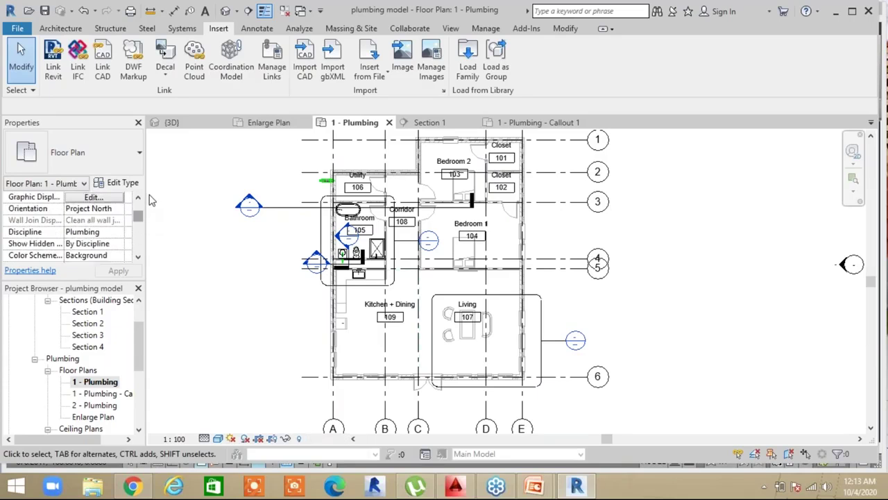
scroll(139, 213, "up", 2)
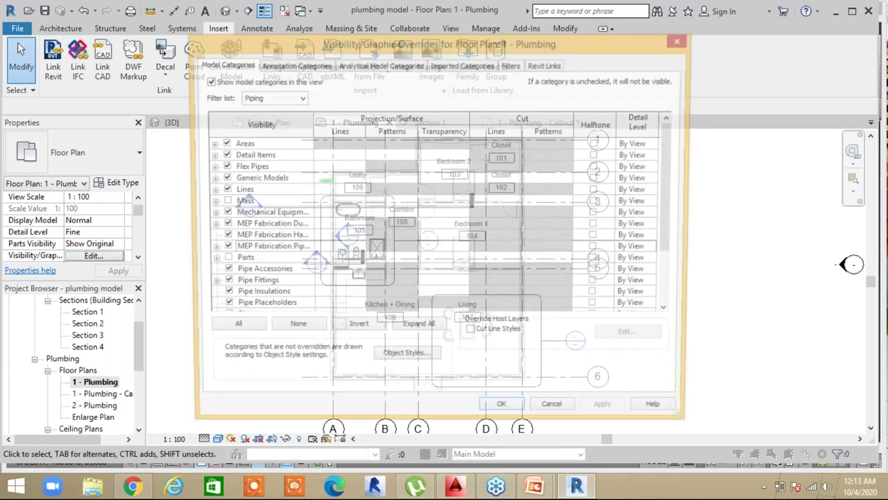
scroll(258, 243, "down", 2)
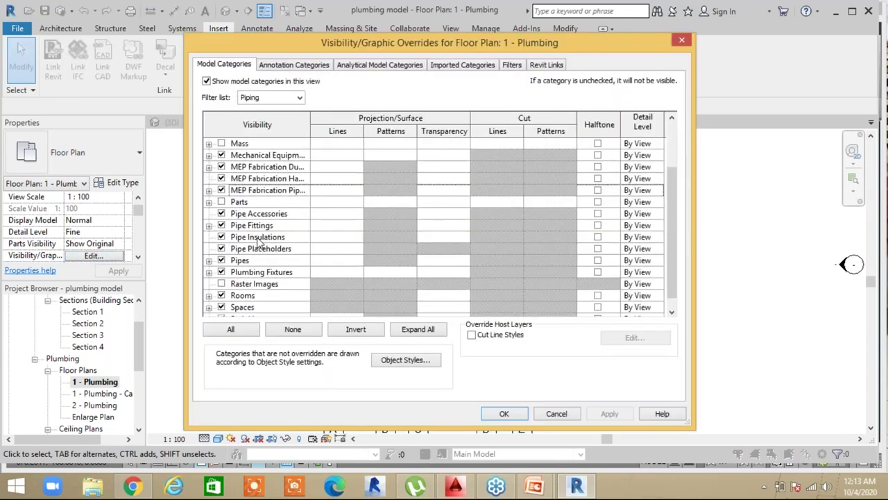
scroll(258, 243, "up", 2)
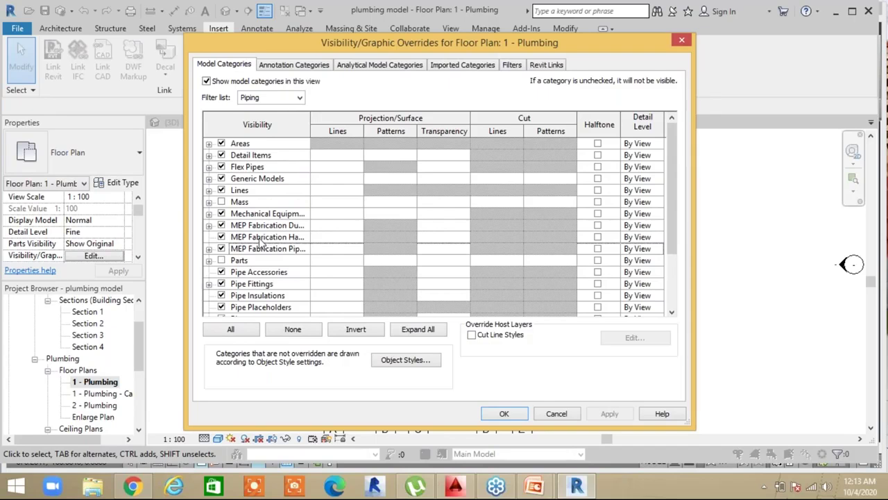
left_click(462, 65)
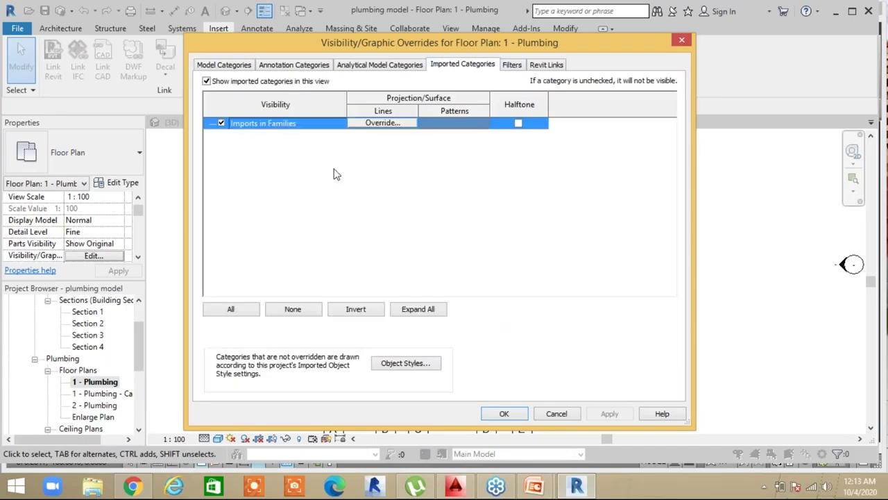
left_click(522, 66)
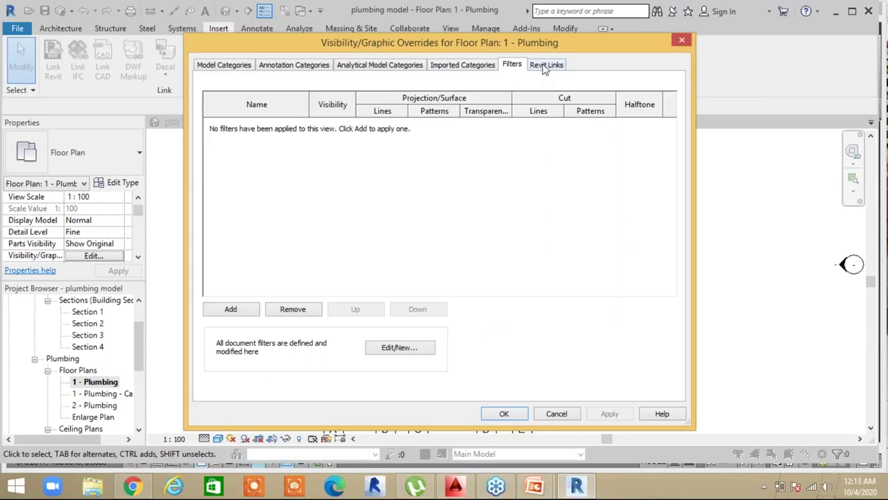
Inspect the display settings of the linked Architecture.rvt, including its annotation categories, worksets and import categories, and close them
left_click(547, 65)
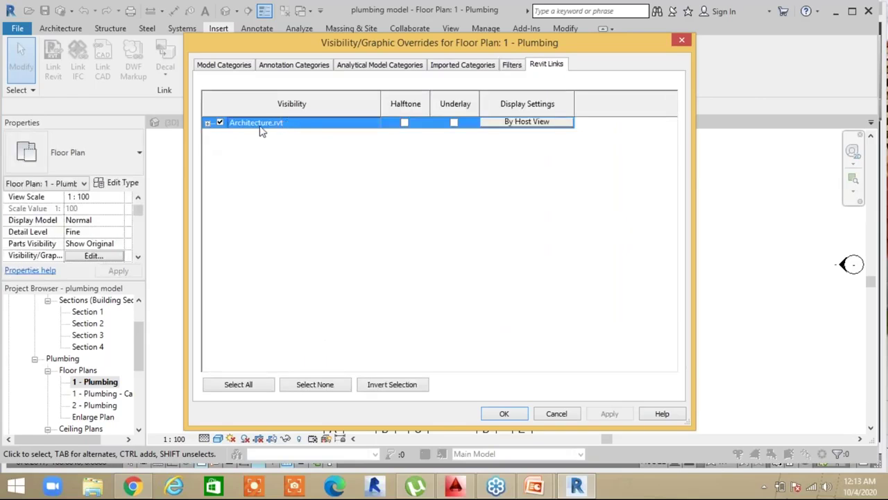
left_click(529, 123)
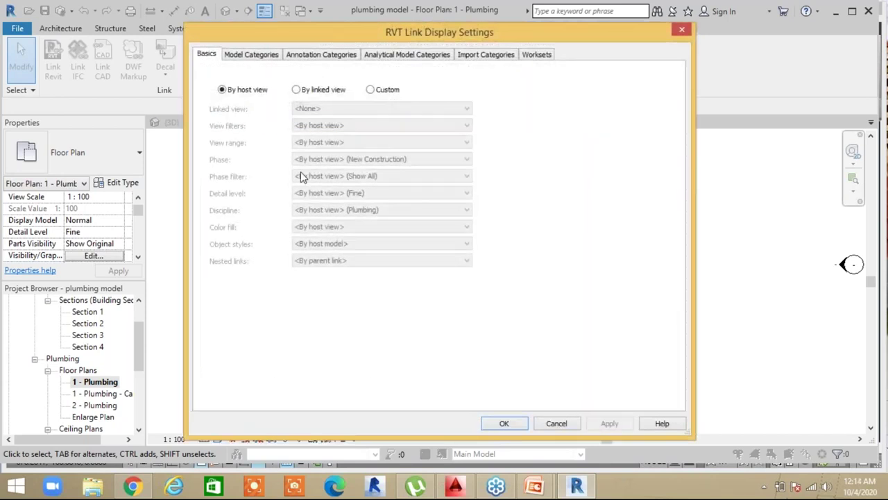
left_click(322, 55)
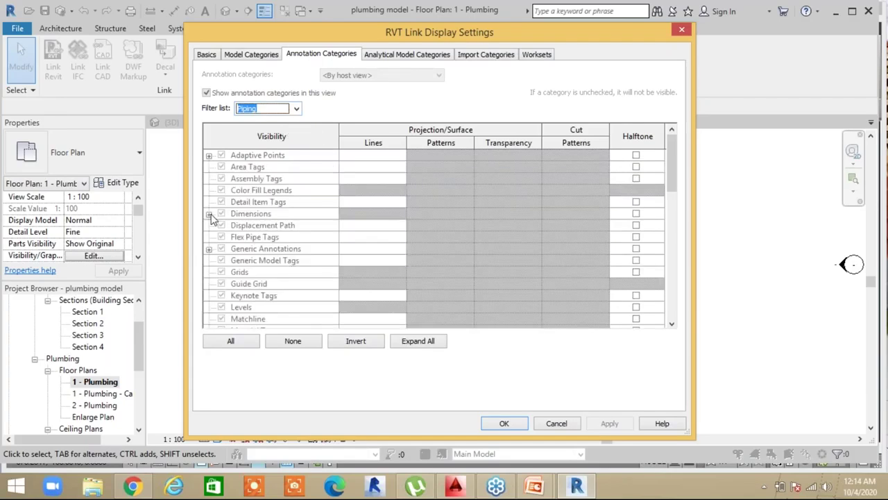
left_click(209, 214)
left_click(209, 213)
scroll(672, 219, "down", 15)
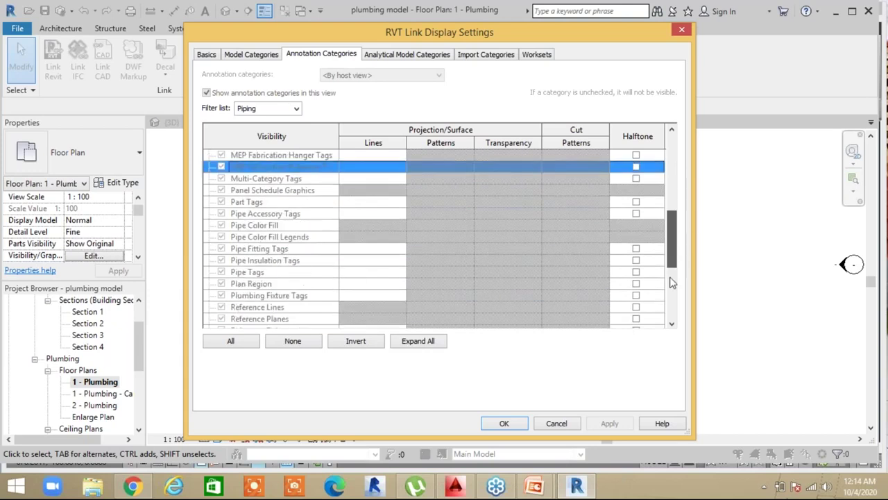
scroll(663, 288, "up", 10)
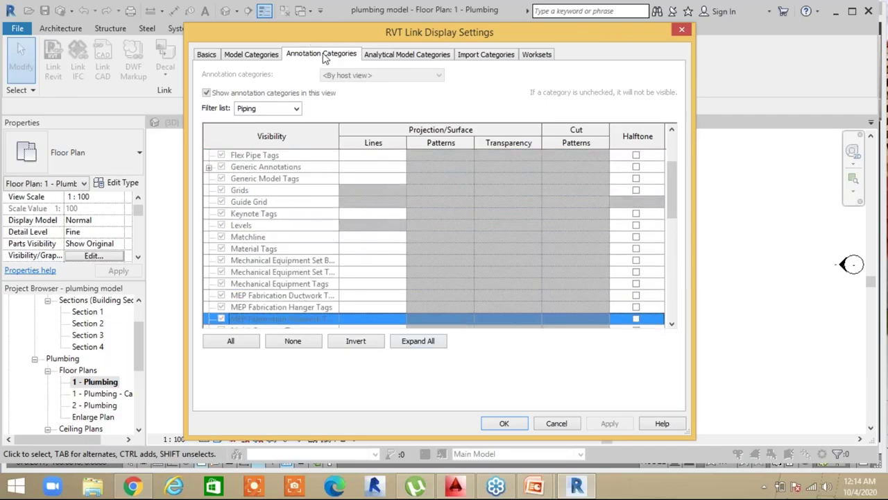
left_click(552, 55)
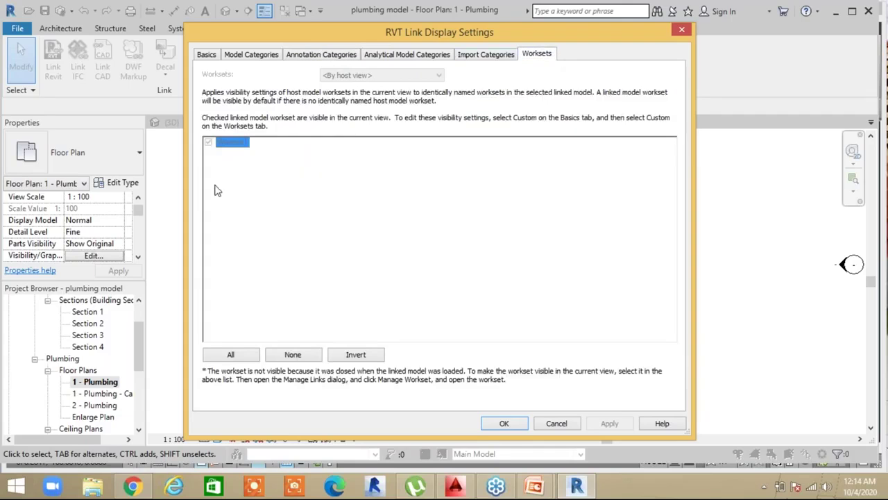
left_click(490, 55)
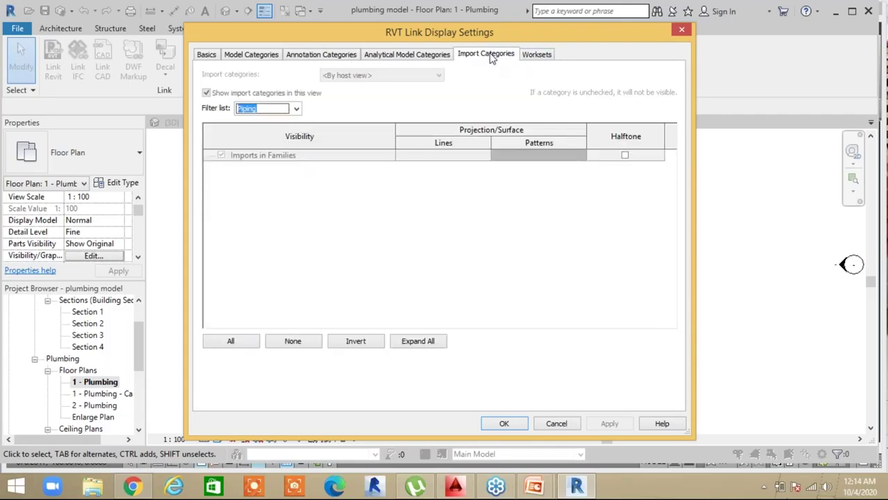
left_click(681, 31)
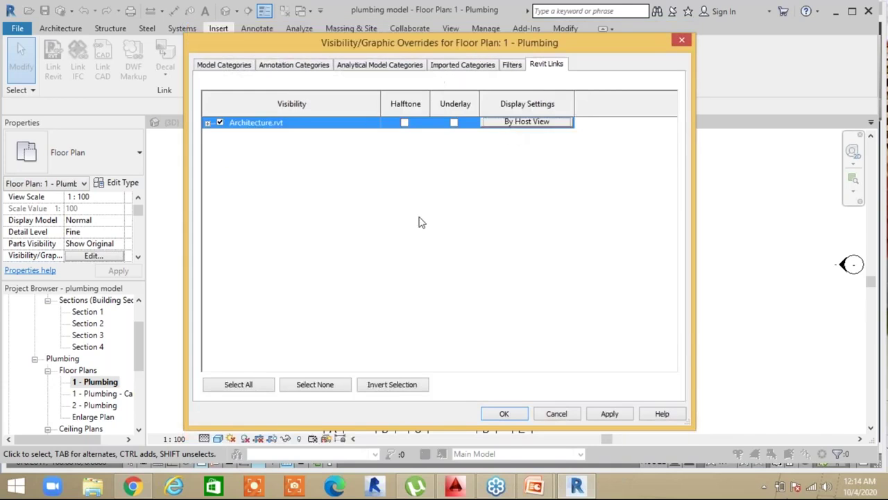
Review the view's filters and imported categories again, and apply and close the visibility/graphic overrides
left_click(513, 65)
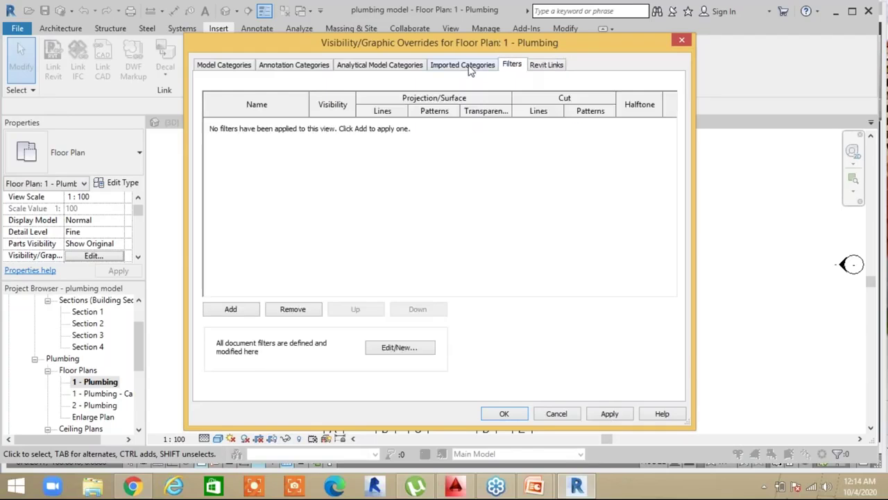
left_click(466, 64)
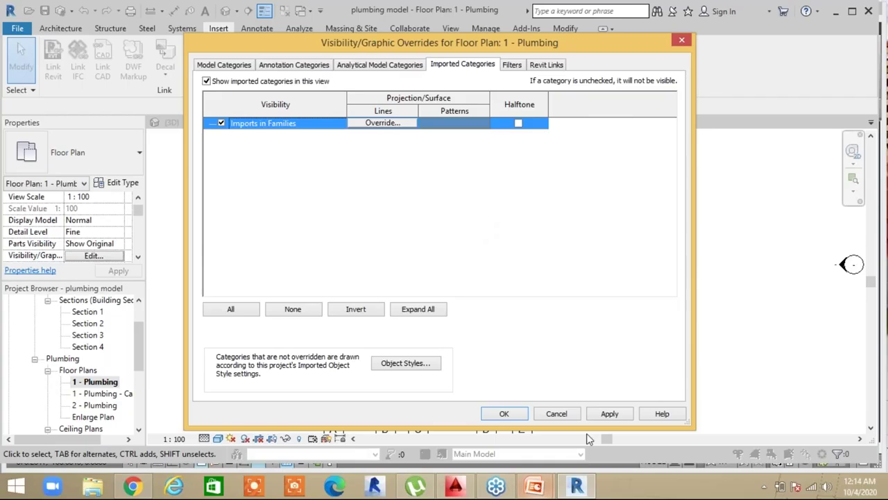
left_click(611, 413)
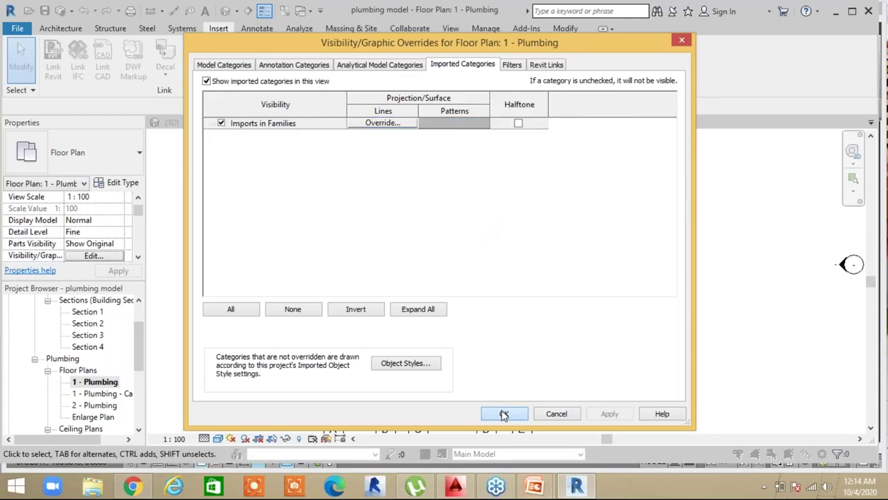
left_click(504, 413)
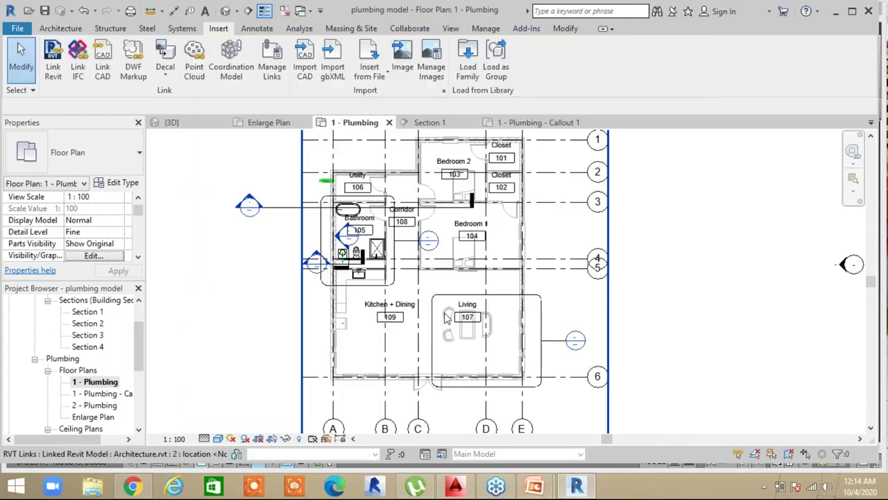
Check the base level choices for the 1 - Plumbing plan's underlay range, keeping None
left_click_drag(138, 210, 138, 230)
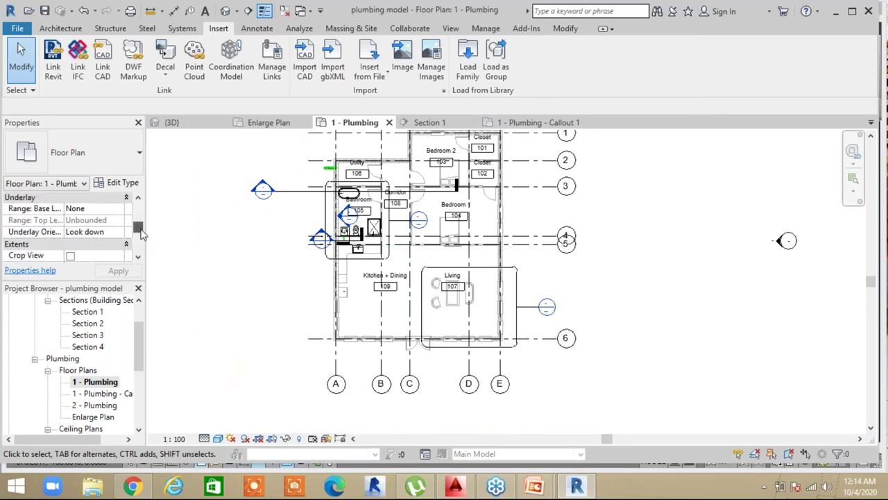
left_click(119, 211)
left_click(120, 210)
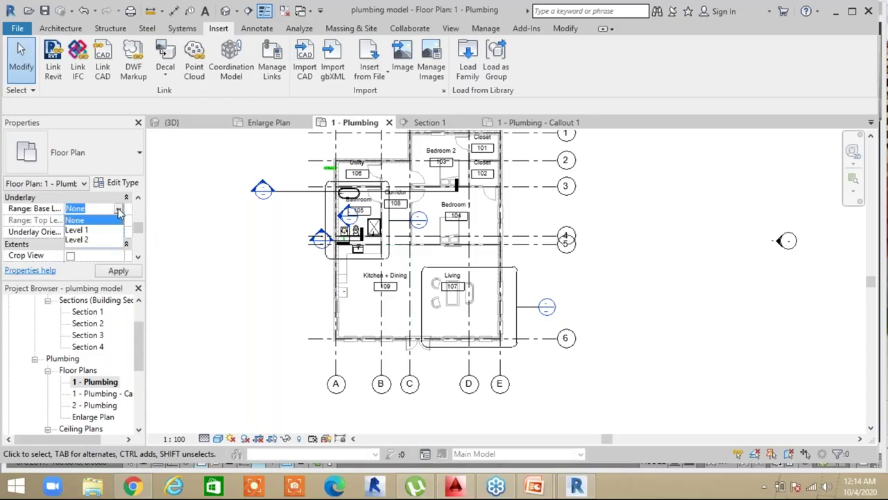
left_click(119, 211)
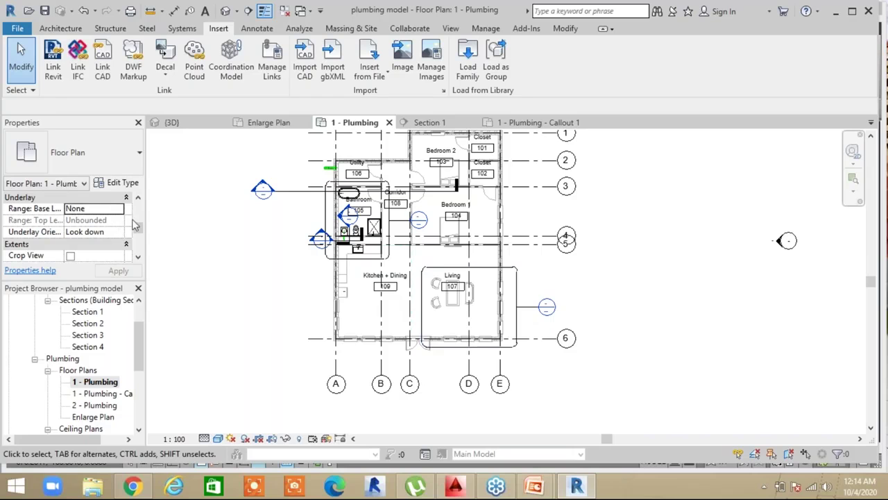
Open the view range settings of the 1 - Plumbing plan and set the primary range's bottom to Level Below
left_click(139, 241)
left_click(139, 241)
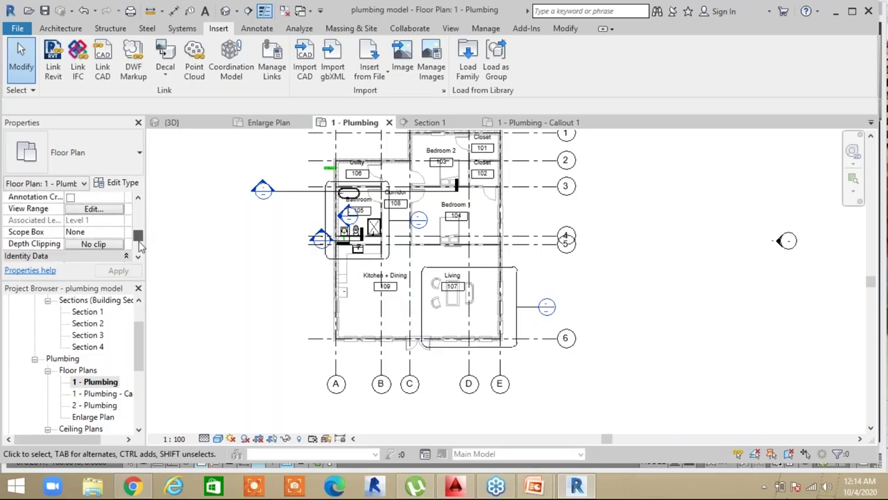
scroll(139, 243, "up", 3)
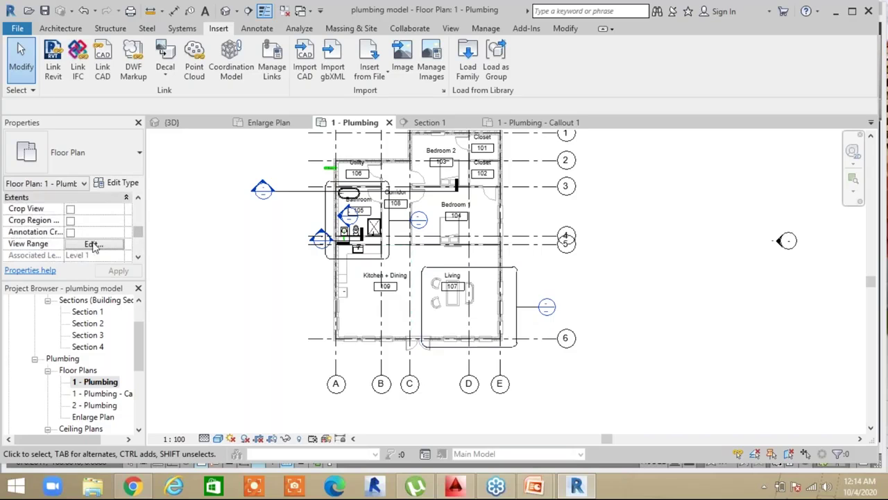
left_click(97, 248)
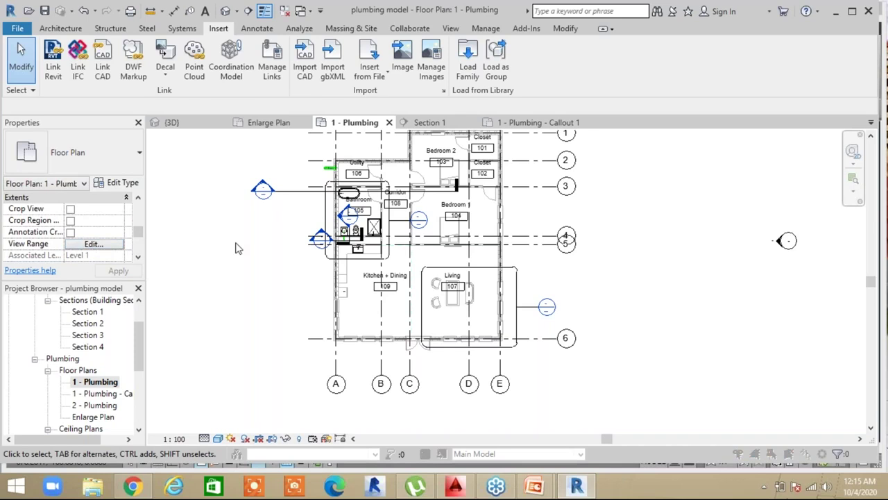
left_click_drag(610, 150, 415, 156)
left_click(453, 231)
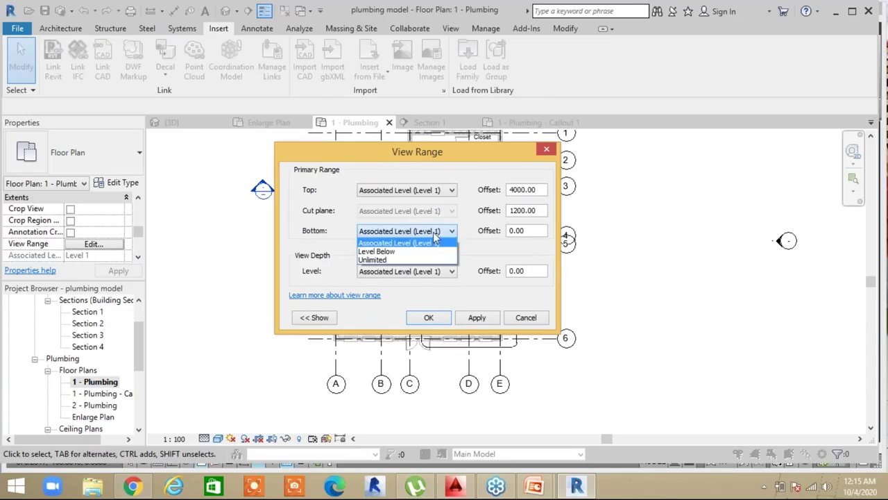
left_click(389, 260)
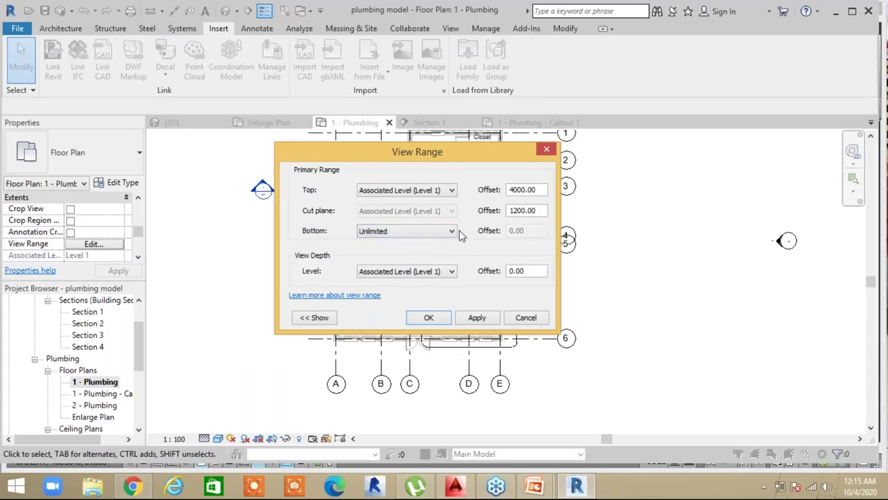
left_click(455, 231)
left_click(402, 249)
Set the offset of the primary range's bottom to -1200
left_click(528, 230)
key("BackSpace")
key("BackSpace")
key("BackSpace")
key("BackSpace")
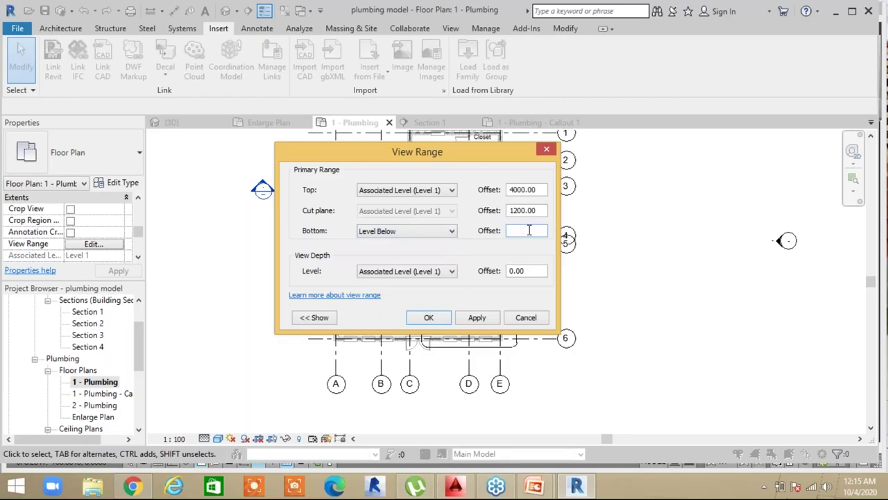
type("-1200")
Set the view depth level's offset to -1200, apply the view range and close it
left_click(529, 272)
key("BackSpace")
key("BackSpace")
key("BackSpace")
key("BackSpace")
type("-1200")
left_click(490, 321)
left_click(477, 319)
left_click(544, 171)
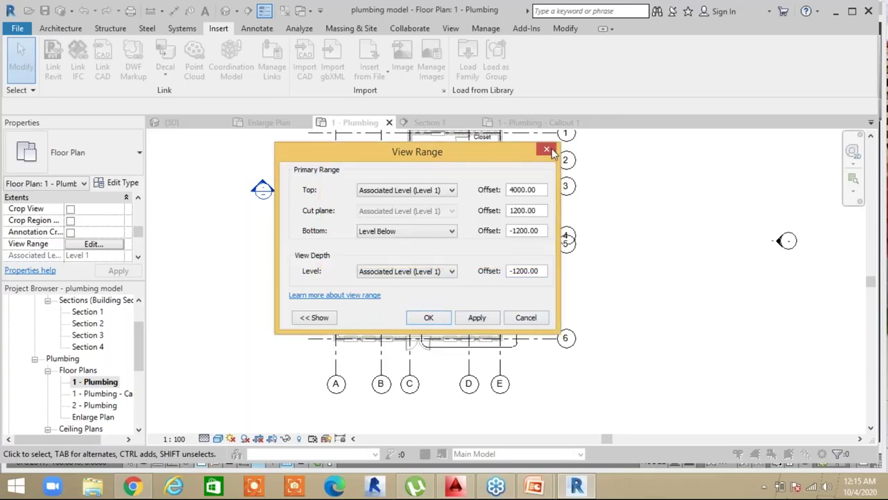
left_click(445, 318)
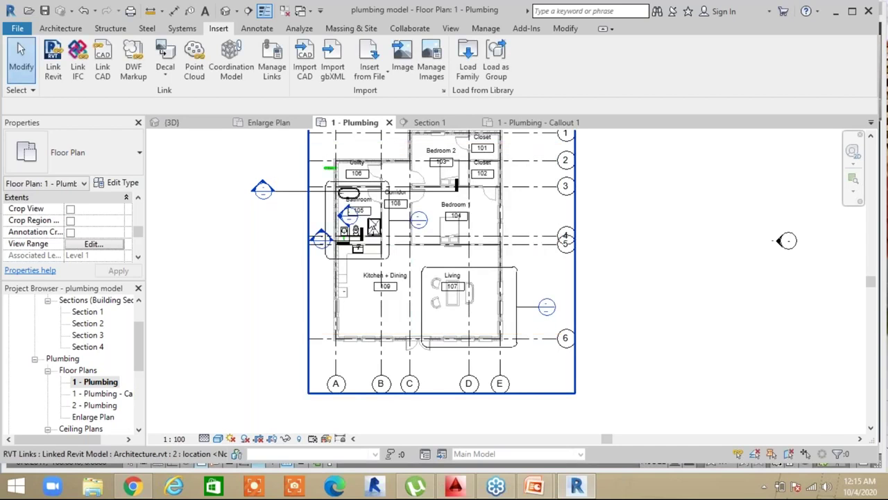
Check the bathroom area of the 1 - Plumbing plan and open the 1 - Plumbing - Callout 1 view
scroll(354, 229, "up", 4)
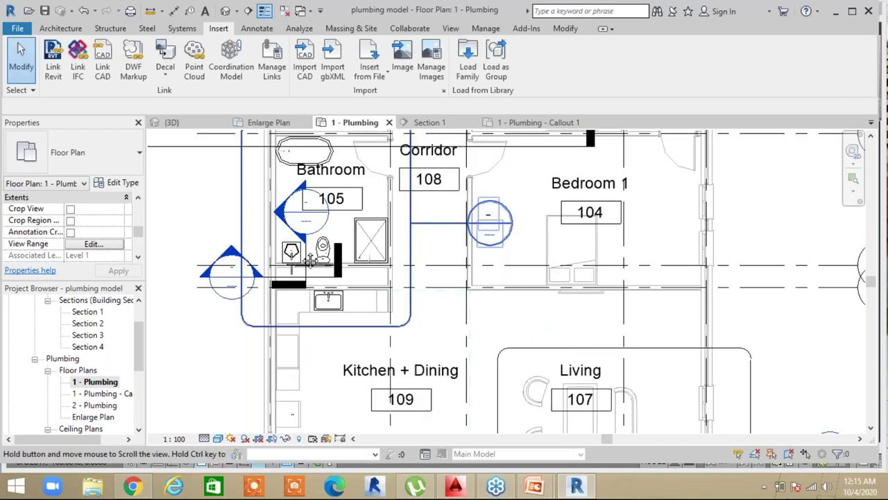
middle_click_drag(311, 260, 310, 236)
double_click(98, 394)
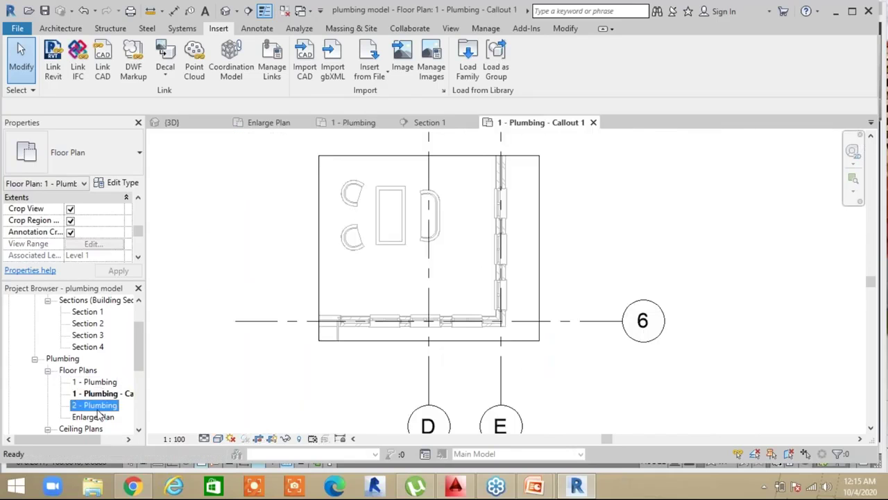
Open the 2 - Plumbing plan and inspect the roof drain near grids A and 2, leaving nothing selected
double_click(97, 406)
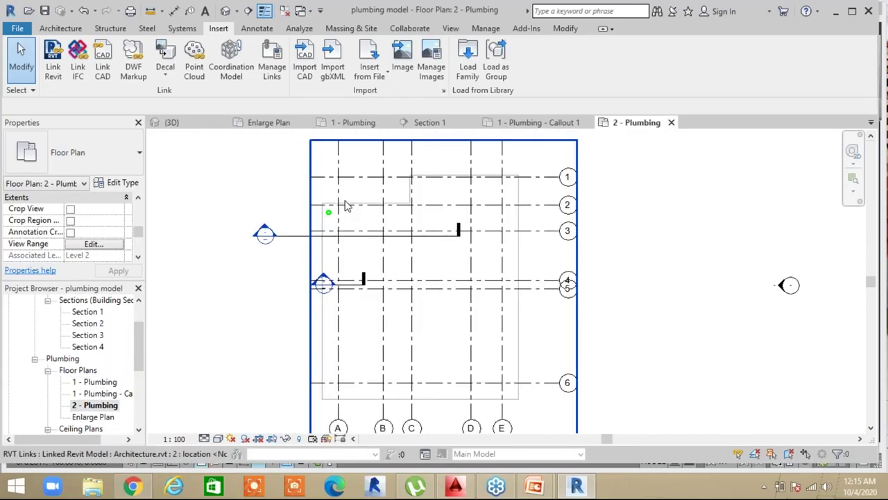
scroll(298, 212, "up", 5)
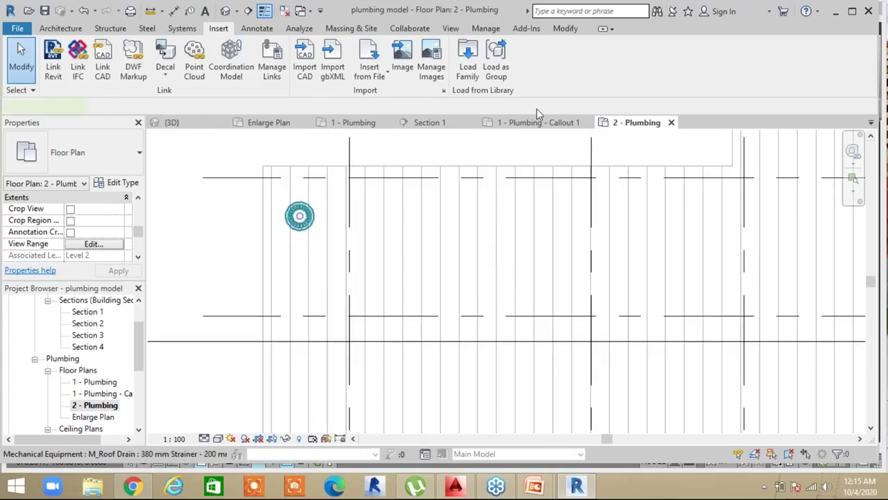
left_click(300, 216)
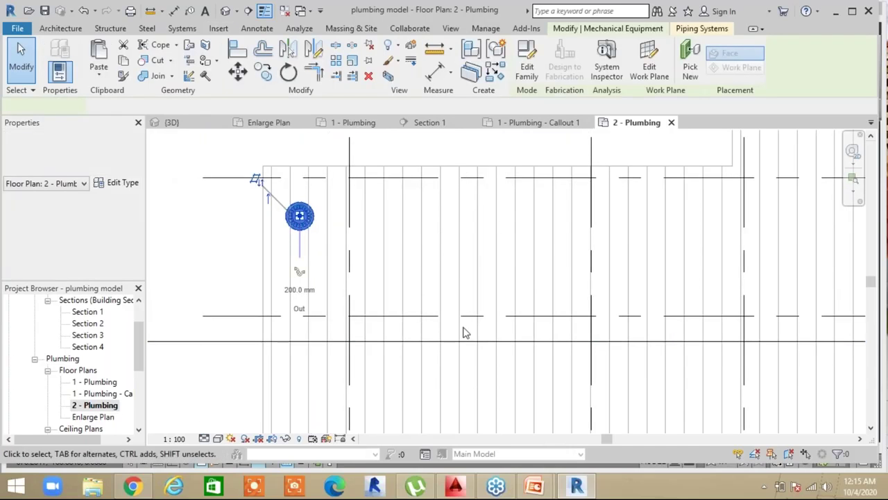
scroll(465, 333, "down", 1)
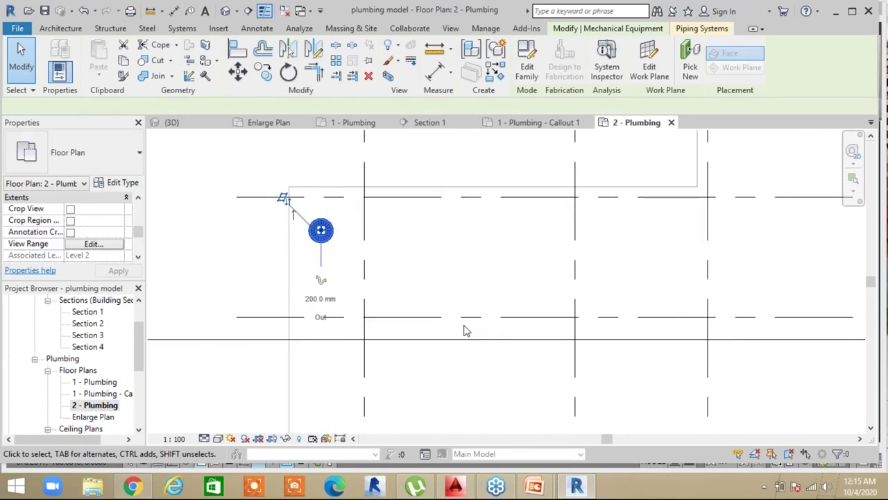
left_click(258, 221)
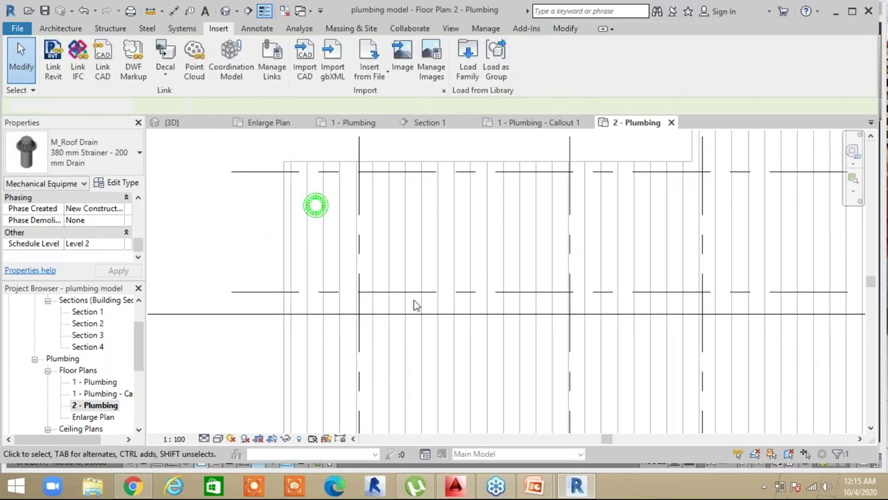
scroll(415, 303, "down", 3)
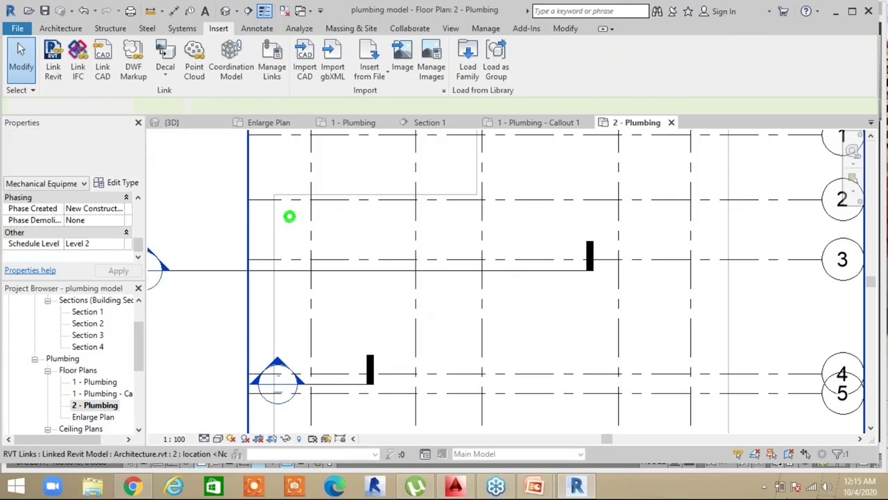
middle_click_drag(429, 314, 428, 310)
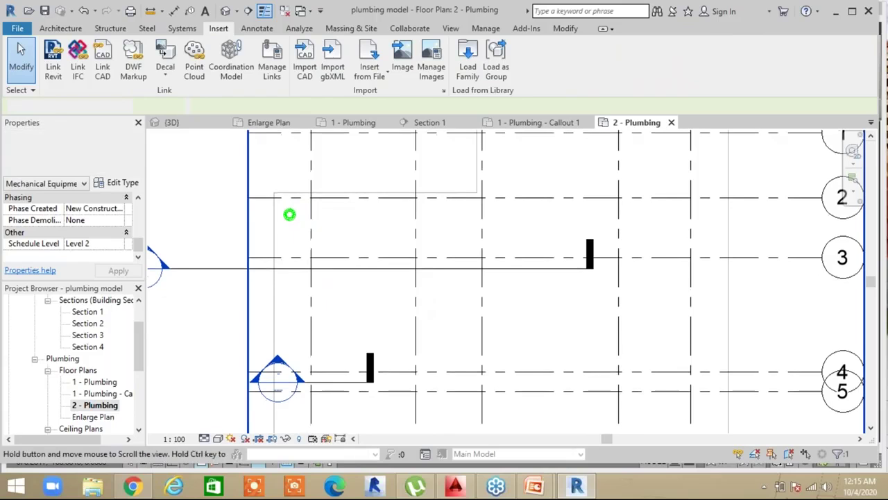
left_click(222, 209)
scroll(532, 349, "down", 2)
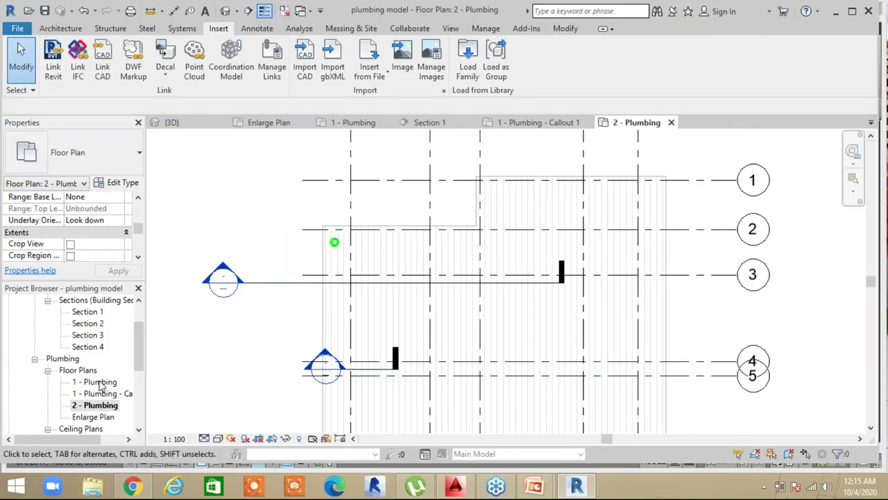
Return to the 1 - Plumbing plan and examine the pipes and fittings connected to the bathroom sink
double_click(97, 382)
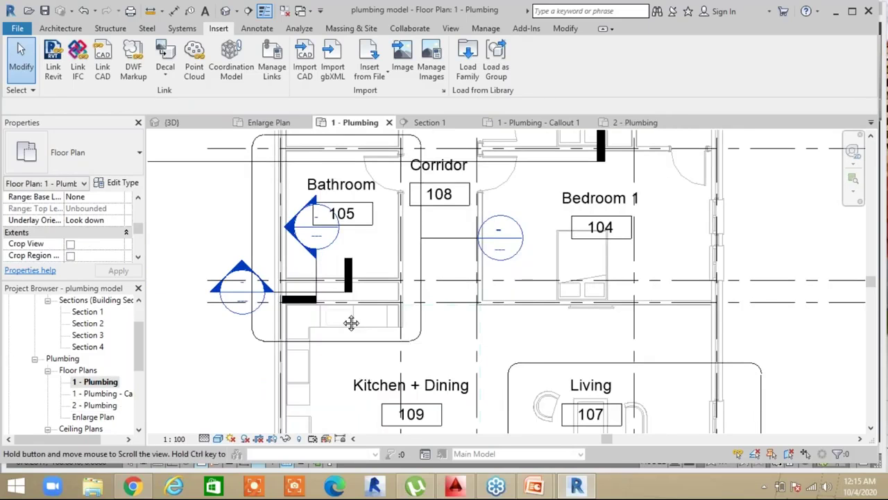
scroll(351, 323, "up", 5)
scroll(437, 375, "down", 1)
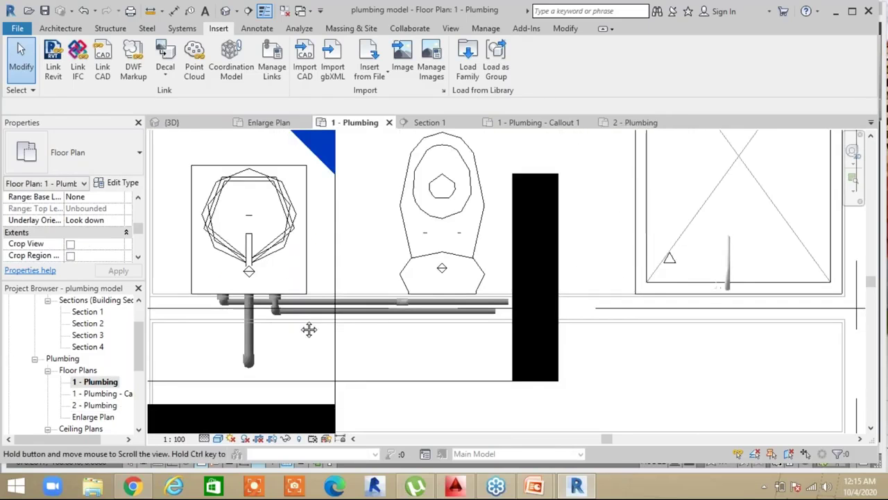
scroll(252, 345, "up", 4)
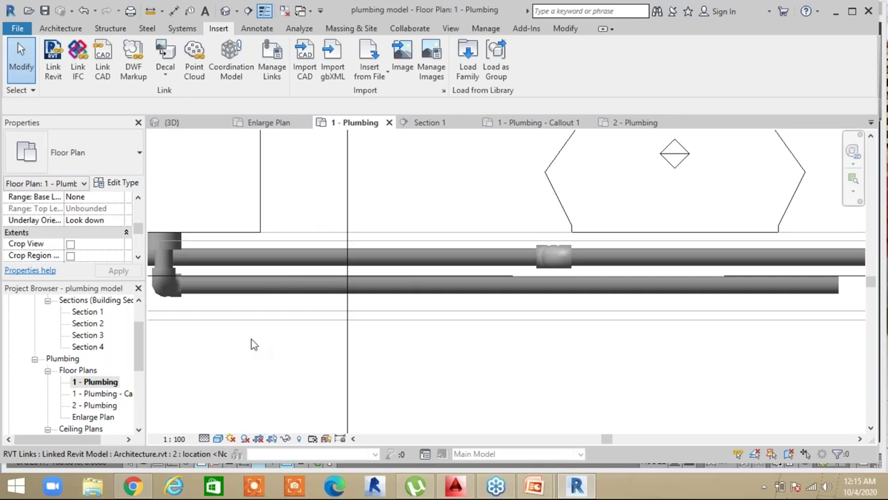
middle_click_drag(251, 339, 517, 386)
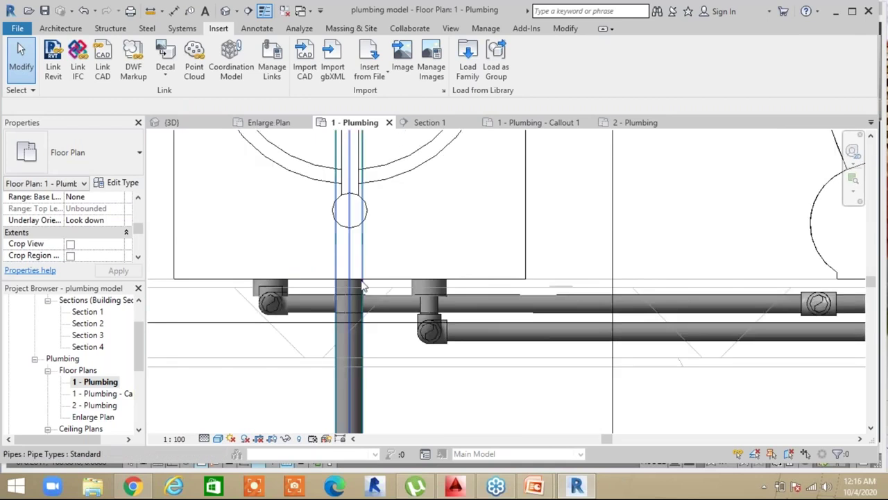
scroll(483, 331, "down", 5)
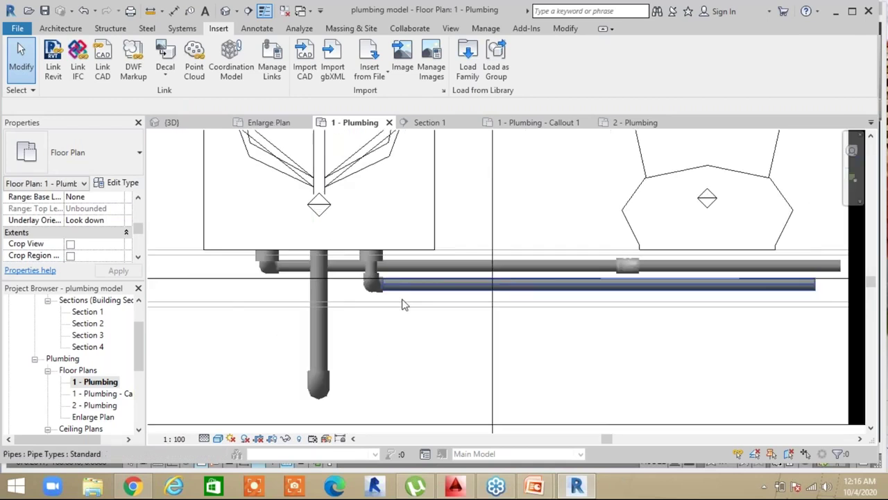
middle_click_drag(525, 354, 476, 283)
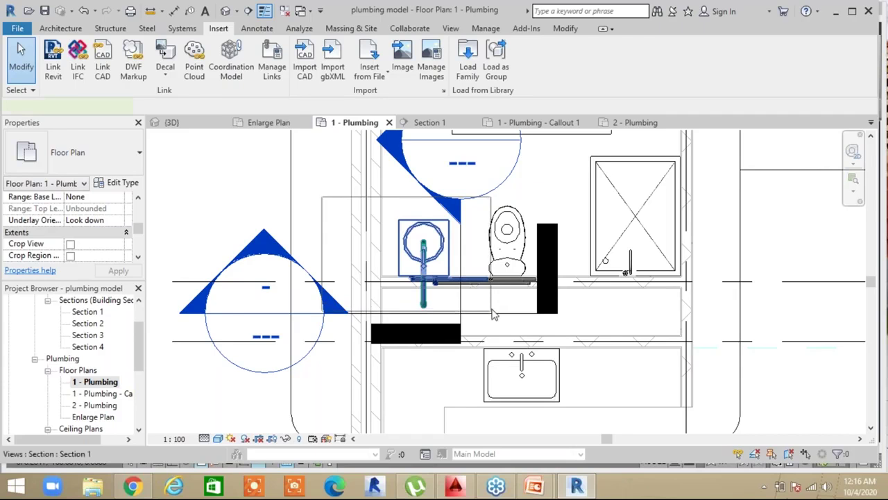
Select the bathroom sink with its connected pipes, isolate them in a 3D selection box and turn the model to an angled view
left_click(492, 314)
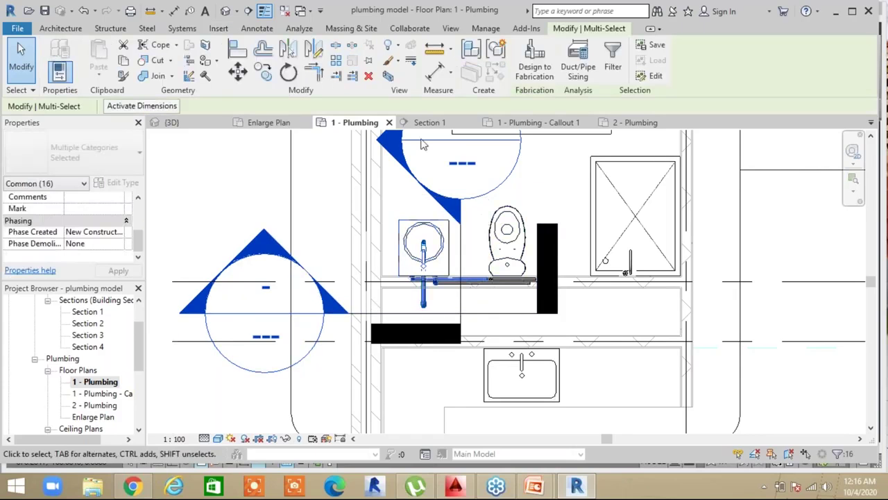
left_click(390, 79)
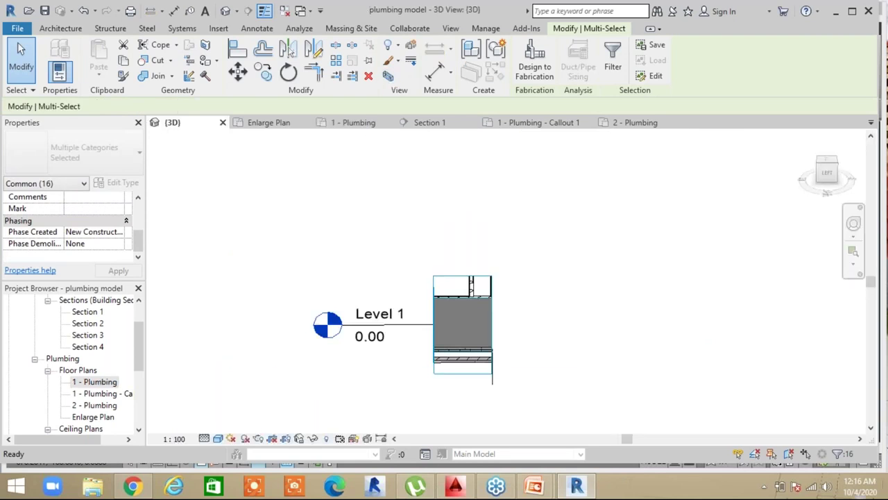
left_click(440, 304)
left_click(526, 371)
middle_click_drag(525, 371, 291, 313)
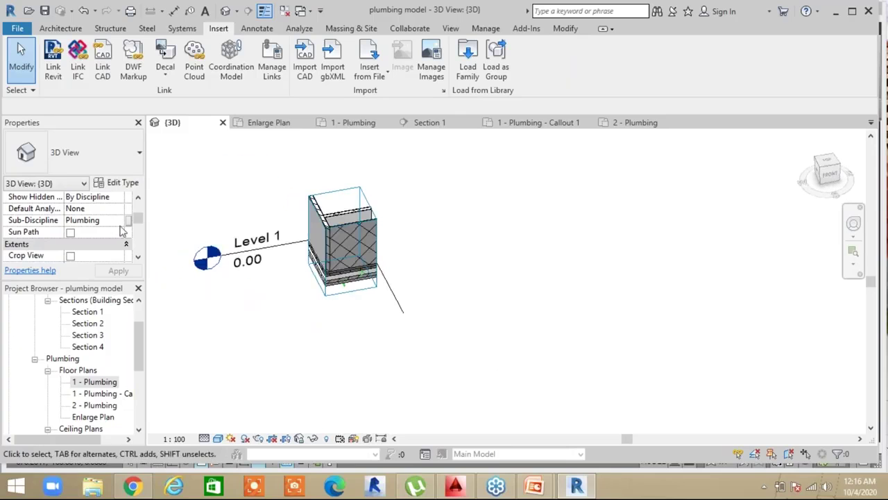
Set the 3D view's discipline to Plumbing and apply it
left_click_drag(140, 220, 140, 216)
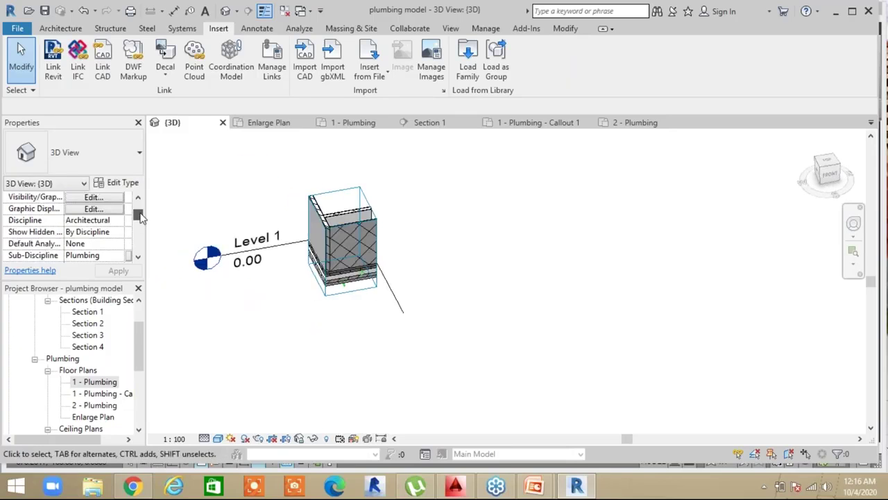
left_click(117, 221)
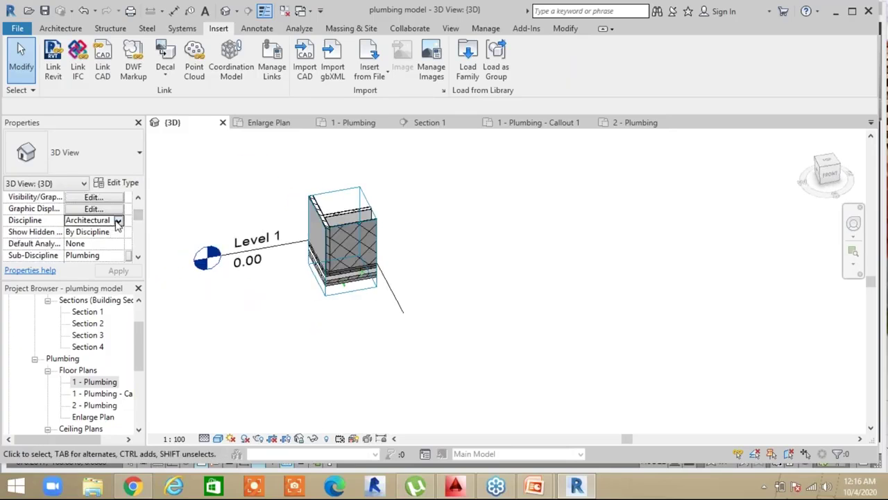
left_click(118, 221)
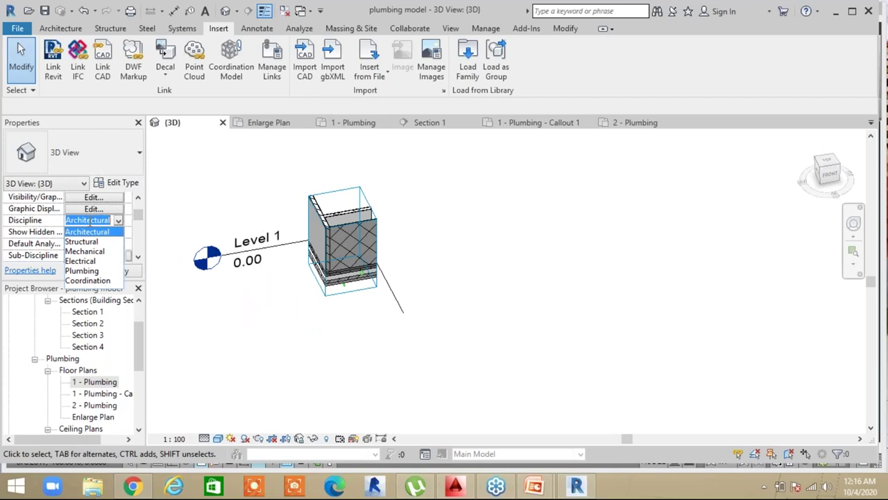
left_click(90, 273)
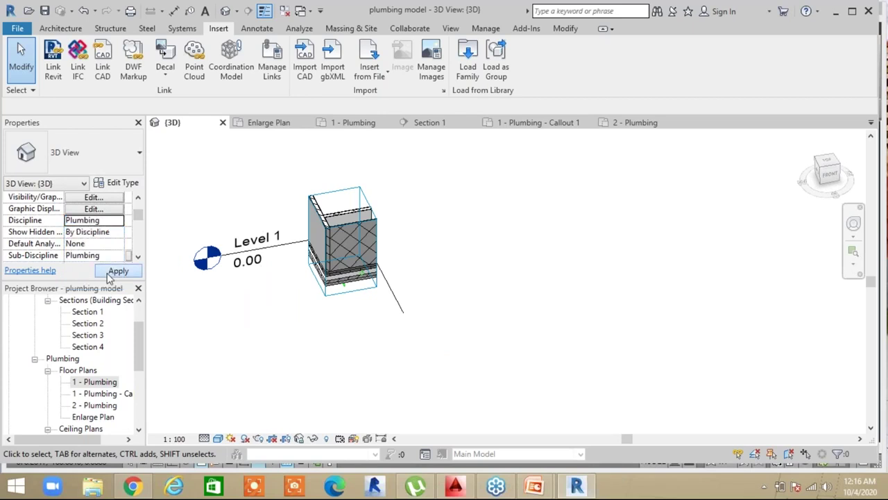
left_click(111, 272)
Examine the sink, toilet and floor drain piping inside the 3D section box
scroll(310, 375, "up", 2)
scroll(311, 375, "up", 3)
middle_click_drag(313, 373, 429, 378)
scroll(373, 245, "up", 2)
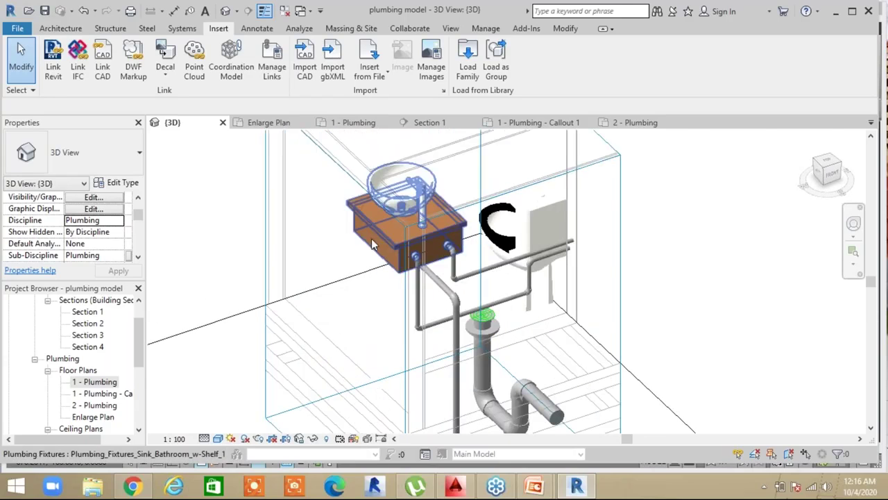
scroll(372, 244, "up", 3)
middle_click_drag(373, 244, 339, 252)
scroll(400, 171, "down", 2)
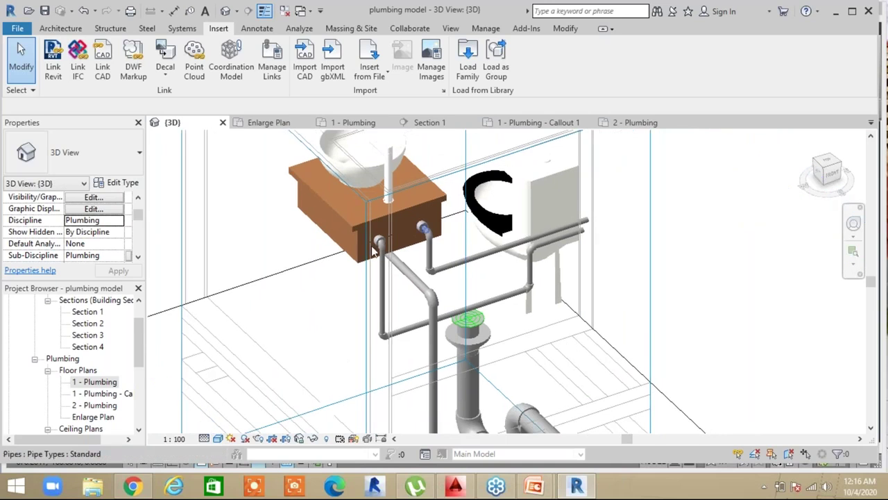
scroll(373, 250, "up", 2)
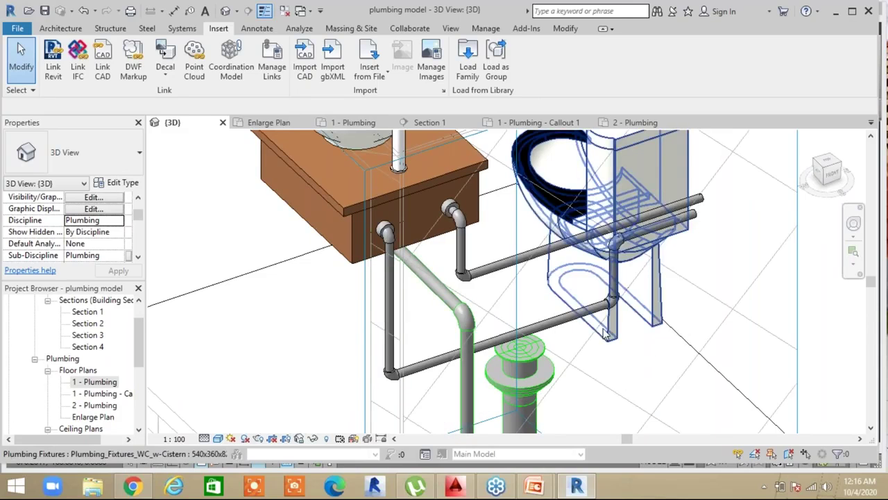
scroll(283, 293, "down", 1)
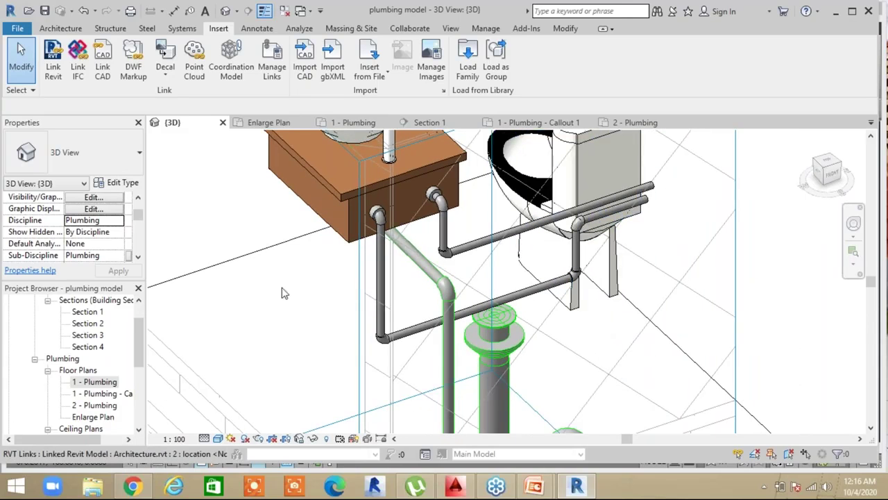
Return to the 1 - Plumbing plan and open Section 1 from its section line to show the sink and toilet piping
middle_click_drag(282, 293, 329, 296, "shift")
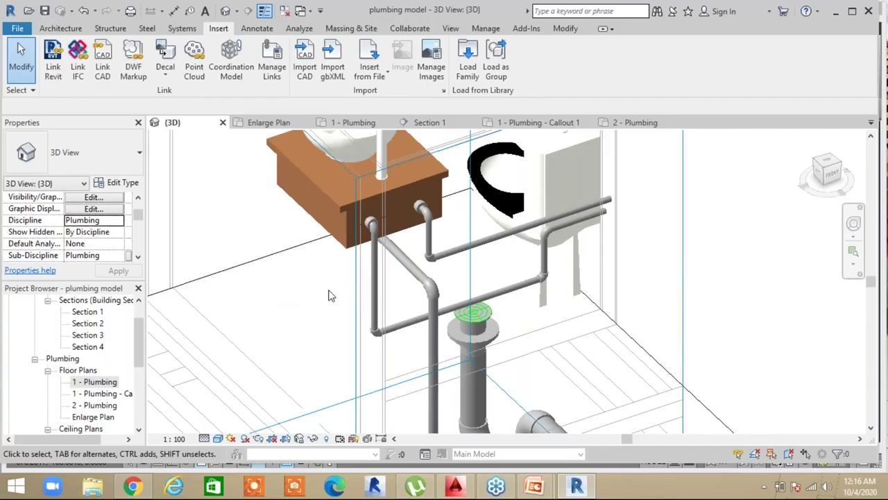
scroll(331, 296, "down", 1)
scroll(419, 297, "up", 1)
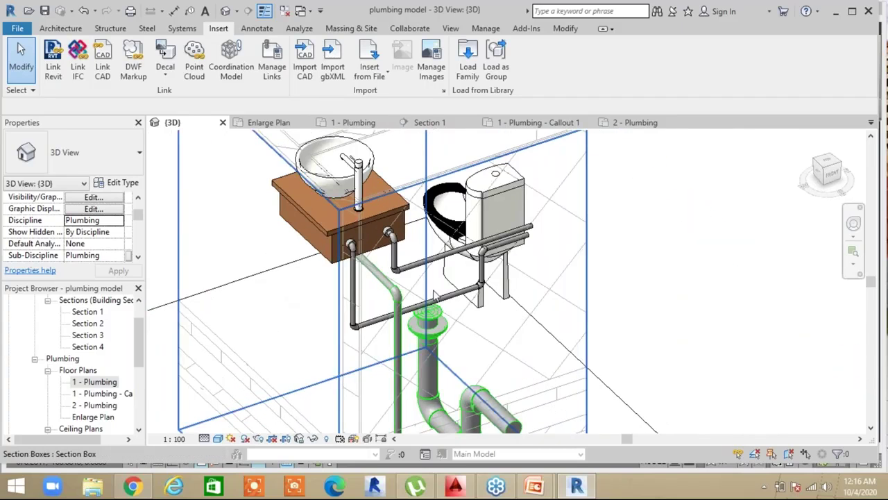
middle_click_drag(435, 295, 602, 278, "shift")
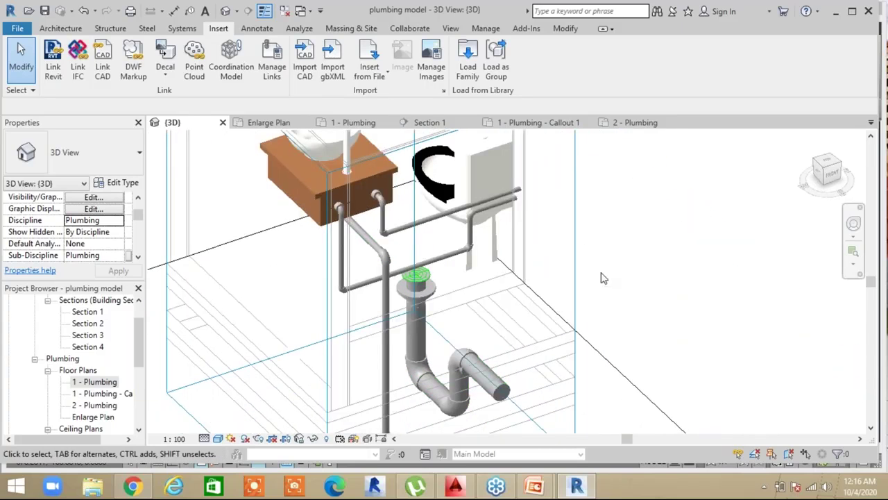
double_click(111, 381)
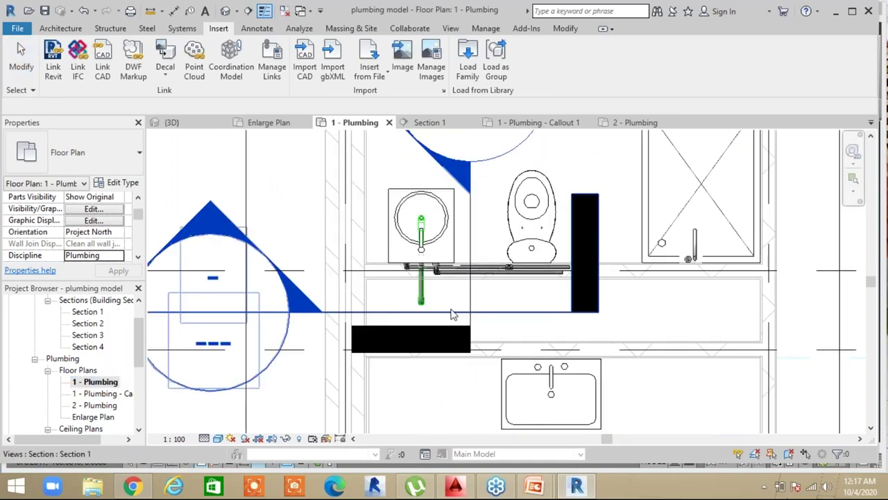
left_click(451, 313)
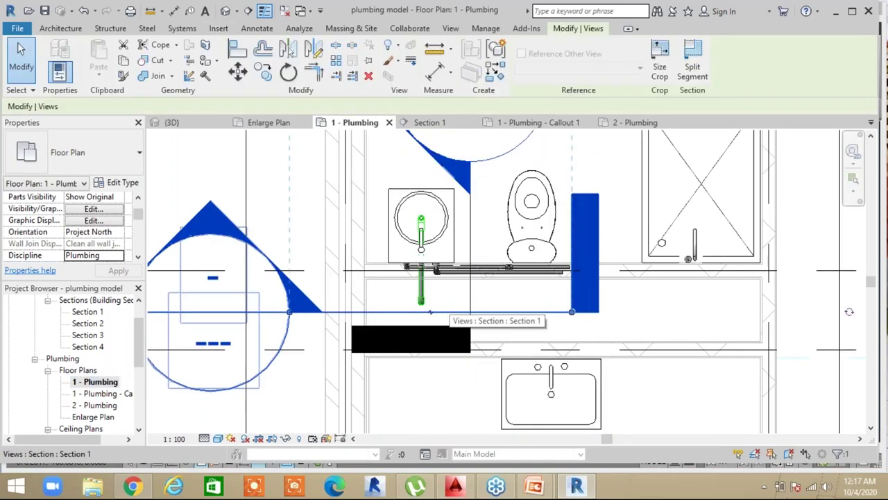
double_click(431, 312)
scroll(472, 326, "up", 5)
scroll(472, 324, "up", 1)
middle_click_drag(466, 277, 401, 399)
middle_click_drag(450, 356, 415, 315)
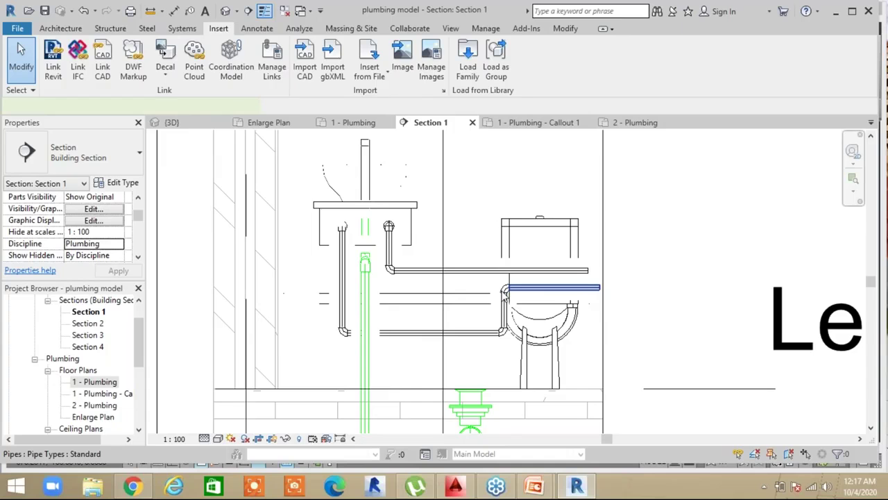
Delete the lower supply pipe run and its elbows from the toilet back to the elbow at the sink's left connection
left_click(505, 294)
key("Delete")
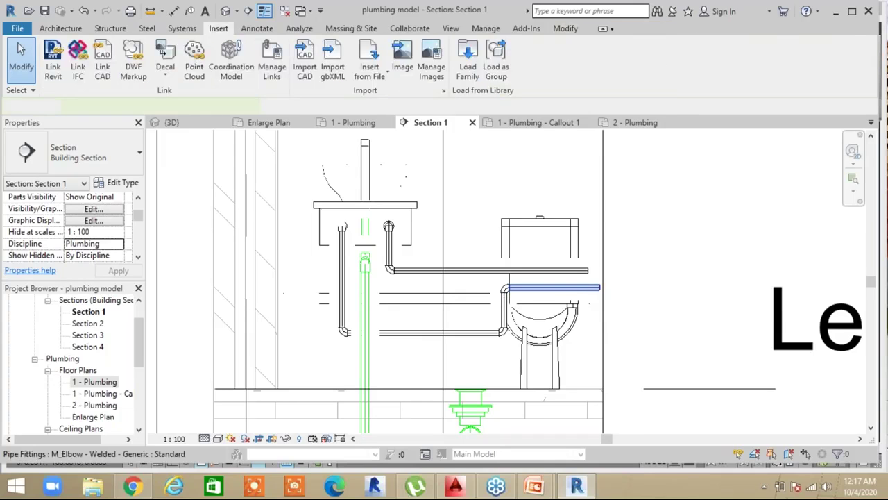
middle_click_drag(508, 323, 508, 323)
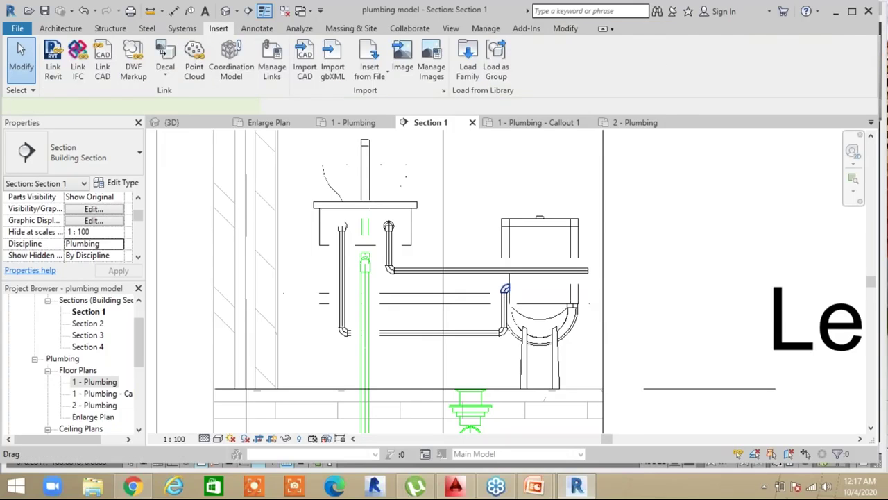
left_click(505, 288)
key("Delete")
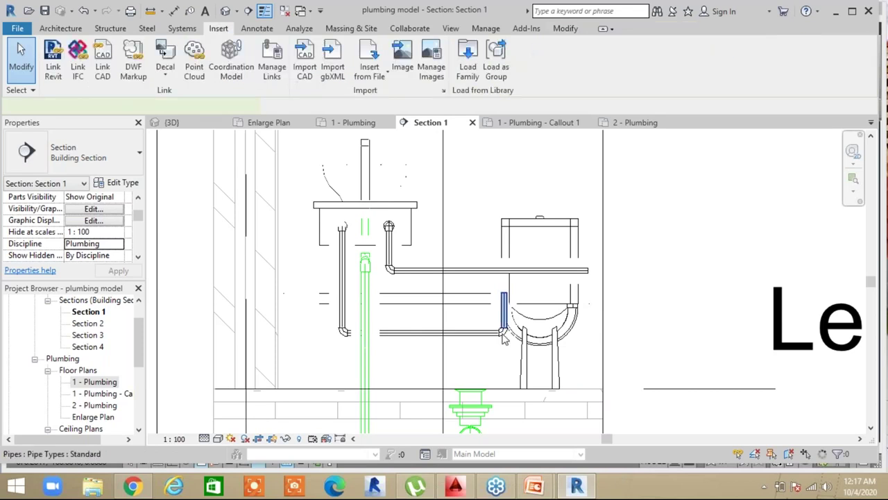
left_click(504, 337)
key("Delete")
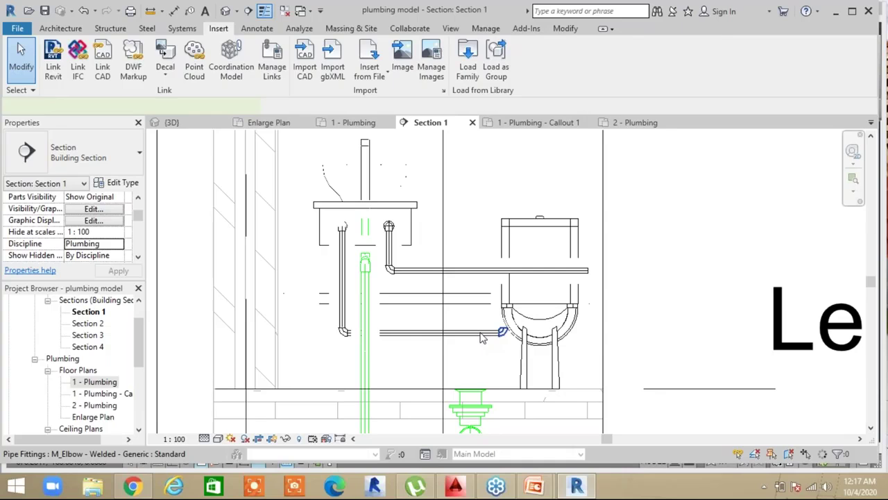
left_click(483, 338)
key("Delete")
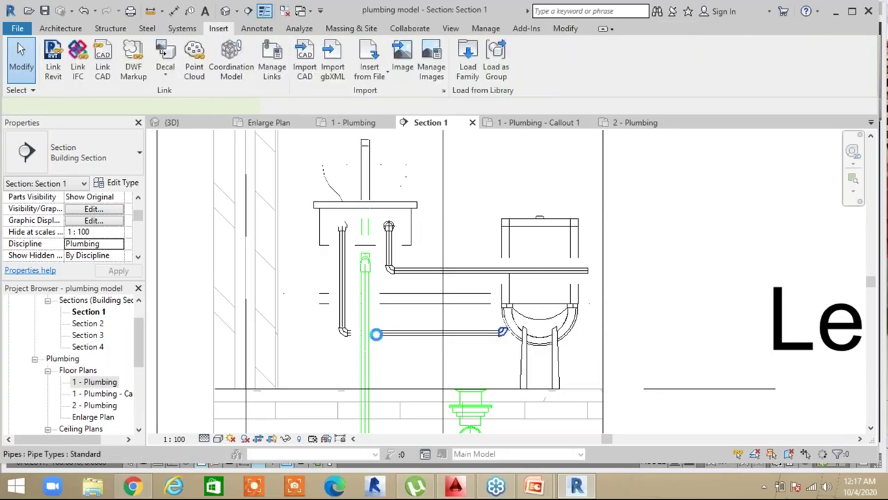
left_click(450, 339)
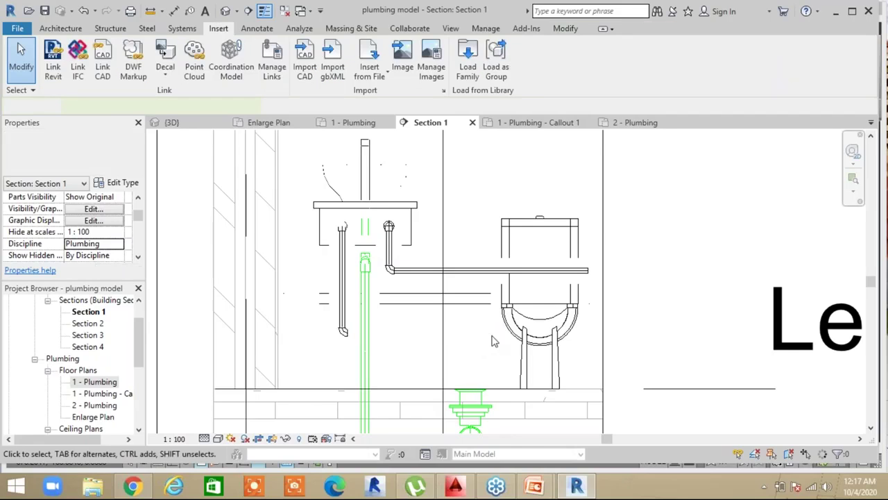
left_click(347, 306)
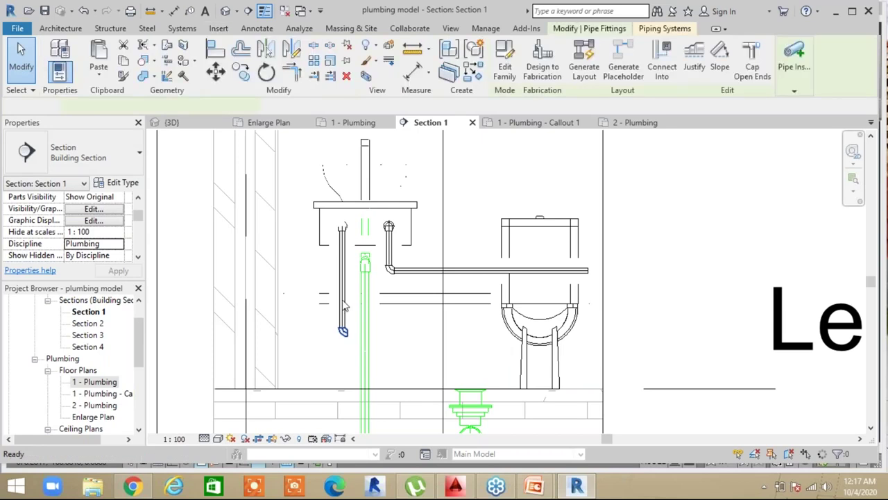
key("Delete")
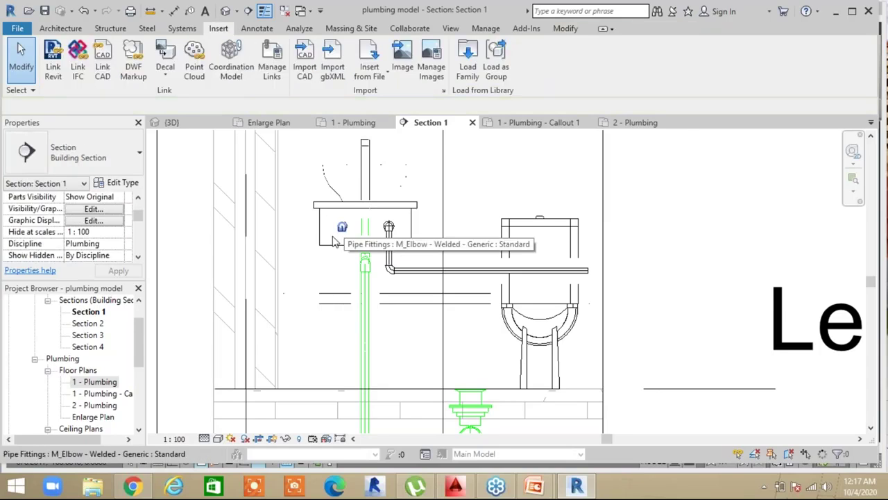
Draw a vertical 25 mm pipe down from the elbow at the sink's left connection to below the neighbouring horizontal pipe
scroll(333, 241, "up", 3)
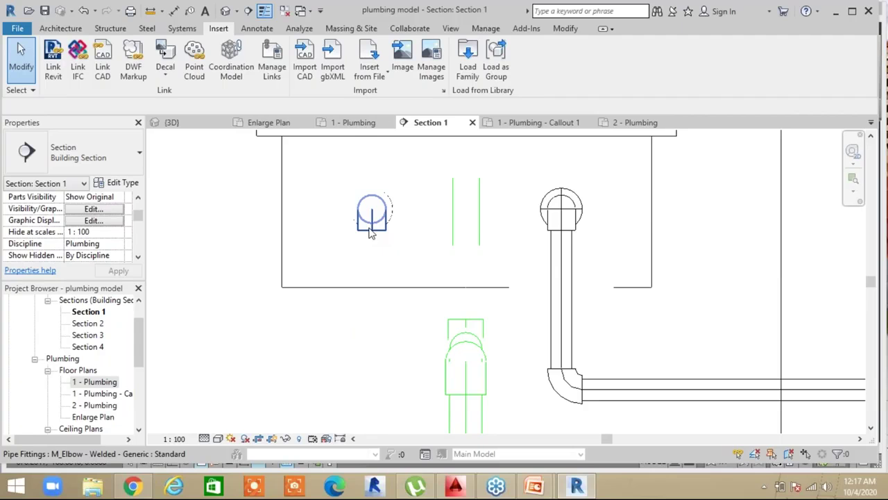
left_click(371, 232)
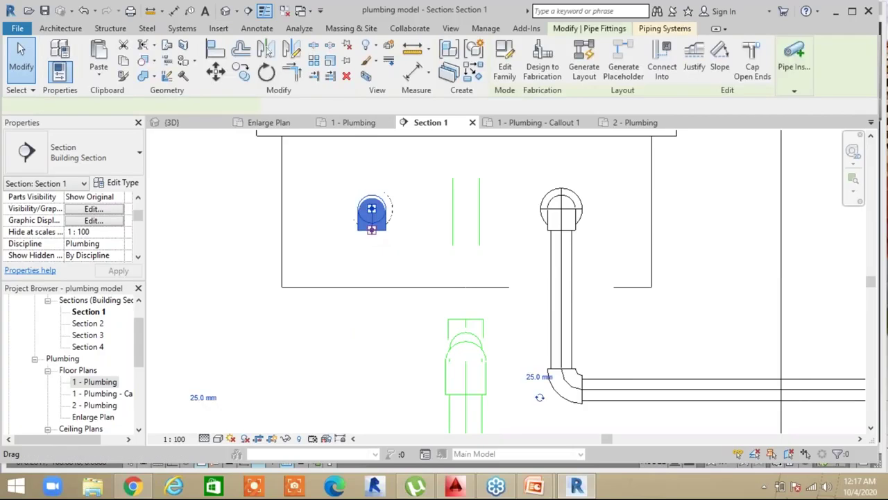
scroll(372, 230, "down", 1)
right_click(372, 230)
left_click(402, 167)
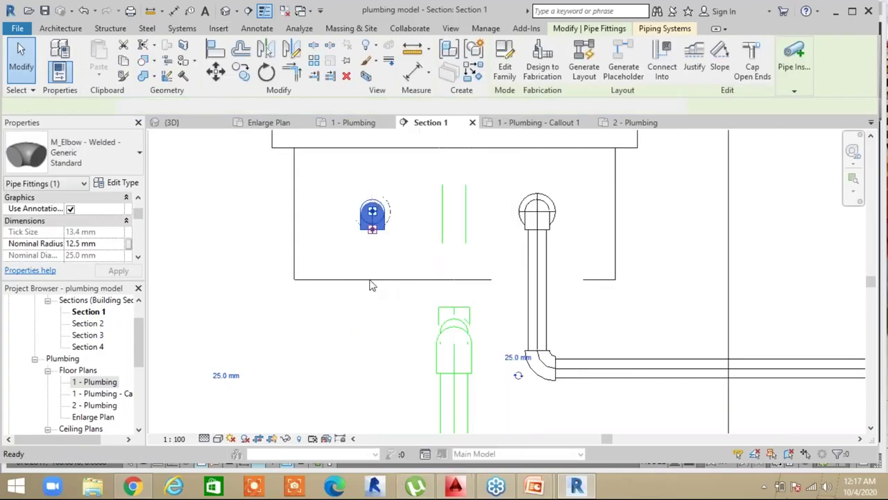
scroll(375, 298, "down", 1)
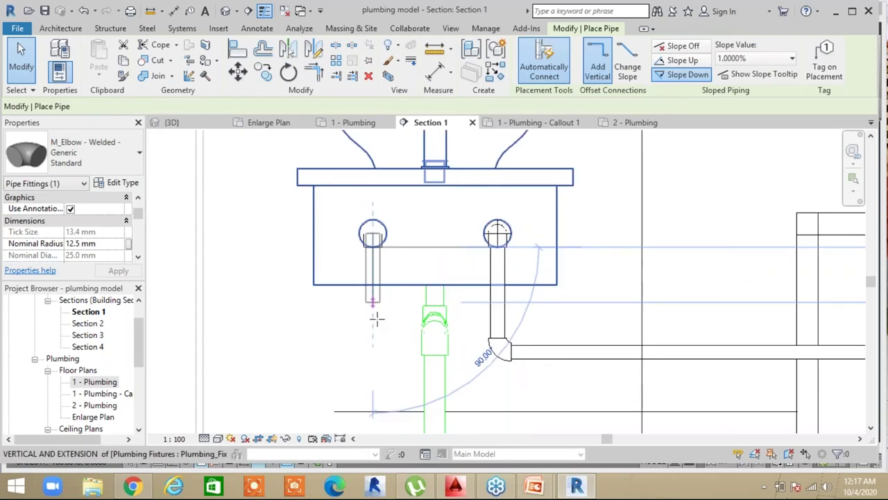
middle_click_drag(376, 319, 386, 240)
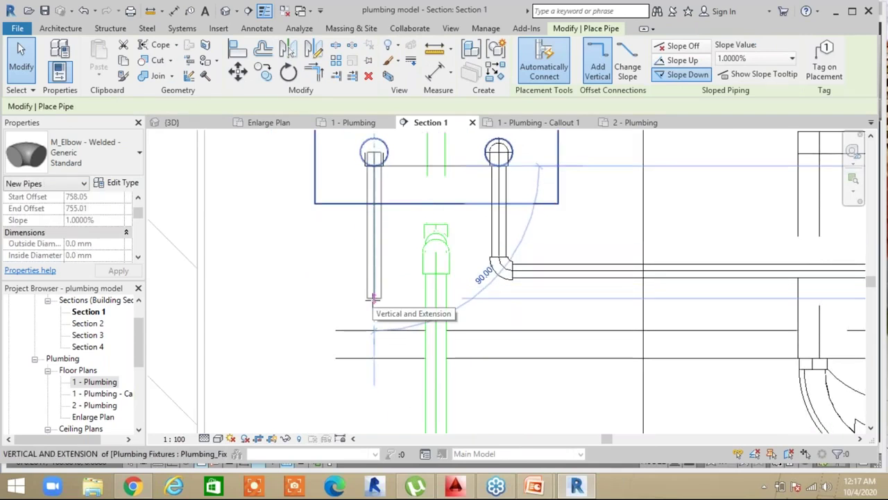
left_click(373, 298)
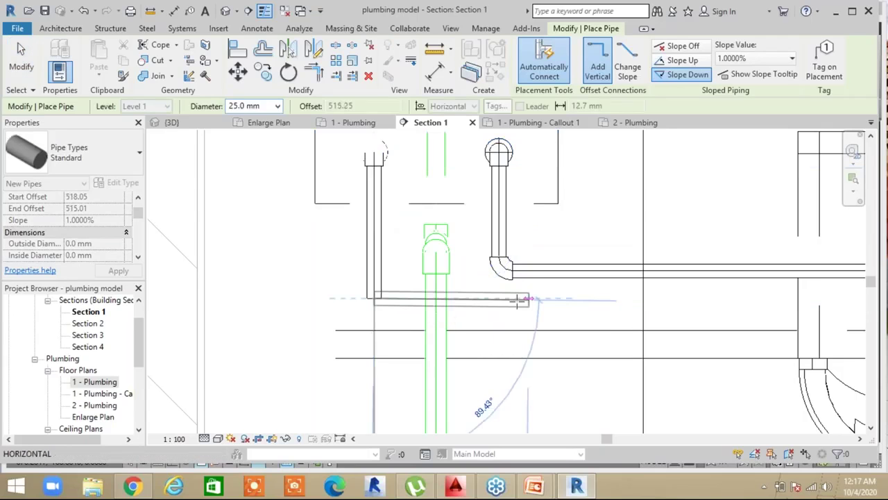
Continue the 25 mm pipe horizontally toward the toilet with a 1.0000% downward slope and finish the pipe run
middle_click_drag(519, 300, 368, 301)
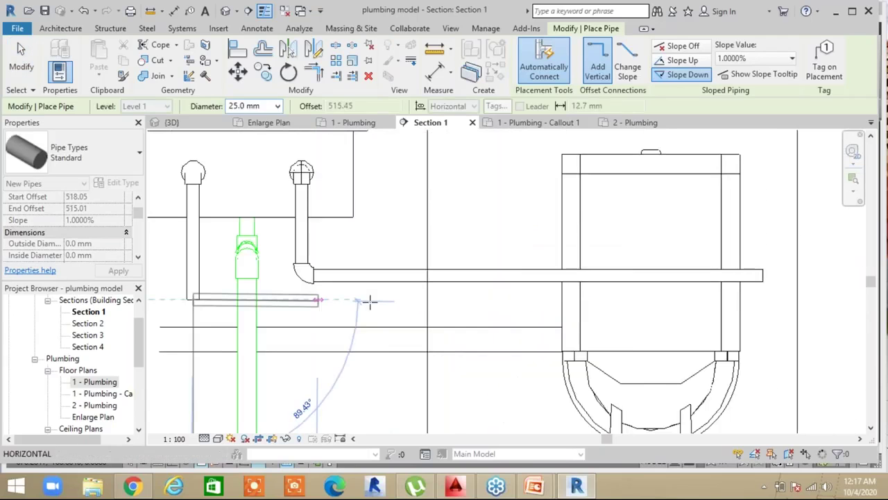
left_click(529, 300)
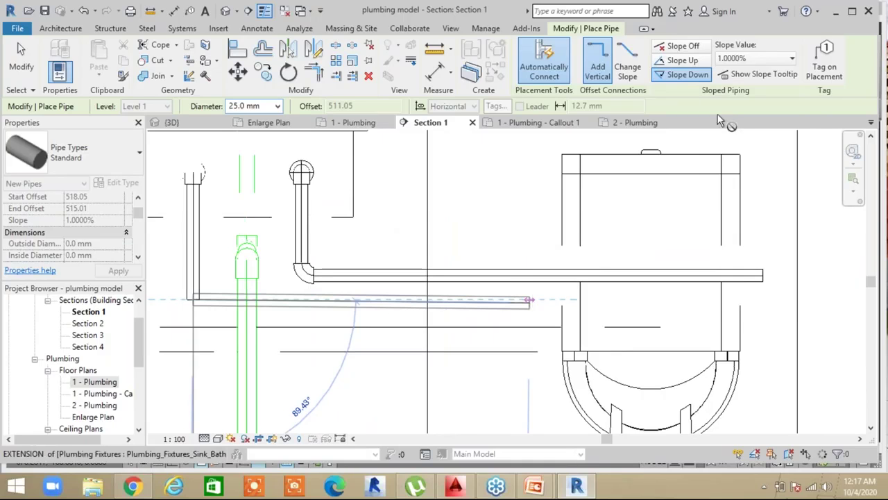
left_click(698, 72)
key("Escape")
key("Escape")
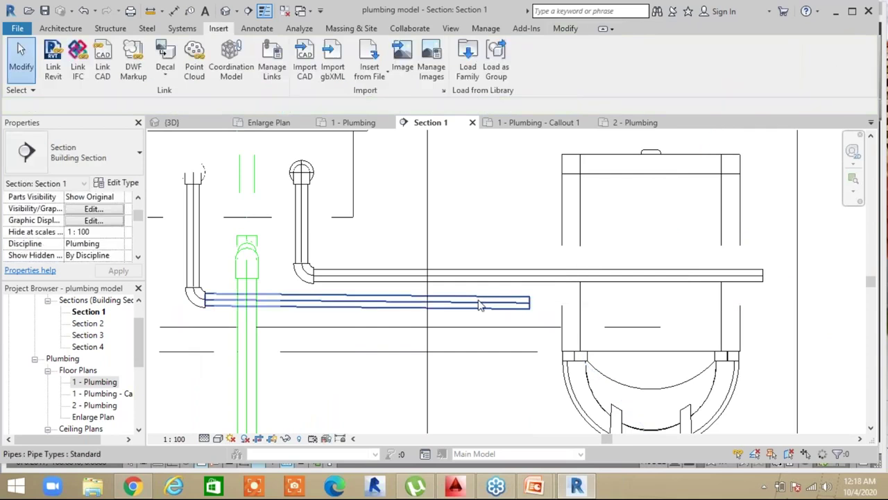
Check the slope and end offsets of the new horizontal pipe in Section 1
left_click(479, 303)
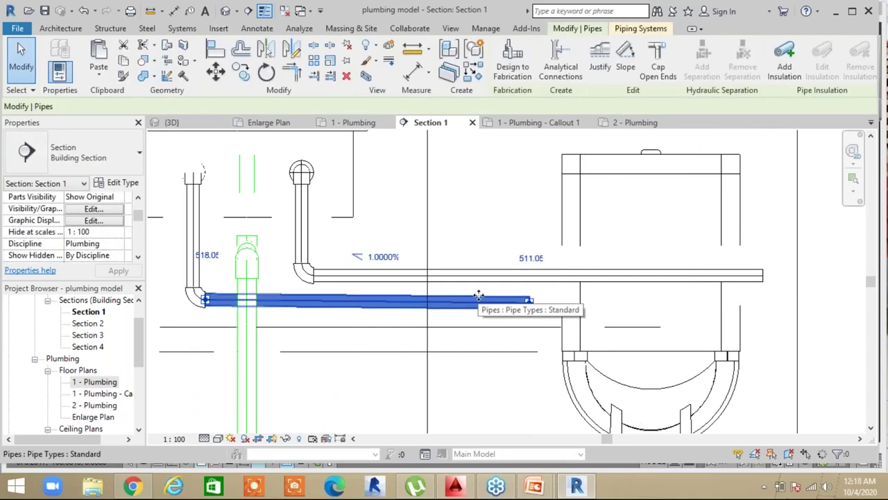
left_click(482, 190)
scroll(416, 284, "down", 2)
middle_click_drag(430, 318, 424, 305)
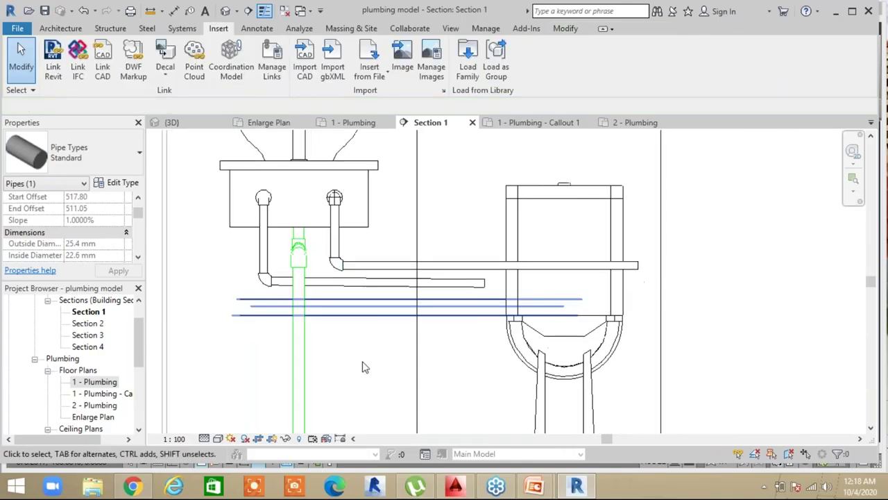
Select the sink piping in Section 1 and isolate it in a 3D selection box to view the new sloped pipe
left_click_drag(186, 146, 502, 308)
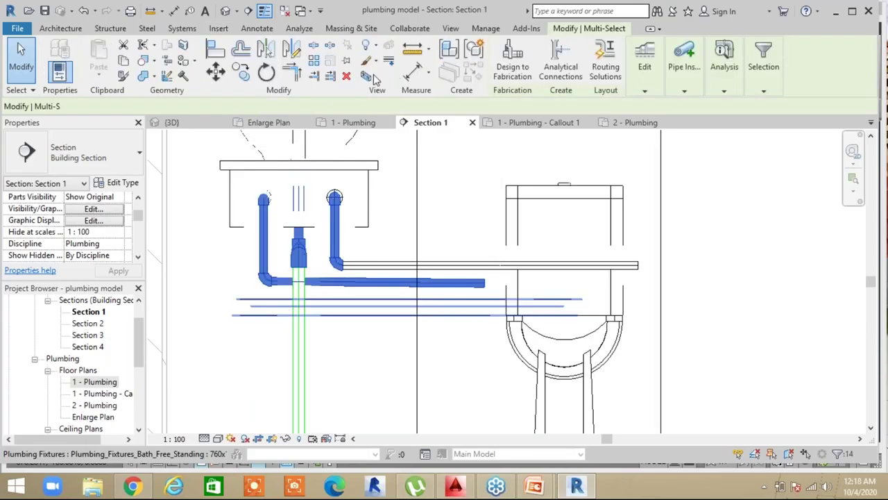
left_click(368, 76)
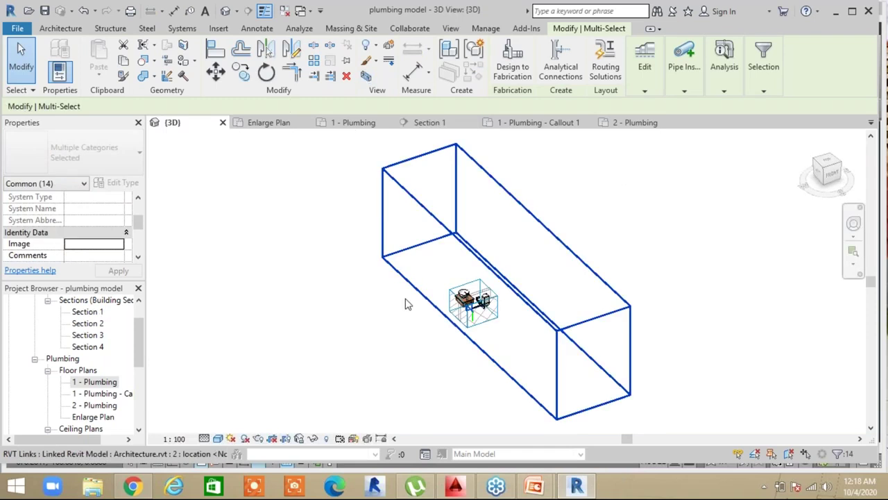
scroll(444, 317, "up", 3)
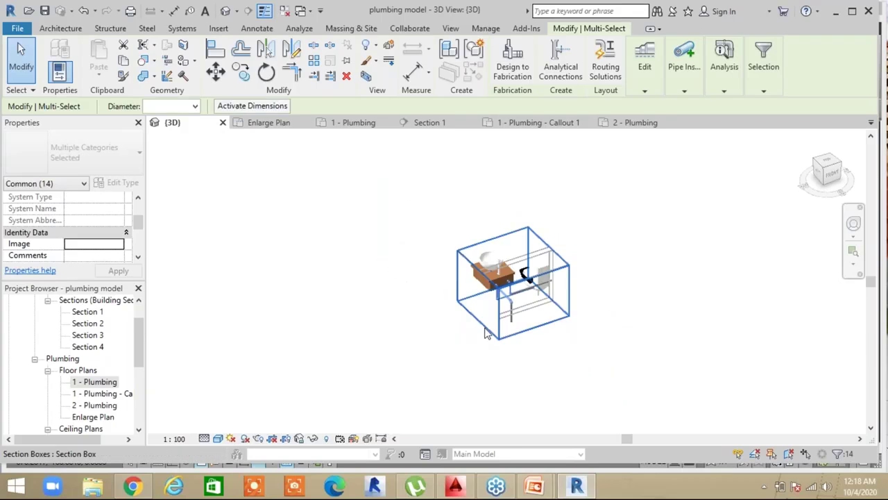
scroll(486, 333, "up", 2)
left_click(563, 349)
scroll(563, 349, "up", 3)
middle_click_drag(564, 350, 557, 386)
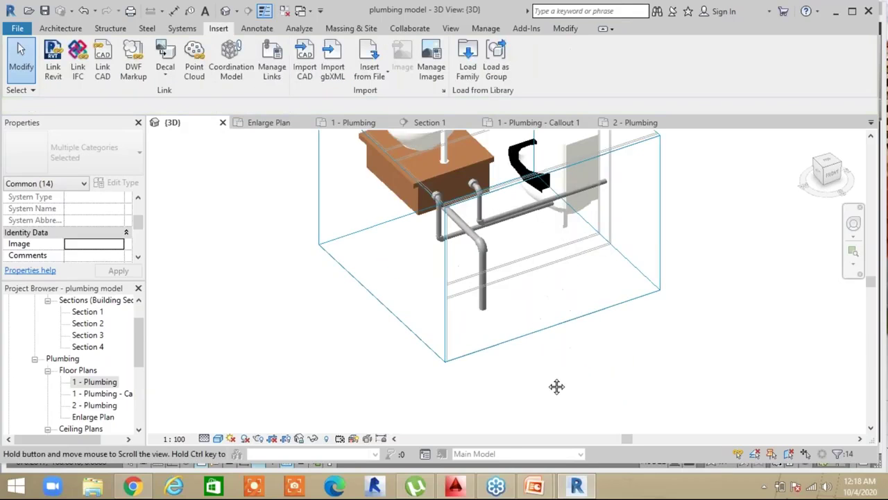
Examine the pipe runs, elbows and connections around the bathroom sink cabinet and toilet in the 3D view from several angles
scroll(440, 211, "up", 3)
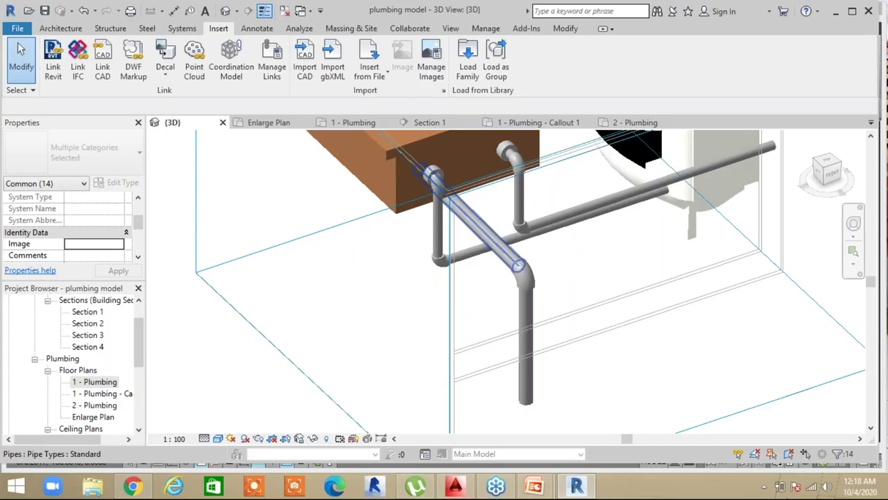
scroll(543, 237, "down", 2)
middle_click_drag(486, 326, 382, 357)
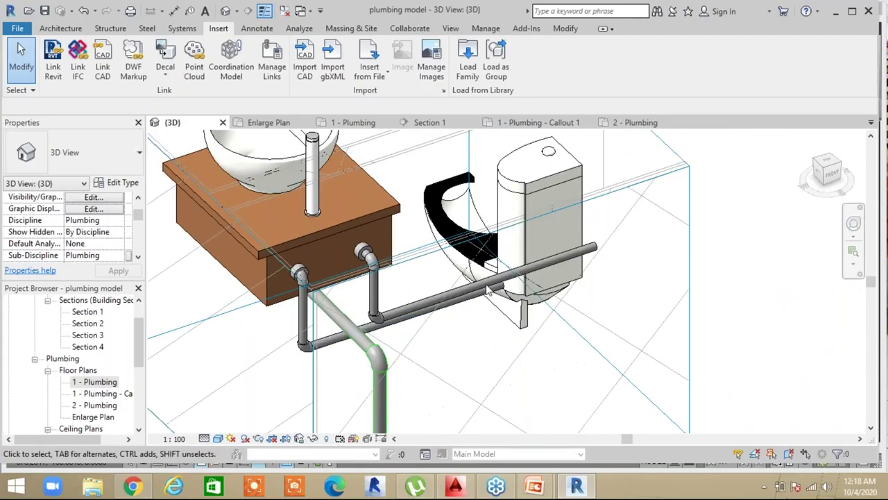
scroll(517, 295, "down", 2)
middle_click_drag(520, 280, 390, 346)
scroll(376, 316, "up", 2)
scroll(389, 345, "down", 1)
middle_click_drag(465, 375, 538, 278, "shift")
middle_click_drag(479, 278, 372, 319)
scroll(243, 343, "down", 2)
scroll(372, 320, "down", 1)
middle_click_drag(381, 276, 408, 414, "shift")
scroll(316, 161, "up", 4)
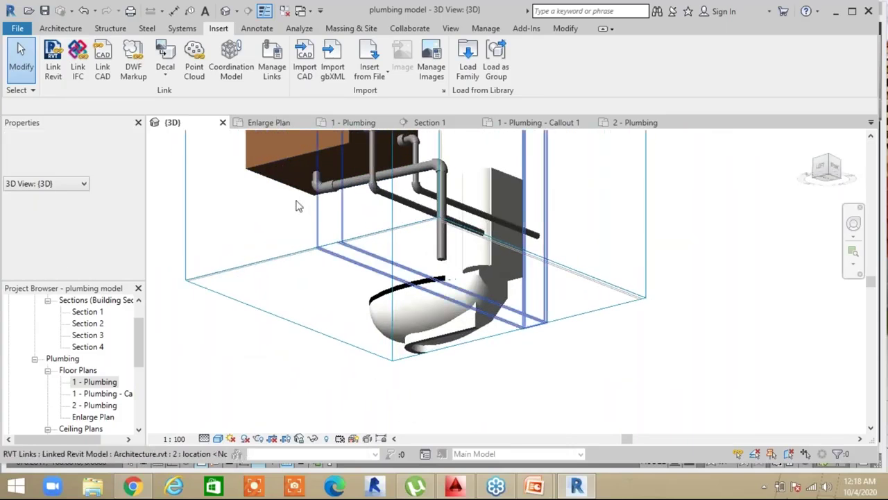
scroll(316, 183, "up", 2)
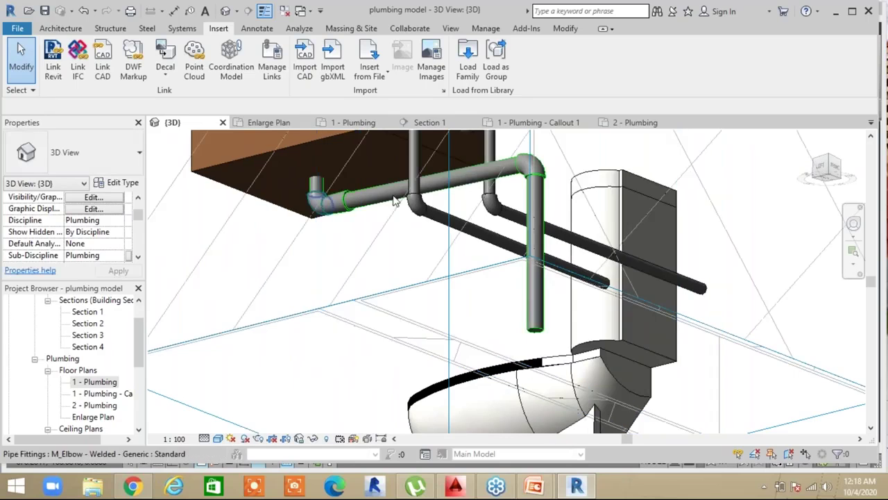
scroll(511, 271, "down", 10)
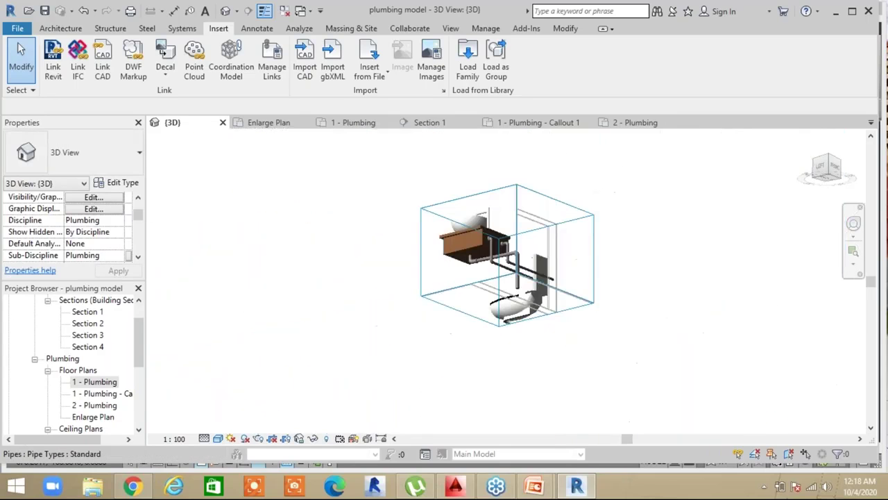
middle_click_drag(512, 271, 501, 354, "shift")
middle_click_drag(501, 354, 470, 154)
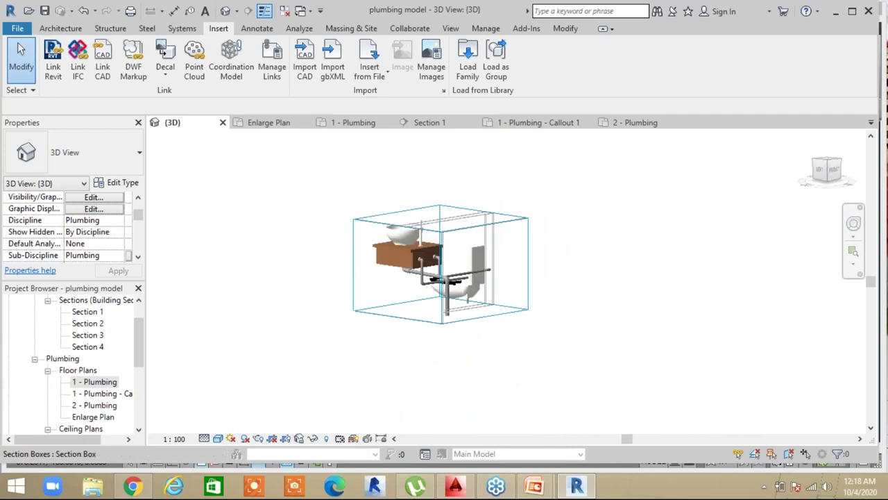
middle_click_drag(462, 270, 462, 296, "shift")
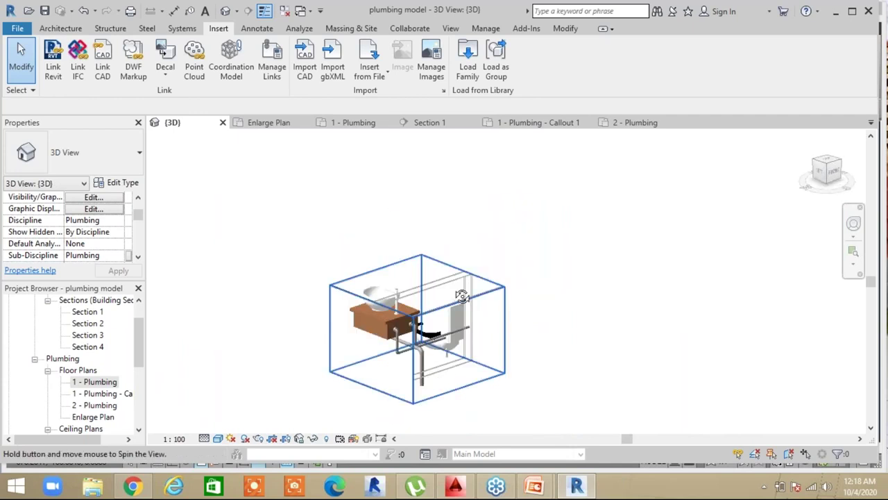
scroll(376, 315, "up", 4)
scroll(377, 269, "up", 2)
scroll(377, 269, "down", 2)
middle_click_drag(227, 196, 340, 270, "shift")
scroll(310, 286, "up", 2)
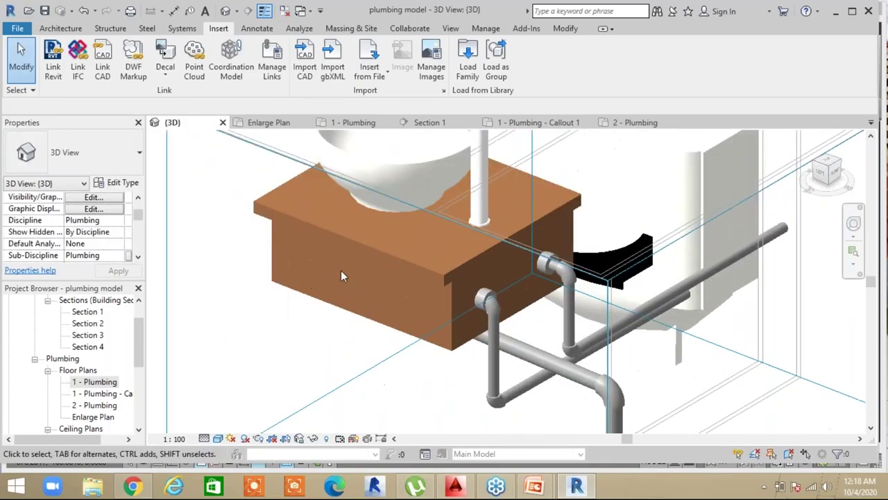
scroll(357, 317, "down", 1)
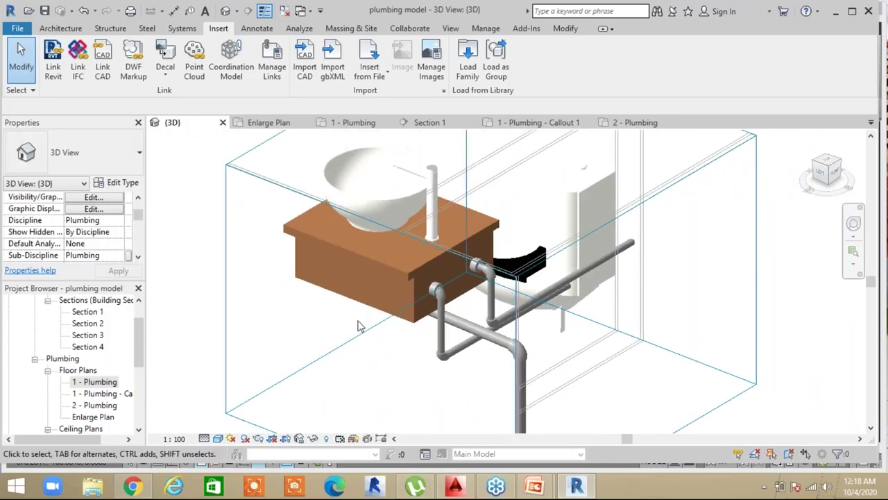
scroll(359, 322, "down", 2)
middle_click_drag(419, 363, 474, 327)
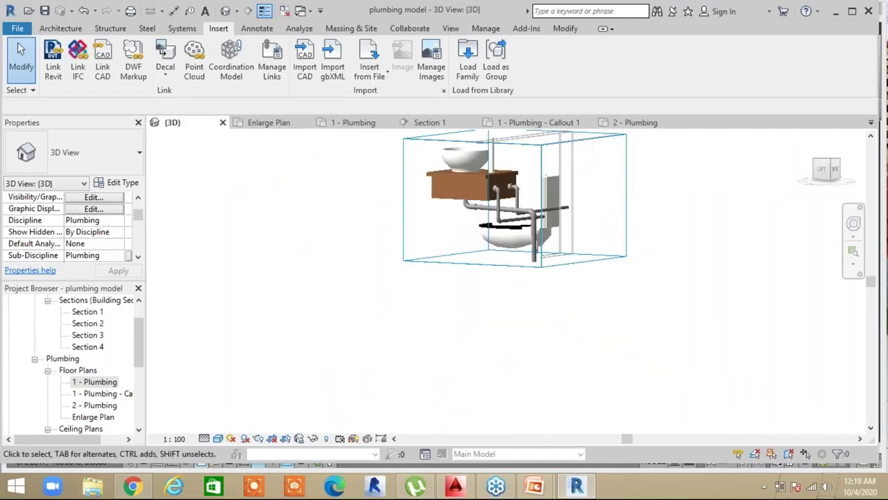
scroll(474, 327, "down", 3)
scroll(454, 266, "up", 2)
middle_click_drag(453, 267, 403, 200)
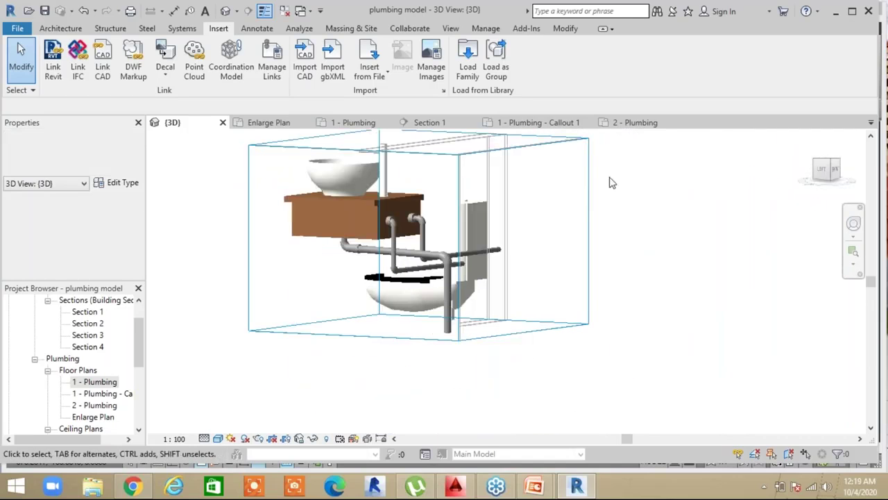
Open the 1 - Plumbing floor plan and open the bathroom sink's family for editing
double_click(95, 383)
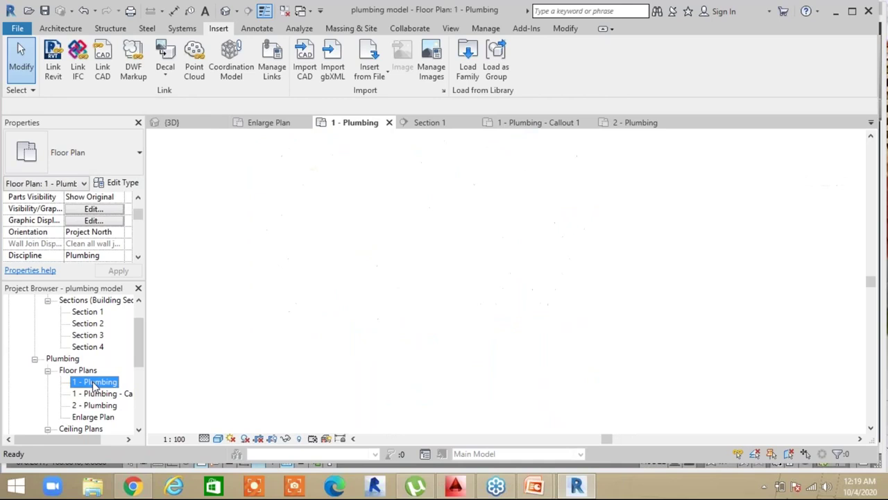
scroll(451, 353, "down", 1)
middle_click_drag(448, 374, 445, 390)
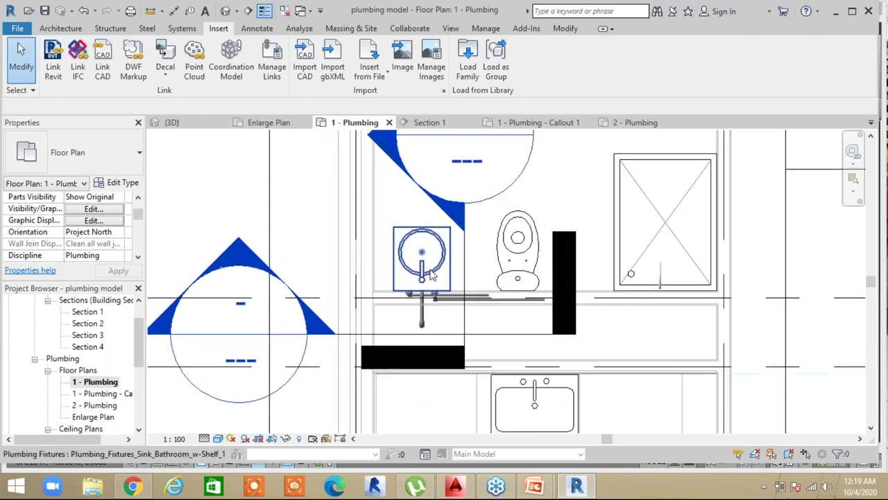
left_click(432, 270)
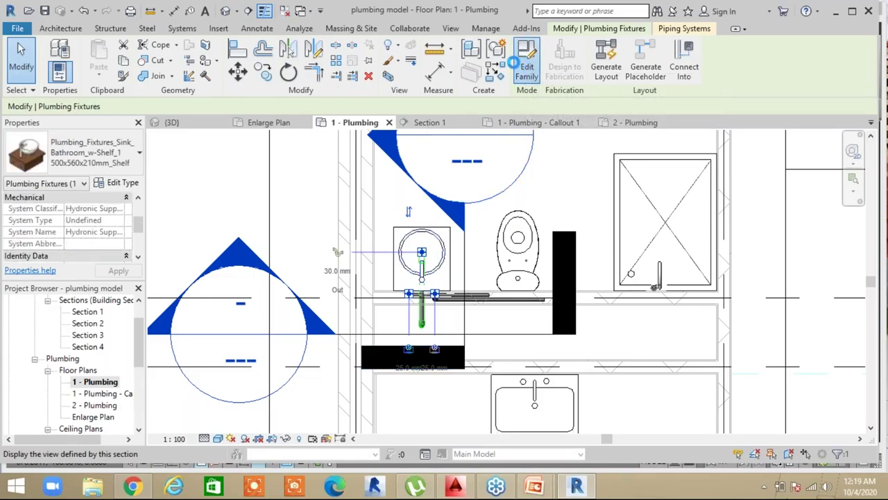
left_click(513, 63)
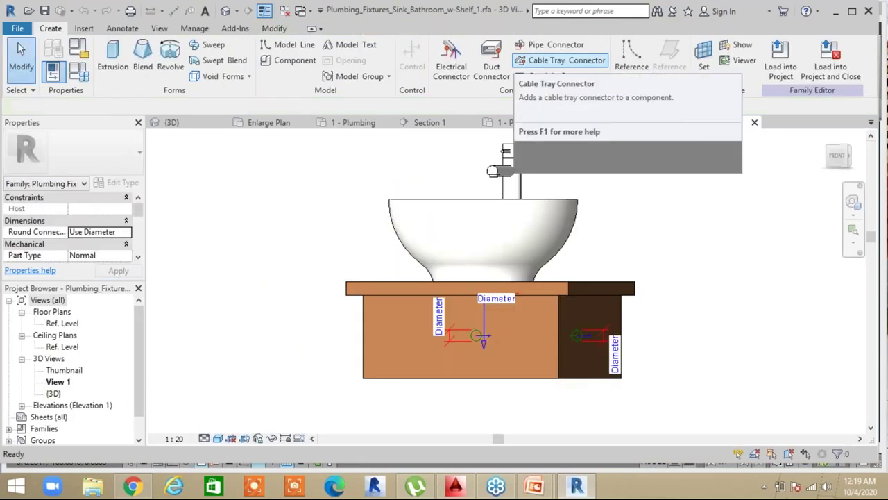
Set the work plane on the plain side face of the sink cabinet with Pick a plane, and show the work plane
middle_click_drag(591, 310, 480, 256)
middle_click_drag(563, 336, 481, 406)
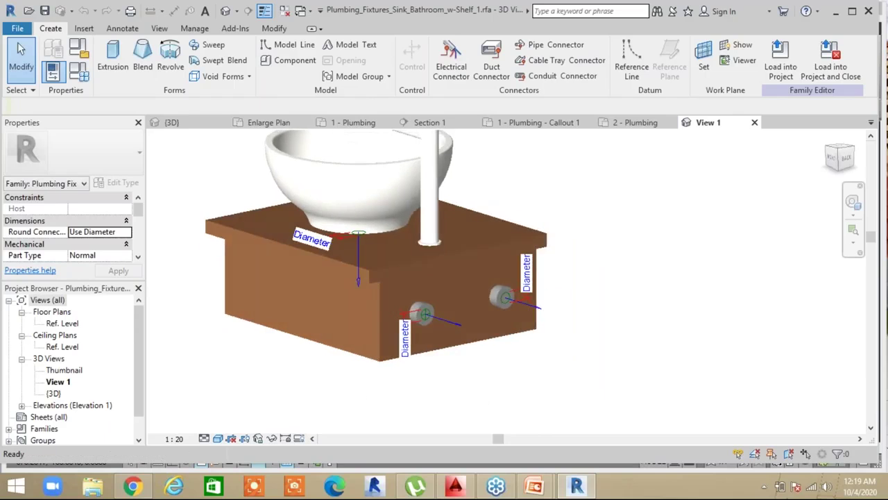
scroll(571, 351, "down", 3)
middle_click_drag(571, 351, 532, 334, "shift")
scroll(458, 381, "up", 2)
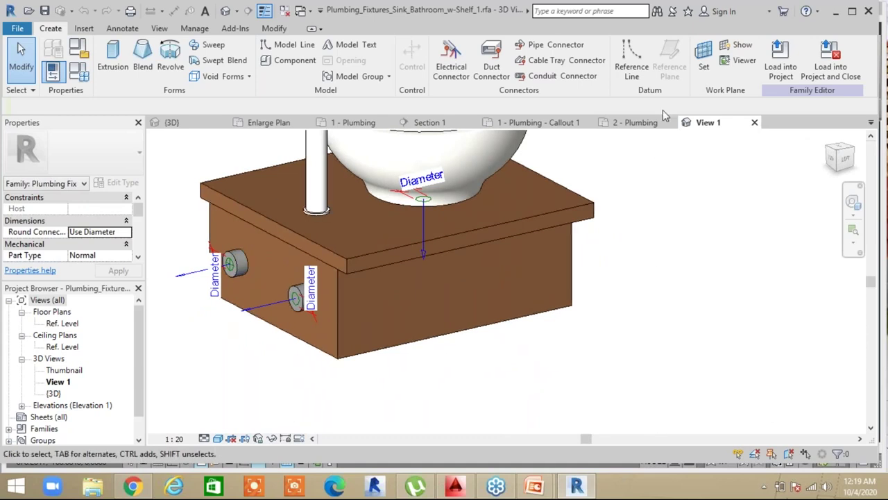
left_click(706, 54)
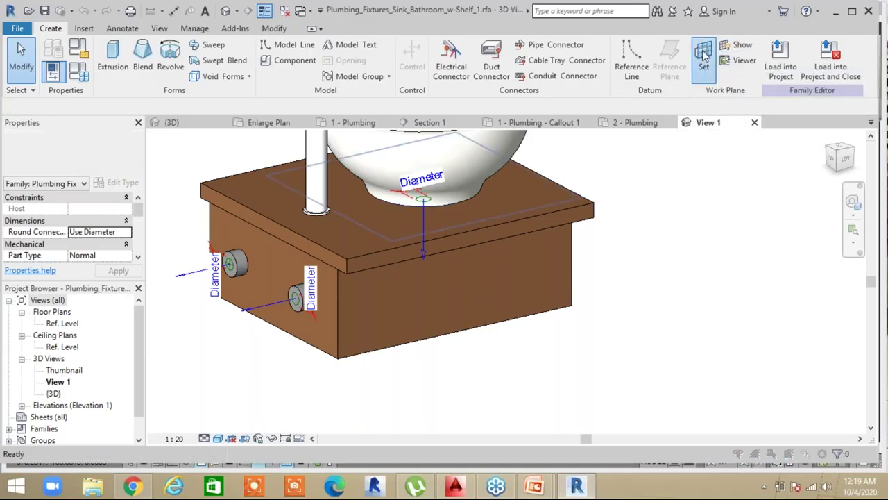
left_click(345, 254)
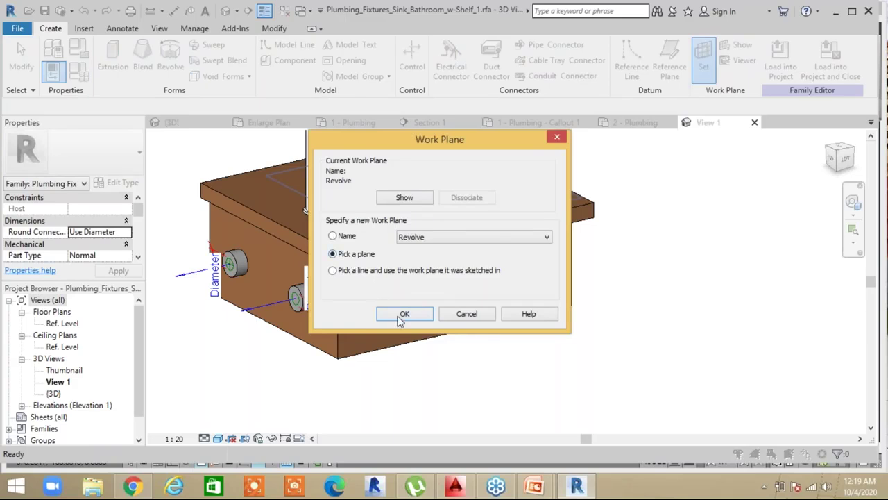
left_click(403, 314)
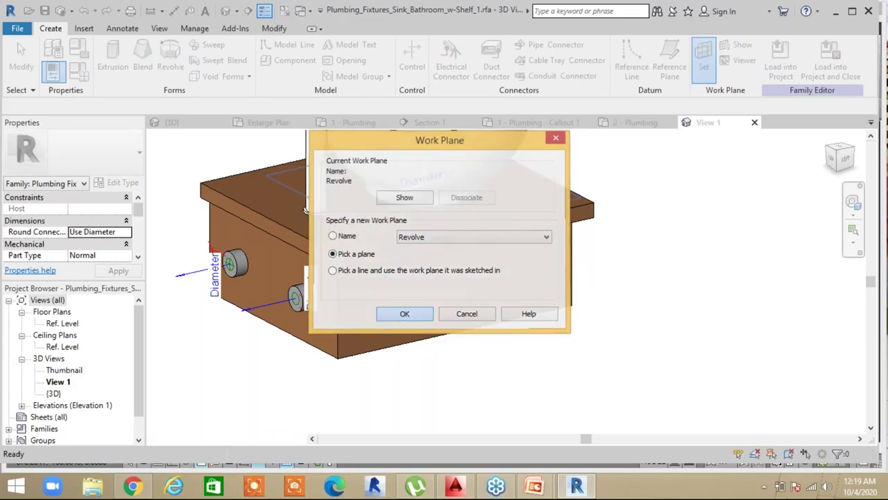
middle_click_drag(410, 324, 465, 315, "shift")
left_click(465, 314)
scroll(470, 333, "up", 3)
scroll(479, 336, "down", 2)
middle_click_drag(485, 338, 475, 323, "shift")
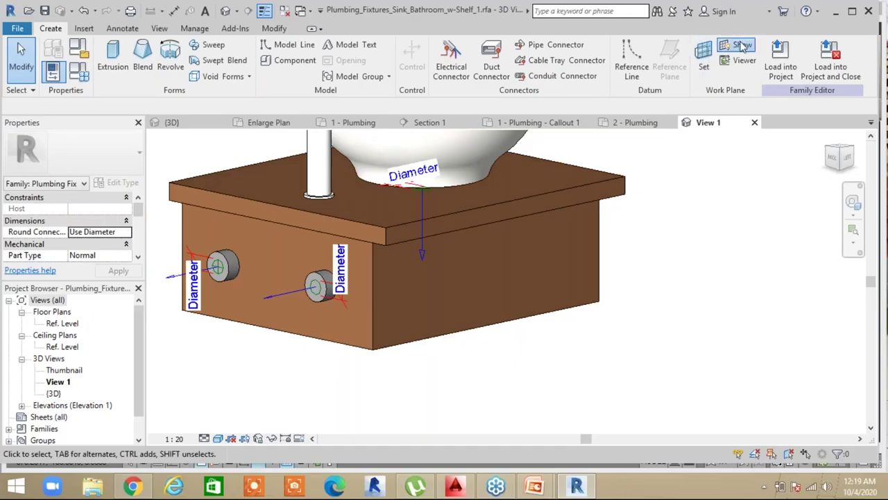
left_click(742, 46)
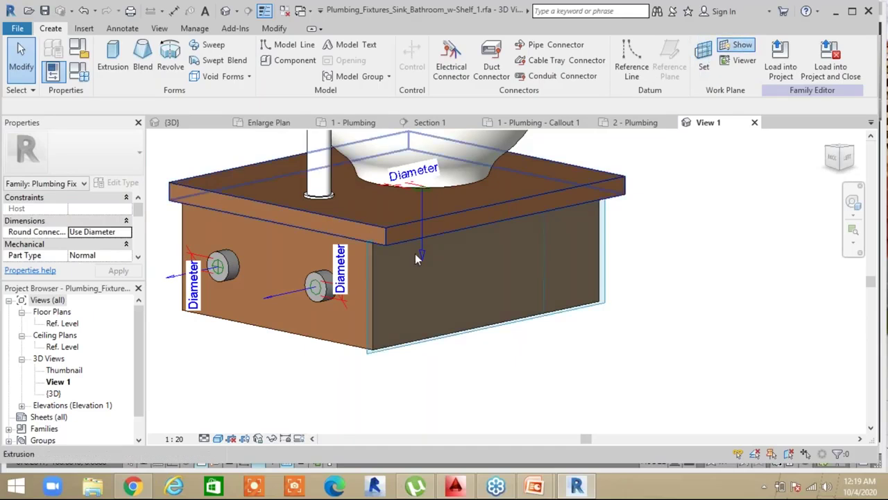
Create a 25 mm deep extrusion from a circle of 25 mm radius on the cabinet's side face
scroll(447, 326, "up", 3)
middle_click_drag(441, 328, 331, 338)
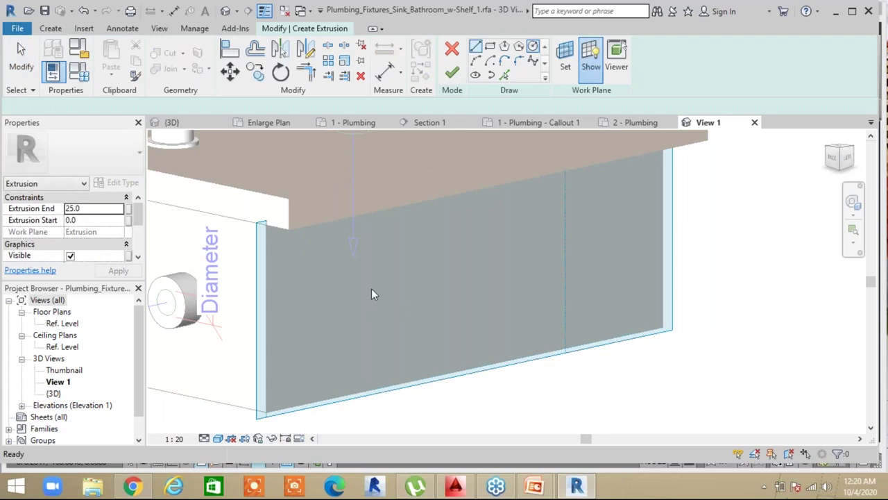
left_click(379, 285)
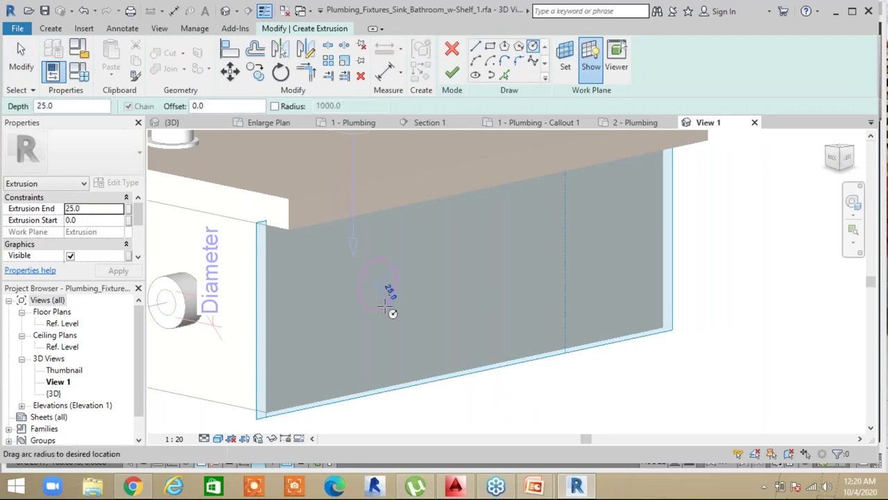
left_click(378, 310)
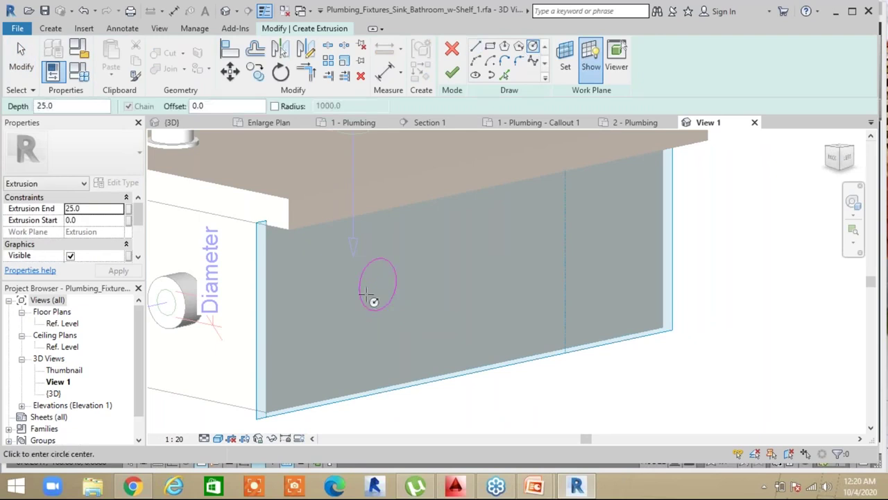
key("Escape")
scroll(367, 306, "up", 2)
key("Escape")
left_click(378, 310)
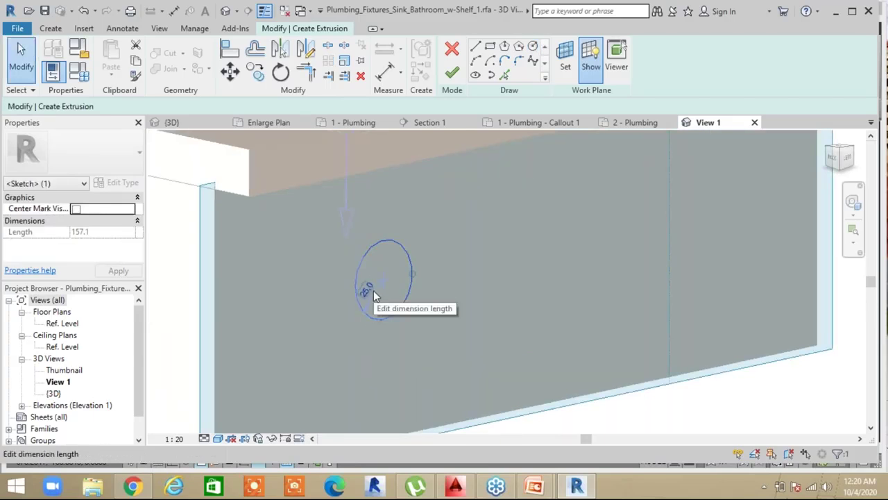
left_click(452, 74)
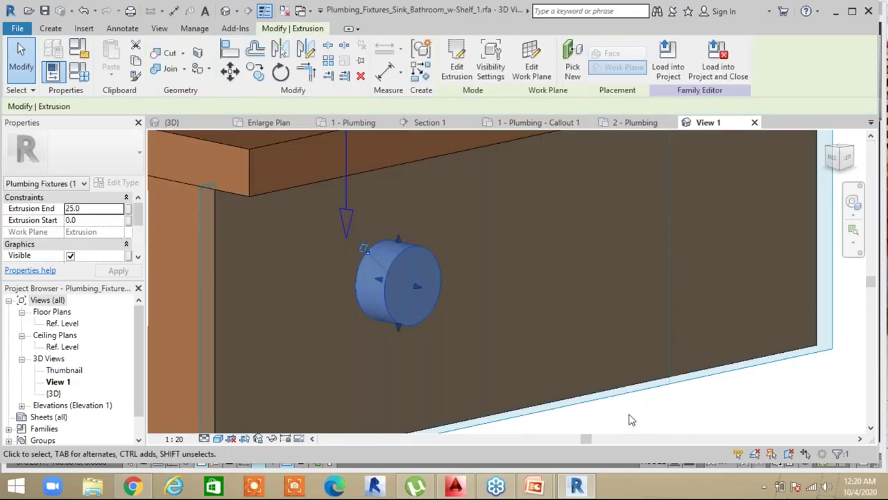
left_click(630, 421)
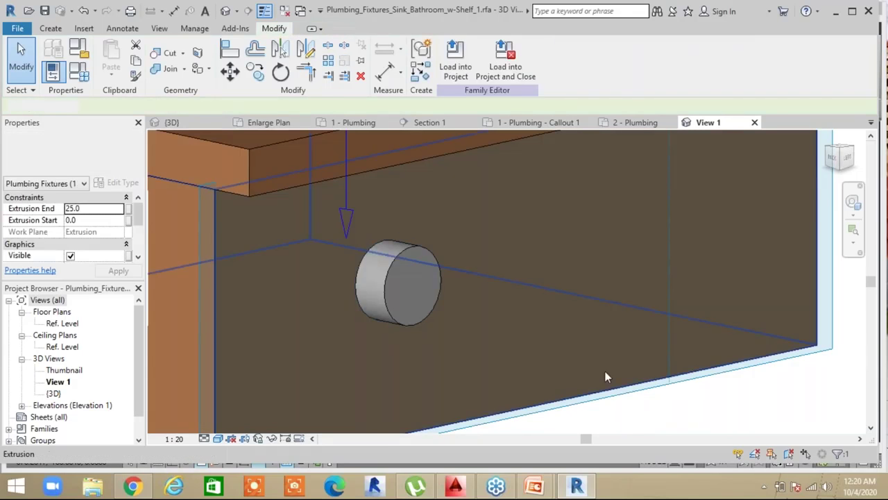
Place a Hydronic Supply pipe connector on the end face of the cylinder on the cabinet's plain side
scroll(603, 373, "down", 1)
middle_click_drag(589, 358, 538, 333)
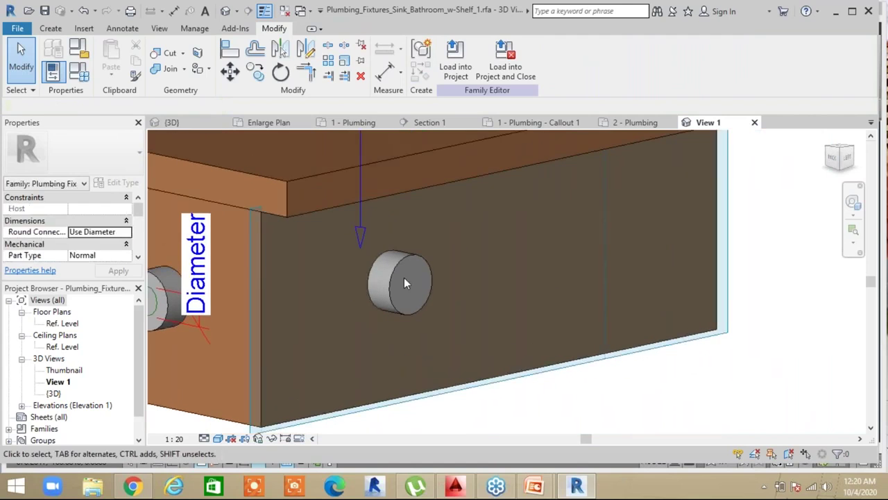
left_click(50, 28)
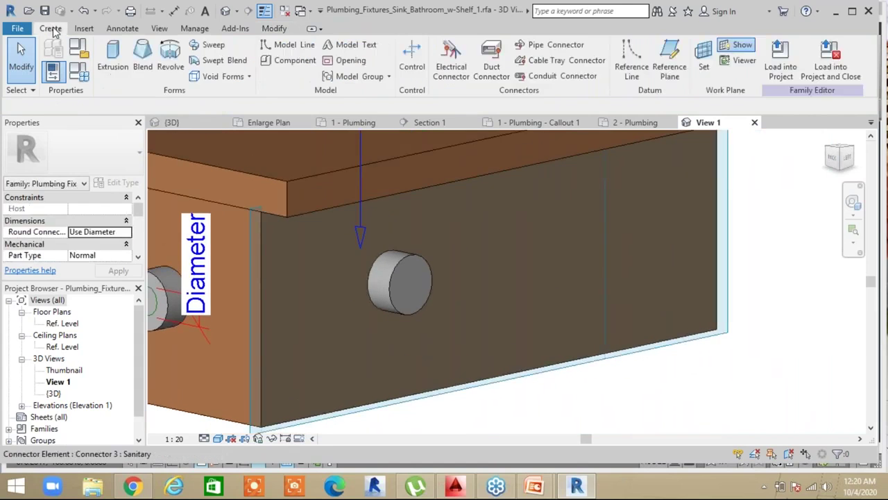
left_click(565, 46)
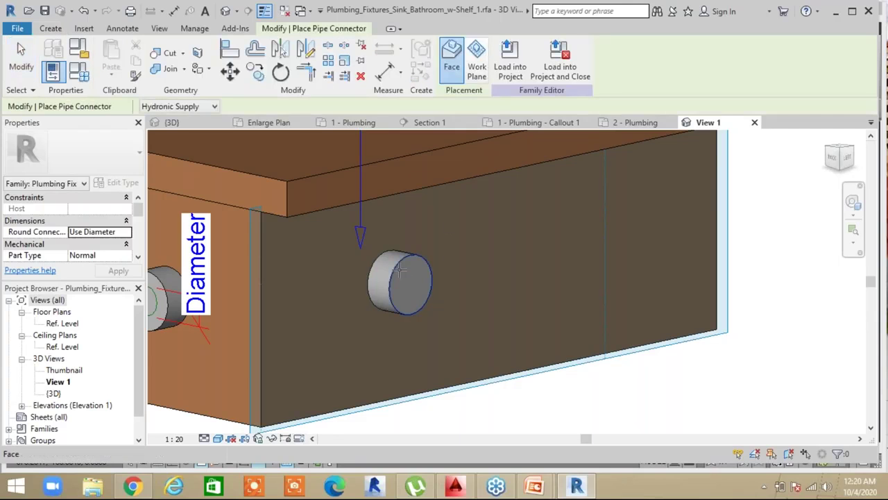
scroll(399, 271, "down", 5)
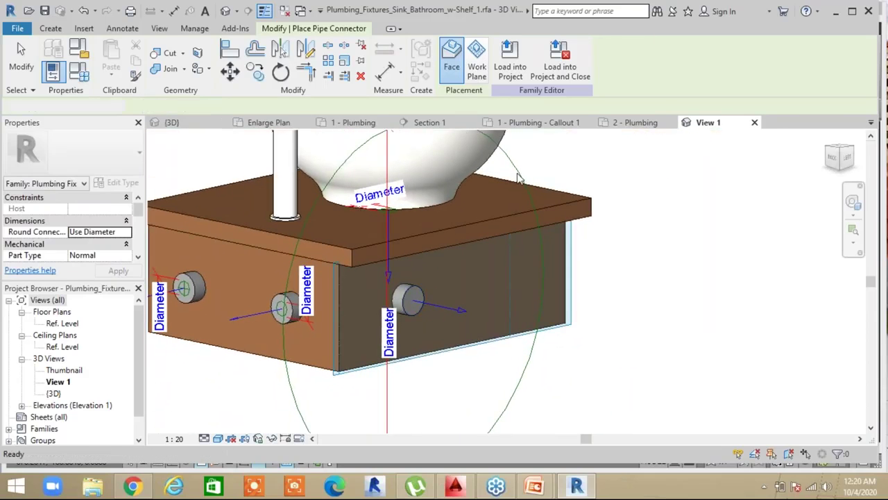
Set the diameter of the pipe connector on the new side outlet cylinder to 25 mm
left_click(414, 288)
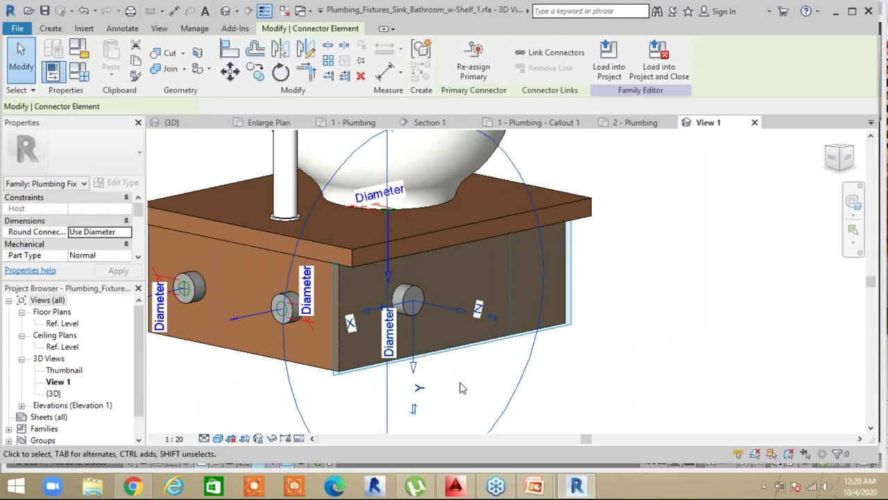
left_click(184, 288)
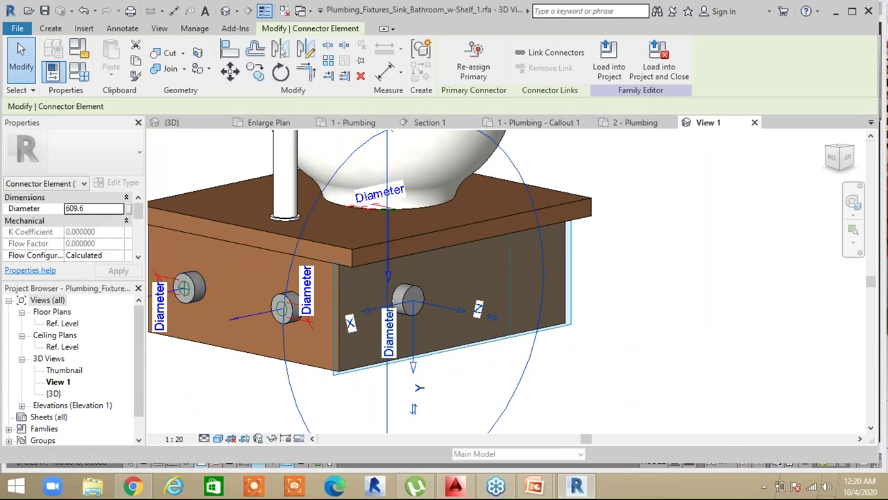
type("25")
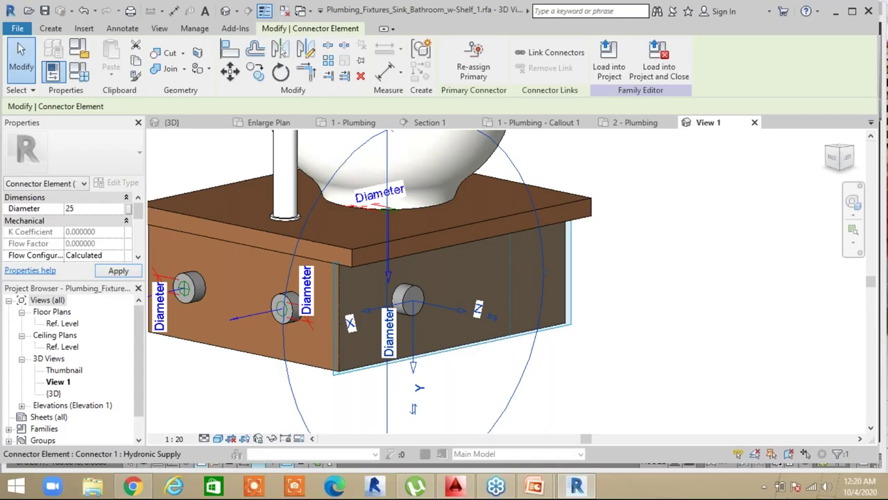
left_click(118, 270)
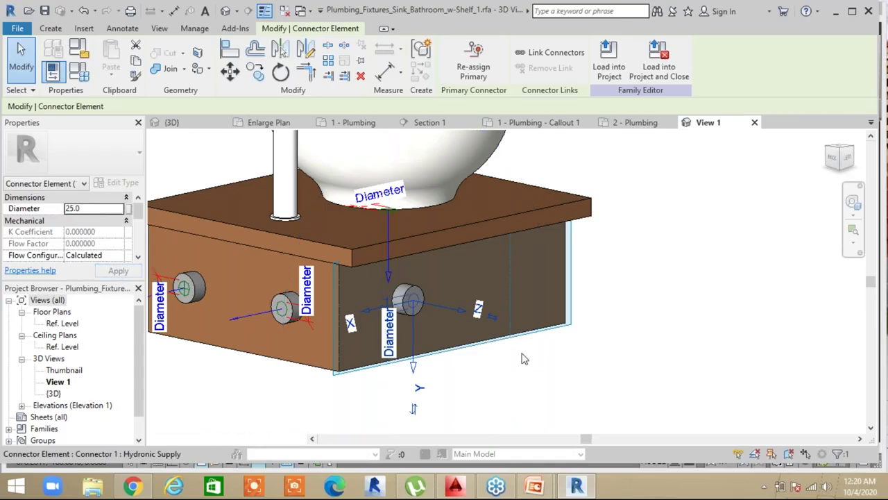
left_click(650, 395)
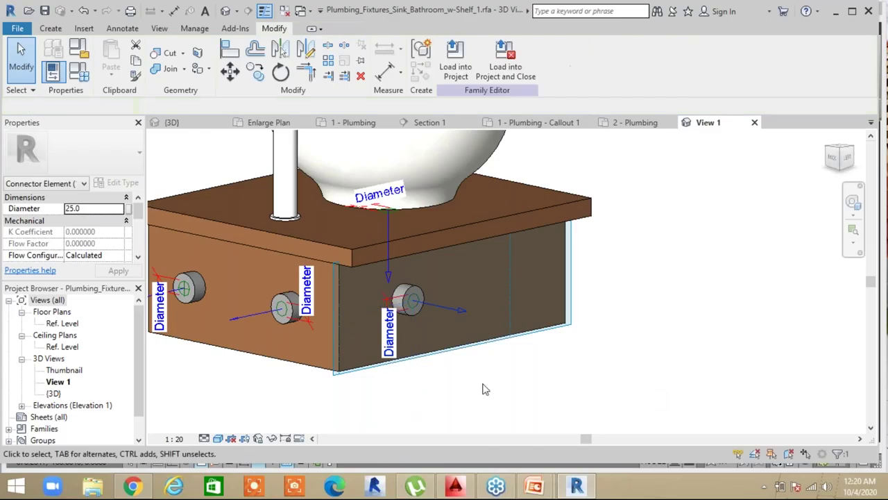
Load the edited sink family into the plumbing model, overwriting the existing version
scroll(465, 393, "up", 5)
scroll(374, 258, "up", 3)
middle_click_drag(448, 354, 524, 412)
scroll(437, 298, "down", 8)
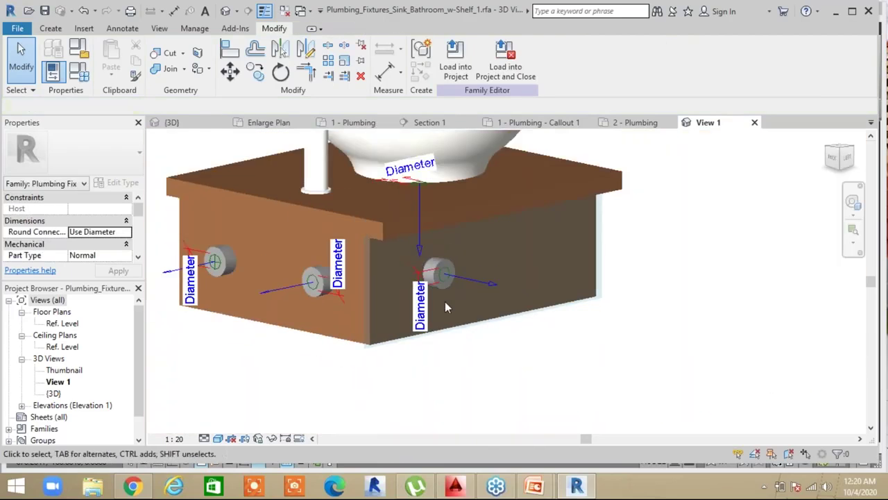
left_click(455, 63)
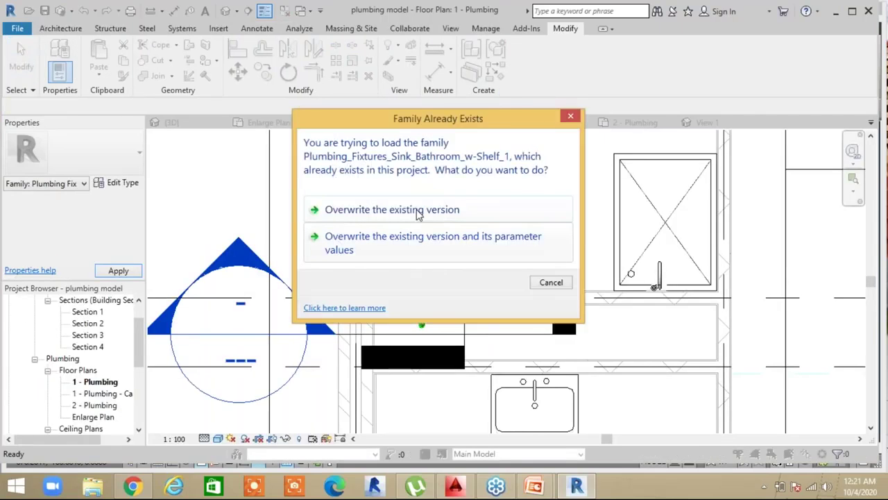
left_click(392, 209)
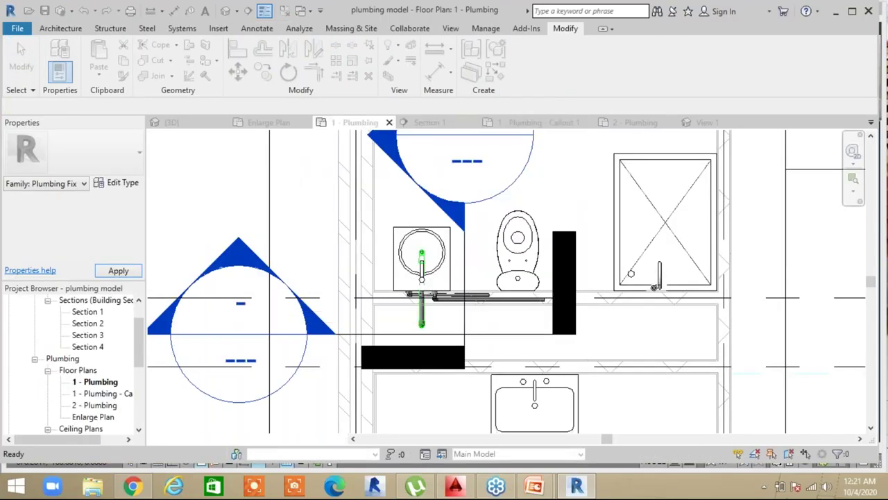
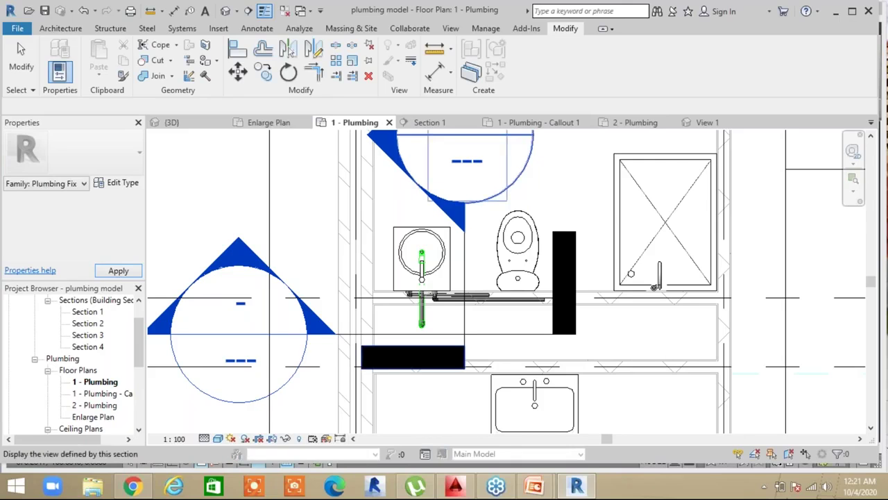
key("Escape")
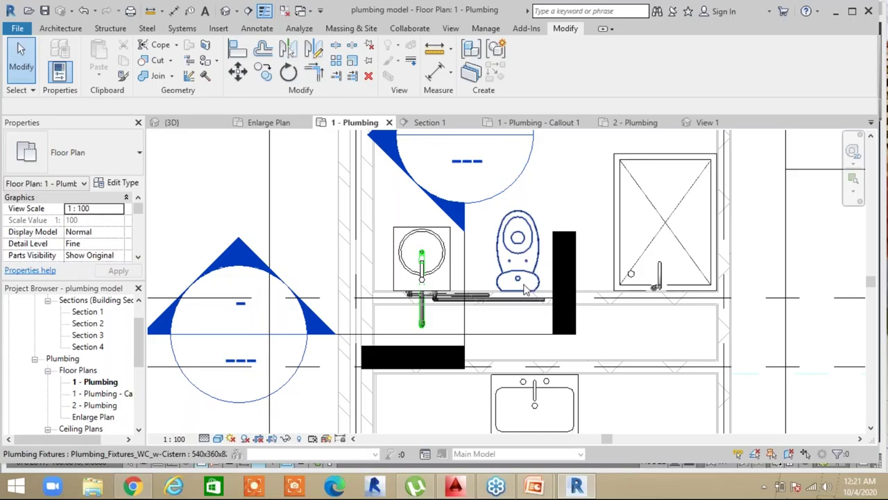
Draw a short 25 mm pipe from the bathroom sink's new side connector toward the toilet in the floor plan
left_click(448, 279)
scroll(448, 278, "up", 4)
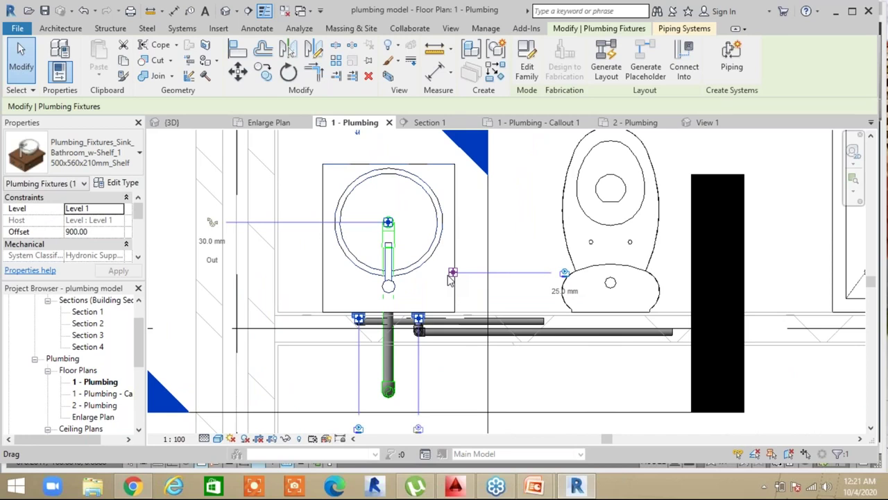
scroll(450, 279, "up", 2)
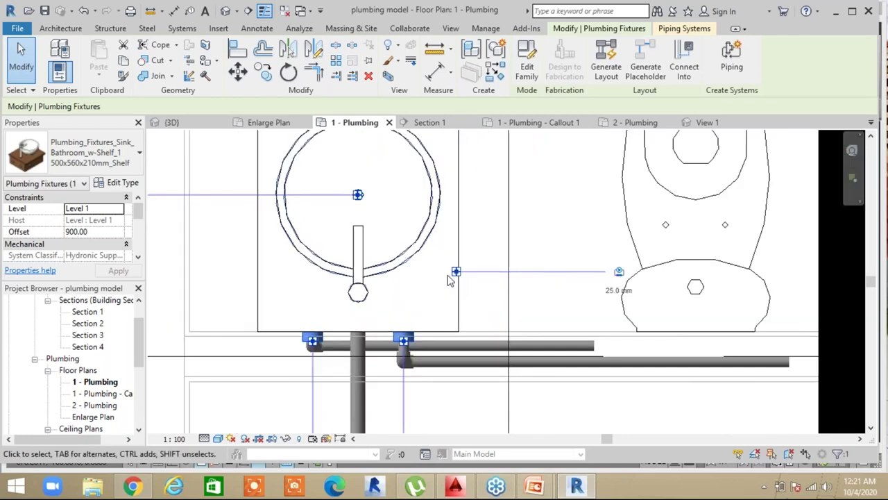
left_click(568, 277)
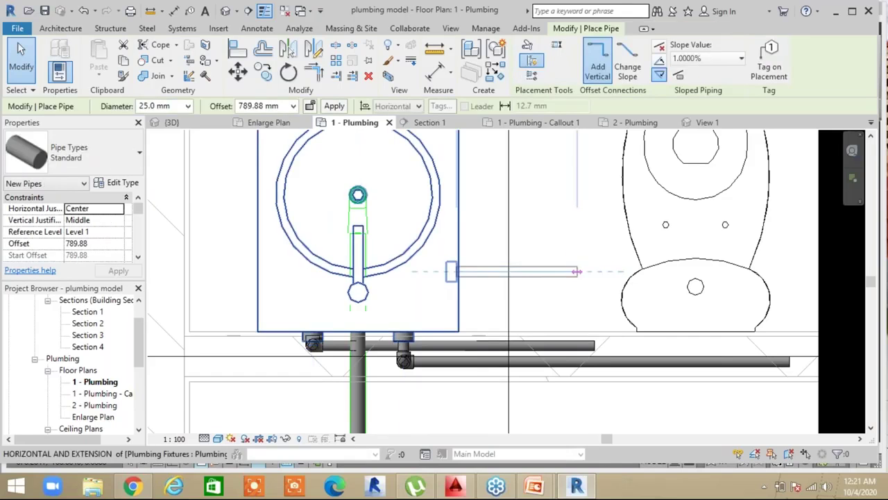
left_click(577, 271)
scroll(499, 280, "down", 1)
key("Escape")
key("Escape")
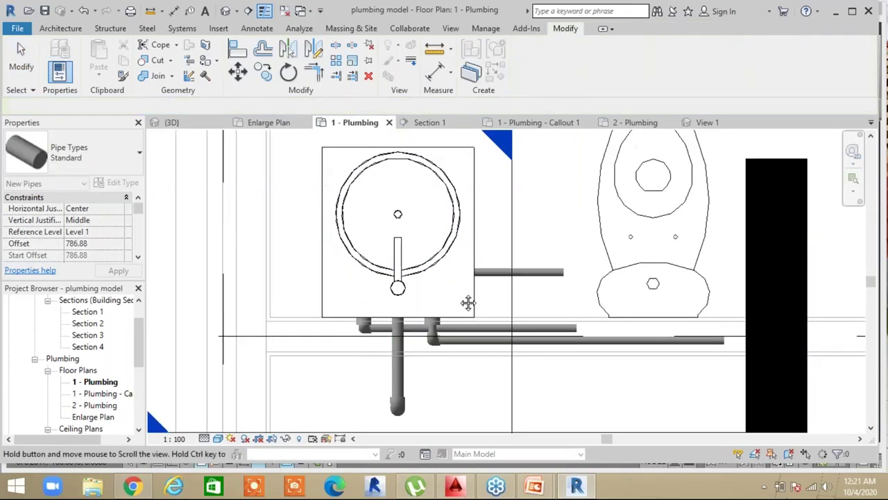
Isolate the bathroom sink and its piping in a 3D selection box and examine the pipe on the side outlet
scroll(458, 309, "down", 3)
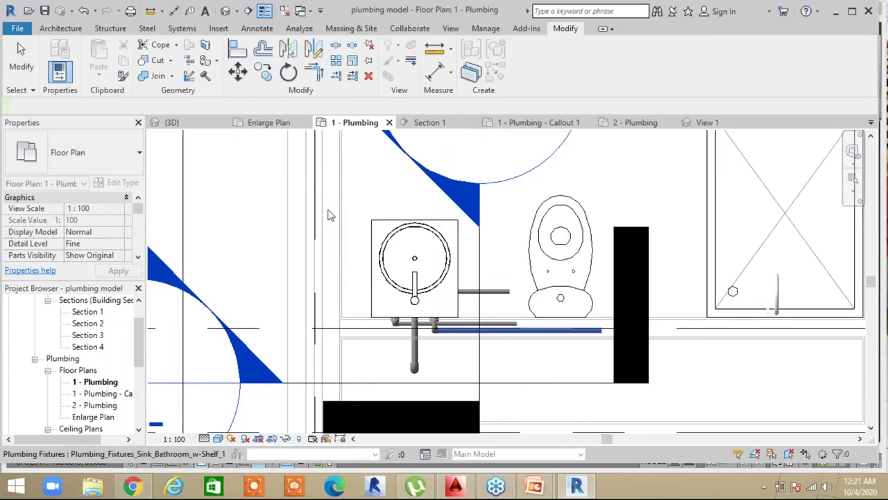
left_click_drag(257, 184, 545, 373)
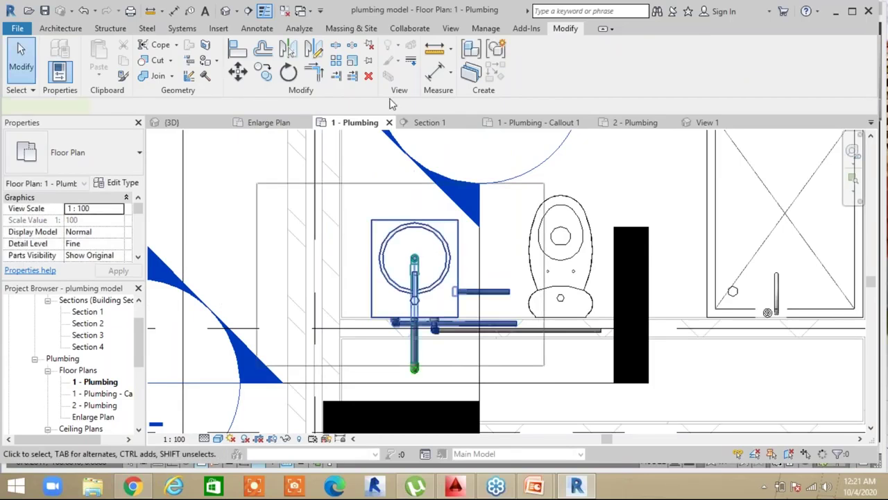
left_click(393, 77)
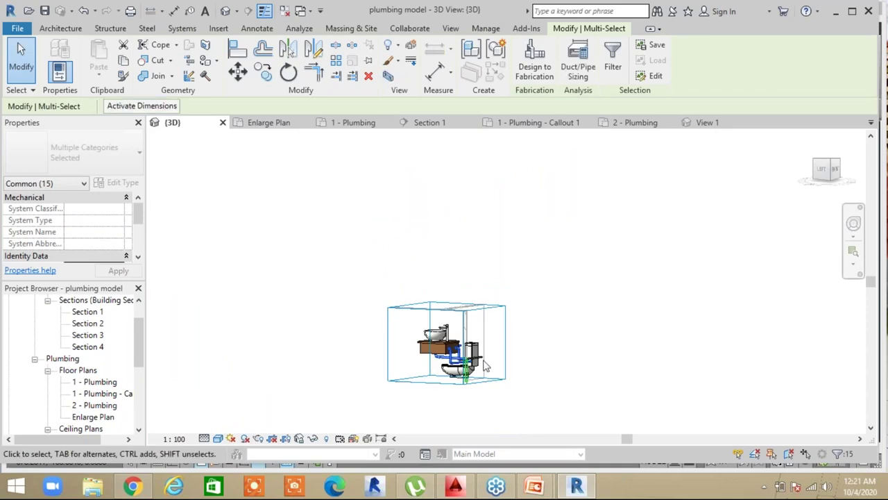
scroll(485, 355, "up", 1)
scroll(422, 398, "up", 6)
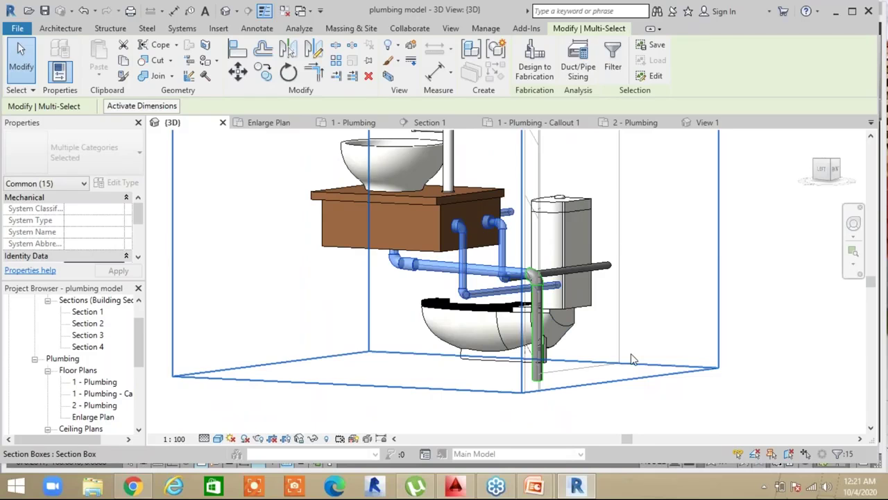
middle_click_drag(627, 350, 469, 384, "shift")
scroll(593, 290, "up", 5)
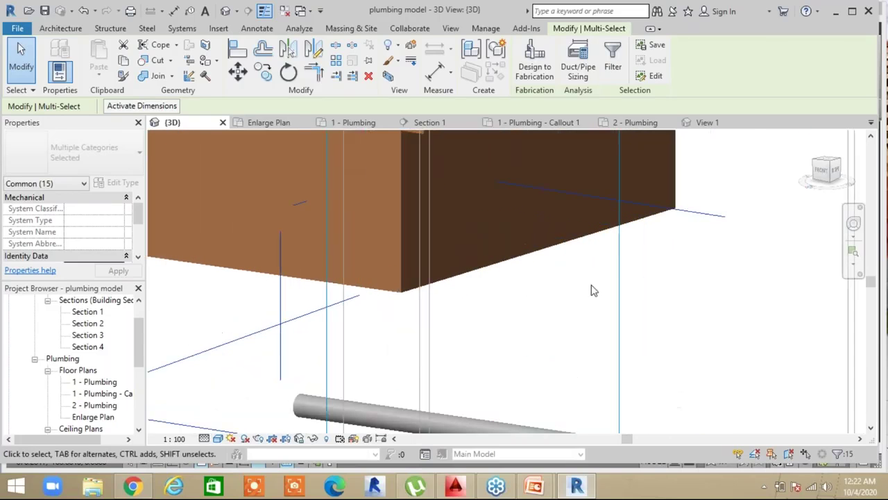
left_click(560, 319)
scroll(560, 319, "down", 1)
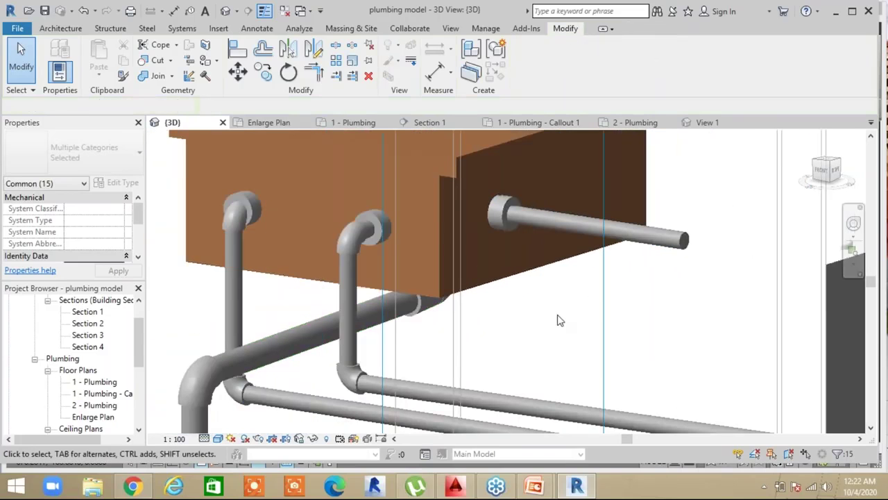
scroll(559, 320, "down", 1)
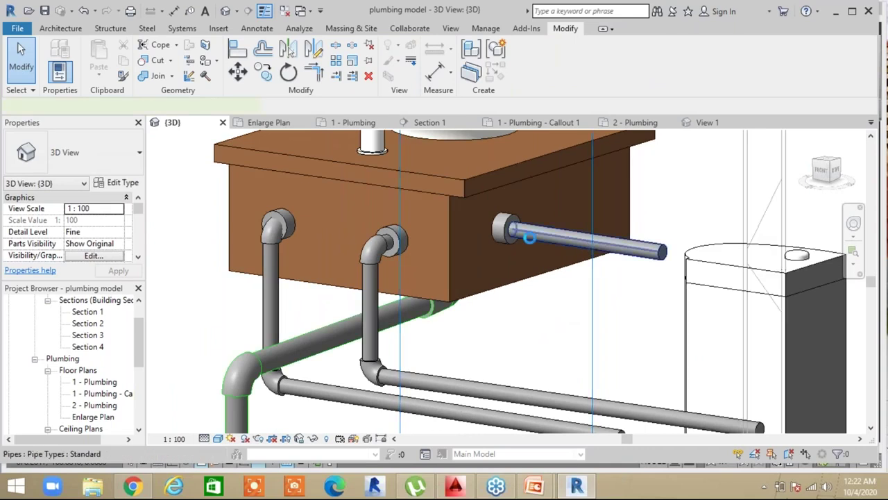
Delete the pipe attached to the outlet on the sink cabinet's side
left_click(527, 236)
key("Delete")
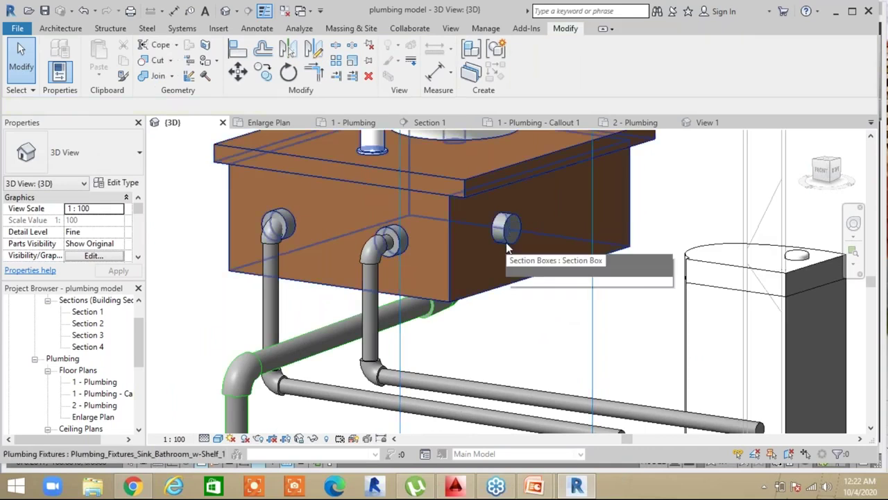
Turn off the section box of the {3D} view and clear the selection of the linked architecture model
scroll(516, 308, "down", 2)
scroll(515, 308, "down", 3)
middle_click_drag(512, 316, 288, 50, "shift")
middle_click_drag(541, 326, 607, 336, "shift")
left_click_drag(138, 208, 145, 229)
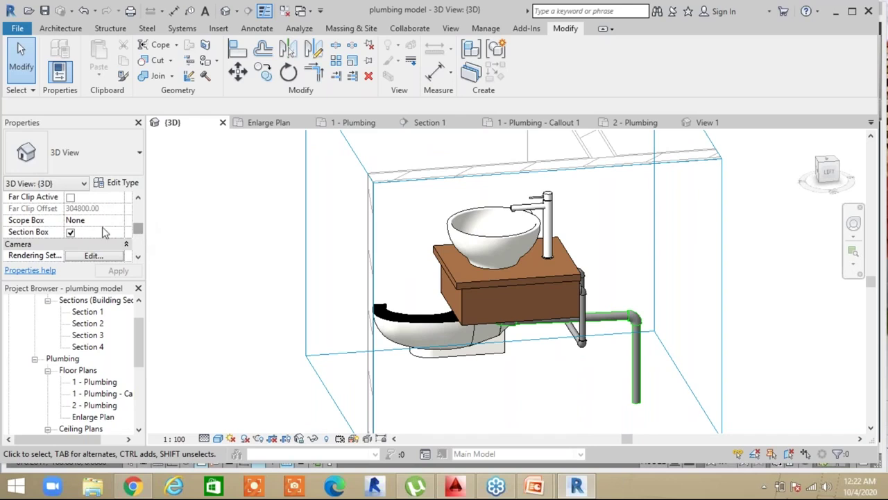
left_click(70, 233)
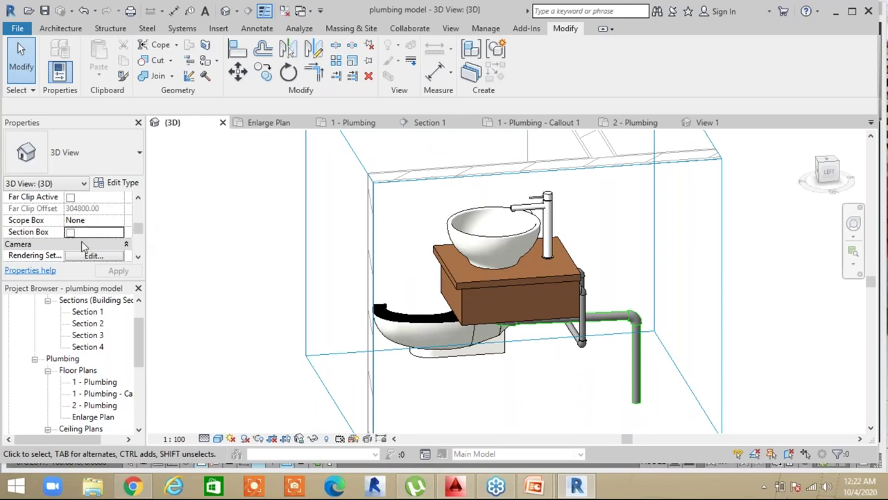
left_click(250, 303)
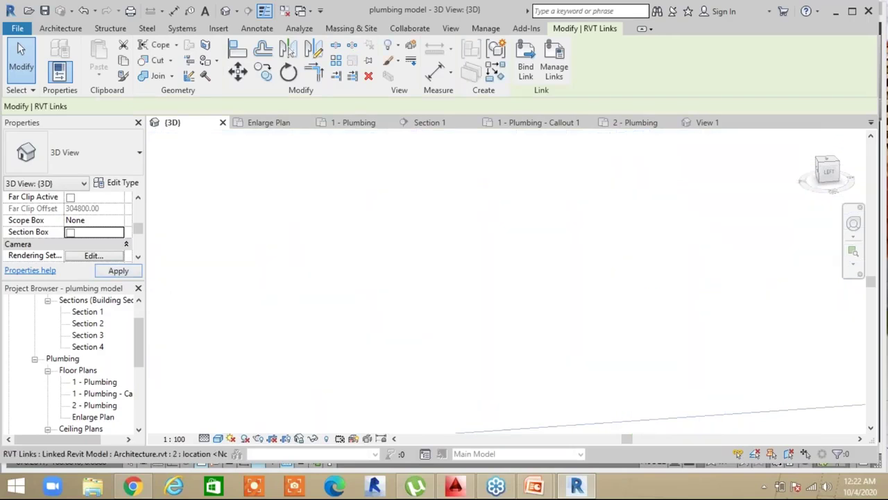
scroll(445, 292, "down", 6)
mouse_move(446, 303)
middle_mouse_down()
mouse_move(451, 341)
mouse_move(452, 315)
middle_mouse_up()
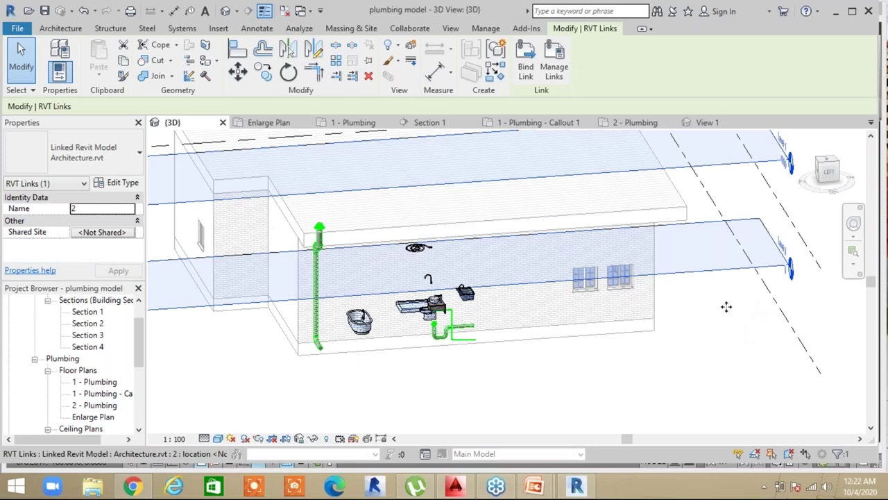
left_click(823, 150)
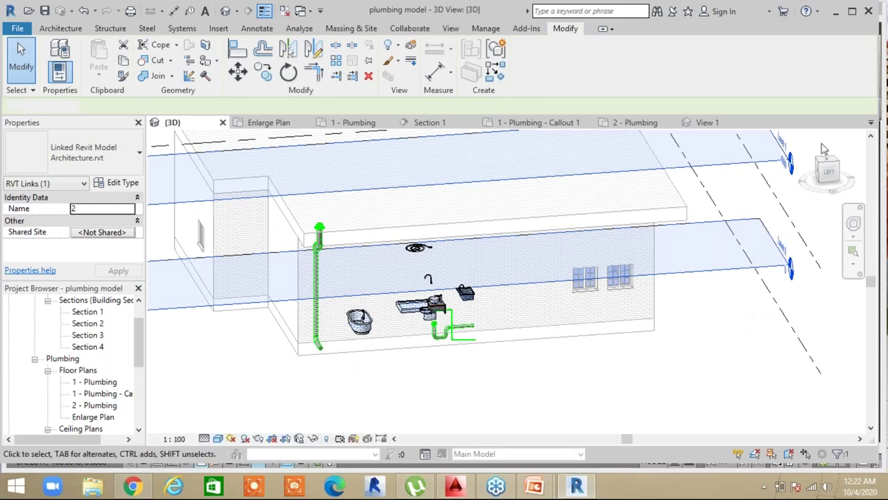
Examine the plumbing fixtures and their piping from above and from the building's outer wall in the 3D view
left_click(827, 161)
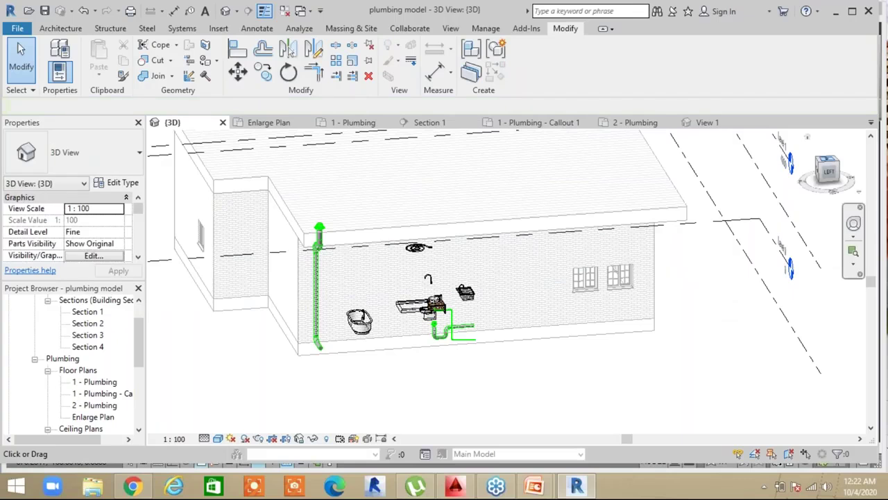
scroll(505, 319, "up", 5)
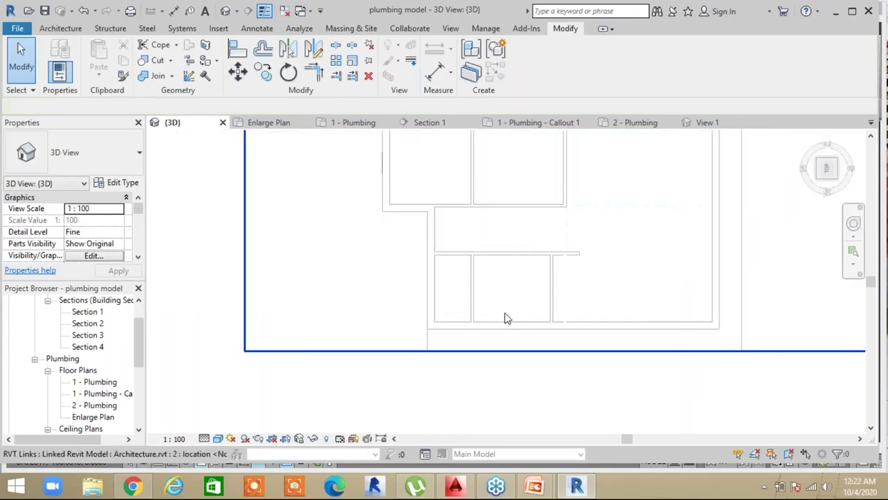
middle_click_drag(555, 323, 414, 314)
scroll(416, 314, "up", 4)
scroll(430, 347, "down", 3)
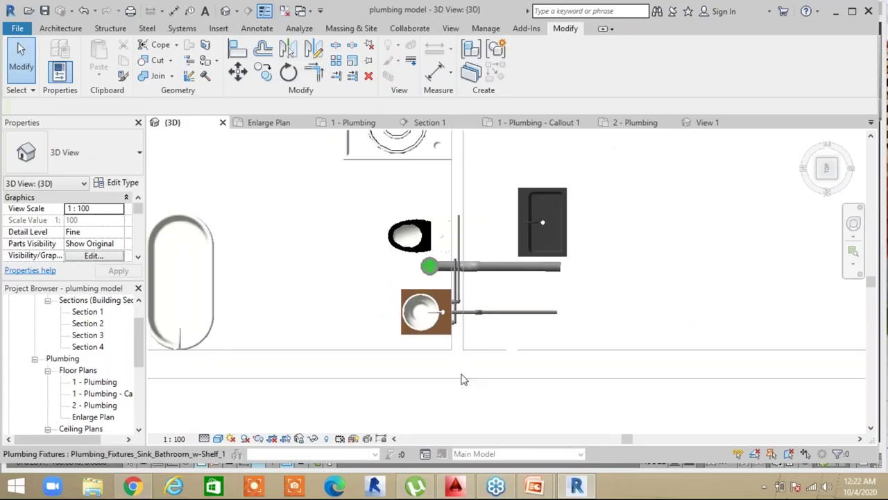
scroll(464, 375, "down", 4)
middle_click_drag(438, 361, 593, 351, "shift")
scroll(381, 349, "up", 1)
middle_click_drag(380, 348, 437, 295, "shift")
scroll(451, 278, "down", 3)
scroll(438, 334, "up", 2)
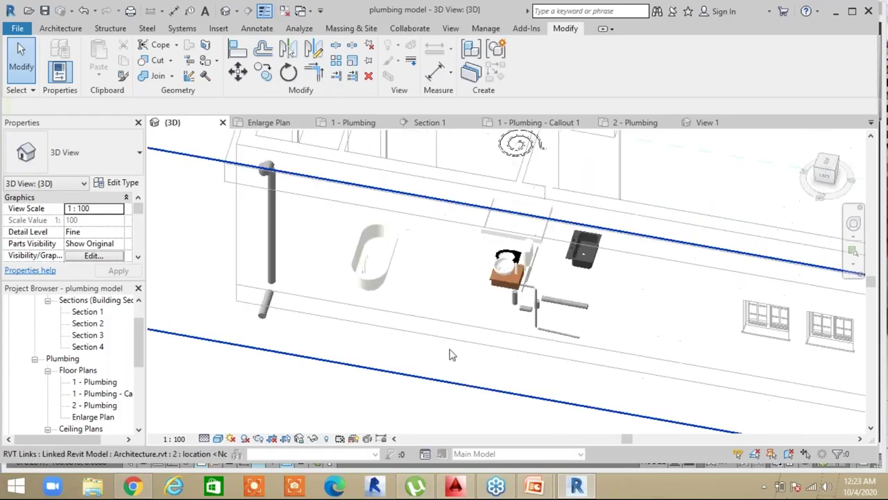
scroll(450, 354, "up", 2)
scroll(505, 338, "up", 2)
middle_click_drag(505, 338, 497, 306, "shift")
middle_click_drag(498, 306, 446, 410)
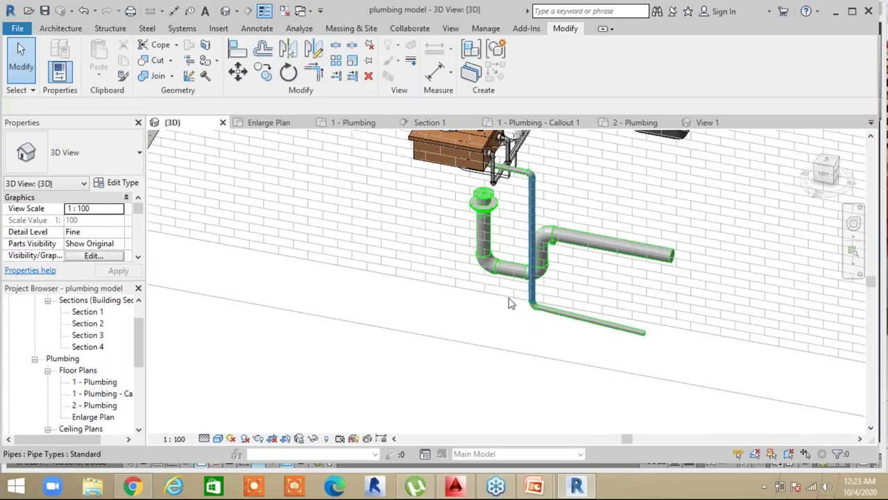
scroll(484, 320, "down", 6)
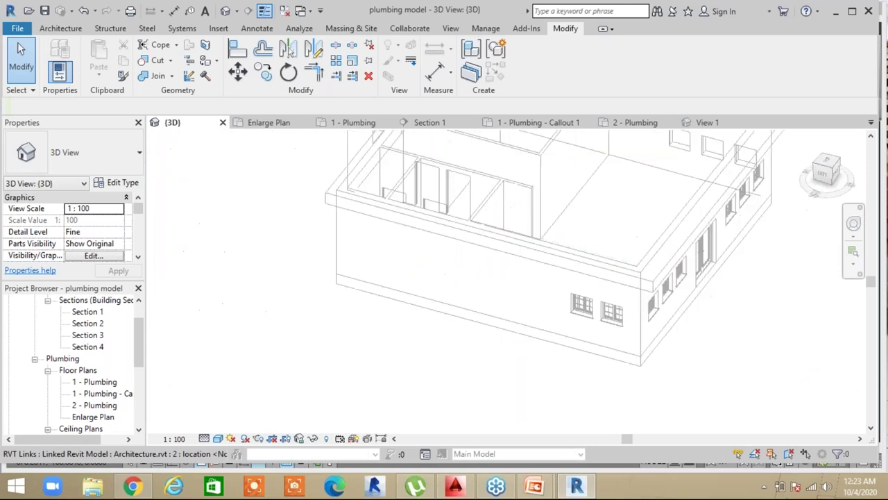
Open the 1 - Plumbing floor plan at the bathroom
left_click(96, 382)
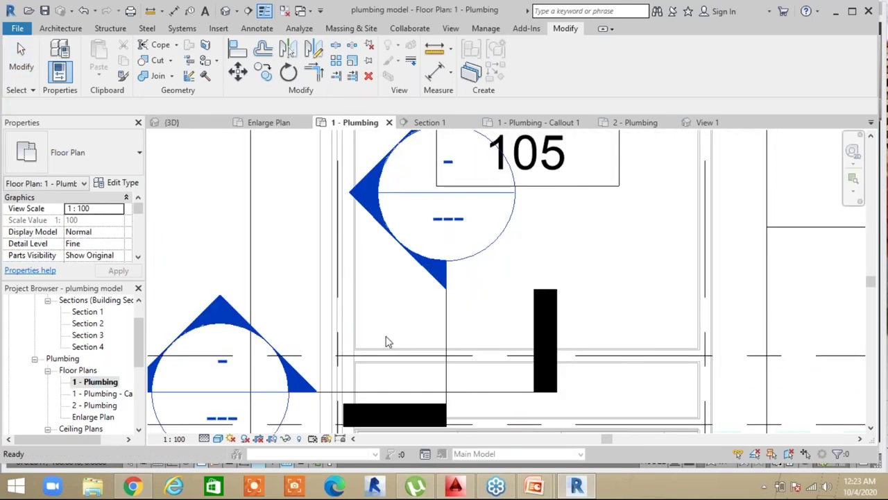
scroll(387, 341, "down", 2)
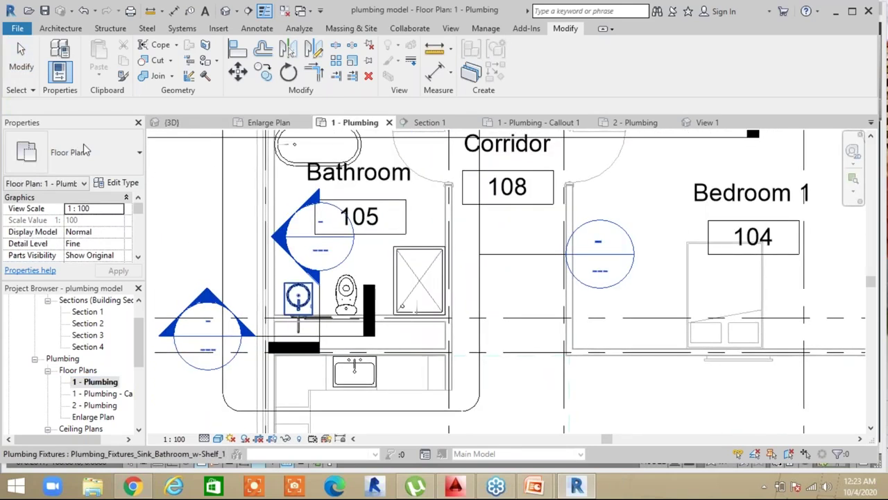
middle_click_drag(450, 129, 472, 137)
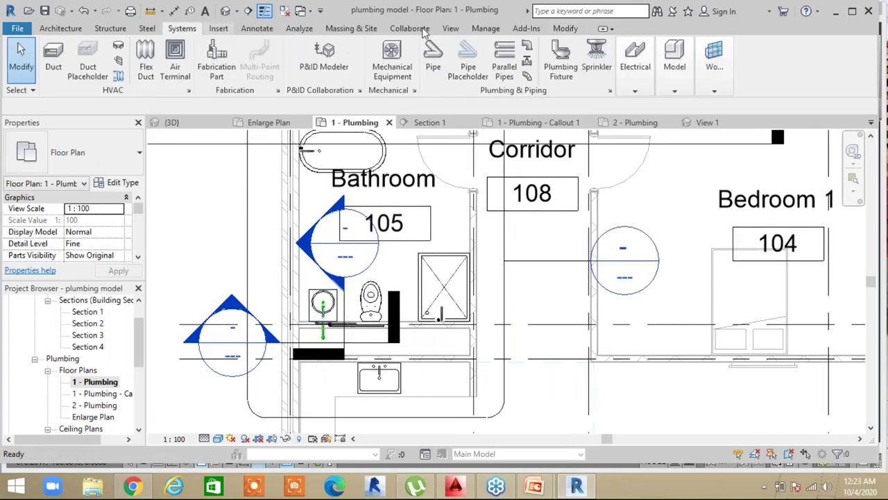
left_click(561, 59)
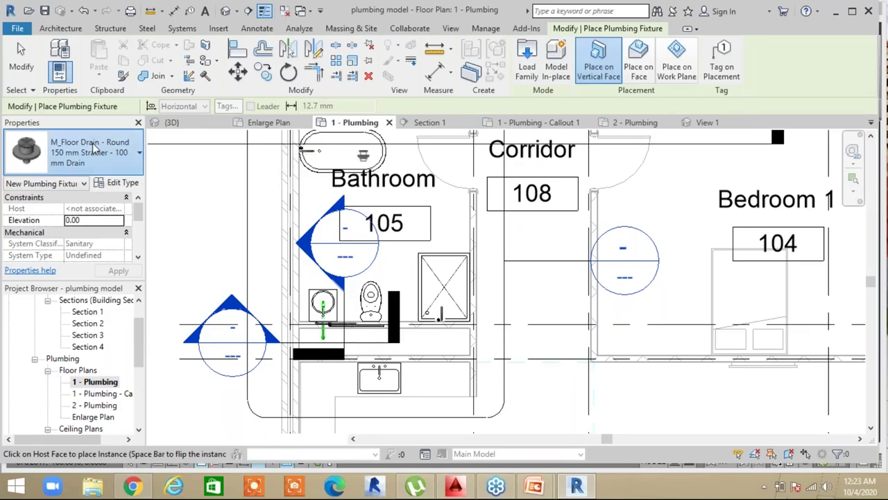
left_click(96, 148)
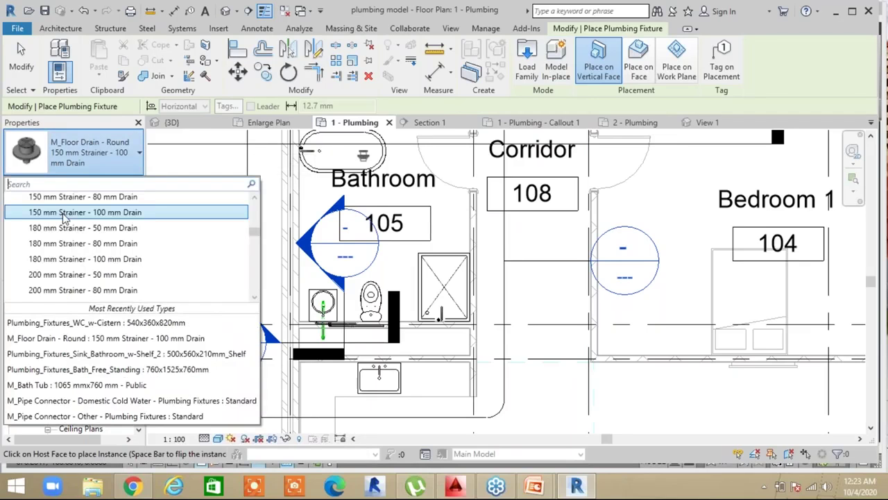
left_click(70, 206)
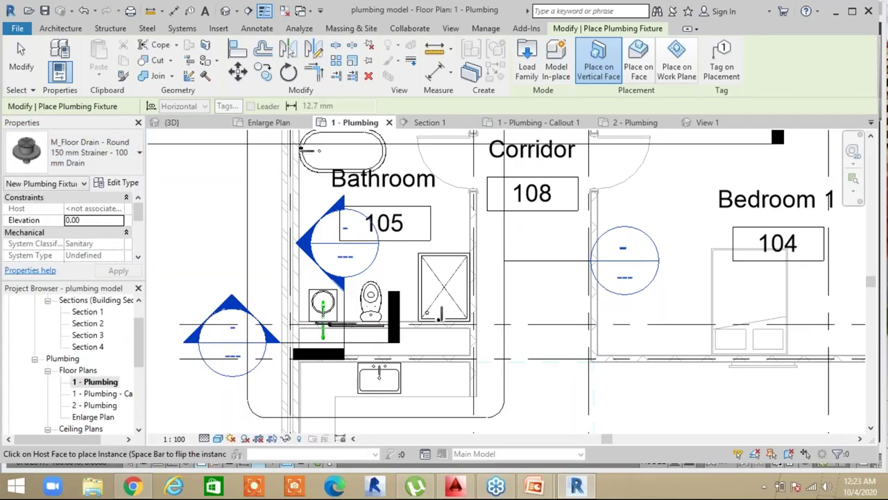
scroll(427, 312, "up", 2)
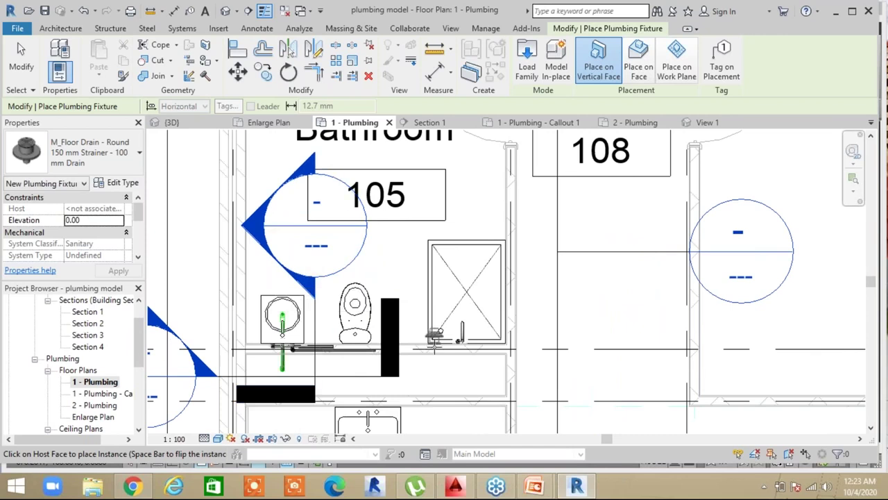
left_click(601, 68)
left_click(676, 68)
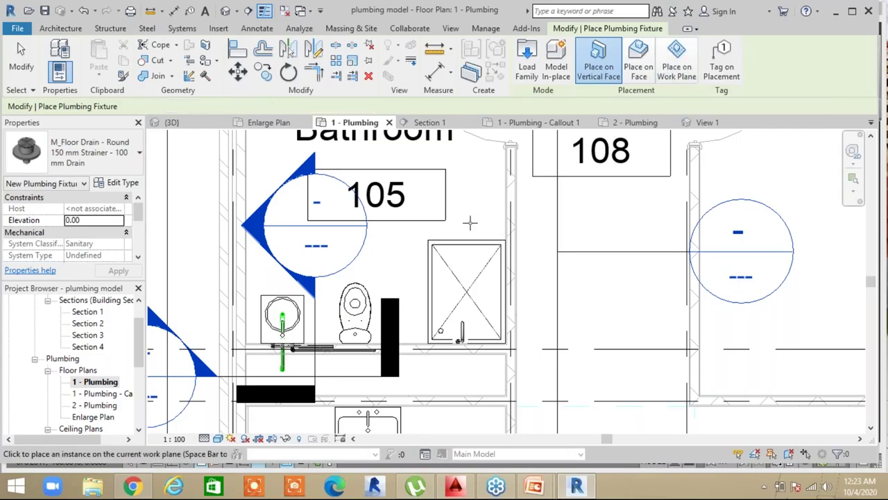
left_click(638, 59)
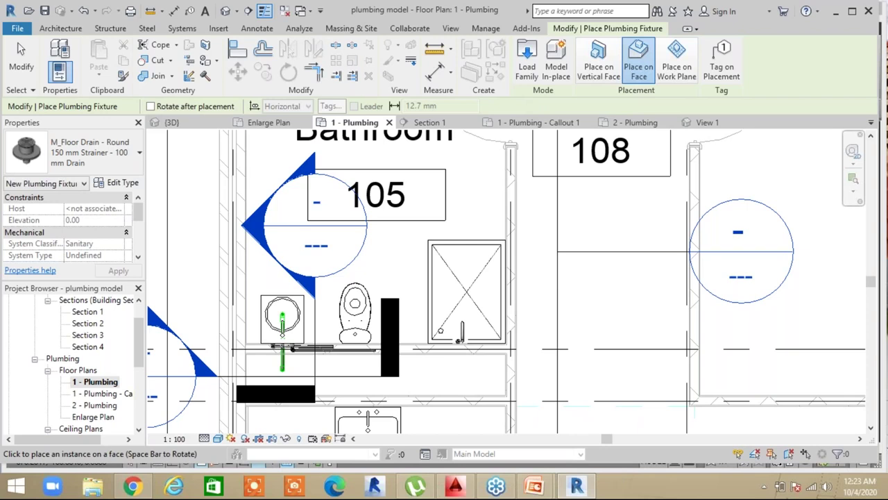
scroll(149, 378, "down", 1)
middle_click_drag(149, 378, 219, 326)
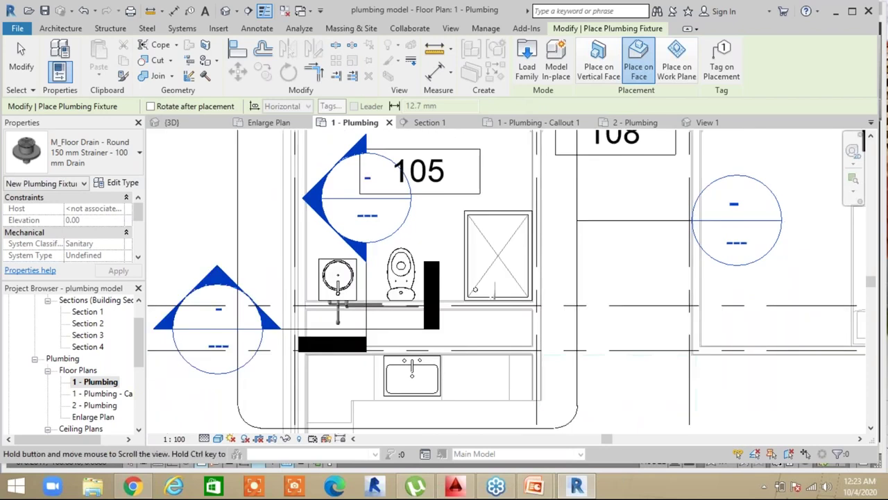
scroll(138, 229, "down", 1)
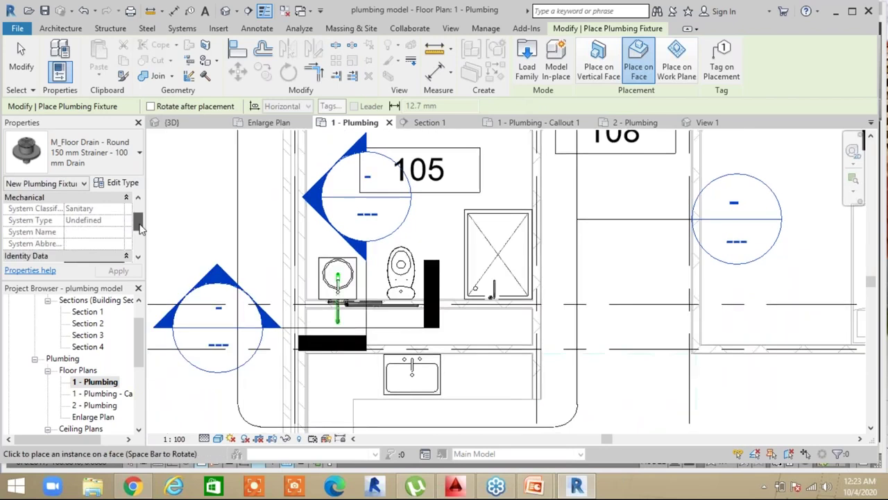
scroll(139, 229, "up", 1)
key("Escape")
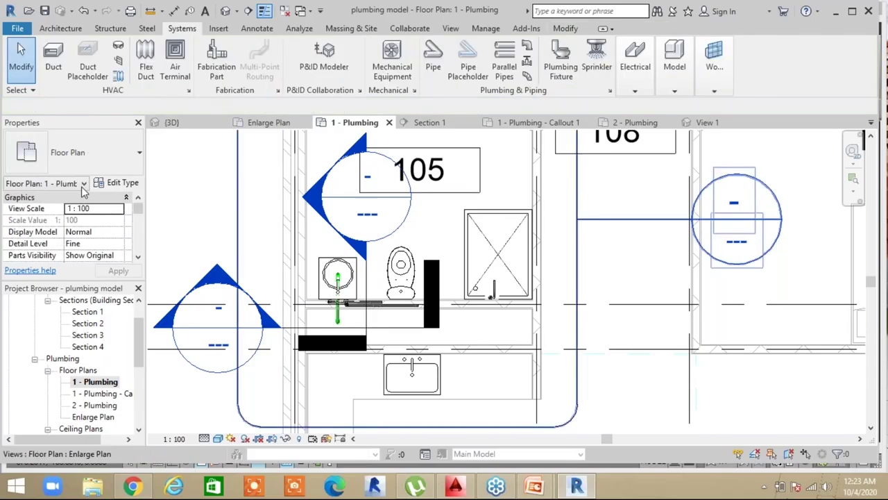
Set the view range's bottom and view depth offsets of the 1 - Plumbing floor plan to 600
scroll(76, 229, "down", 5)
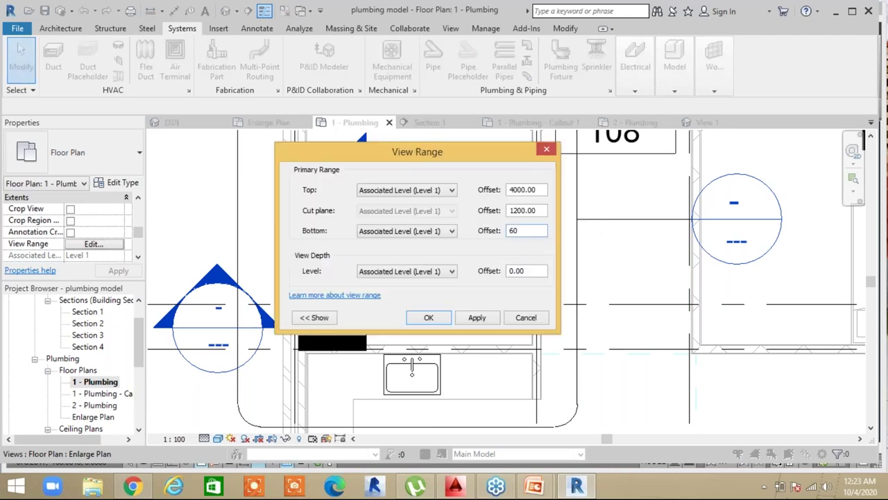
double_click(525, 271)
key("BackSpace")
type("6000")
key("BackSpace")
left_click(519, 230)
type("0")
left_click(497, 322)
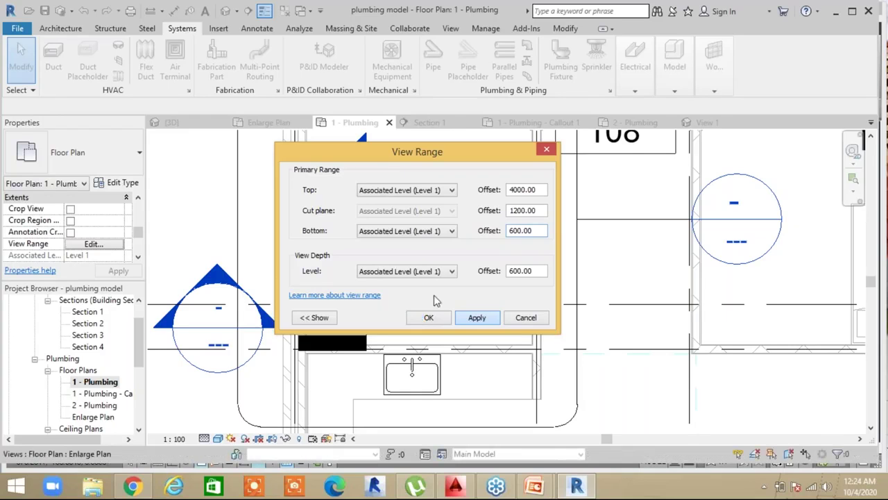
Try to place the M_Floor Drain - Round 150 mm Strainer - 100 mm Drain in the bathroom between the toilet and the shower
left_click(563, 57)
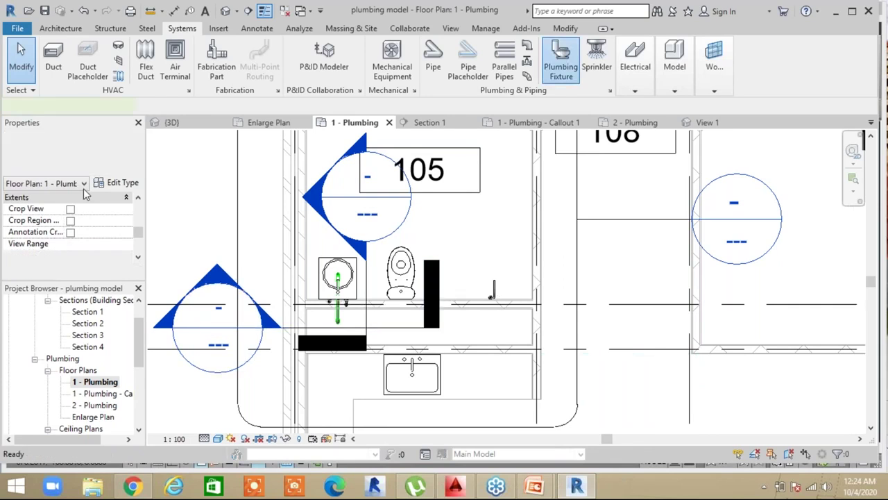
scroll(454, 281, "up", 2)
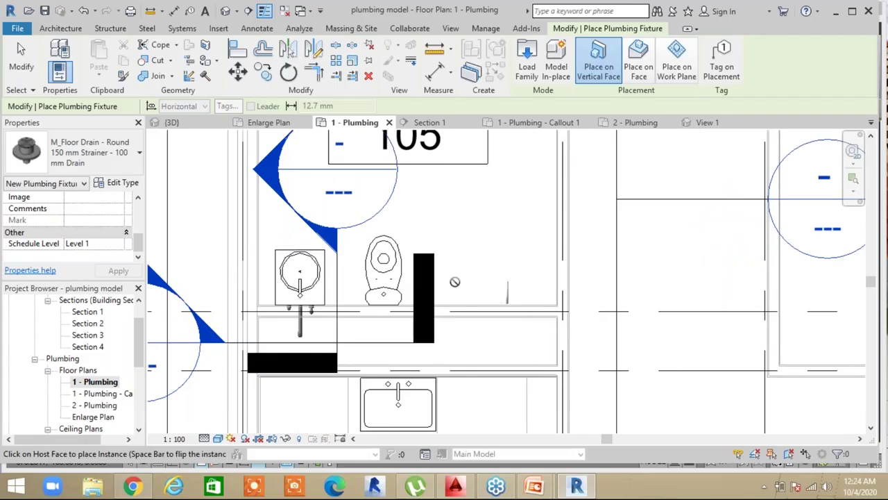
scroll(454, 281, "down", 2)
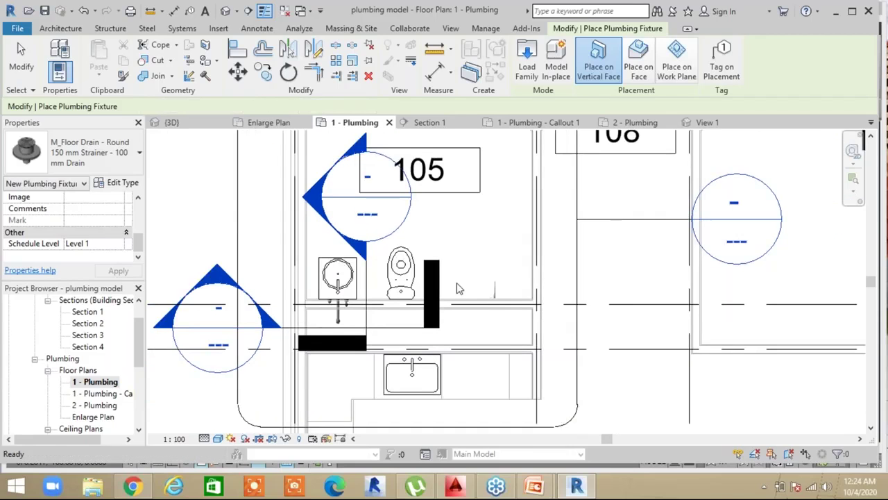
scroll(458, 288, "down", 1)
key("Escape")
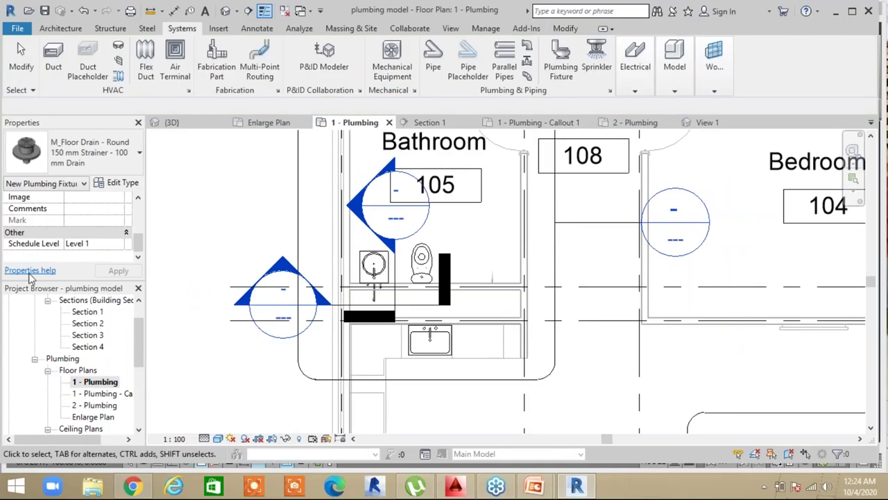
key("Escape")
Apply a bottom offset and a view depth offset of -600 to the plumbing plan's view range
scroll(139, 225, "up", 2)
scroll(139, 225, "up", 2)
scroll(139, 225, "down", 2)
scroll(139, 227, "down", 2)
scroll(139, 228, "up", 2)
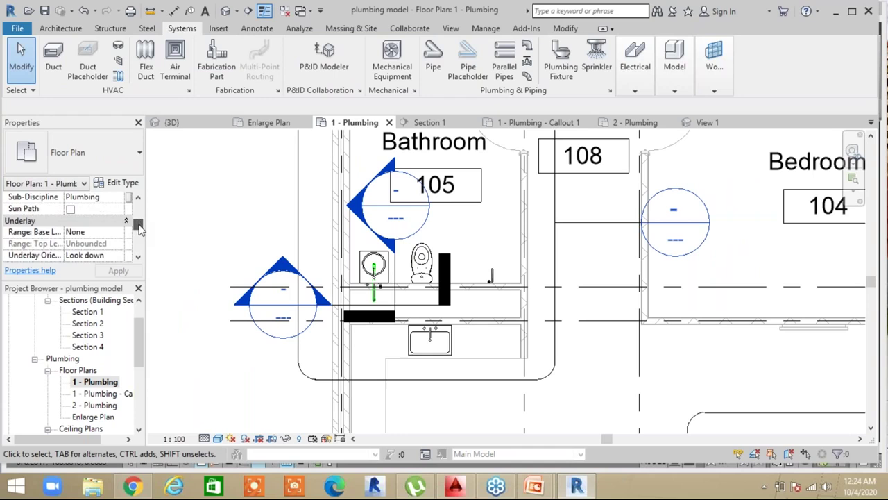
scroll(139, 226, "up", 4)
scroll(138, 227, "down", 5)
scroll(139, 232, "down", 2)
left_click(108, 243)
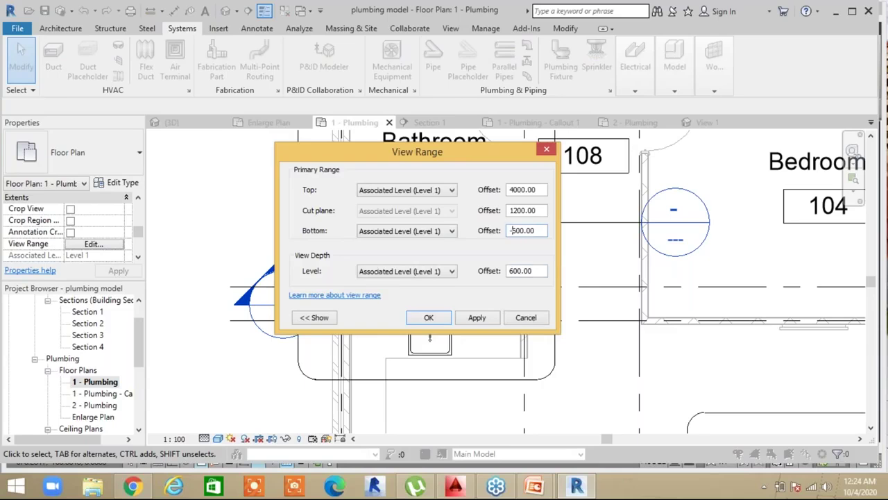
left_click(448, 317)
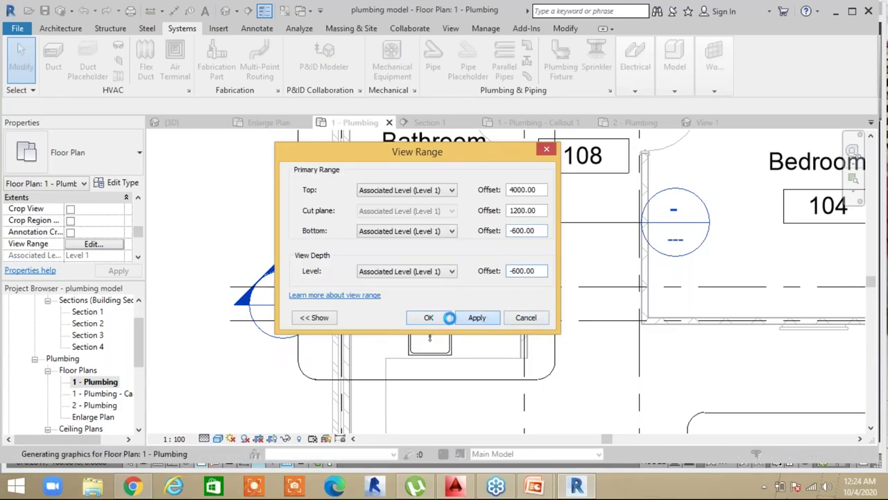
Set both the bottom and the view depth level of the plan's view range to Unlimited
left_click(452, 231)
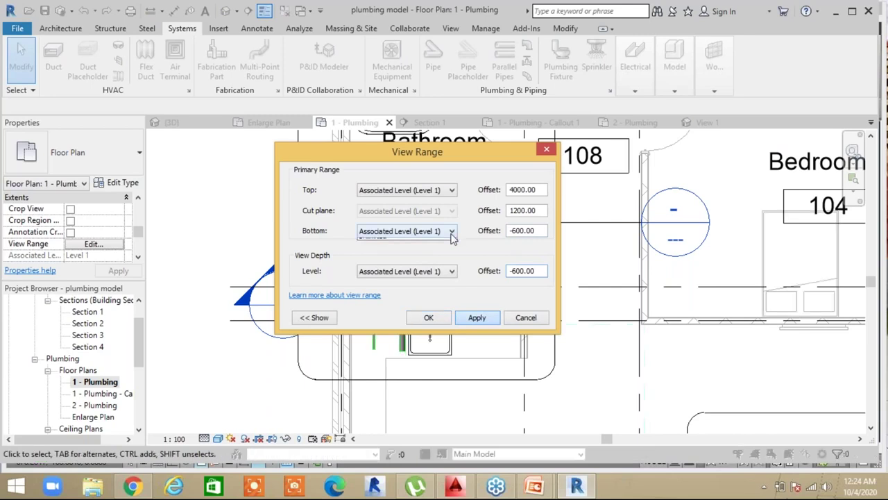
left_click(389, 256)
left_click(451, 271)
left_click(416, 296)
left_click(474, 319)
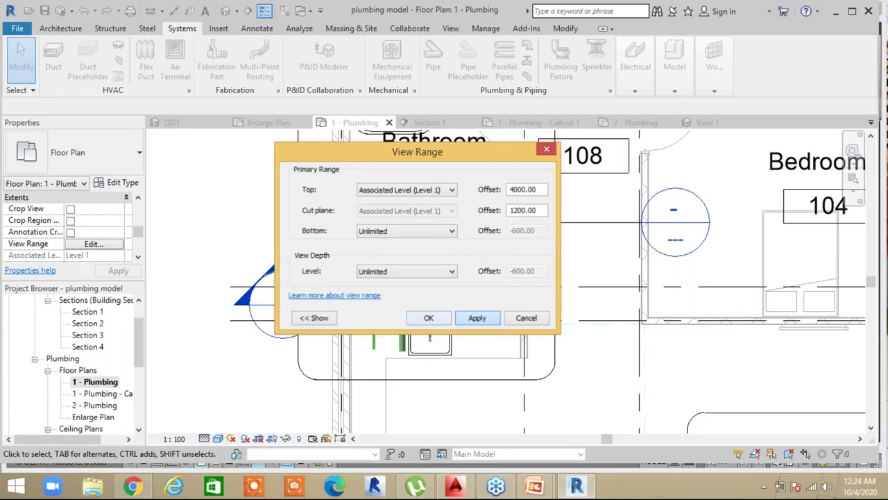
left_click(429, 317)
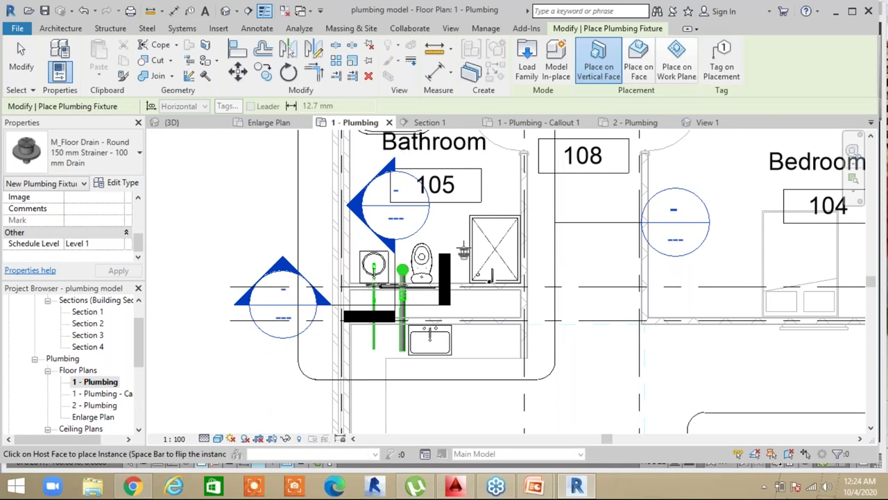
Place an M_Floor Drain - Round 150 mm Strainer - 100 mm Drain on the bathroom floor's face, near the outer wall beside the bathtub
left_click(637, 62)
scroll(413, 247, "up", 4)
scroll(414, 247, "down", 1)
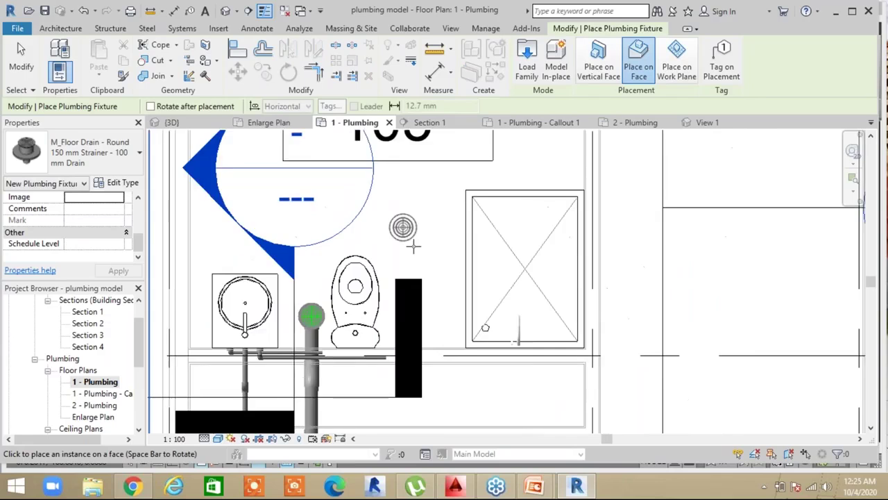
scroll(414, 246, "down", 1)
middle_click_drag(432, 282, 432, 315)
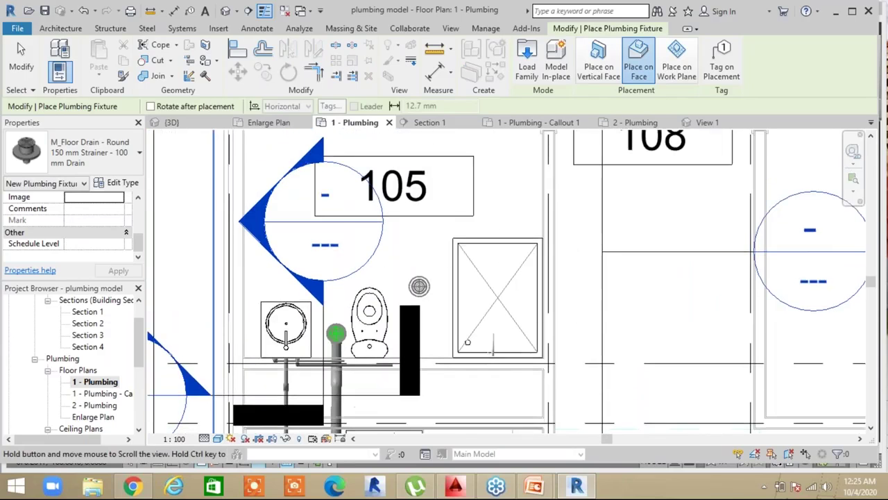
middle_click_drag(440, 279, 470, 310)
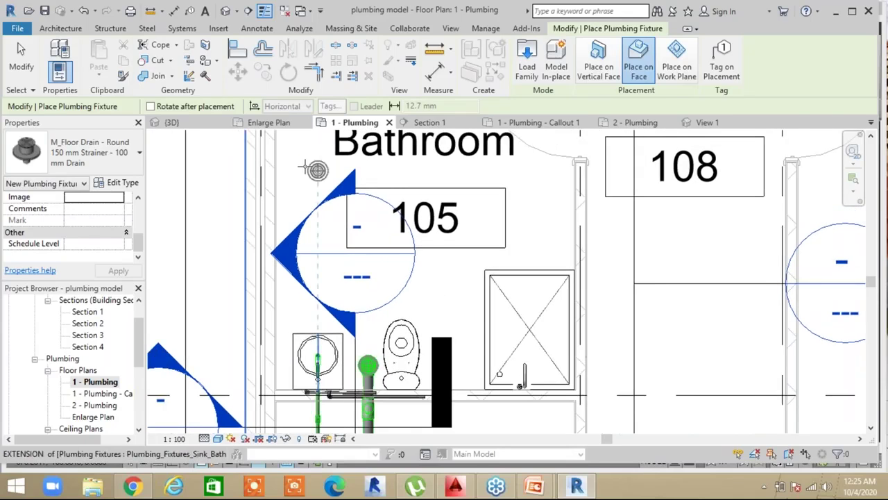
key("Escape")
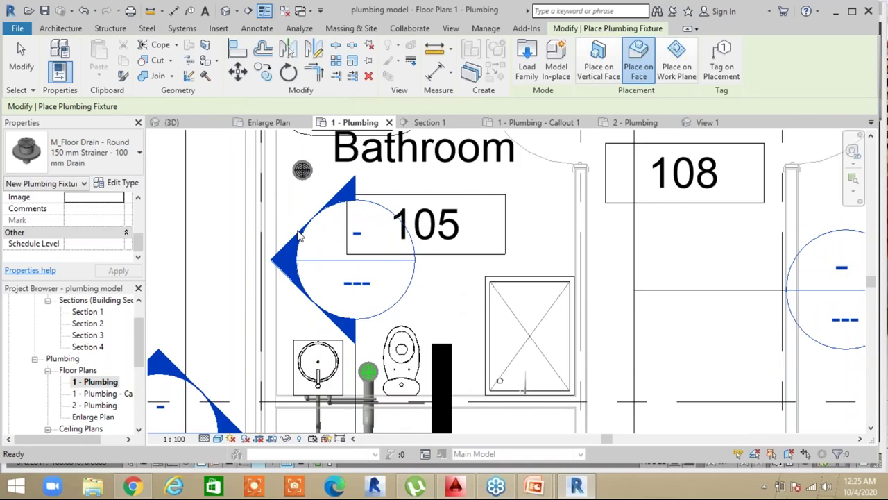
scroll(300, 236, "down", 3)
middle_click_drag(300, 196, 370, 122)
key("Escape")
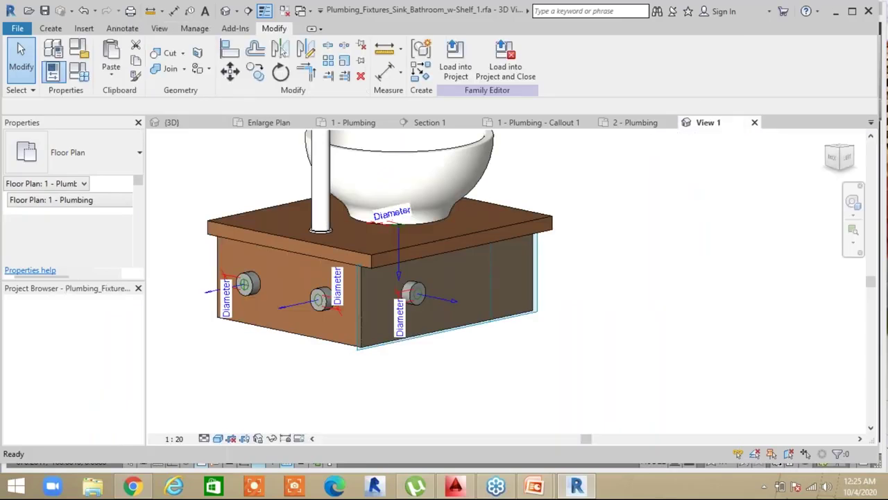
Open the {3D} view and examine the floor drain beside the bathtub and its position relative to the sink piping
left_click(188, 119)
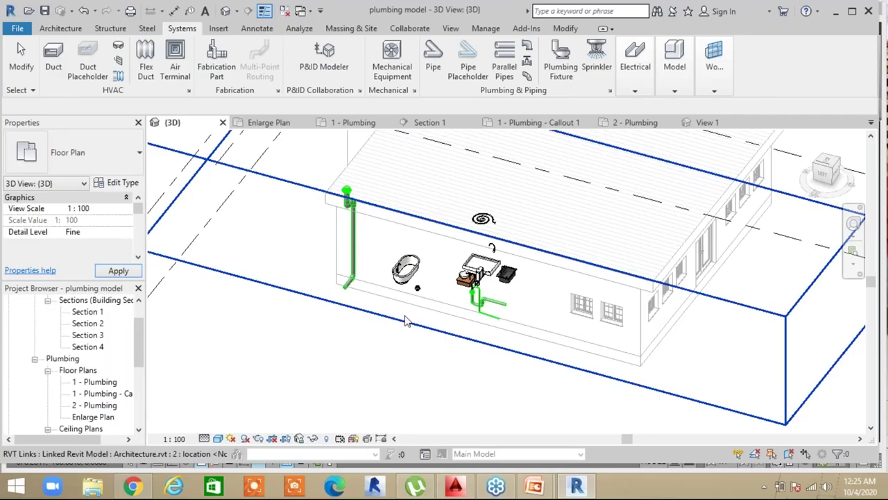
scroll(423, 333, "up", 3)
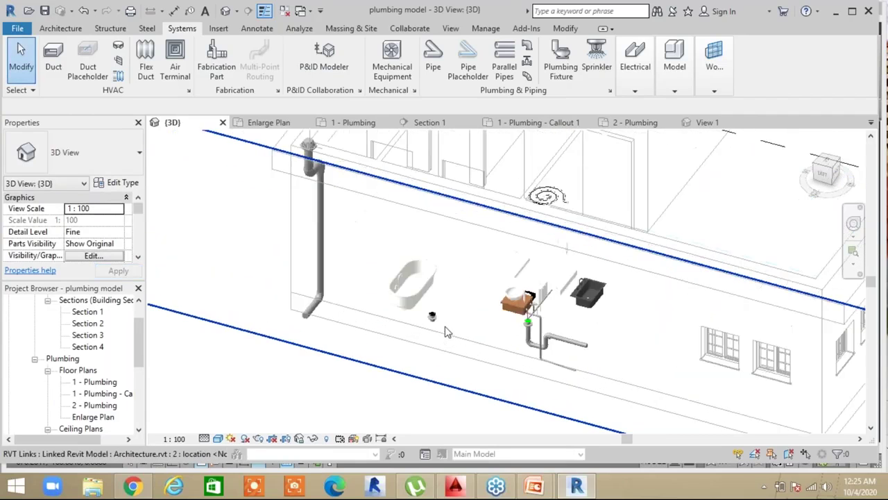
scroll(444, 332, "up", 3)
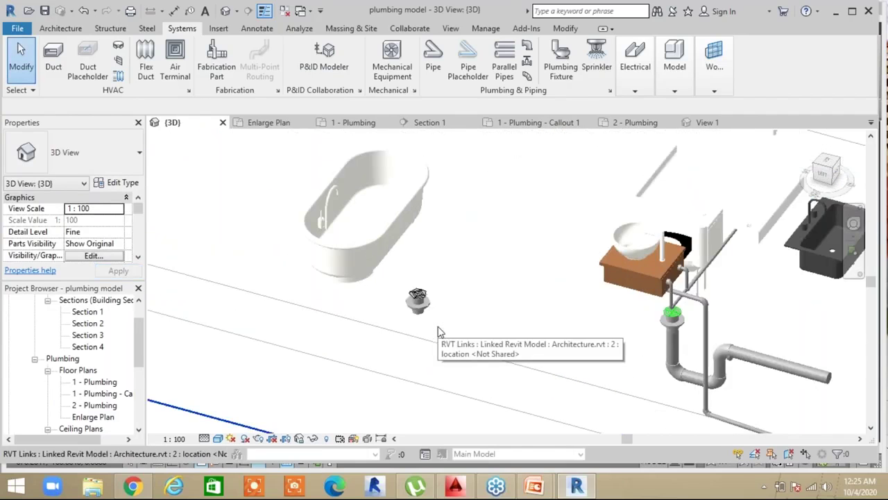
scroll(424, 314, "up", 3)
scroll(401, 298, "up", 1)
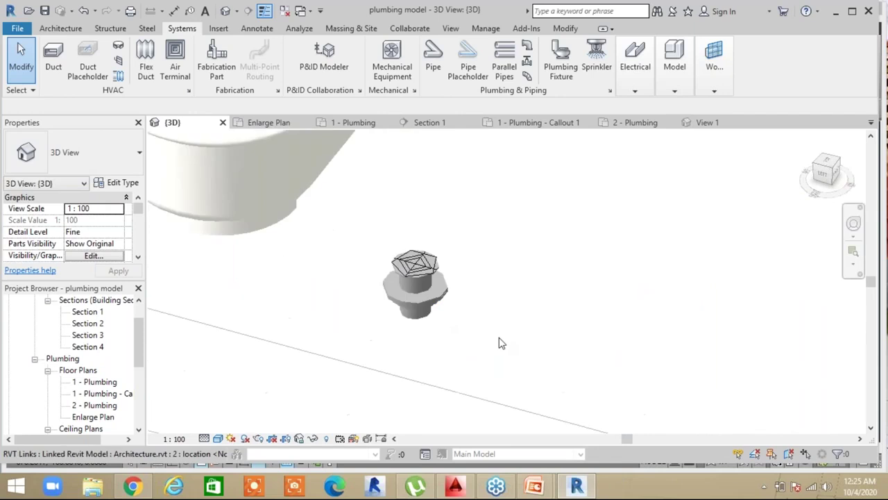
middle_click_drag(498, 341, 397, 301)
scroll(388, 298, "down", 5)
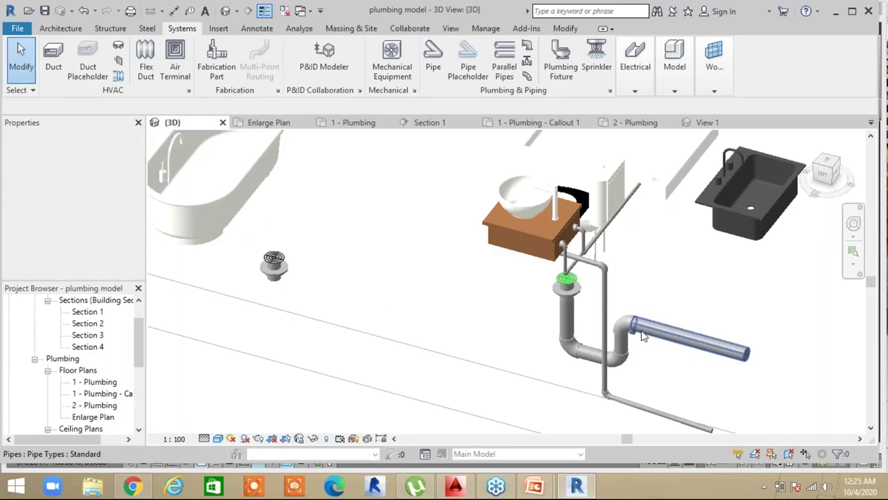
scroll(291, 303, "down", 1)
middle_click_drag(292, 303, 465, 311)
scroll(465, 311, "down", 2)
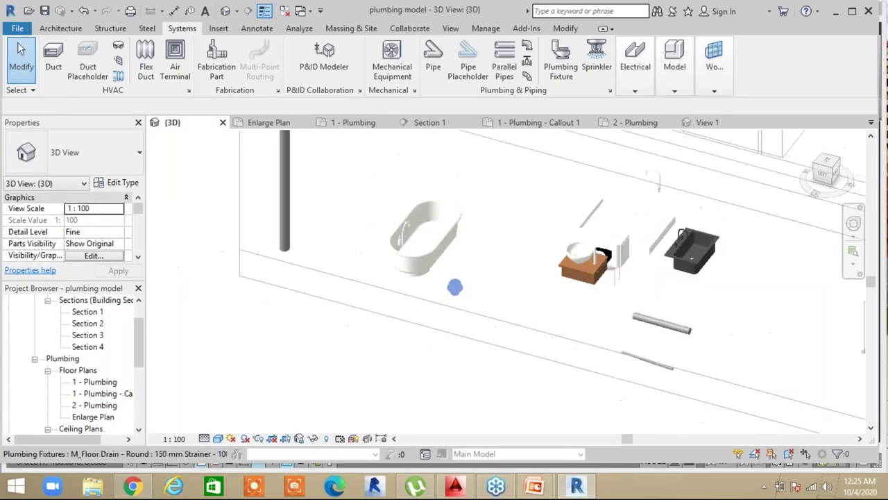
middle_click_drag(379, 222, 356, 292)
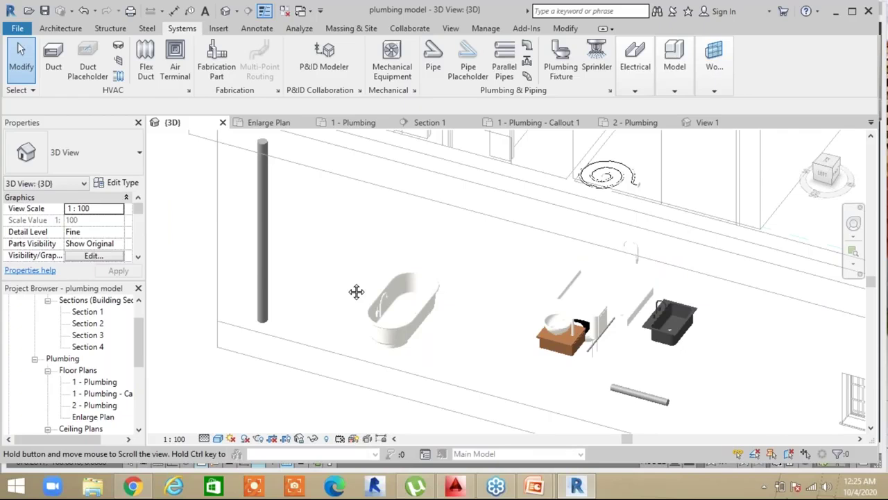
scroll(252, 280, "down", 3)
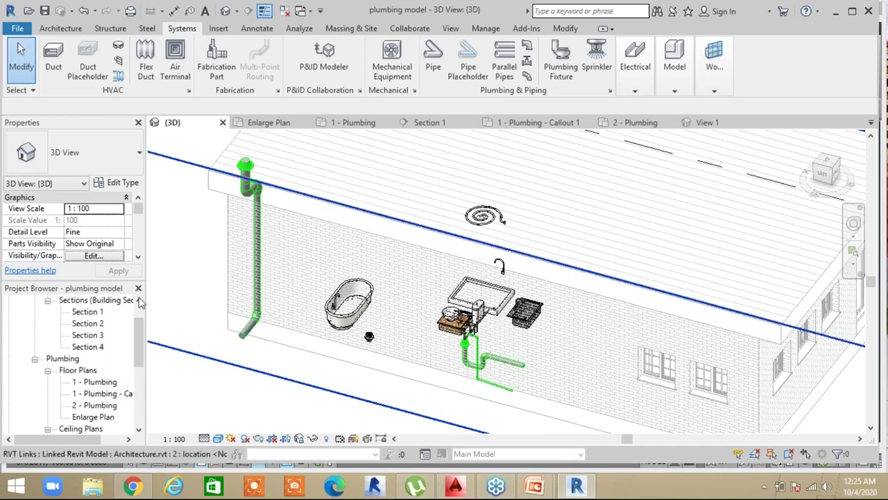
Open the 2 - Plumbing floor plan and go to the Section 4 view from its section line along grid 3
left_click(95, 405)
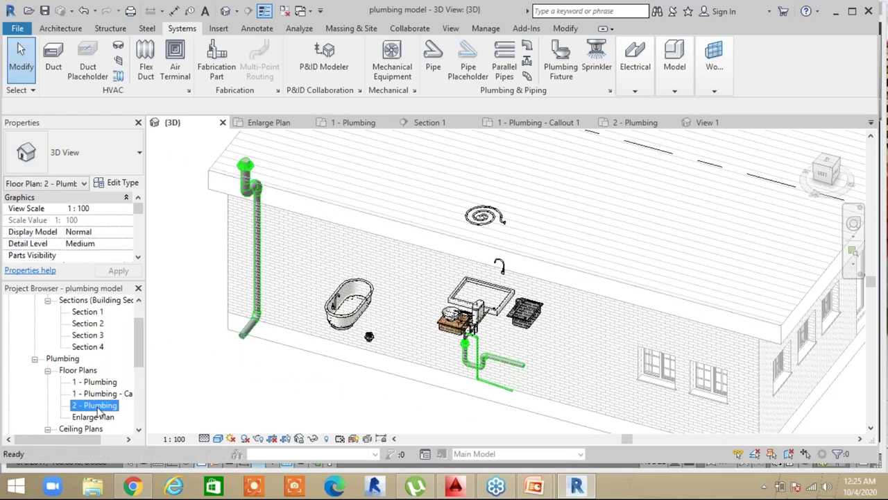
double_click(95, 405)
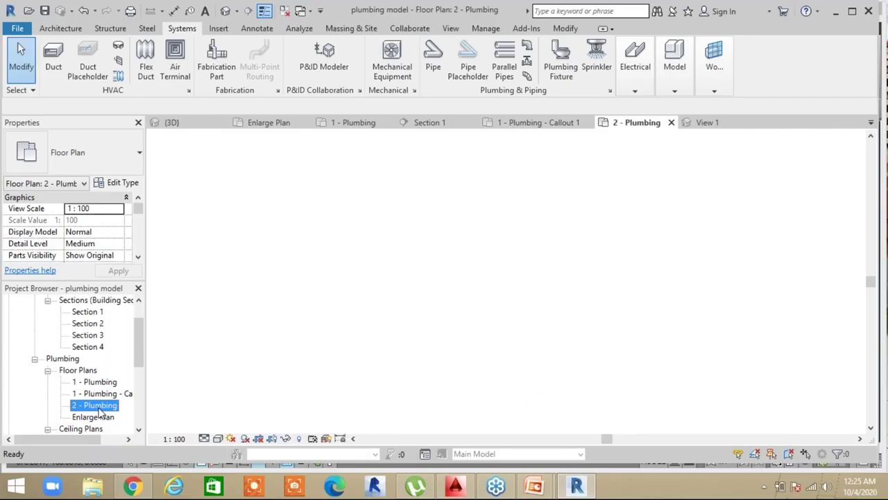
scroll(362, 229, "up", 4)
scroll(308, 254, "down", 3)
scroll(317, 275, "down", 2)
left_click(270, 301)
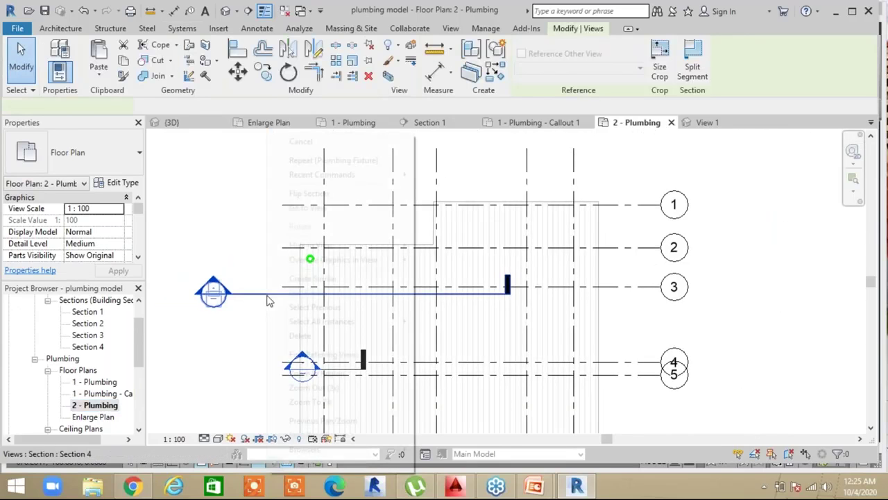
right_click(270, 300)
left_click(308, 206)
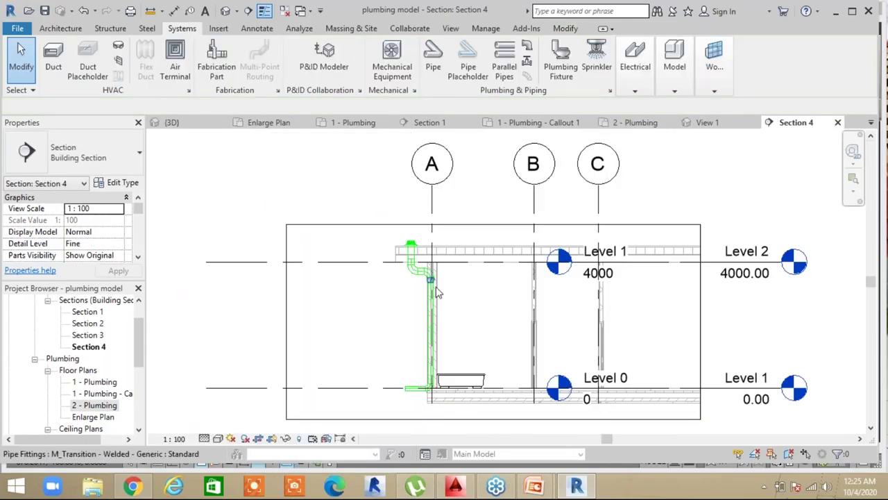
Examine the roof drain, its downpipe and the bathtub between the two levels in the Section 4 view
scroll(436, 292, "up", 3)
middle_click_drag(537, 286, 539, 247)
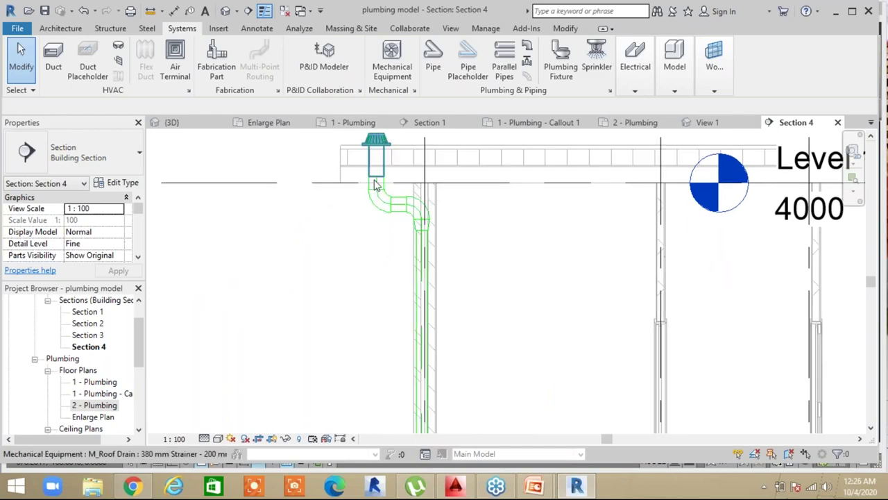
scroll(438, 356, "down", 1)
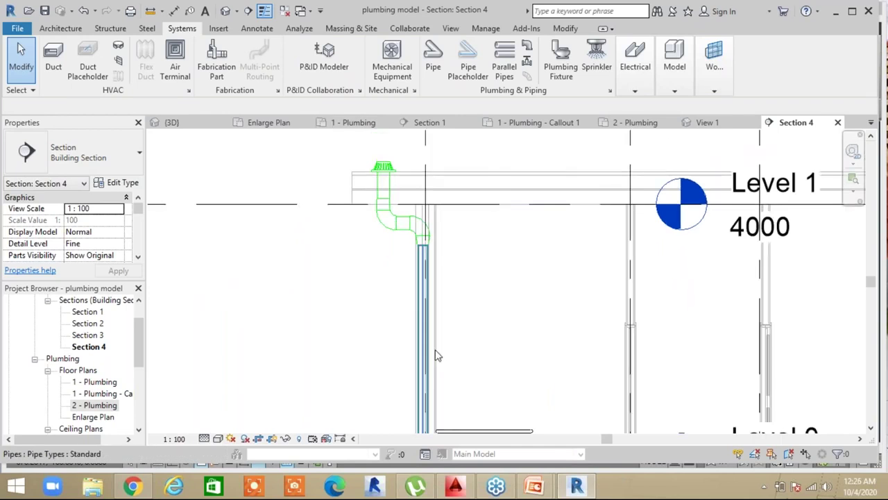
scroll(437, 355, "down", 2)
middle_click_drag(437, 356, 429, 237)
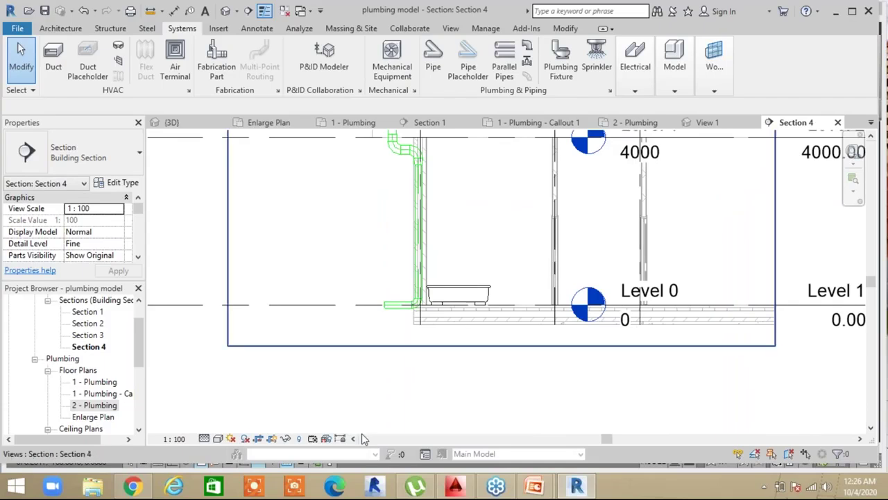
scroll(363, 218, "down", 2)
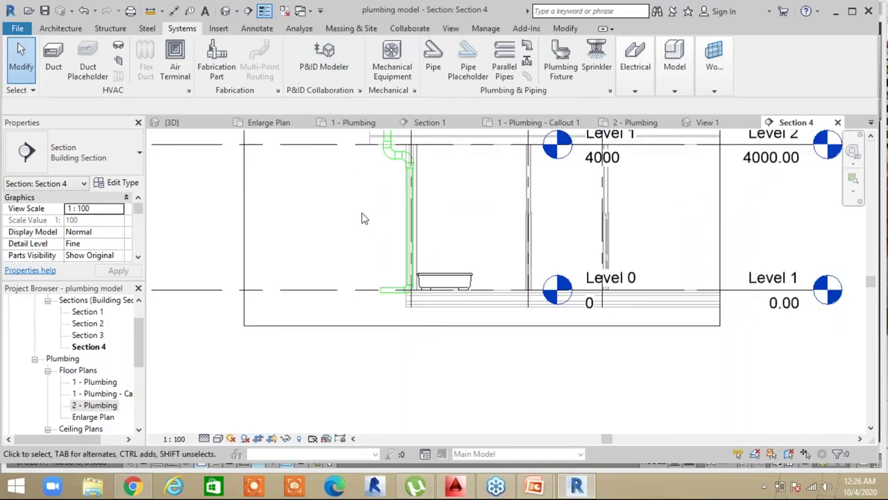
middle_click_drag(363, 248, 354, 287)
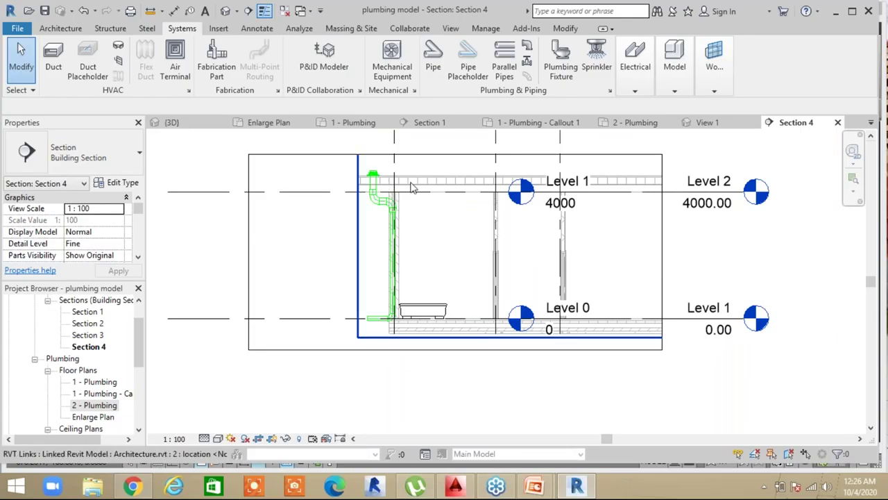
scroll(370, 187, "down", 1)
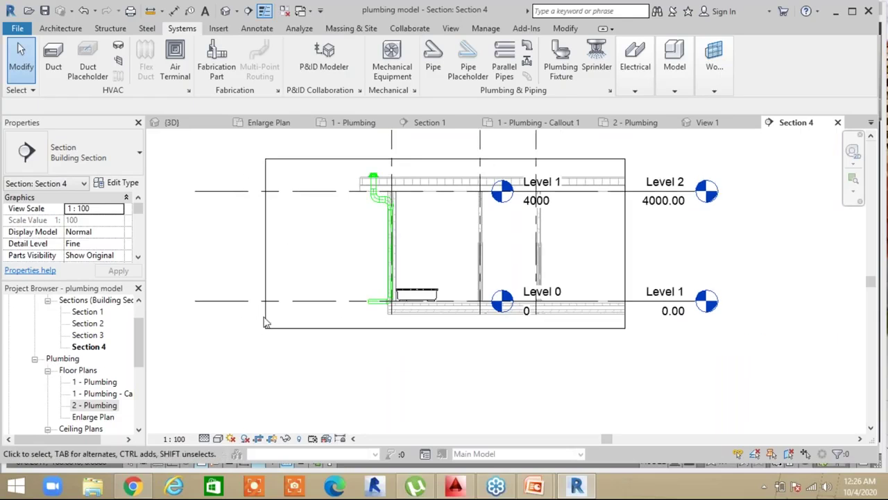
mouse_move(445, 379)
middle_mouse_down()
mouse_move(421, 366)
mouse_move(435, 375)
middle_mouse_up()
scroll(414, 364, "up", 1)
scroll(414, 364, "down", 2)
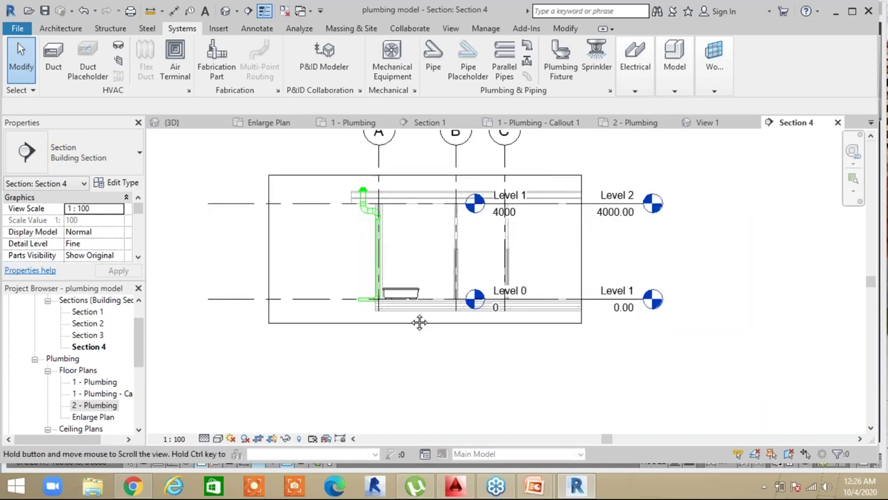
scroll(368, 216, "up", 2)
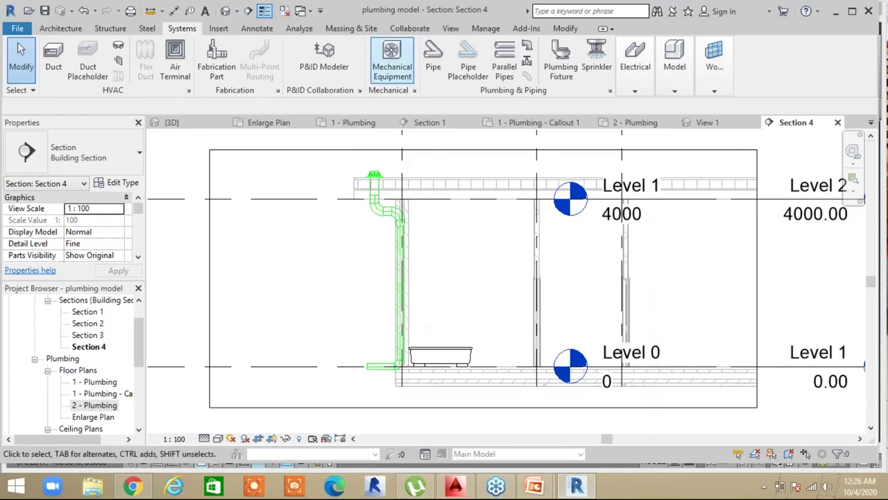
scroll(446, 306, "down", 1)
scroll(446, 306, "down", 1)
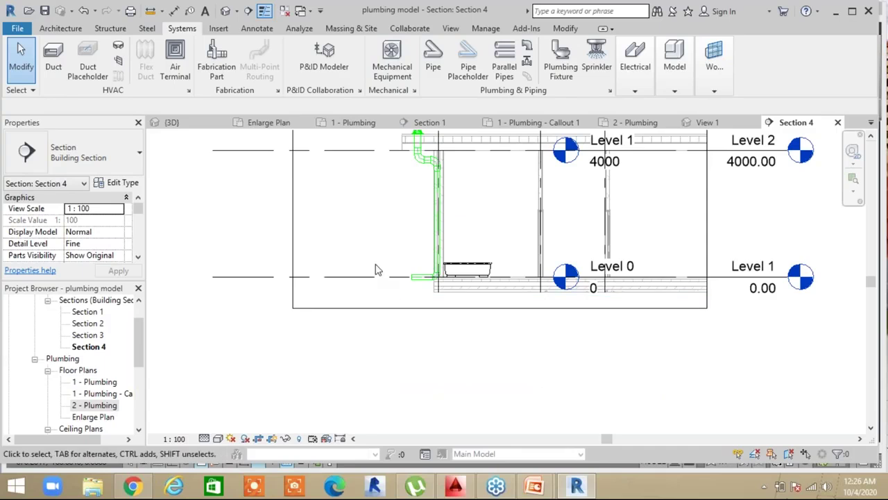
scroll(376, 313, "down", 1)
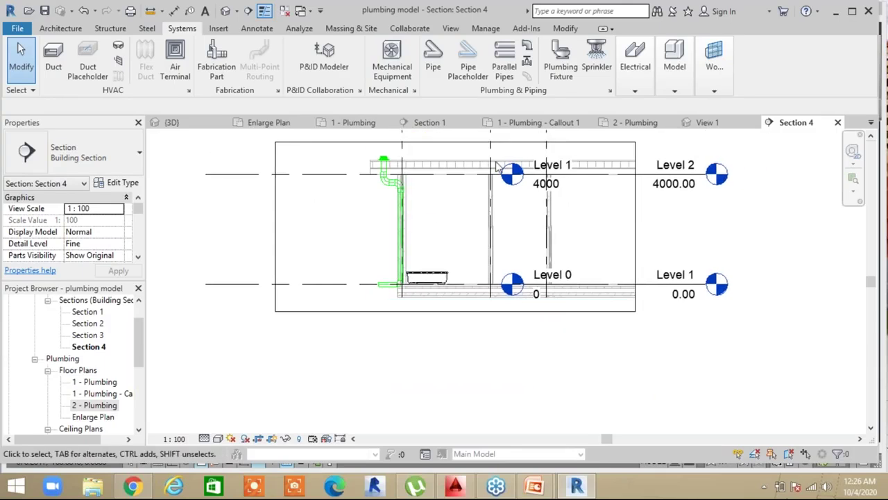
left_click(634, 63)
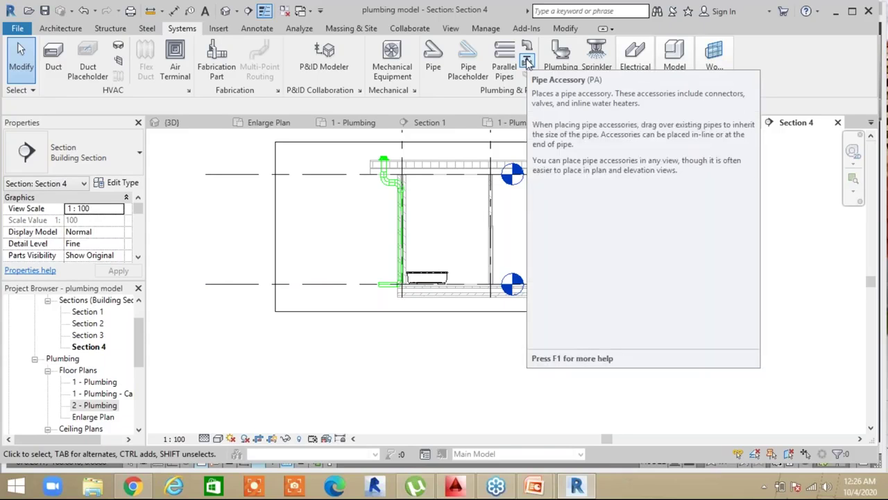
left_click(527, 61)
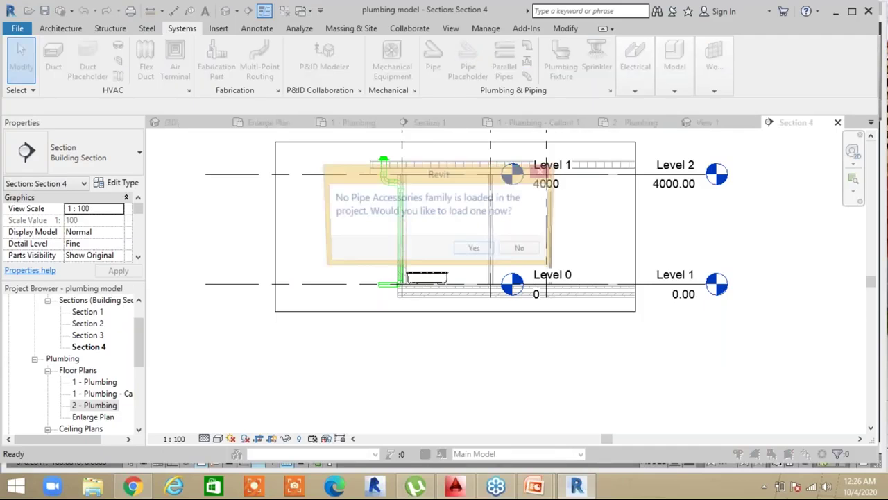
left_click(544, 171)
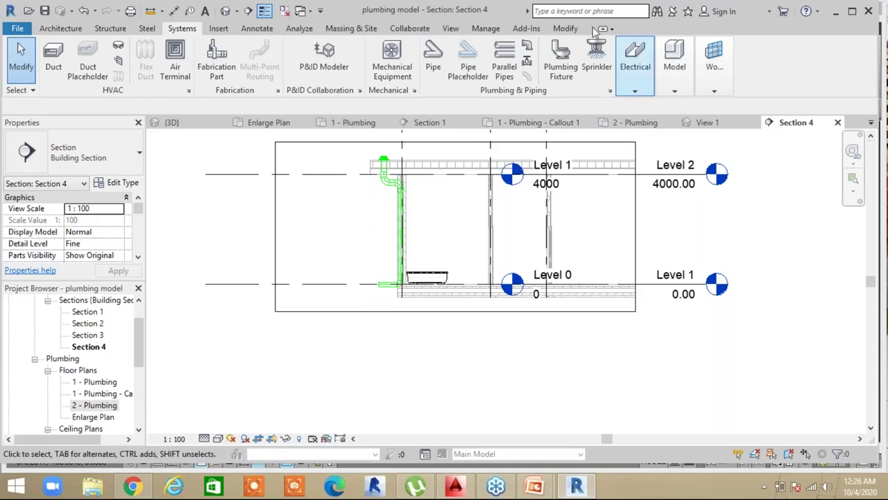
left_click(562, 71)
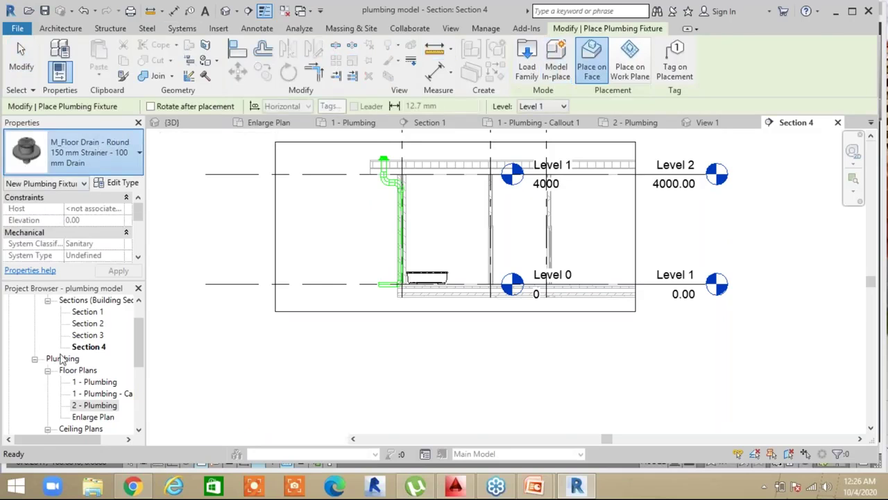
left_click(84, 152)
scroll(82, 276, "up", 10)
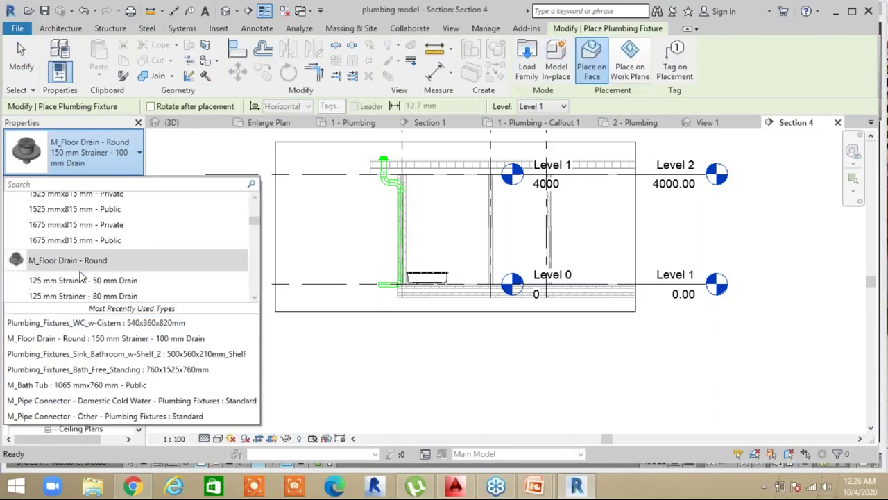
scroll(81, 275, "up", 2)
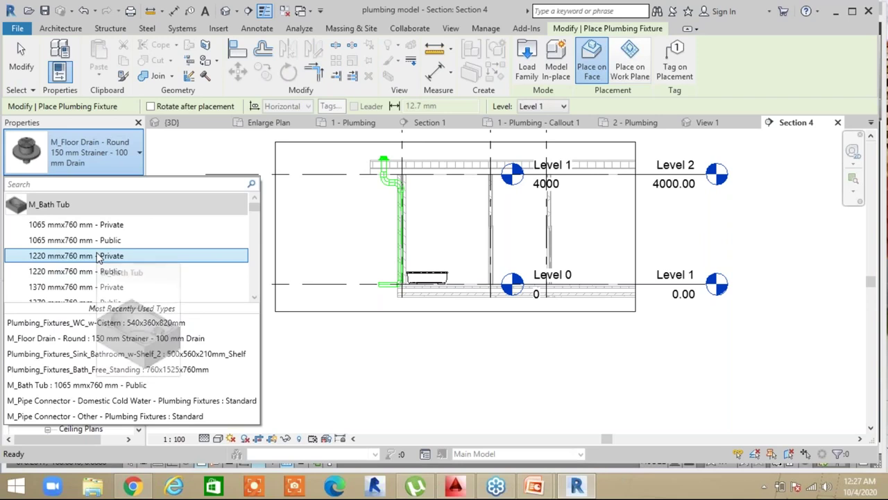
left_click(571, 259)
scroll(535, 347, "down", 1)
key("Escape")
middle_click_drag(535, 340, 518, 354)
Open the 1 - Plumbing floor plan at the bathroom sink and its pipes
double_click(94, 405)
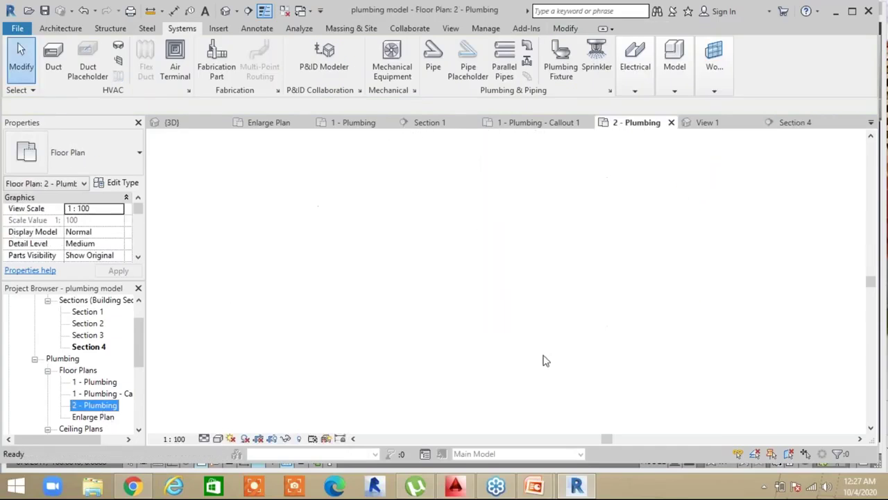
double_click(95, 382)
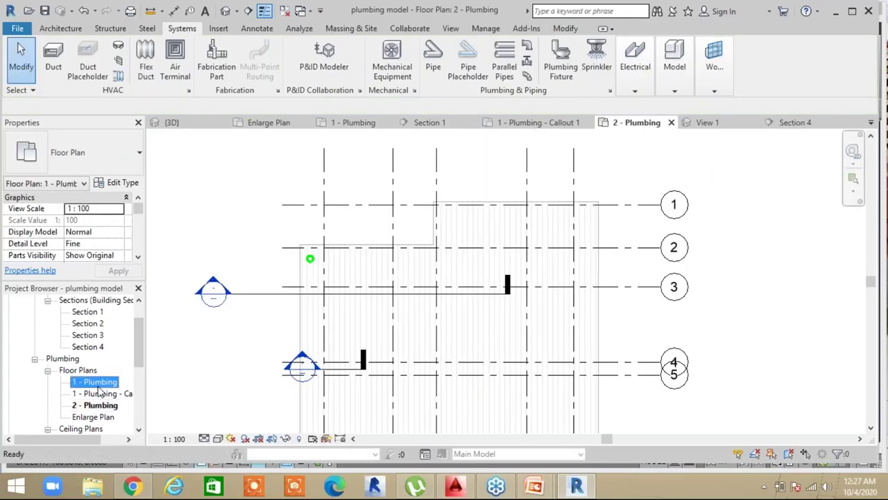
scroll(390, 302, "up", 4)
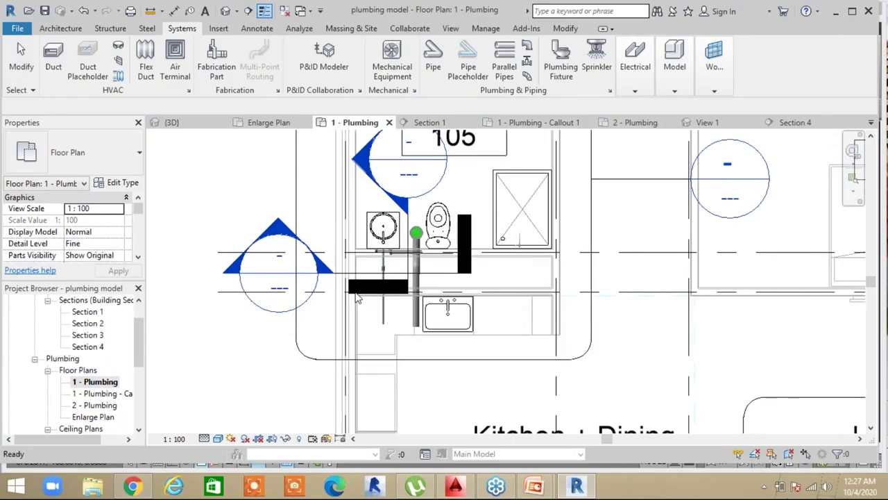
scroll(390, 302, "up", 4)
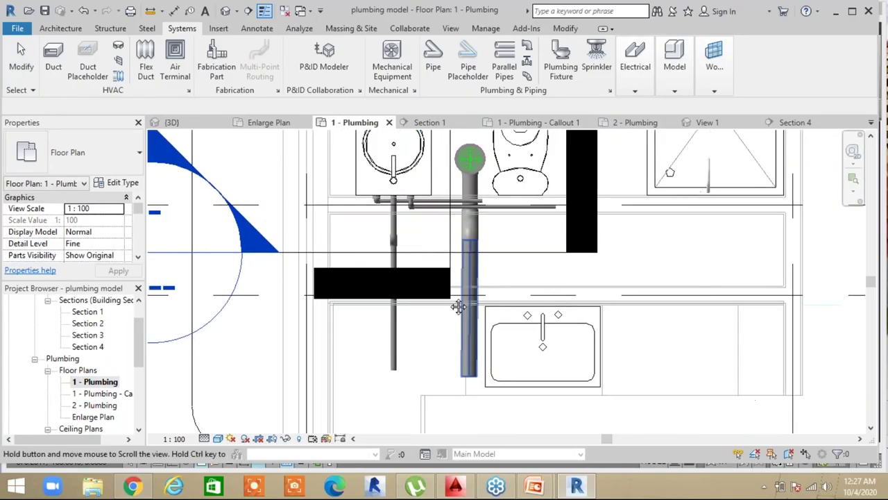
Try to generate a pipe layout for the bathroom sink's Sanitary 1 system
left_click(353, 196)
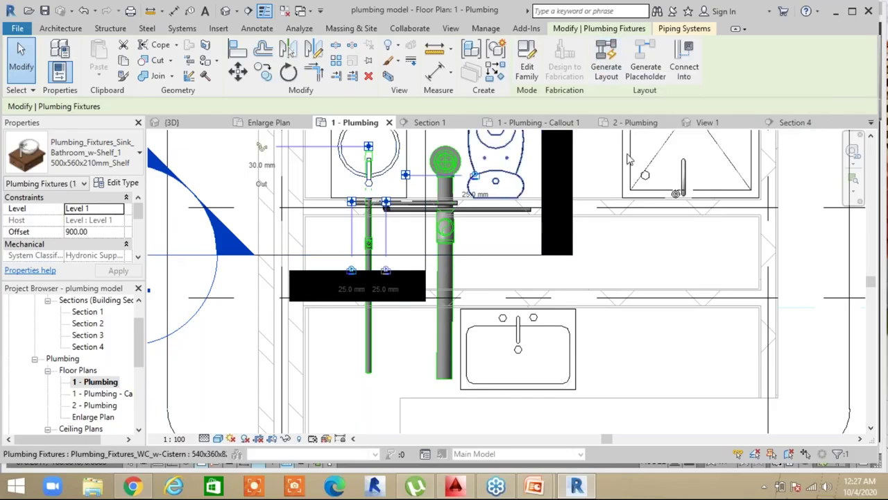
left_click(614, 64)
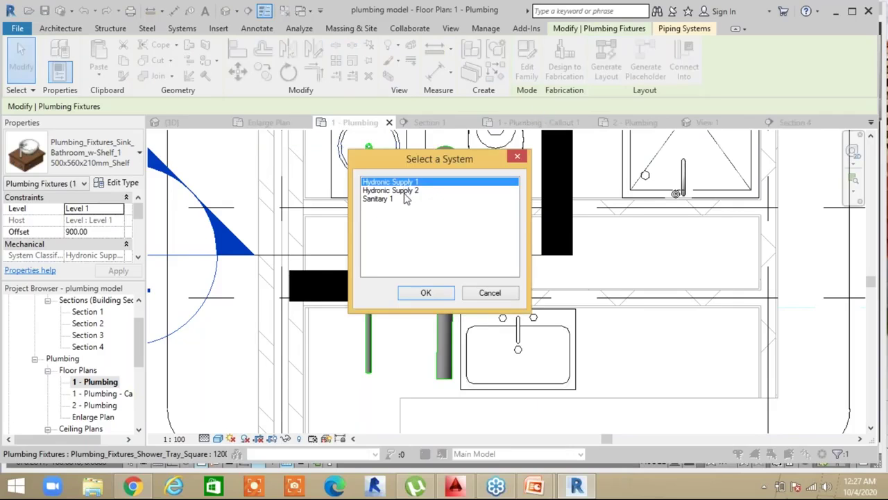
key("Down")
key("Down")
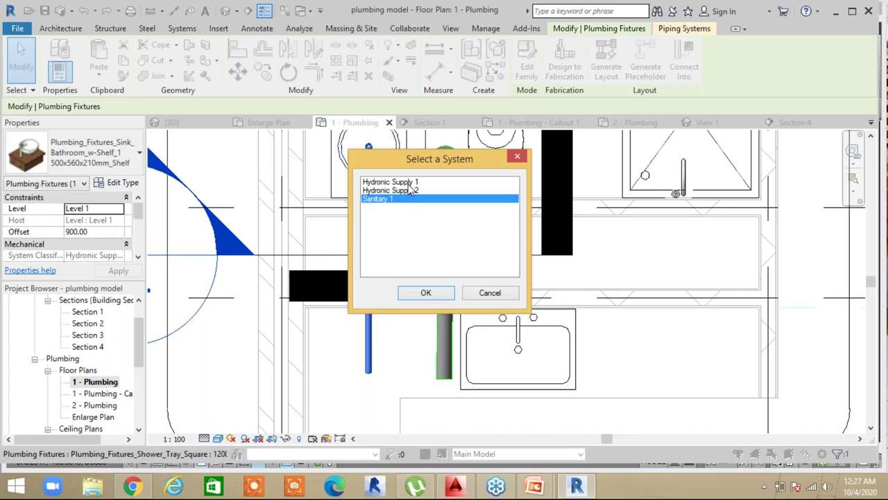
key("Up")
key("Up")
key("Down")
key("Down")
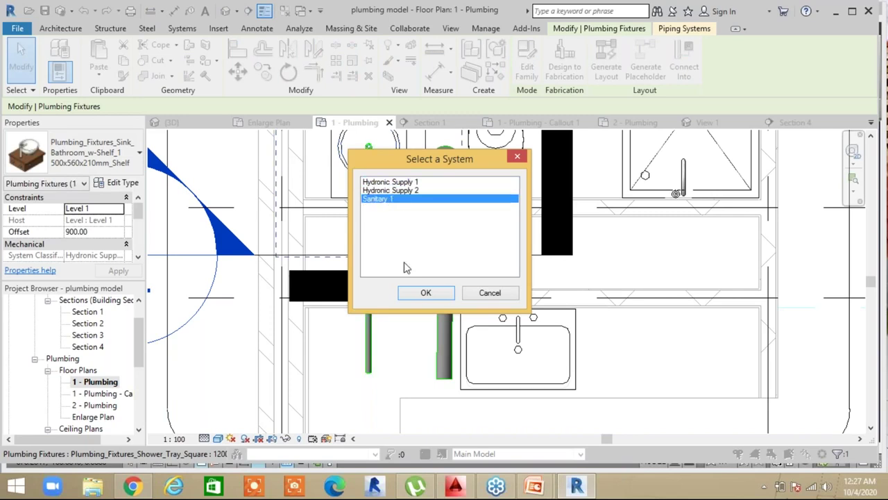
left_click(425, 293)
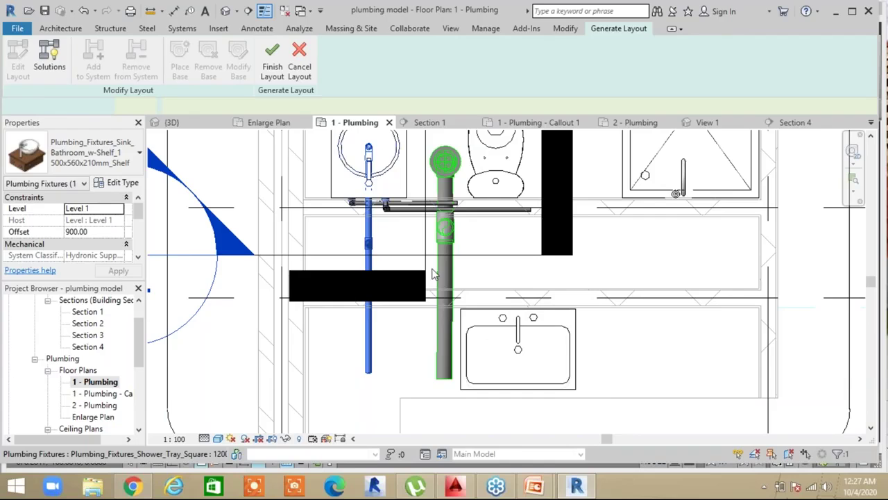
Examine the sink's supply and drain pipes in layout mode and cancel the generated layout
middle_click_drag(431, 346, 562, 321)
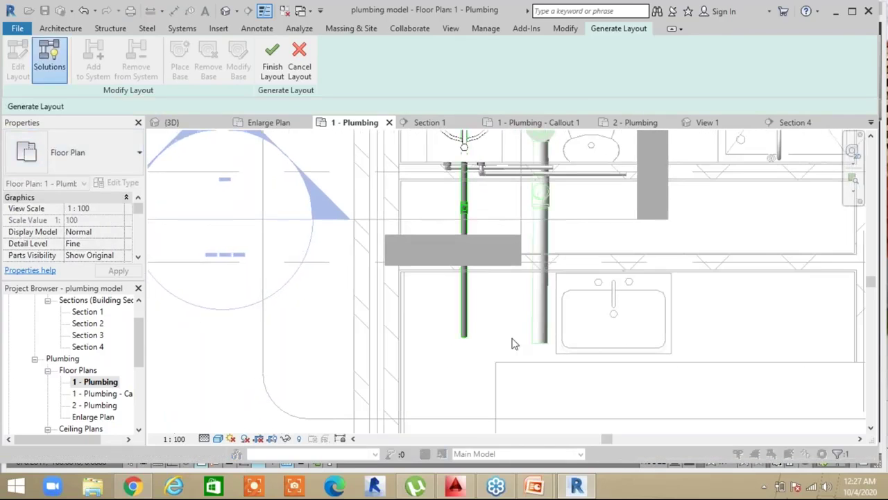
scroll(513, 344, "down", 5)
scroll(414, 320, "up", 3)
scroll(414, 320, "up", 4)
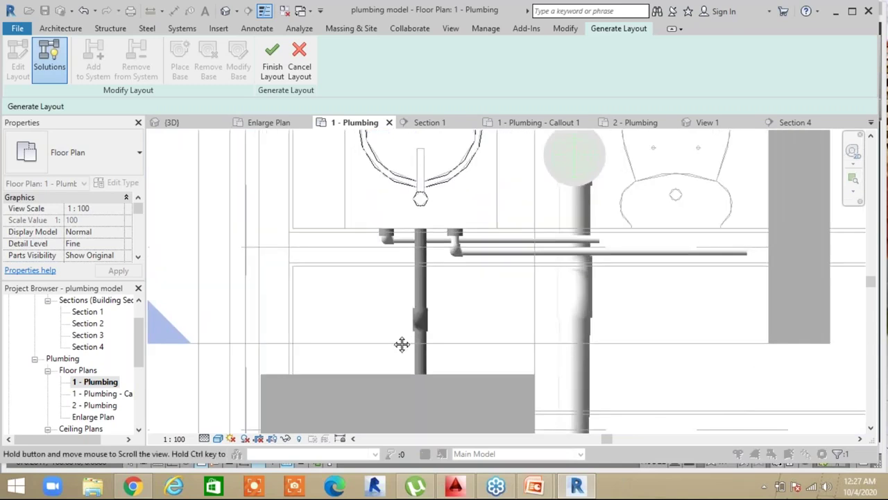
middle_click_drag(402, 345, 356, 367)
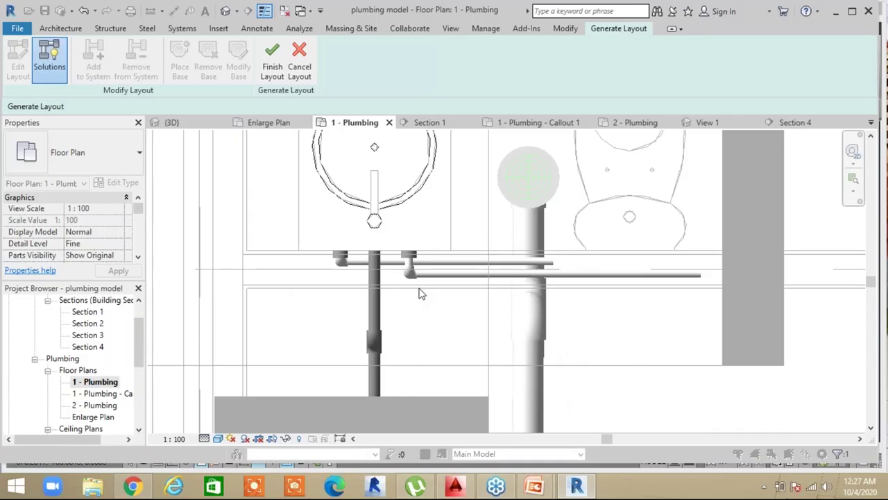
scroll(419, 294, "up", 4)
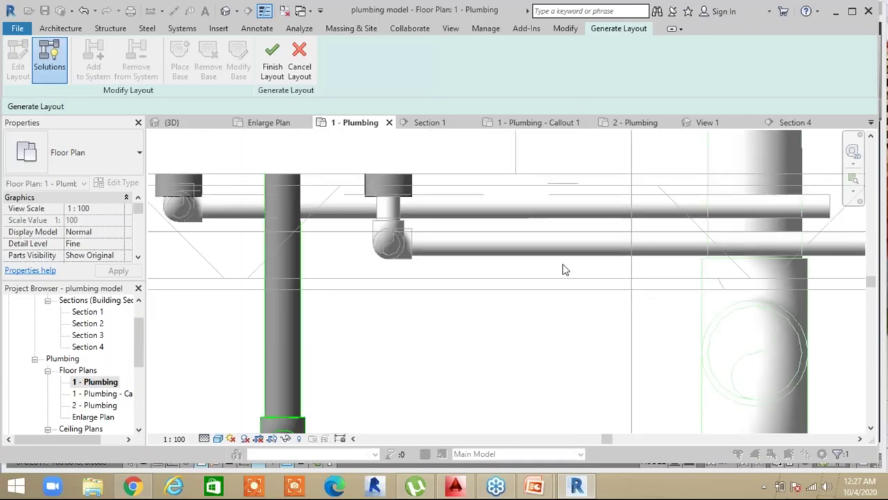
scroll(432, 254, "down", 3)
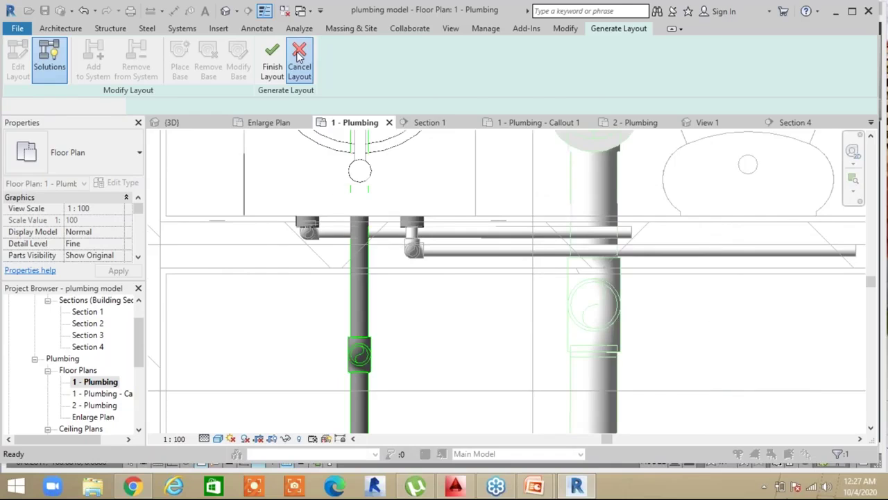
left_click(300, 58)
Start generating a pipe layout for the bathroom sink's Hydronic Supply 1 system
middle_click_drag(416, 263, 442, 283)
left_click(606, 62)
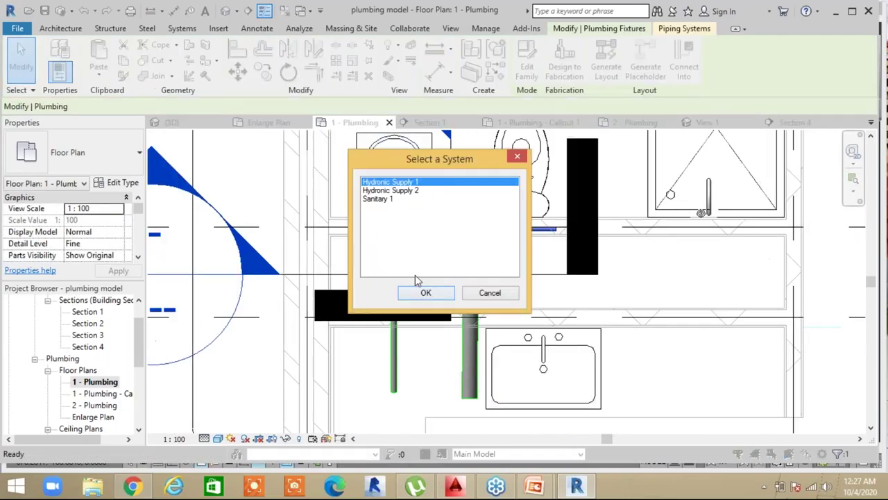
left_click(416, 293)
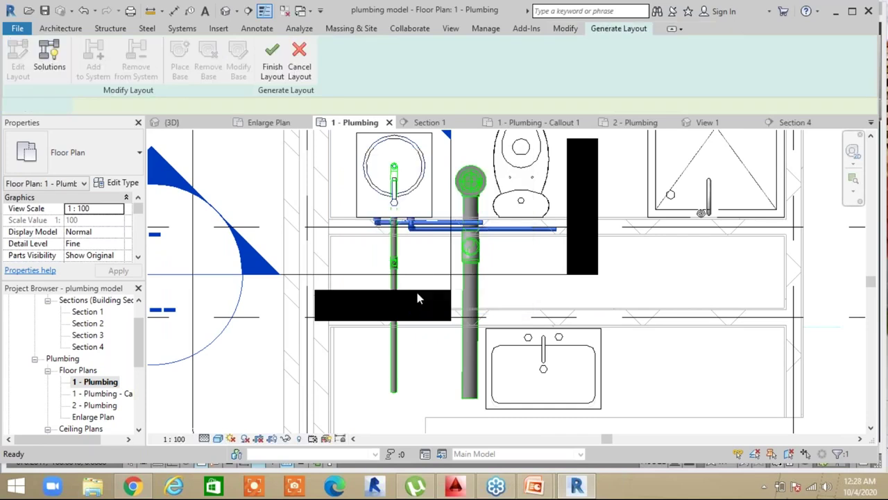
Compare the Network, Perimeter and Intersections solution types for the supply pipe layout
left_click(201, 106)
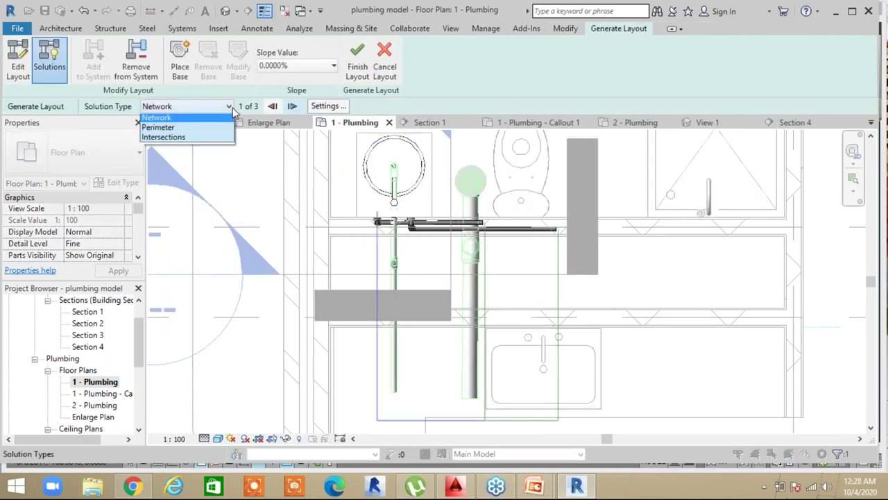
left_click(174, 125)
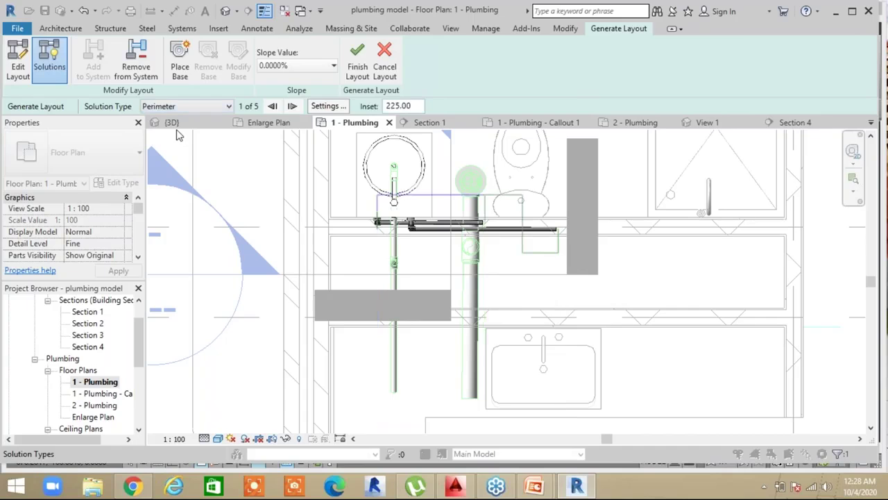
left_click(227, 109)
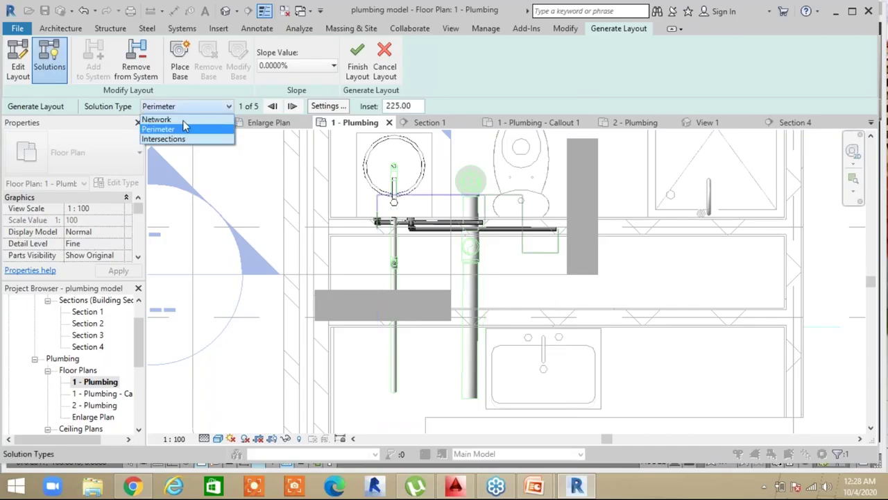
left_click(177, 117)
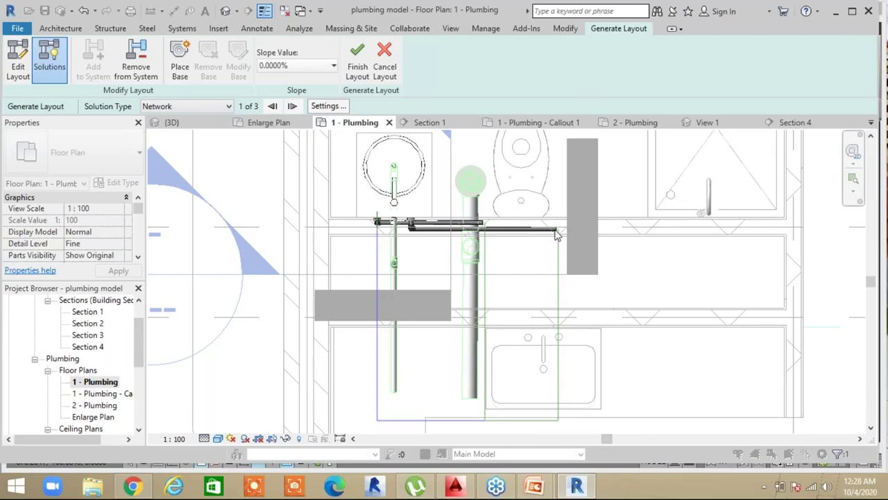
left_click(227, 109)
left_click(177, 131)
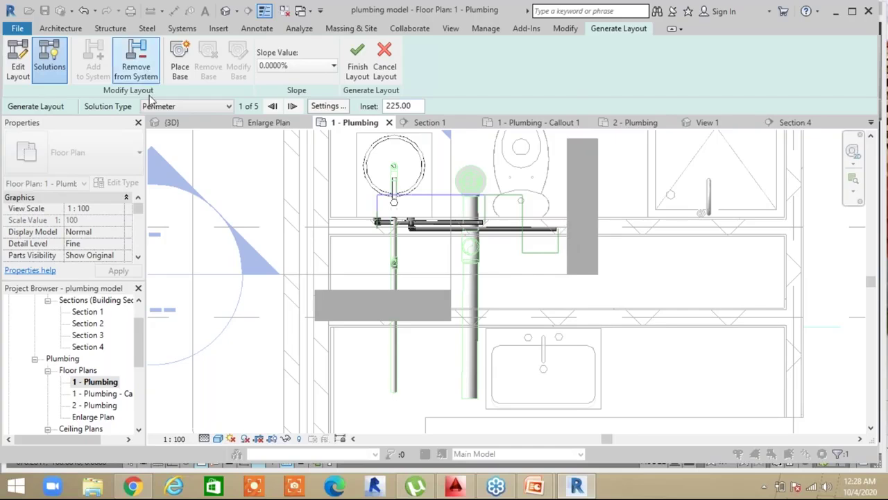
left_click(228, 108)
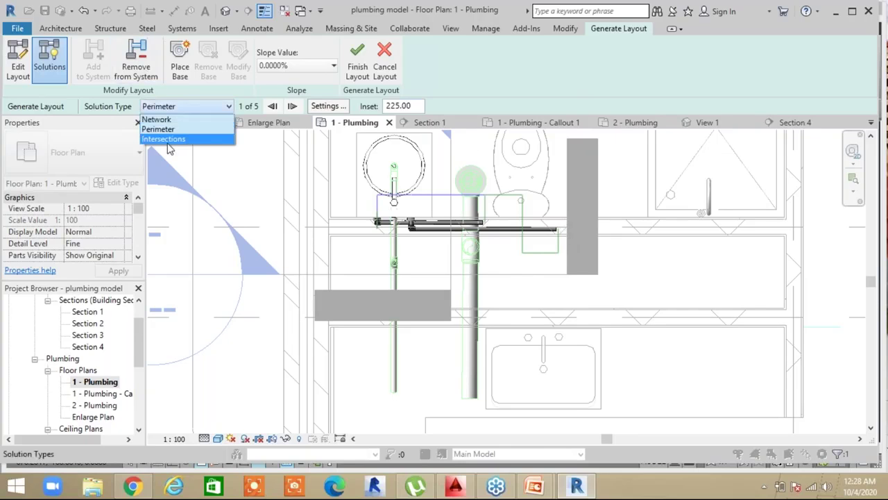
left_click(167, 139)
key("Up")
key("Up")
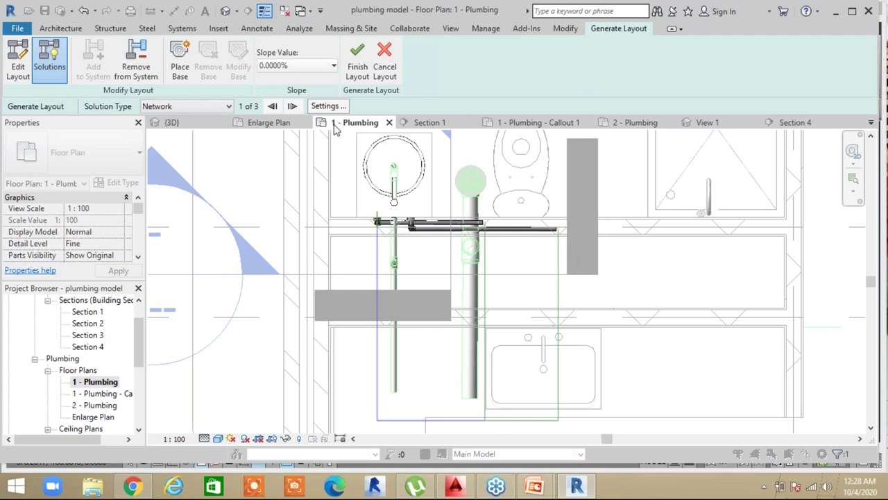
Set the layout's solution type to Perimeter, cycle through its proposals and choose solution 4 of 5
left_click(227, 108)
left_click(161, 119)
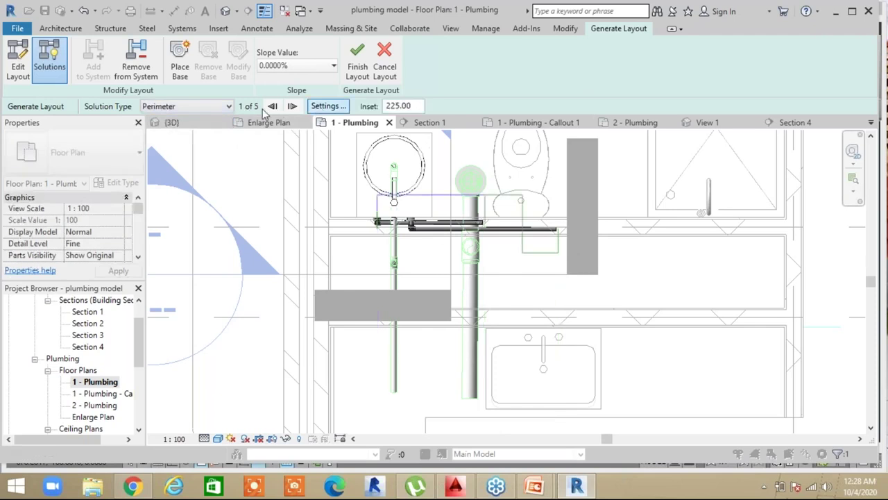
left_click(291, 107)
left_click(292, 107)
left_click(292, 108)
left_click(292, 108)
left_click(291, 108)
left_click(291, 107)
left_click(292, 108)
left_click(291, 108)
left_click(292, 107)
left_click(292, 107)
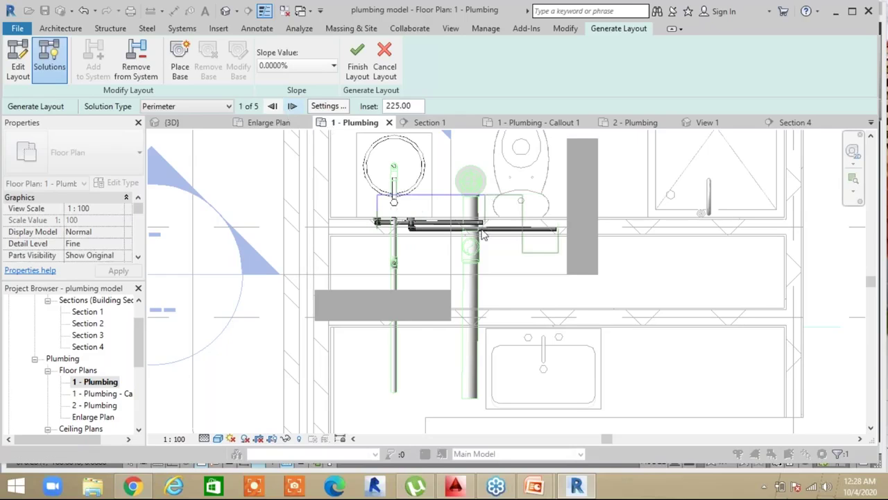
left_click(292, 107)
left_click(292, 106)
left_click(292, 106)
Review the pipe conversion settings for the main and branch pipes of the Hydronic Supply system
left_click(329, 106)
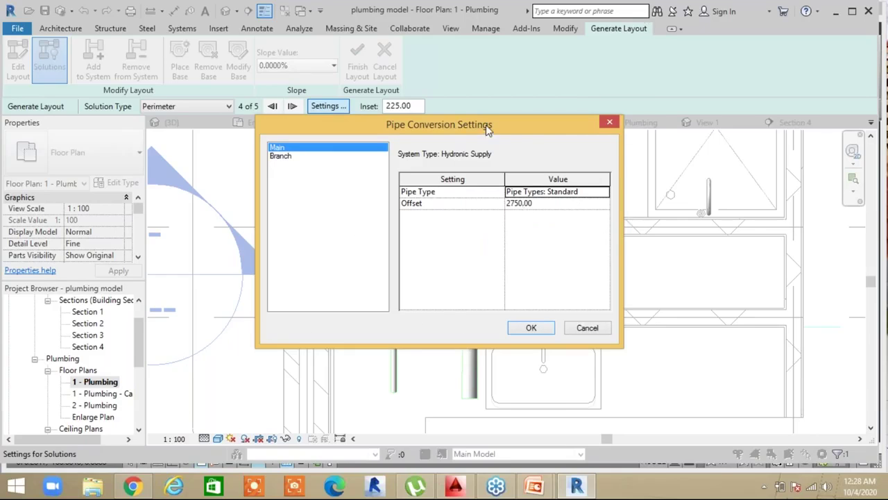
left_click_drag(522, 131, 504, 117)
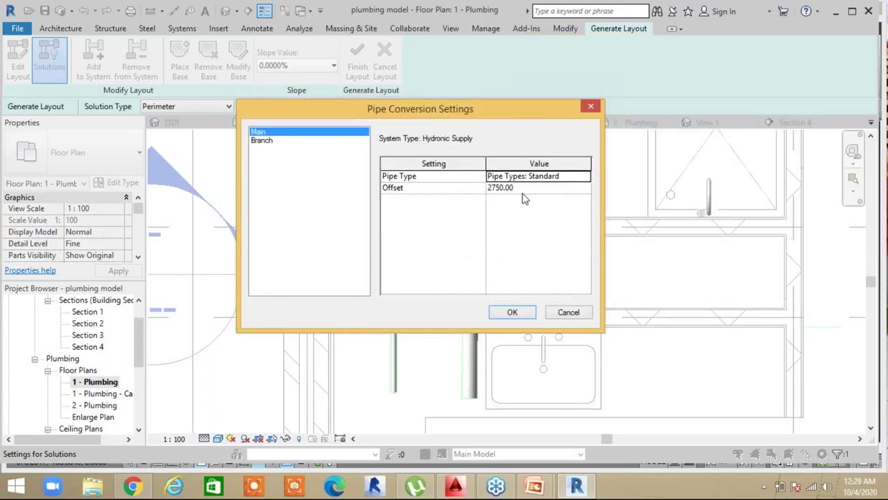
left_click(261, 140)
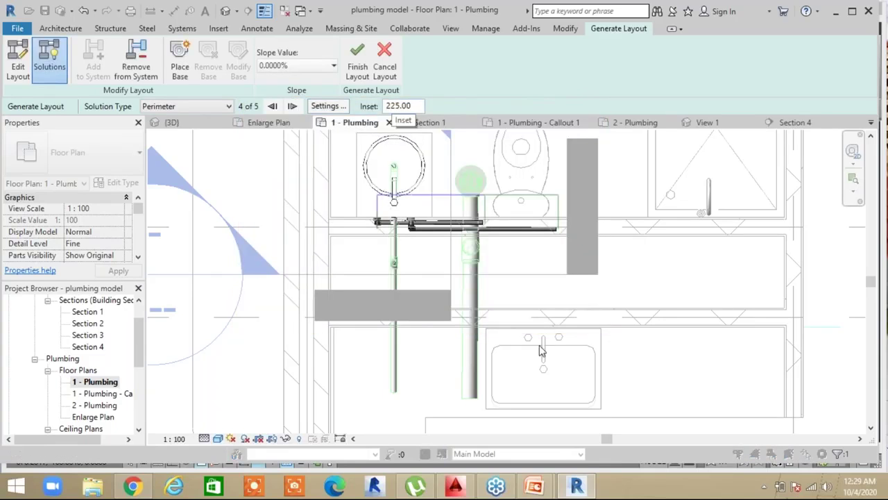
Put the chosen perimeter route into editing, return to the solutions with the route as Custom, and finish the layout
left_click(20, 62)
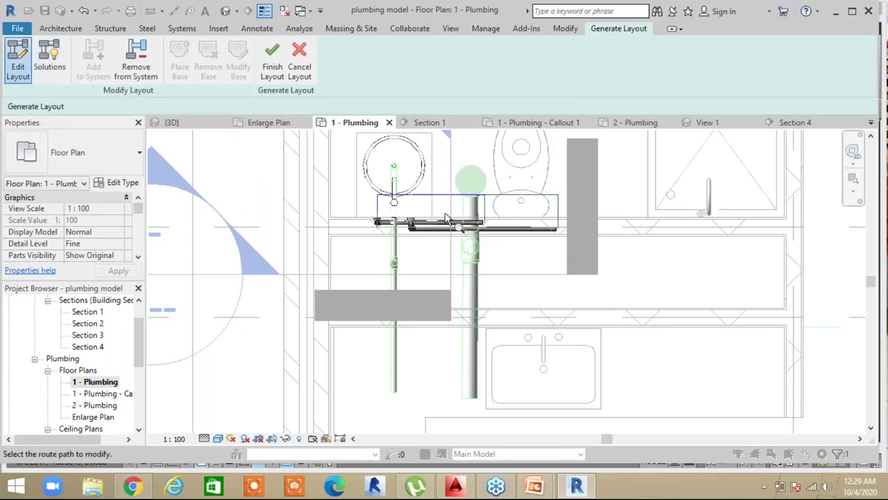
left_click(49, 59)
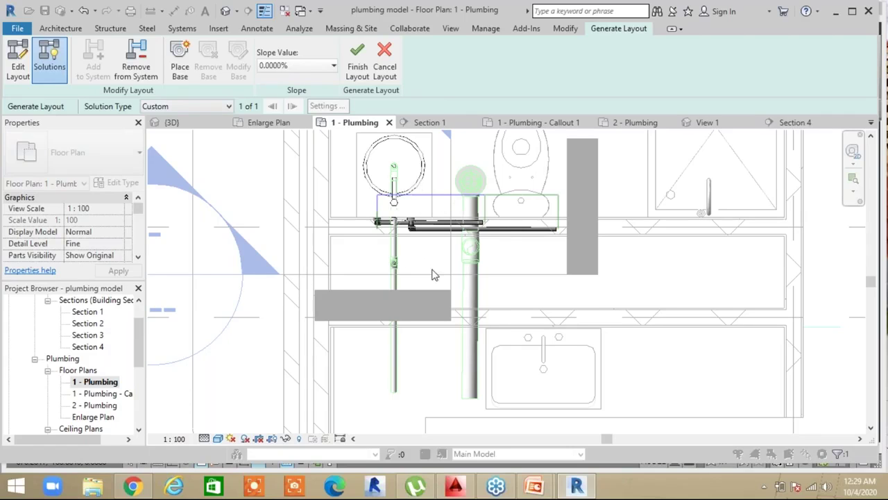
left_click(356, 61)
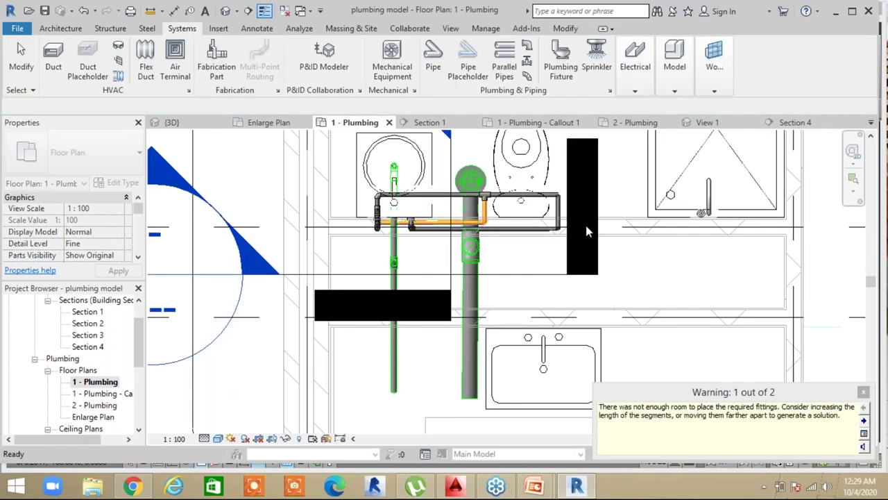
Examine the generated supply piping around the sink in the floor plan and in the default 3D view
scroll(469, 215, "up", 2)
scroll(394, 206, "up", 2)
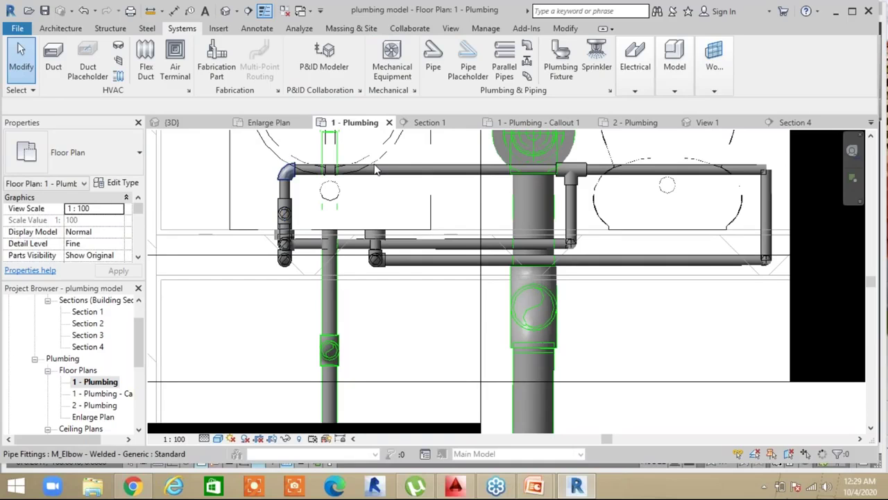
middle_click_drag(725, 287, 620, 209)
left_click(227, 12)
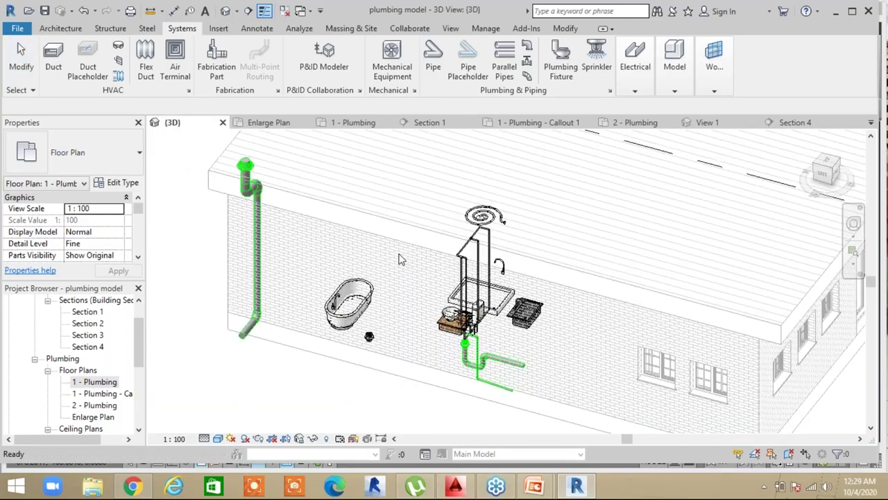
scroll(489, 305, "up", 3)
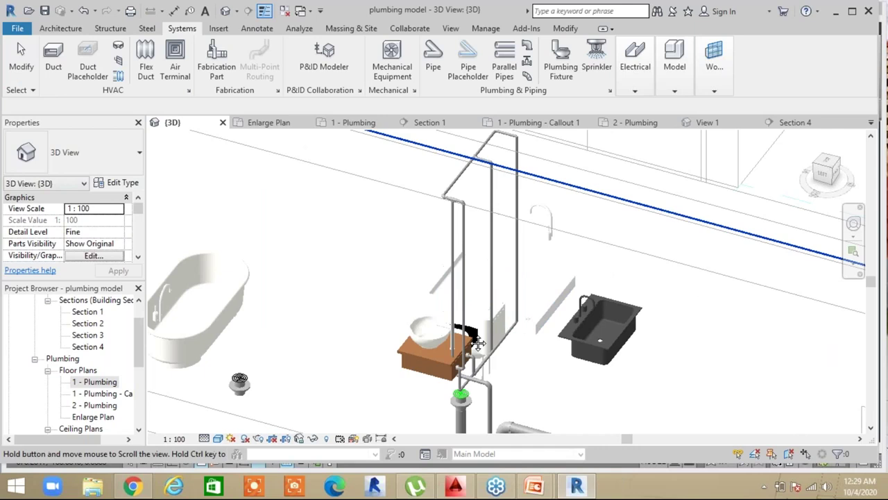
scroll(423, 365, "up", 4)
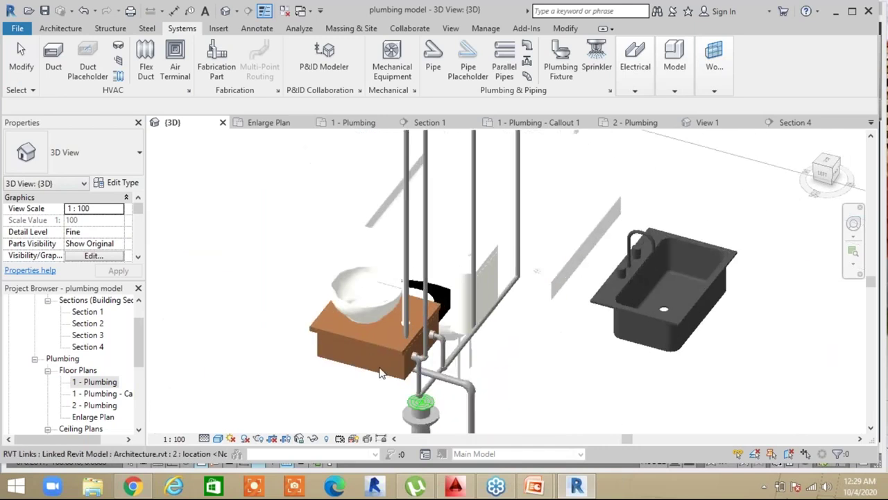
key("Escape")
scroll(360, 387, "down", 3)
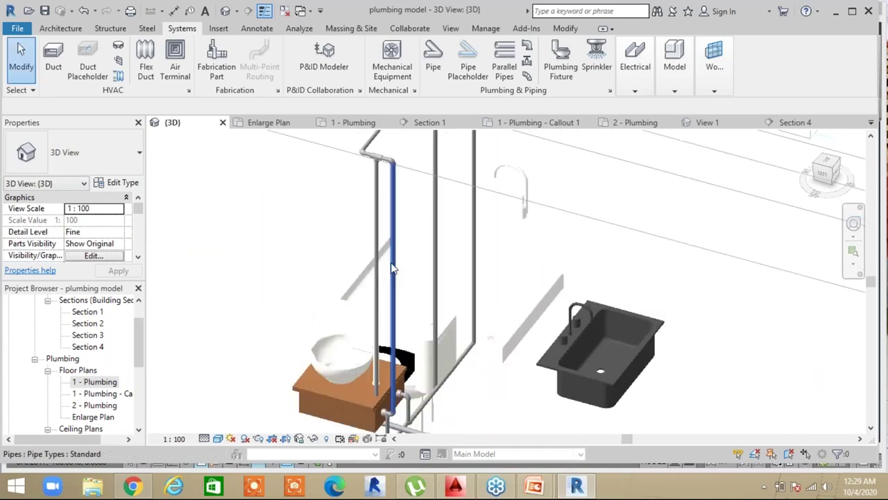
scroll(381, 290, "down", 1)
middle_click_drag(381, 290, 374, 322)
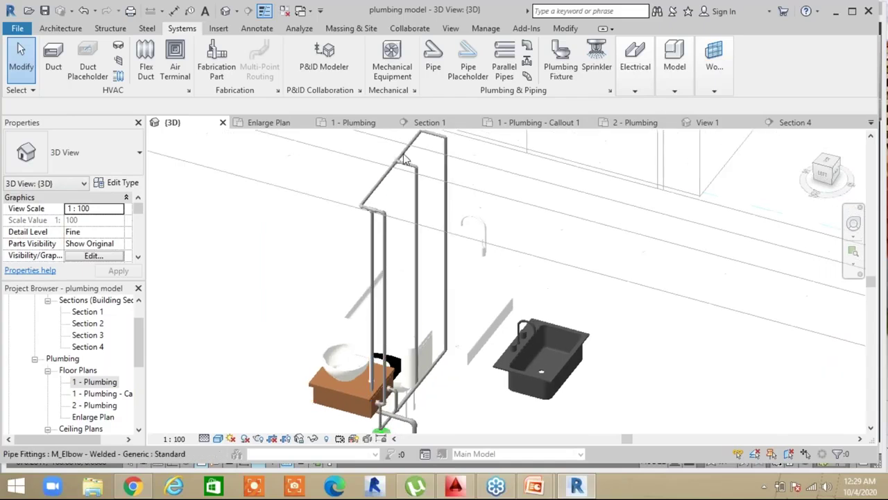
left_click(388, 274)
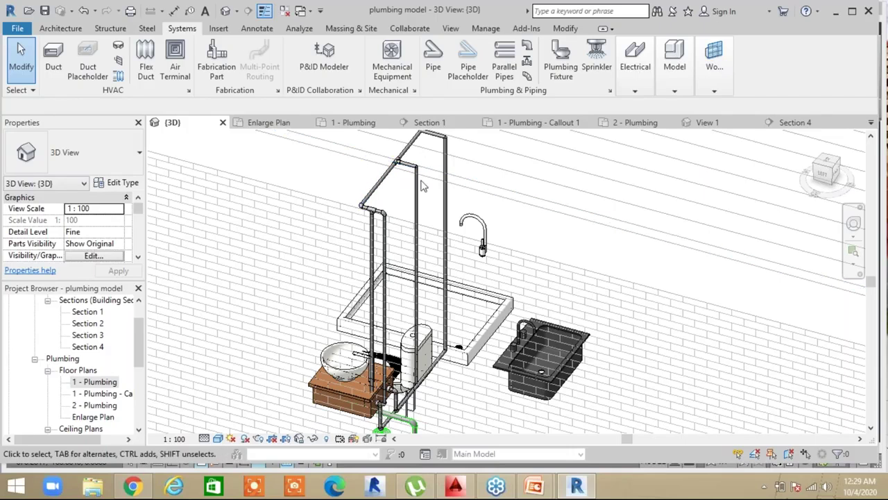
Join the short branch pipe from the tee to its vertical pipe with Trim/Extend to Corner
scroll(417, 180, "up", 5)
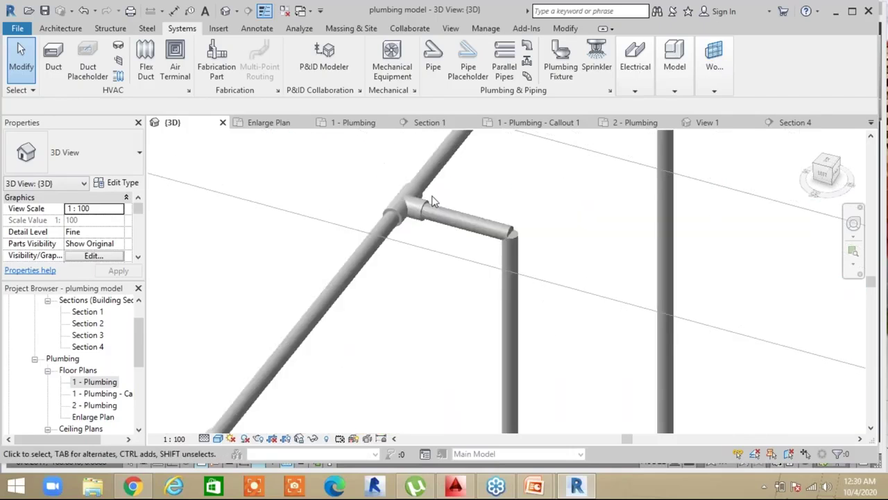
scroll(427, 215, "up", 3)
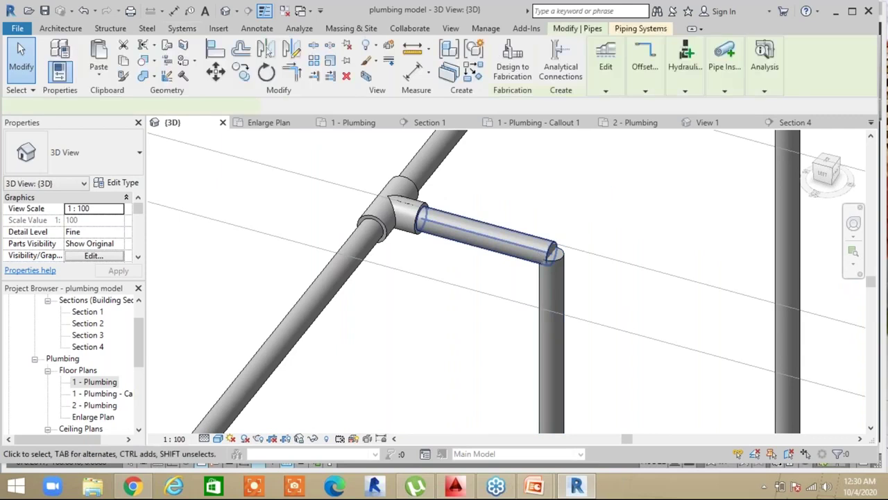
key("Escape")
left_click(559, 29)
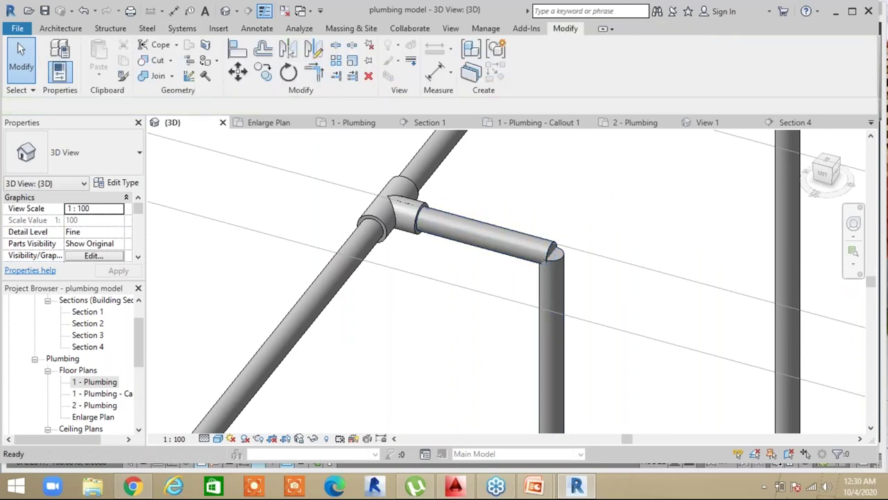
key("t")
key("r")
left_click(510, 254)
left_click(539, 304)
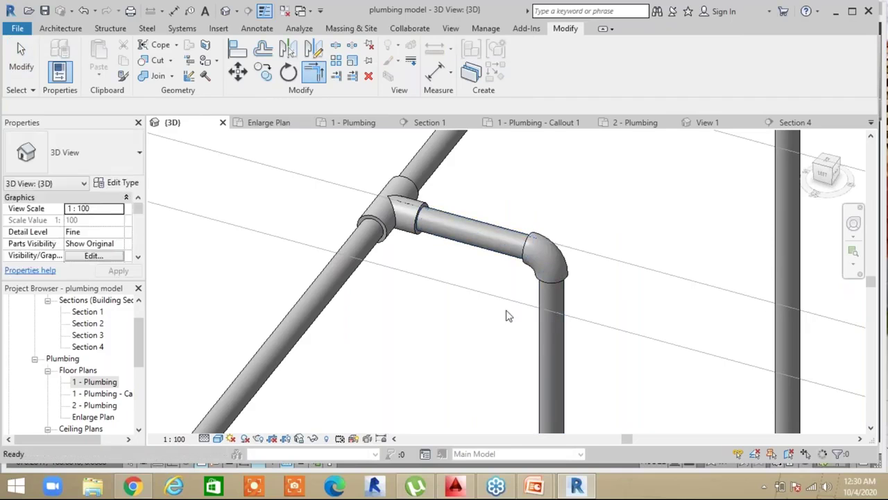
Join the horizontal pipe at the far end of the overhead run to its outer vertical pipe with Trim/Extend to Corner
scroll(505, 314, "down", 4)
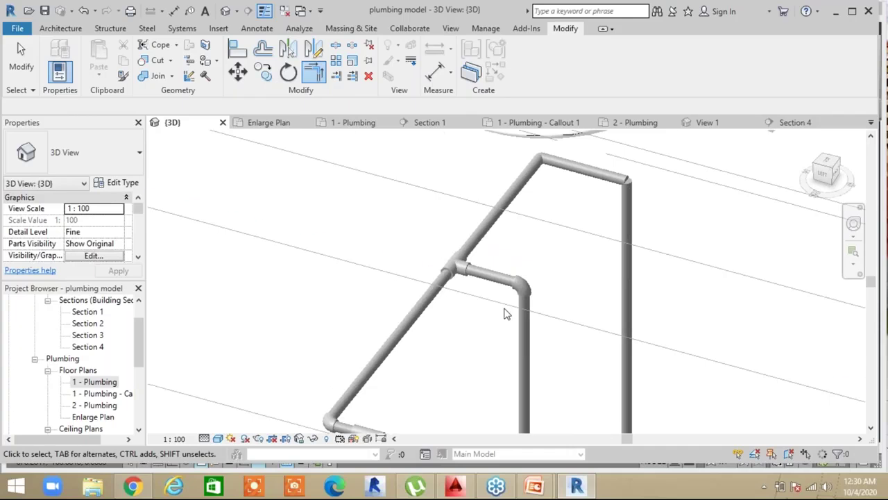
scroll(505, 314, "down", 2)
key("Escape")
scroll(591, 229, "up", 4)
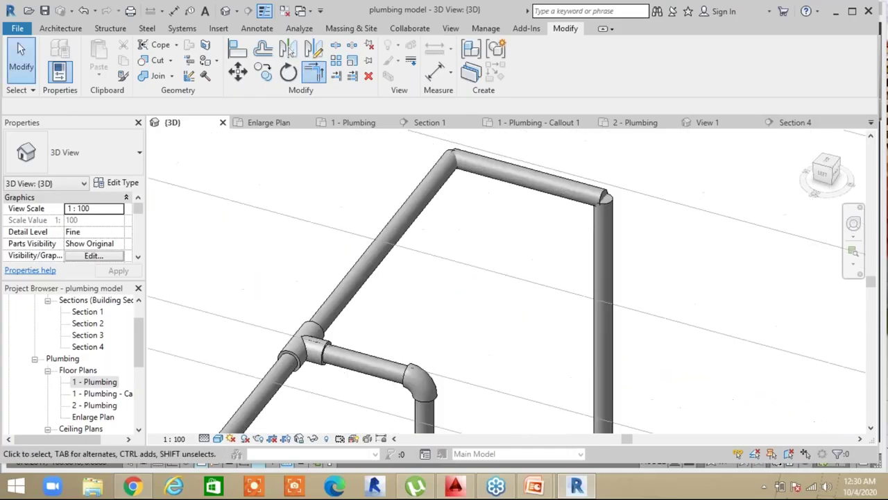
key("t")
key("r")
scroll(517, 305, "down", 3)
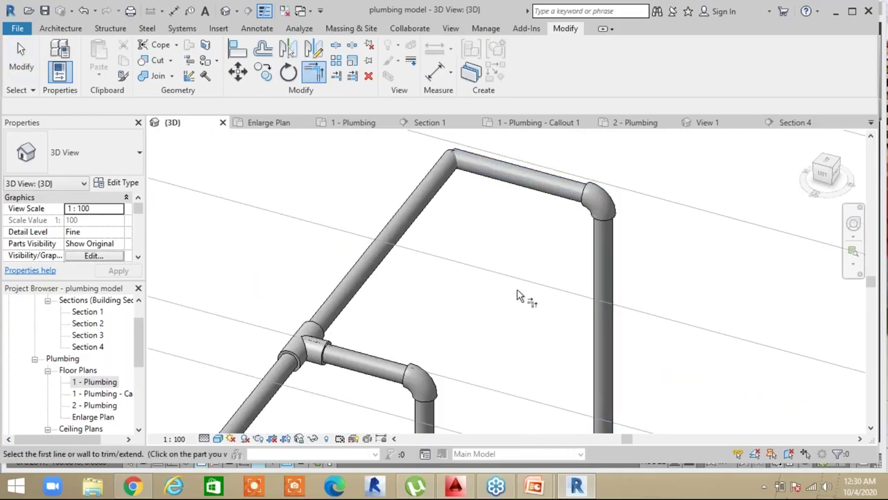
Examine the supply risers and the pipe connections behind the bathroom sink cabinet
scroll(514, 315, "down", 2)
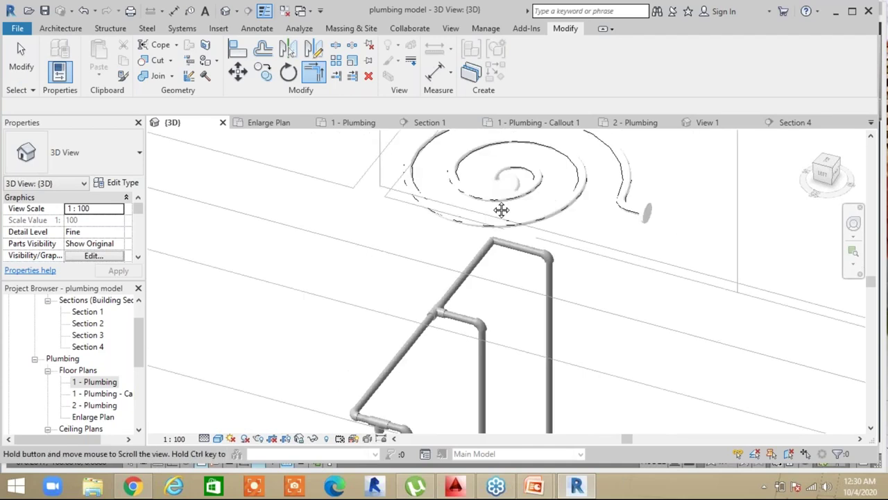
middle_click_drag(501, 210, 502, 39)
scroll(481, 288, "down", 1)
middle_click_drag(481, 288, 479, 298)
scroll(483, 385, "up", 5)
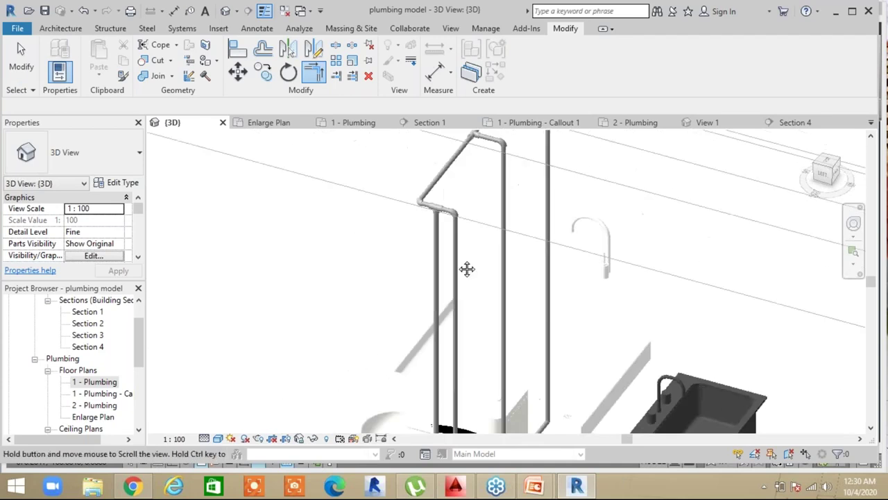
scroll(401, 404, "up", 2)
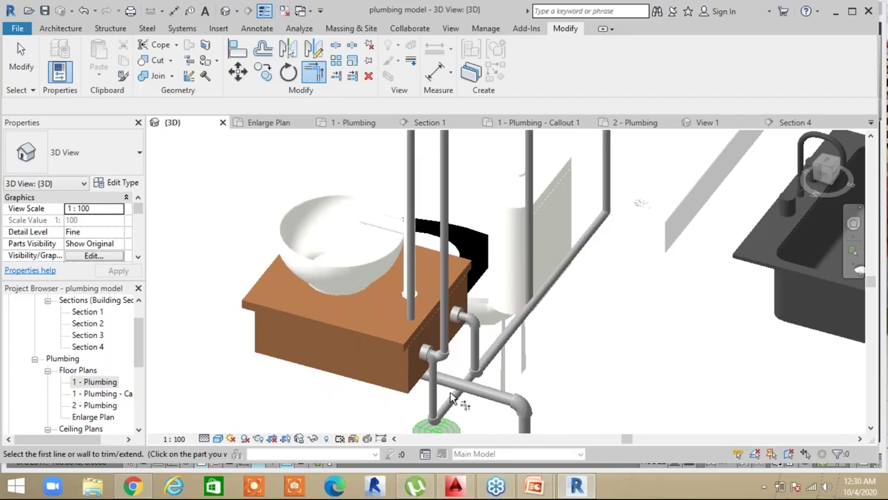
scroll(458, 402, "up", 2)
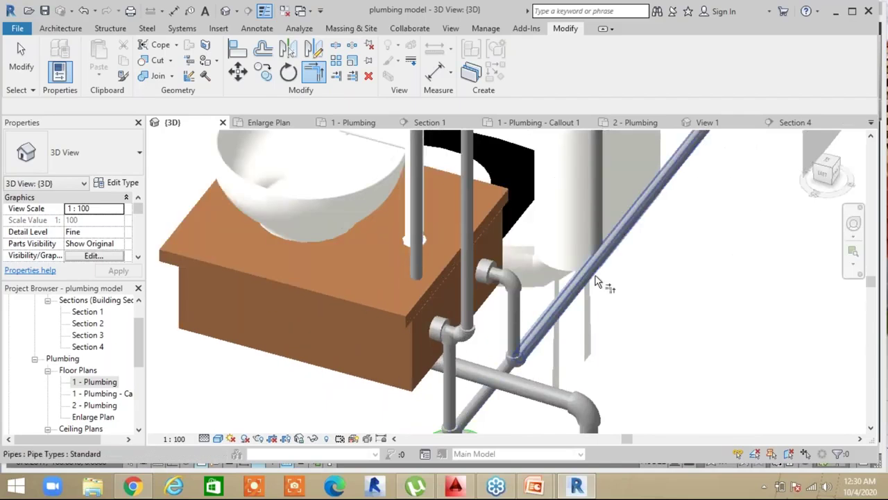
Examine the full height of the supply risers and the overhead pipe run above the bathroom fixtures in 3D
scroll(552, 310, "down", 1)
scroll(552, 310, "down", 2)
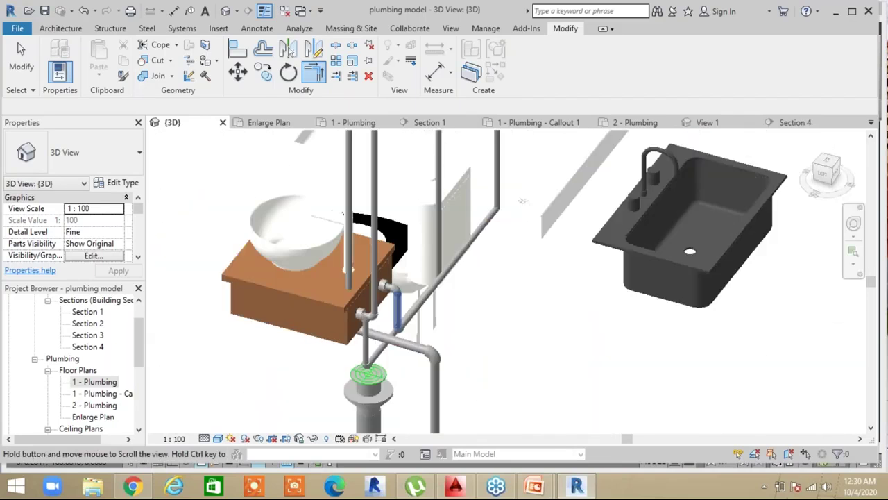
middle_click_drag(523, 201, 493, 276)
middle_click_drag(571, 224, 625, 337)
scroll(624, 338, "down", 2)
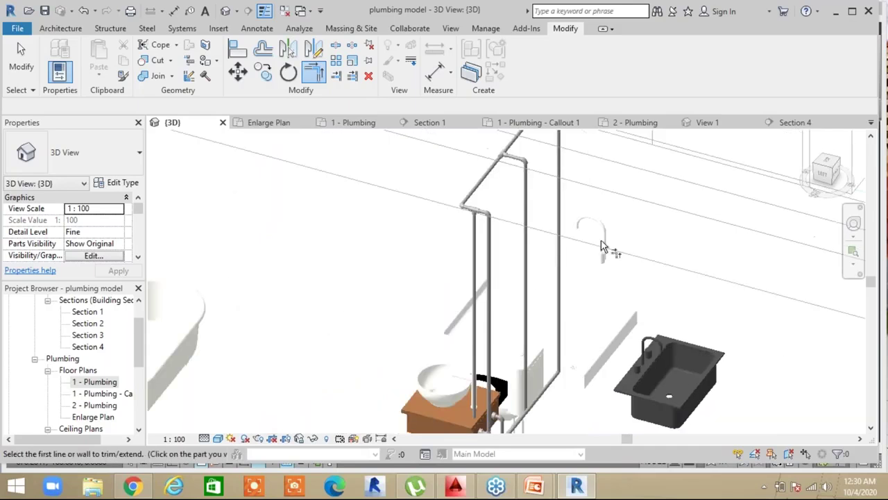
scroll(524, 311, "down", 1)
scroll(524, 312, "down", 2)
middle_click_drag(490, 350, 481, 366)
key("t")
key("r")
scroll(533, 326, "down", 1)
scroll(481, 355, "down", 2)
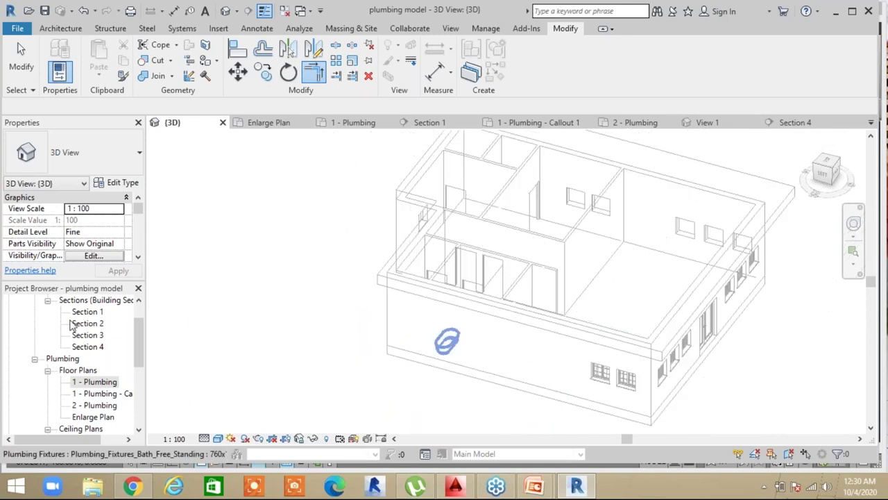
key("Escape")
Open the 1 - Plumbing floor plan and examine the piping around the bathroom sink and toilet
left_click(102, 383)
double_click(98, 382)
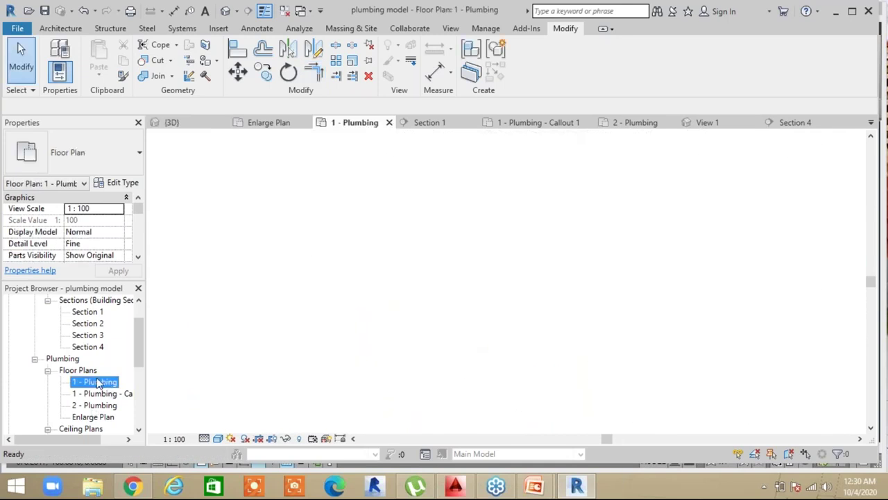
scroll(271, 340, "down", 6)
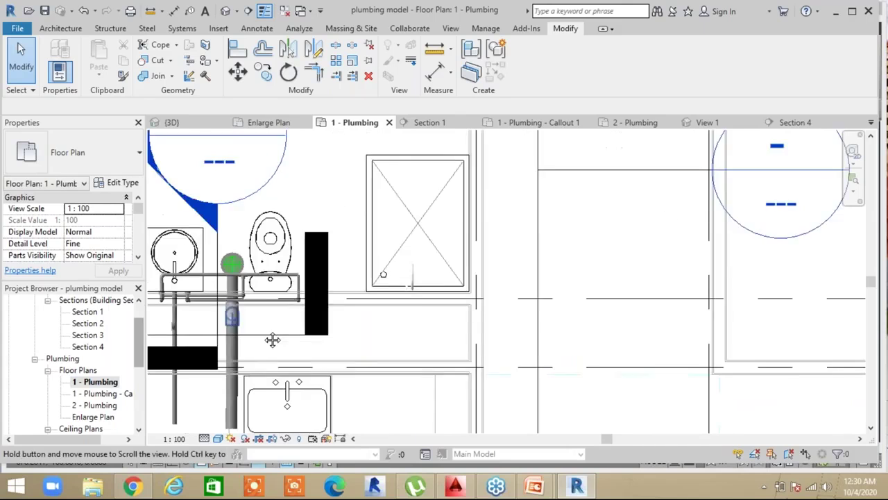
mouse_move(384, 390)
middle_mouse_down()
mouse_move(348, 423)
mouse_move(344, 449)
middle_mouse_up()
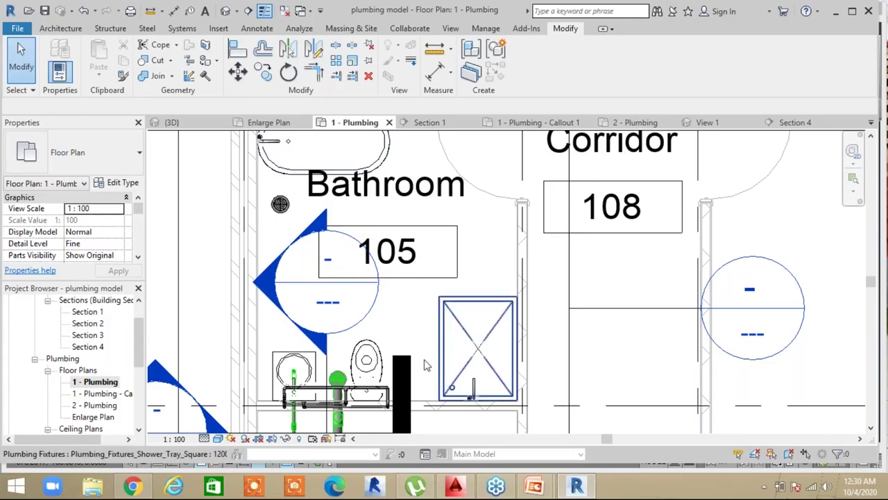
scroll(425, 374, "down", 1)
scroll(426, 373, "down", 1)
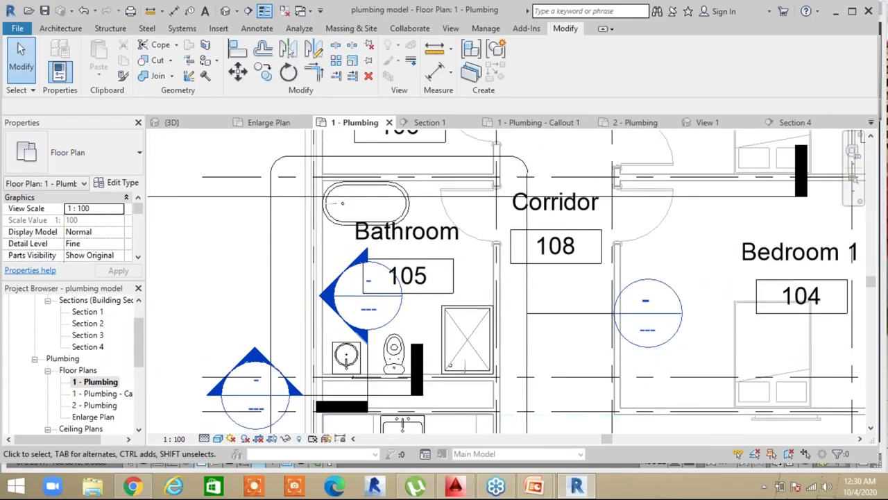
scroll(423, 298, "down", 1)
scroll(416, 292, "up", 2)
scroll(409, 283, "up", 3)
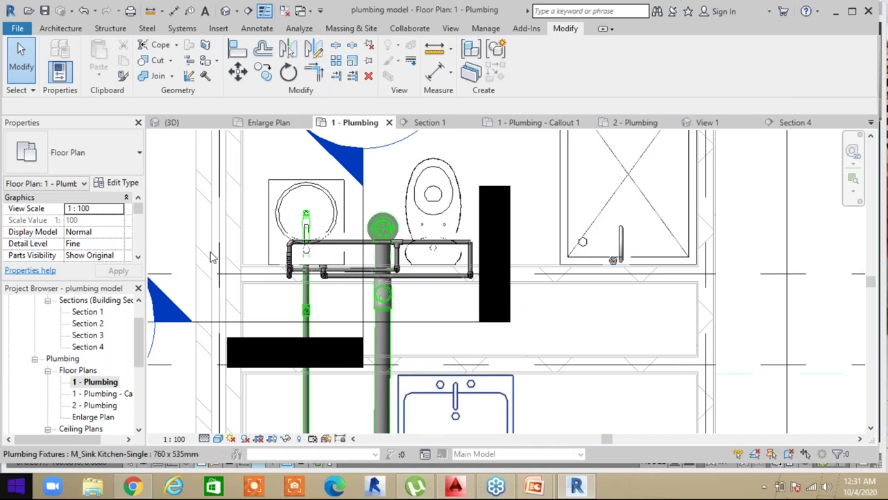
scroll(493, 331, "down", 3)
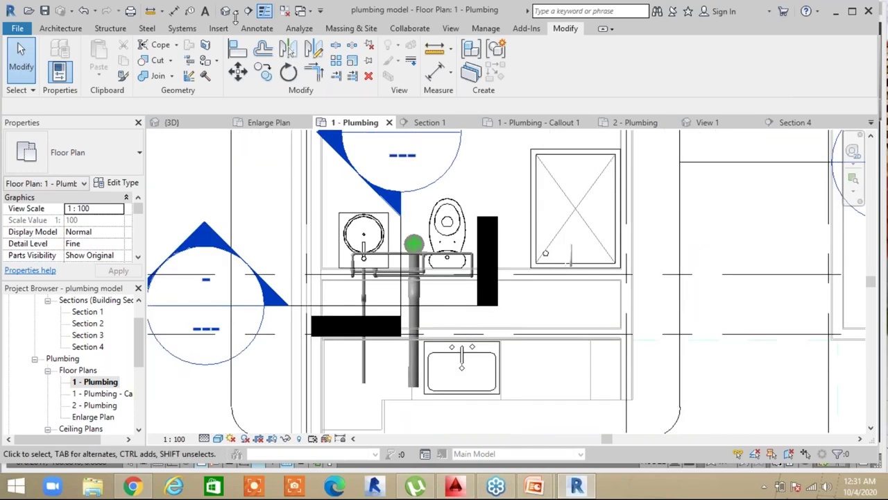
Open the default 3D view and examine the floor drain, sink drain pipe and supply connections at the sink cabinet
left_click(225, 11)
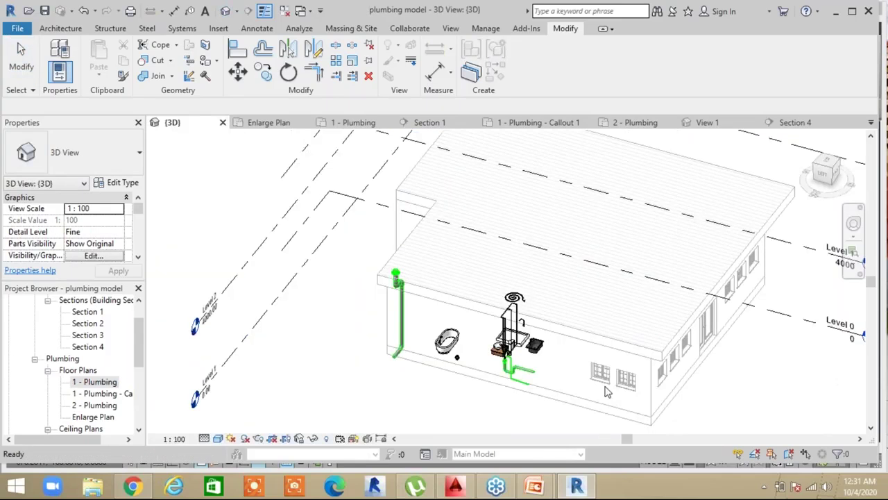
scroll(569, 362, "up", 4)
scroll(532, 331, "up", 4)
middle_click_drag(388, 275, 426, 247, "shift")
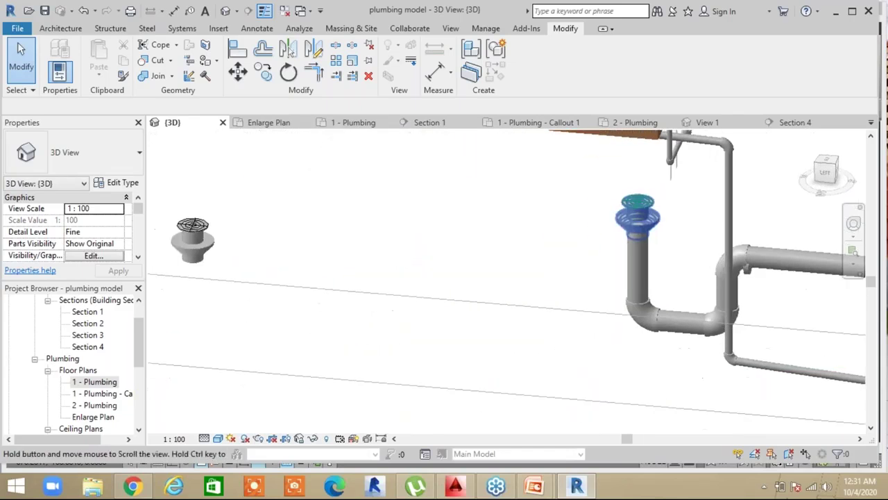
middle_click_drag(439, 308, 304, 441)
scroll(561, 273, "up", 4)
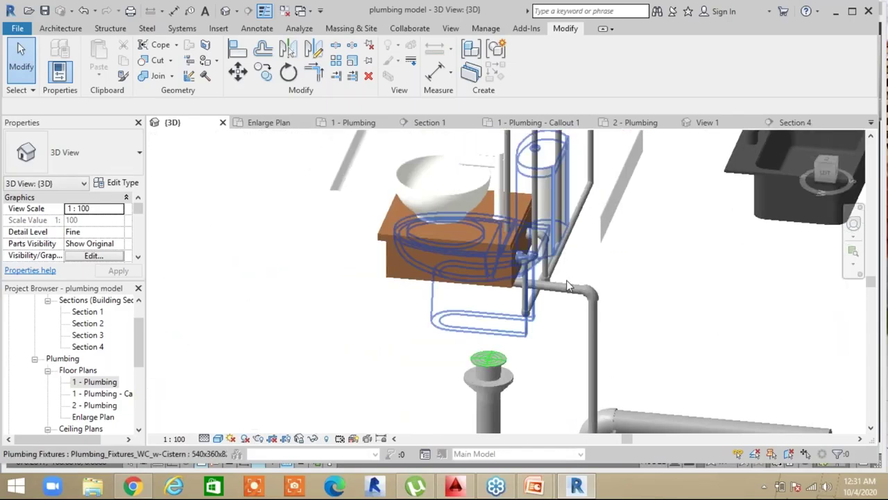
scroll(575, 304, "up", 1)
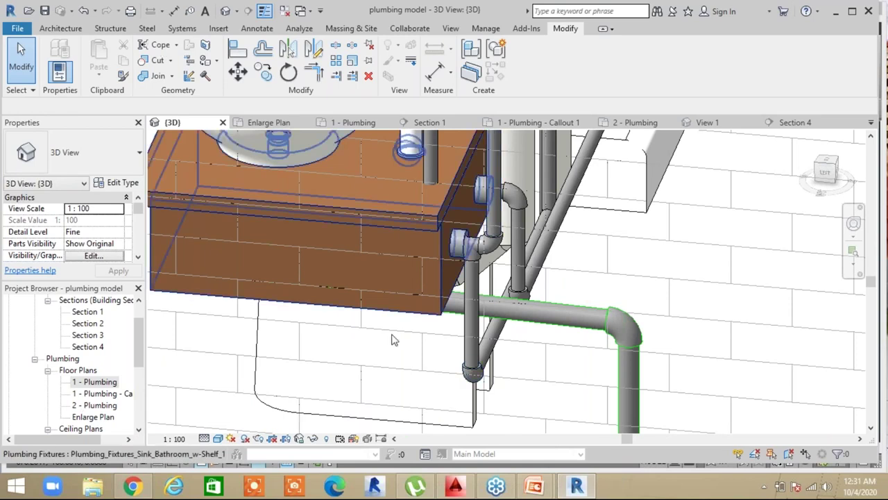
scroll(358, 290, "down", 1)
middle_click_drag(151, 389, 138, 337, "shift")
left_click_drag(138, 337, 145, 359)
scroll(94, 354, "up", 3)
Review the sink, drain and supply piping in the Section 1 and Section 2 views
left_click(93, 349)
double_click(89, 347)
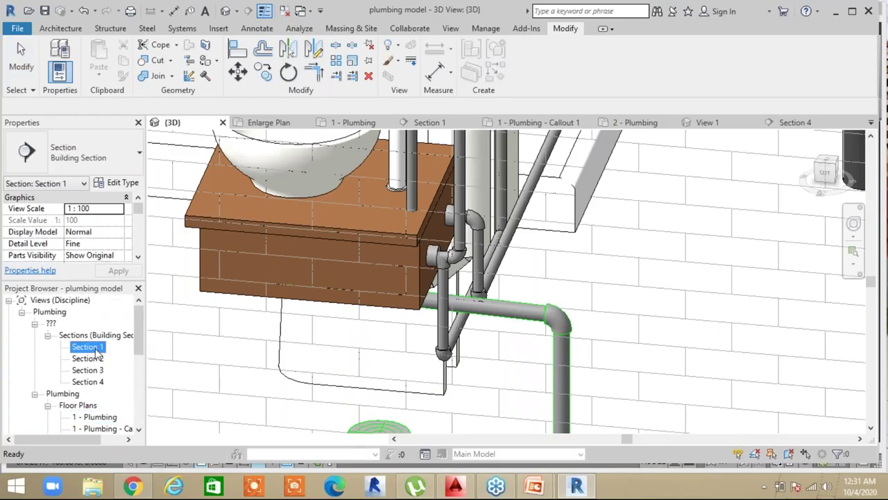
scroll(457, 341, "down", 5)
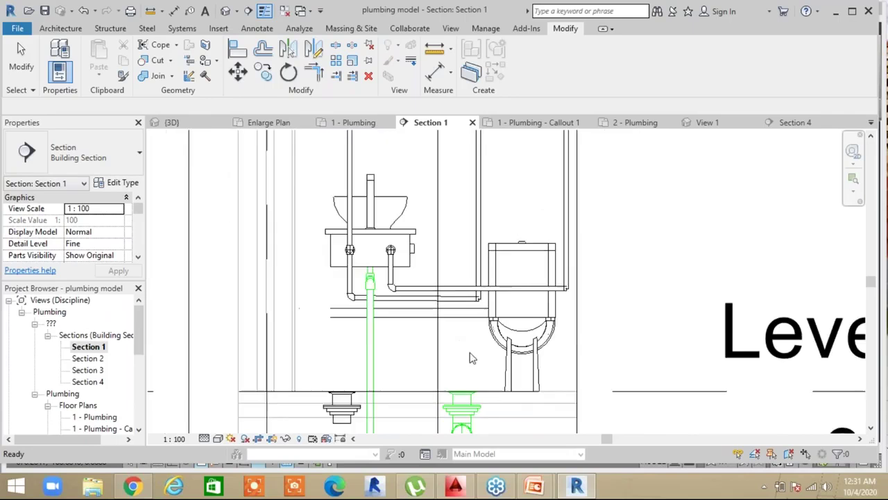
middle_click_drag(567, 302, 571, 236)
scroll(434, 341, "up", 2)
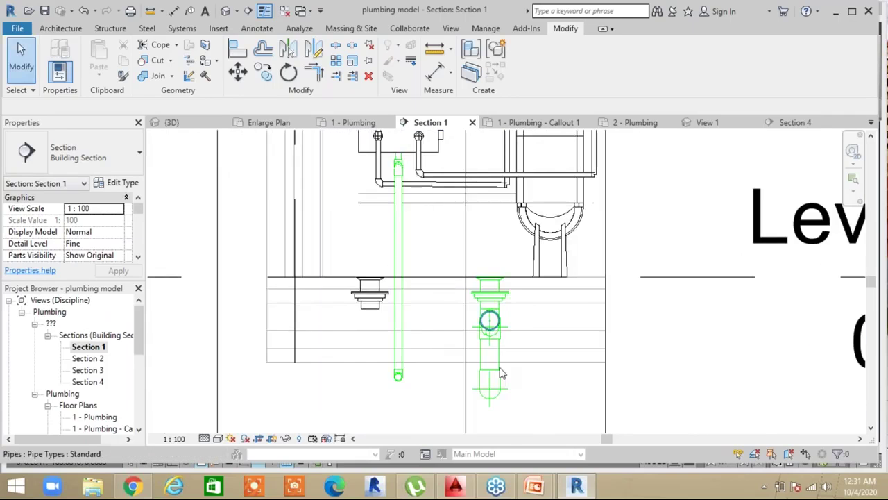
double_click(89, 357)
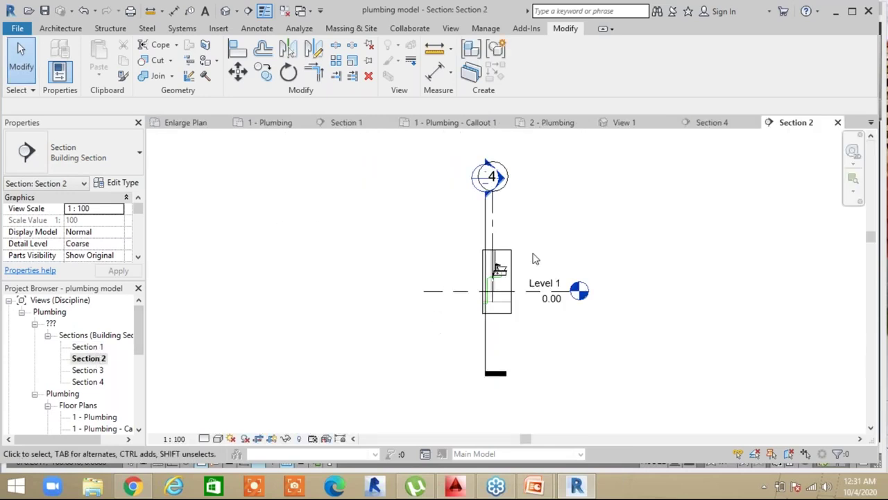
scroll(532, 257, "up", 4)
middle_click_drag(534, 308, 549, 277)
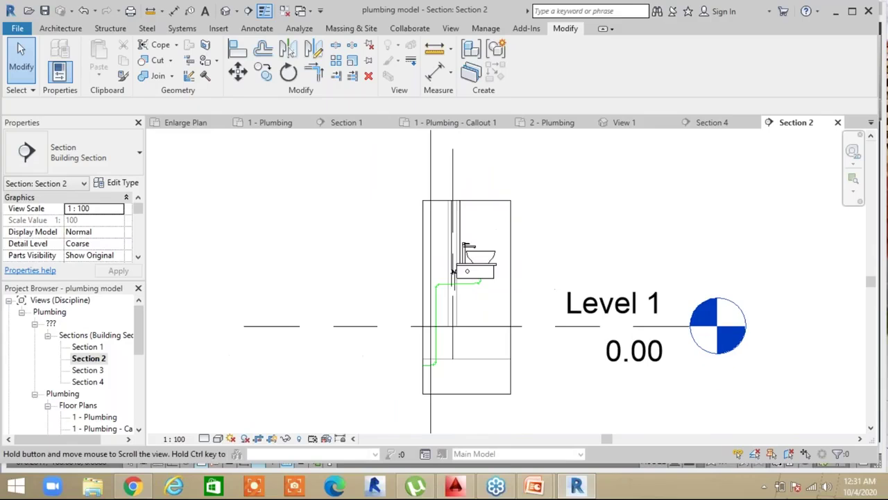
Review the drain piping in Section 3 and the roof drain downpipe in Section 4
left_click(88, 370)
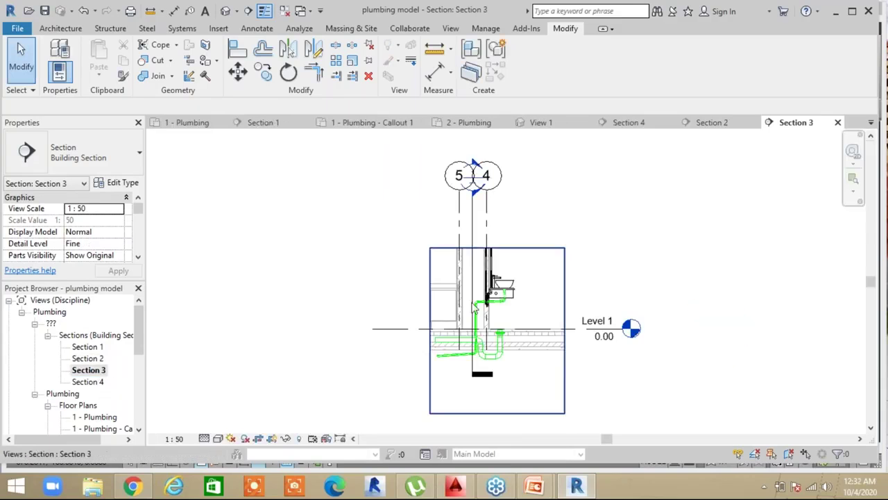
scroll(527, 347, "up", 3)
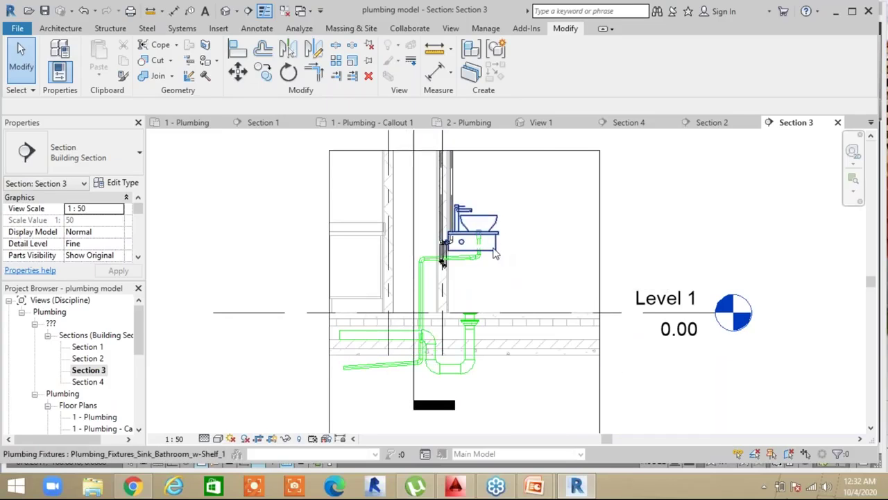
double_click(96, 383)
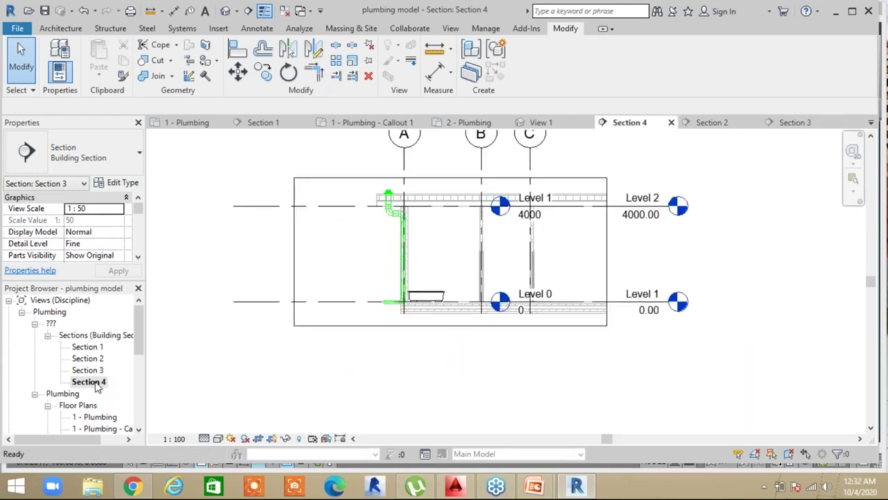
scroll(410, 219, "up", 3)
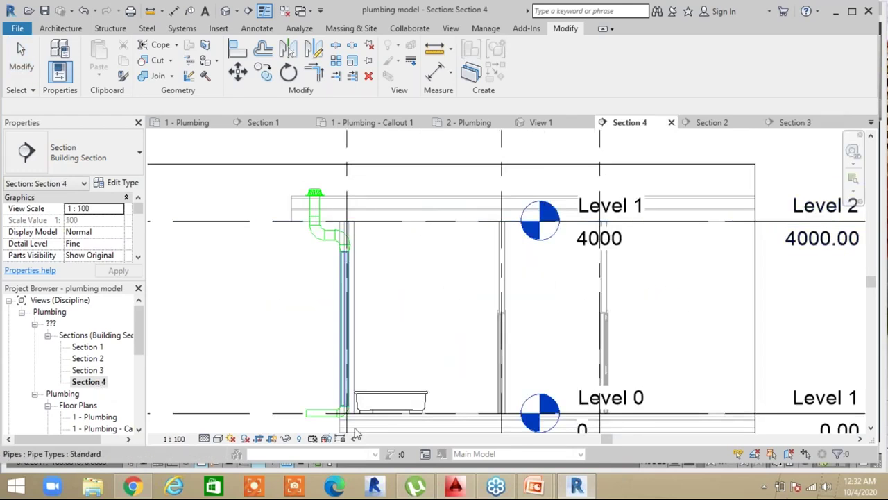
scroll(450, 299, "down", 2)
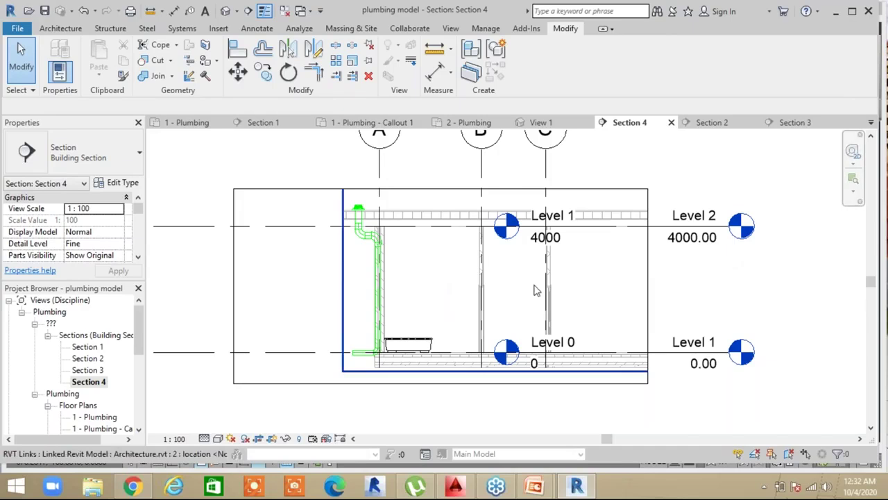
scroll(535, 289, "down", 2)
Create a new building-component schedule for the Pipes category, keeping the name Pipe Schedule and the New Construction phase
left_click(450, 29)
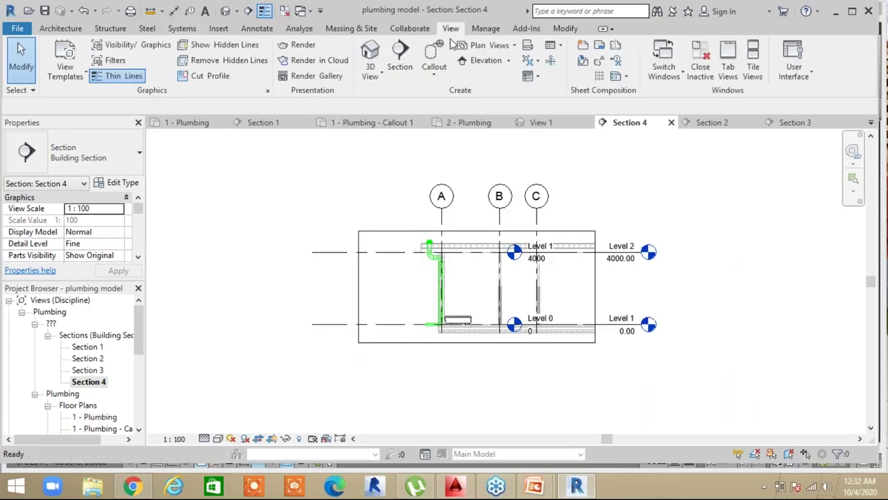
left_click(553, 45)
left_click(561, 62)
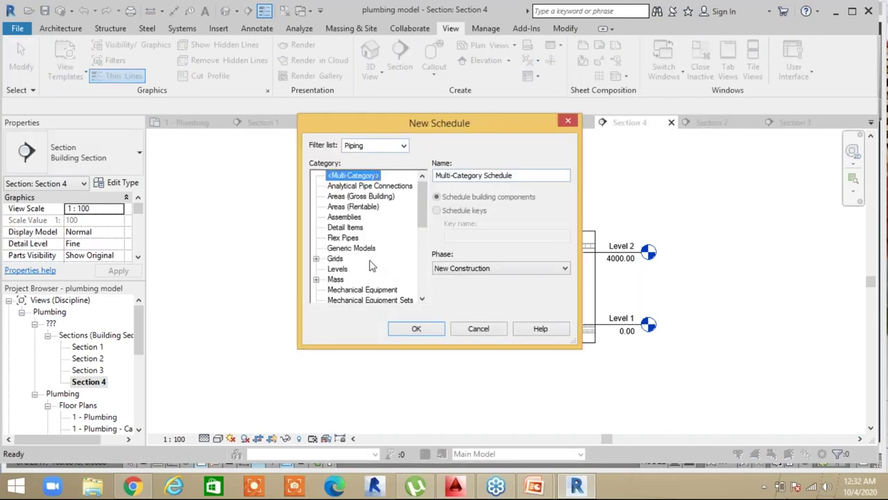
left_click_drag(421, 195, 423, 249)
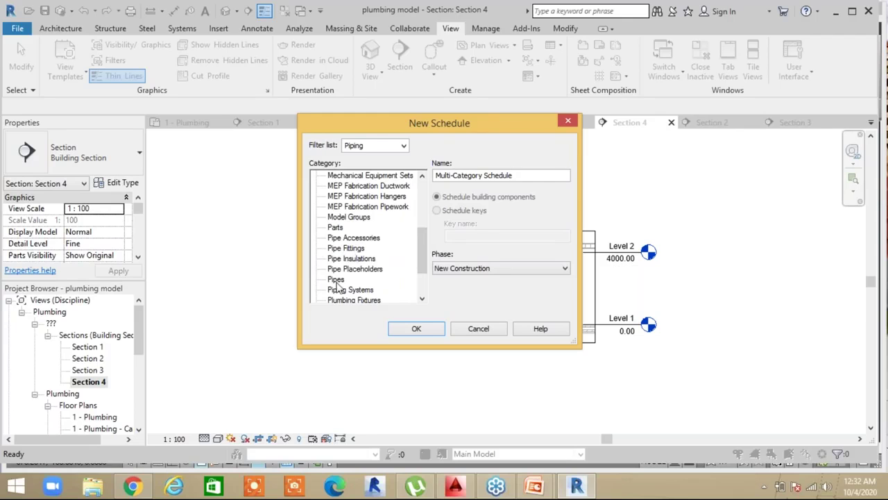
left_click(345, 279)
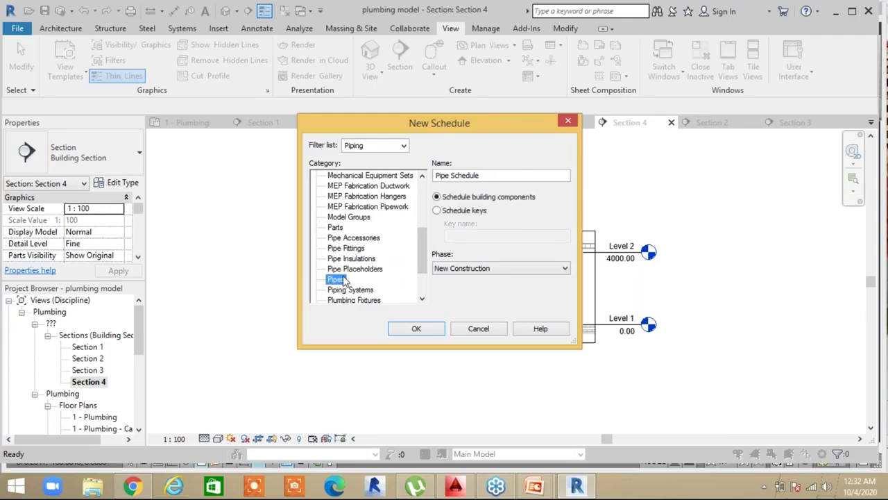
left_click(409, 331)
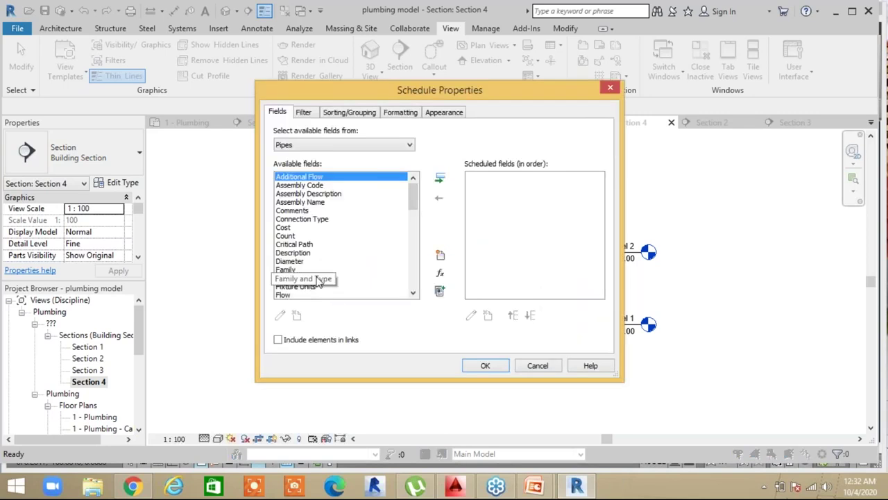
Add the Family and Type and Diameter fields to the pipe schedule
left_click(300, 277)
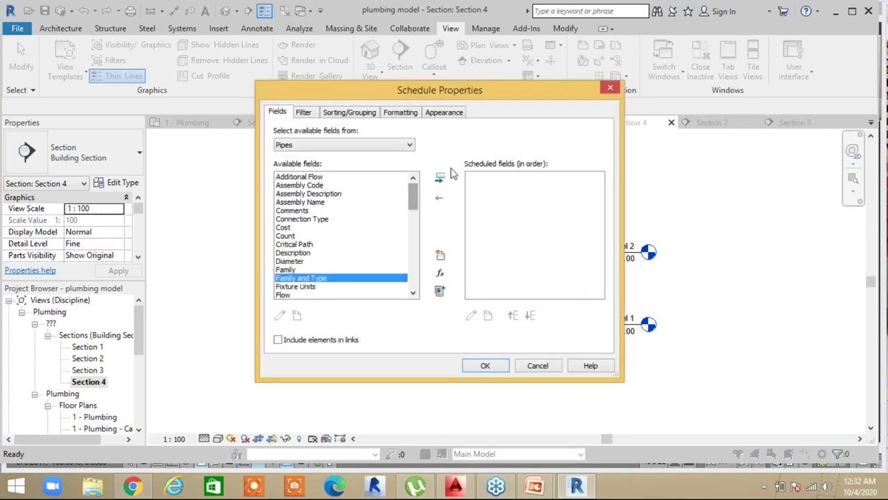
left_click(442, 180)
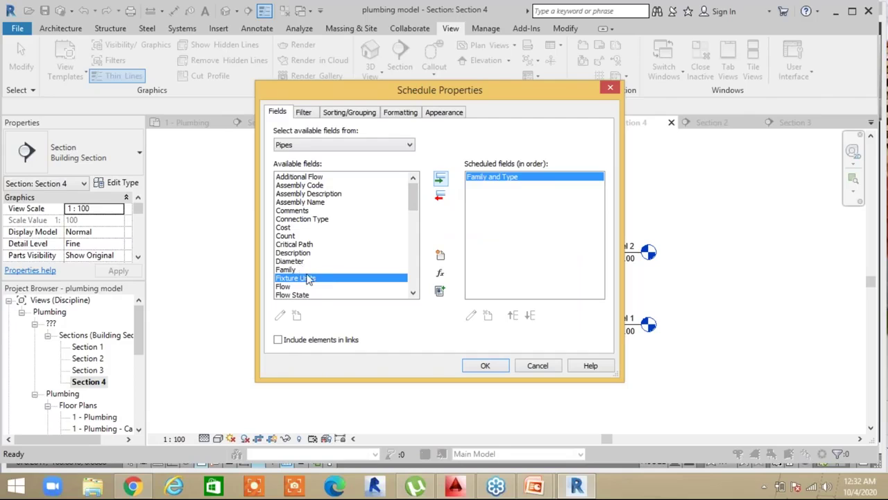
left_click(291, 261)
left_click(441, 180)
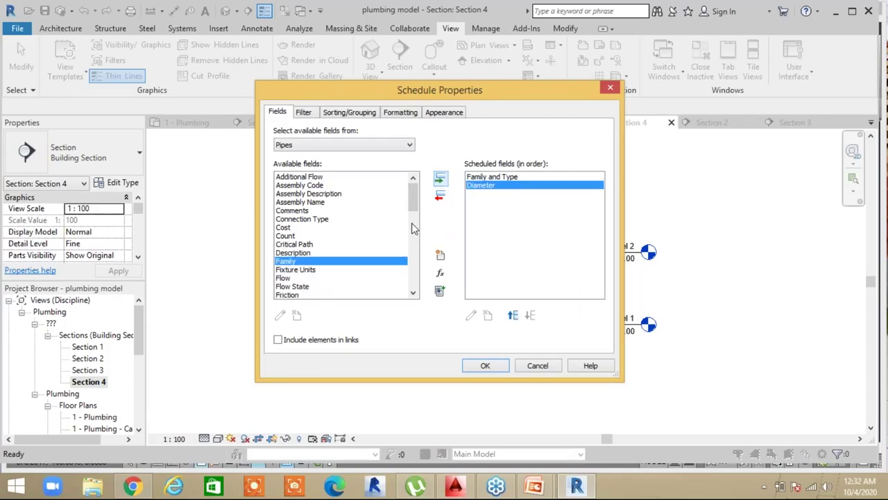
Add the Length and Size fields to the pipe schedule after Diameter
left_click_drag(412, 212, 412, 229)
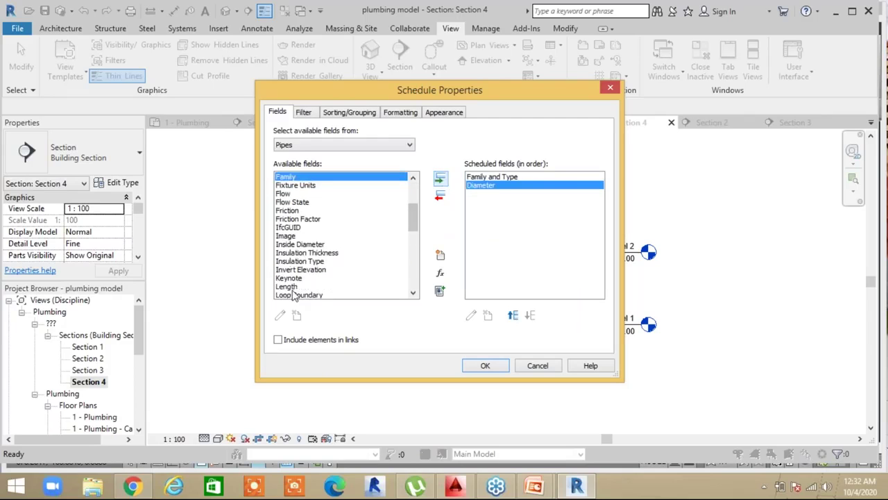
left_click(294, 287)
left_click(442, 179)
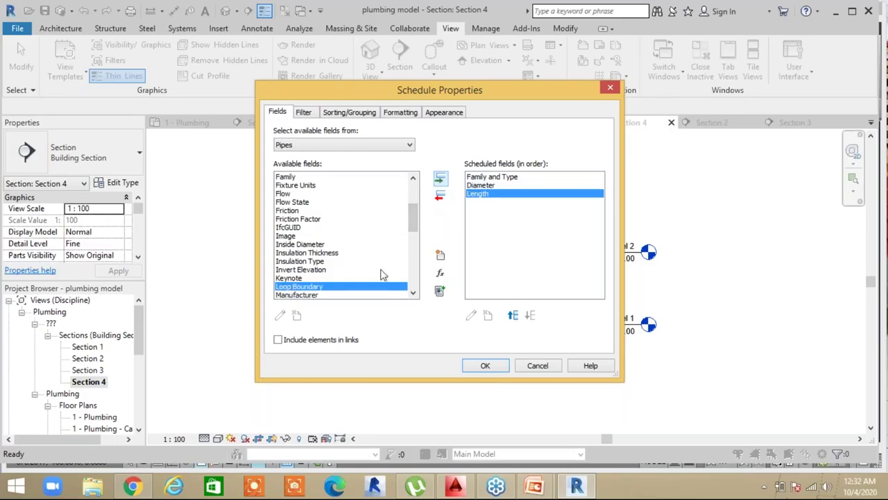
left_click_drag(413, 231, 424, 275)
left_click(282, 261)
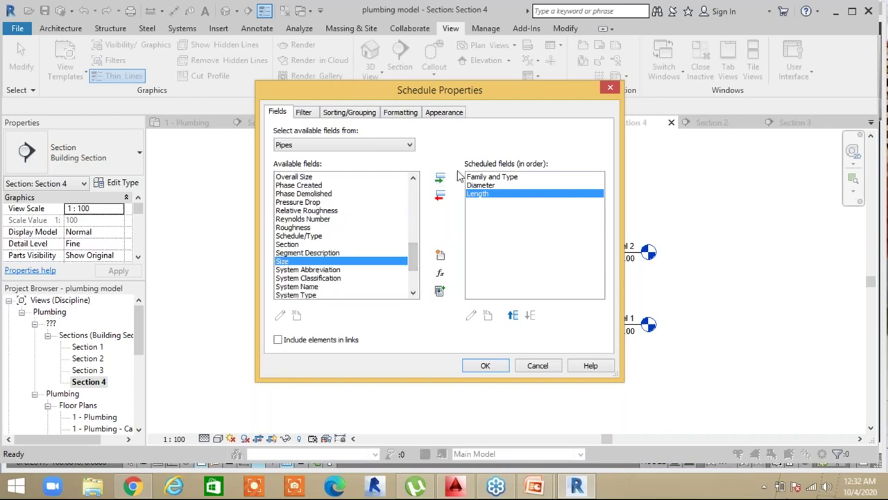
left_click(440, 179)
left_click_drag(416, 262, 433, 203)
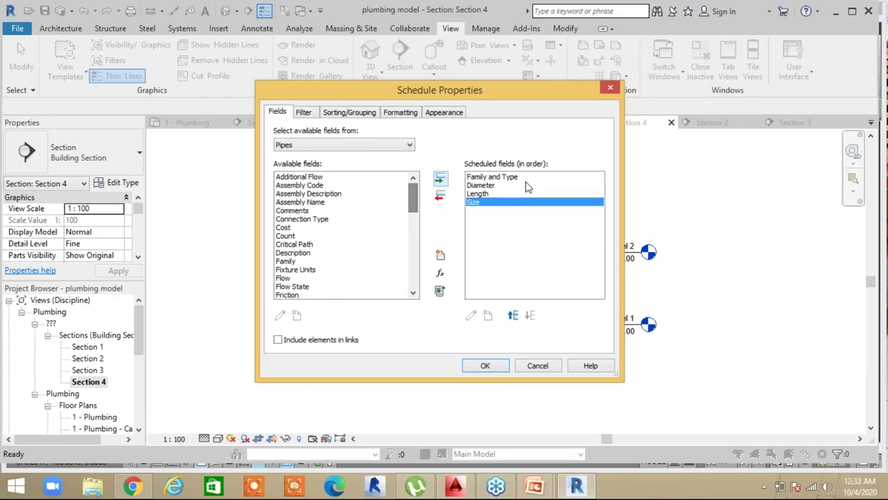
Create the pipe schedule with its fields ordered Family and Type, Diameter, Length and Size, and look through its rows
left_click(513, 315)
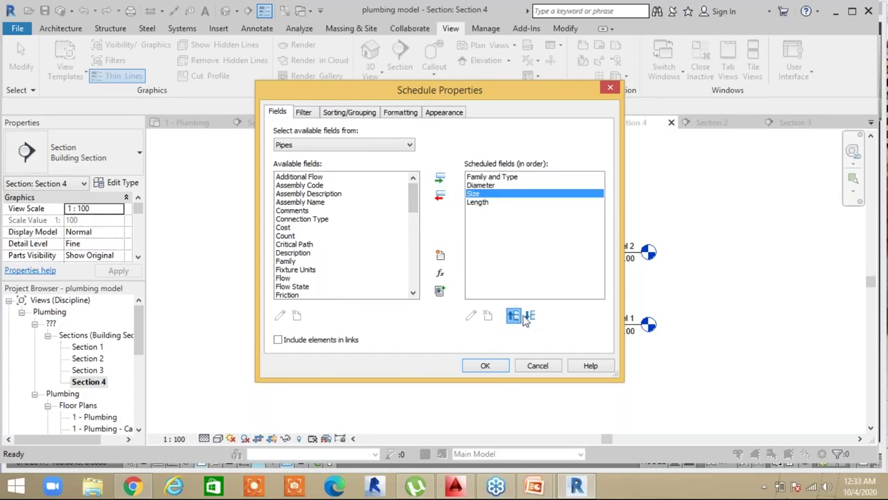
left_click(529, 315)
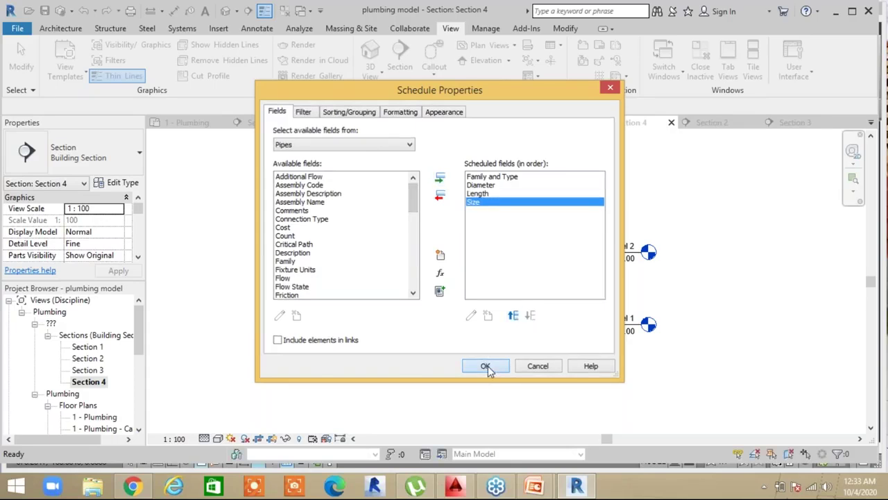
left_click(486, 366)
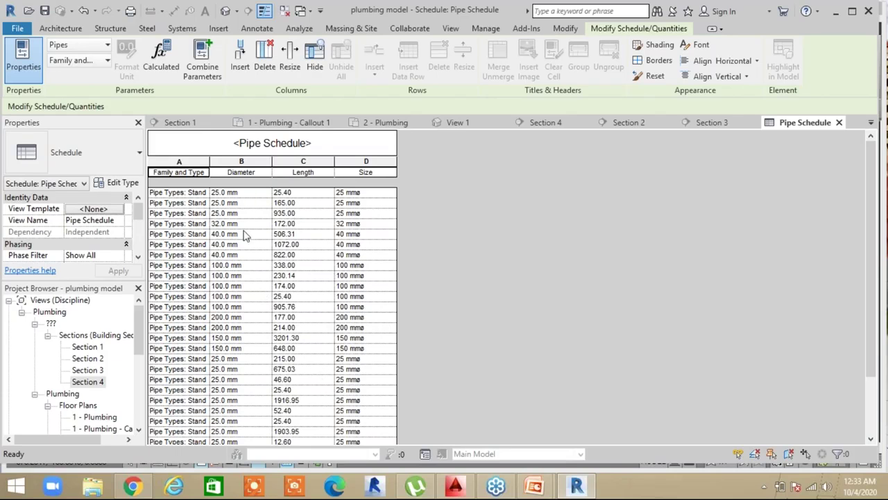
scroll(312, 363, "down", 2)
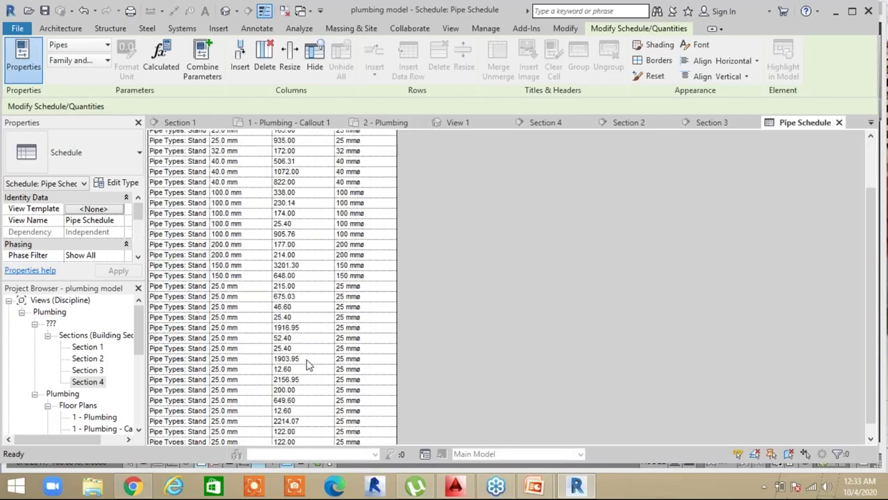
scroll(306, 365, "down", 1)
scroll(303, 366, "up", 2)
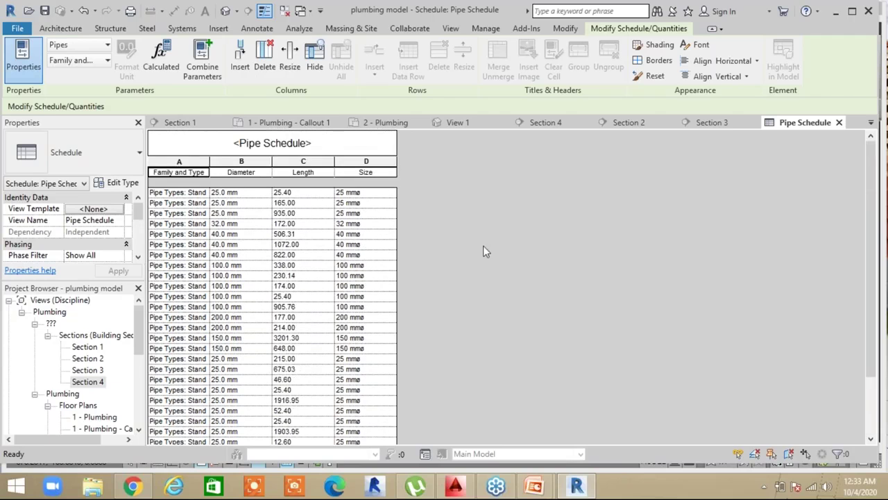
Filter the pipe schedule to pipes whose Diameter equals 25 mm
left_click_drag(138, 217, 138, 233)
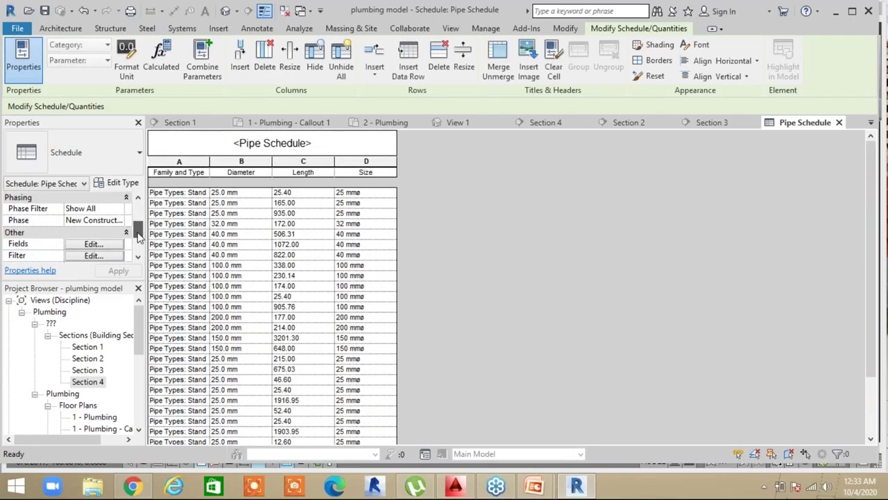
scroll(138, 236, "down", 2)
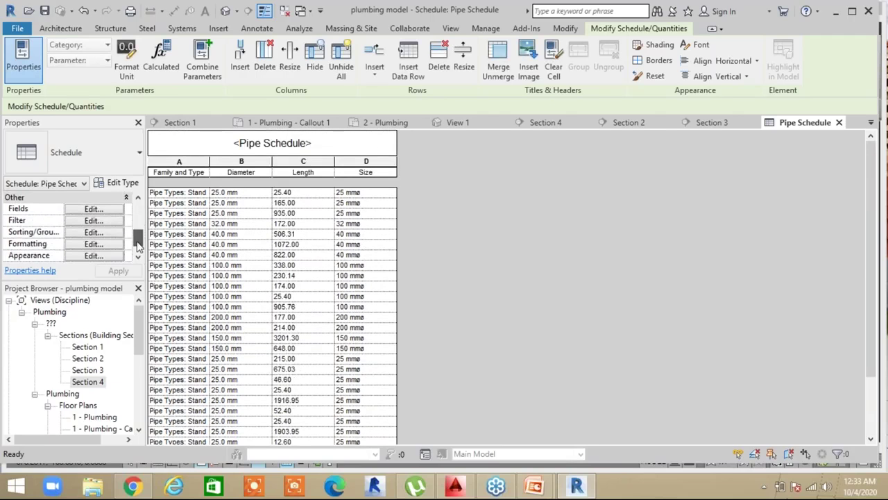
left_click(94, 219)
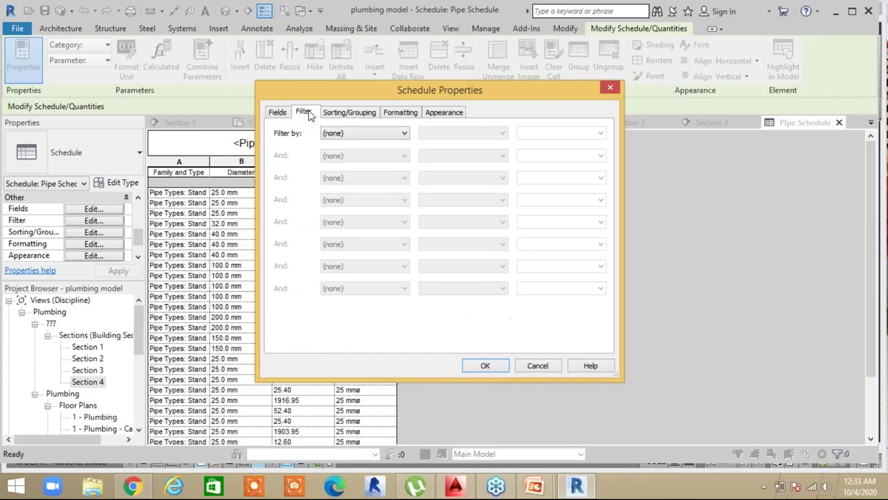
left_click(404, 133)
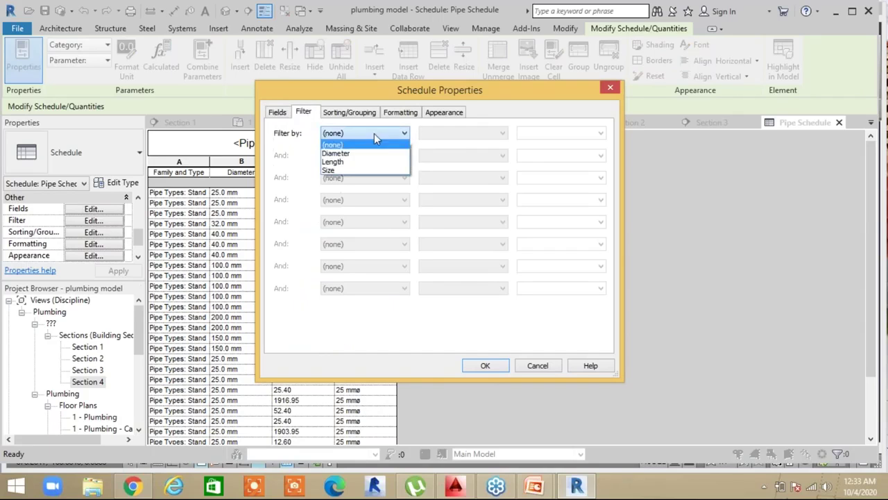
left_click(338, 154)
left_click(499, 135)
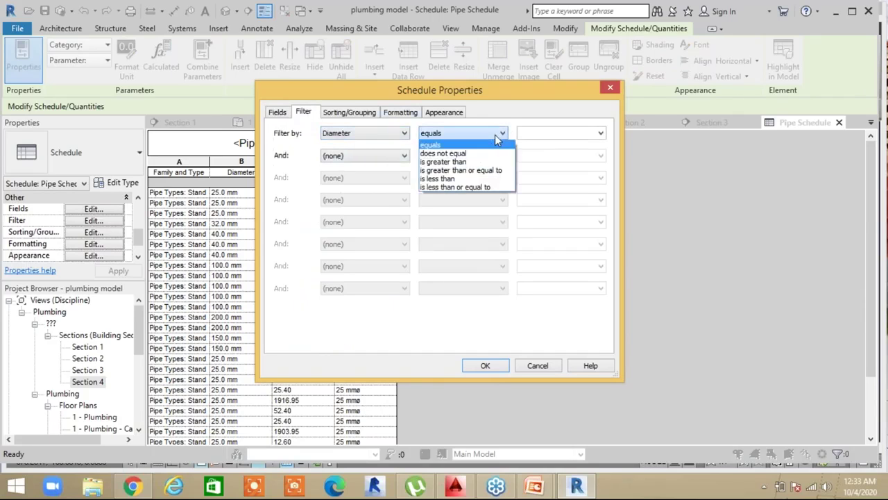
left_click(492, 134)
left_click(601, 134)
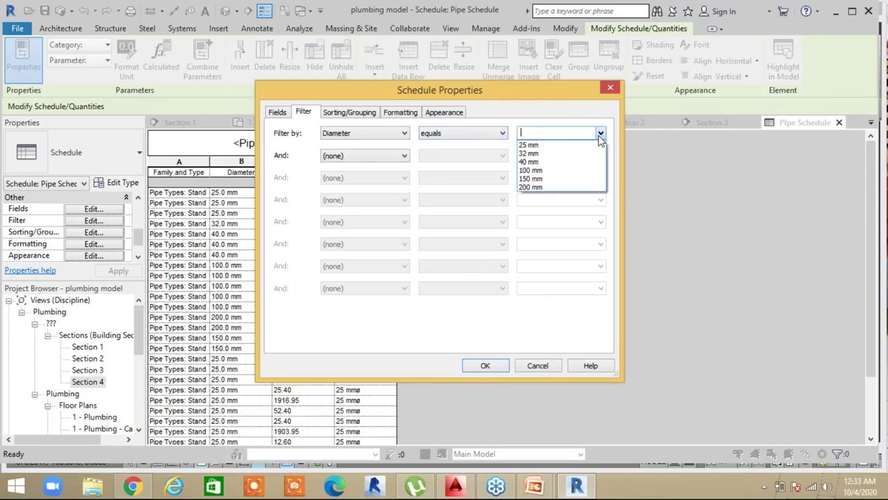
left_click(548, 144)
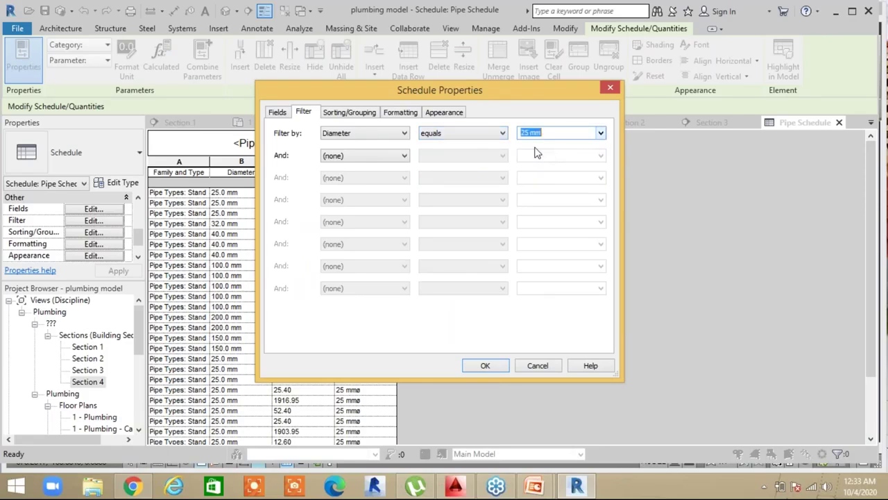
left_click(486, 367)
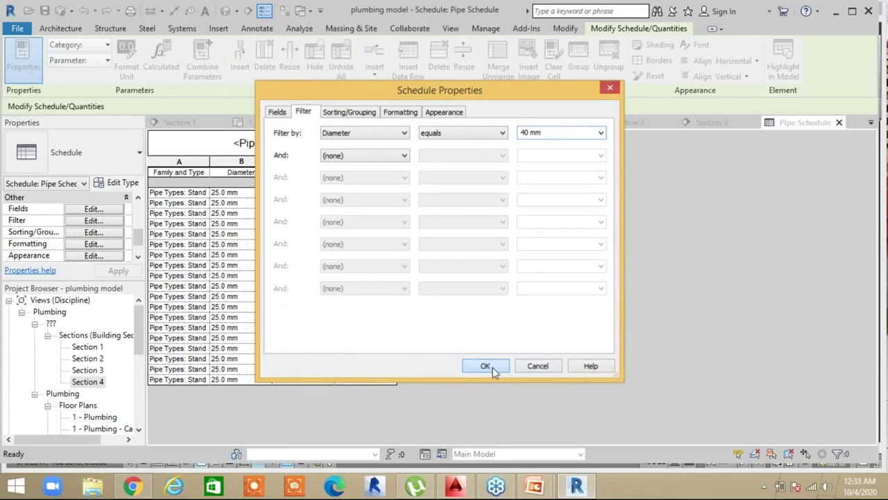
Apply a 40 mm Diameter filter to the pipe schedule, and reset the filter to none after viewing it
left_click(486, 366)
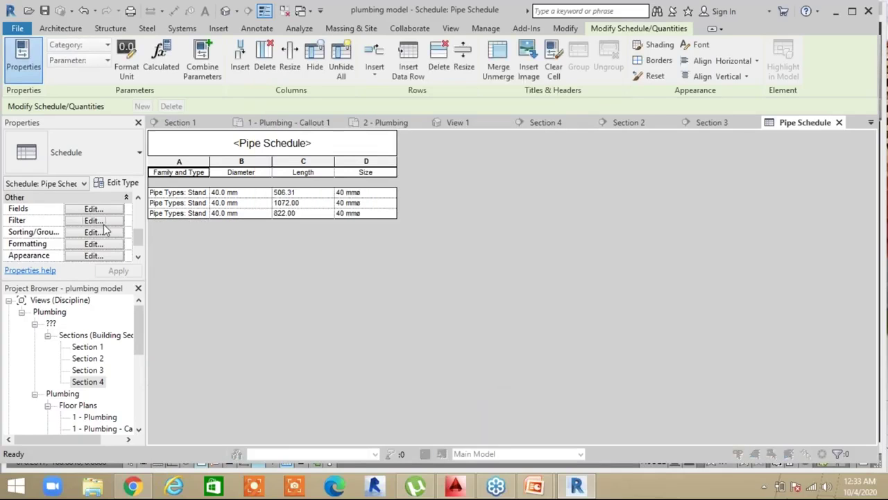
left_click(98, 222)
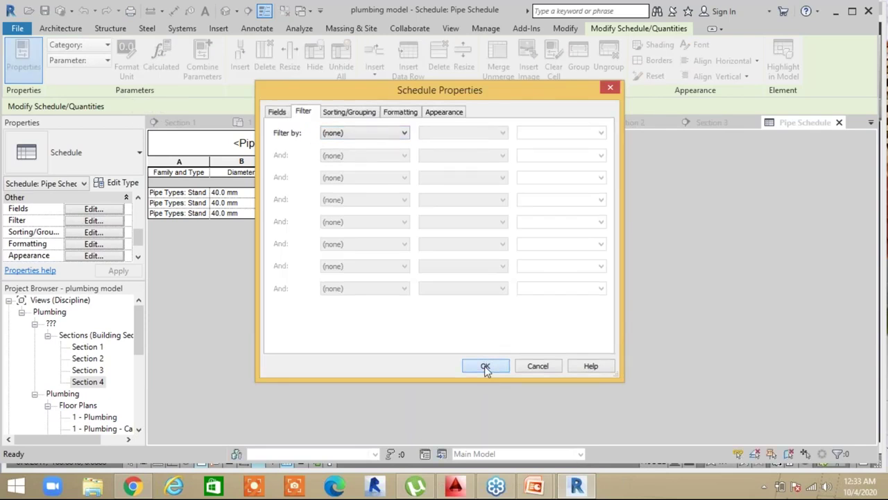
left_click(486, 366)
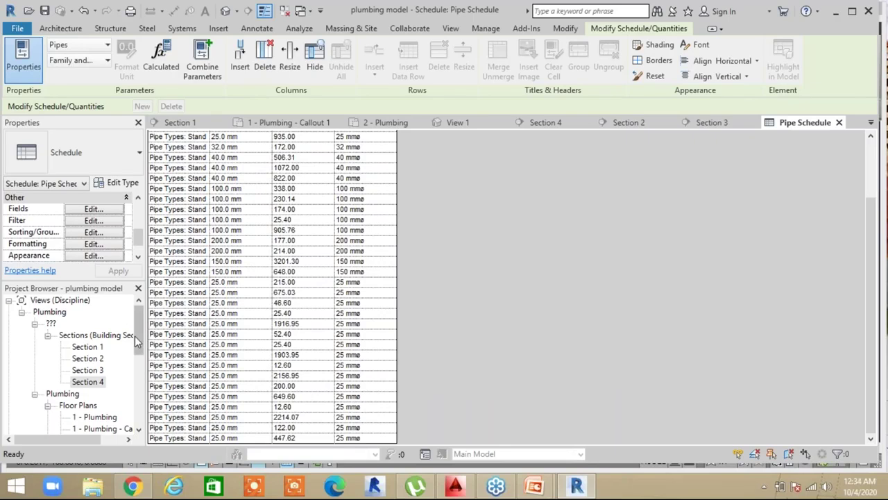
Expand the project's schedule list, view the 1 - Plumbing floor plan, and reopen Pipe Schedule from the list
left_click(138, 371)
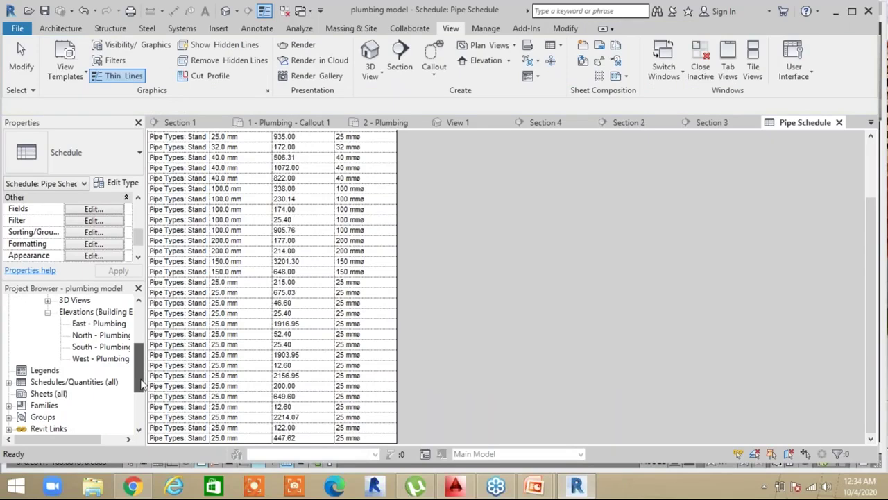
left_click(8, 381)
left_click_drag(139, 386, 143, 340)
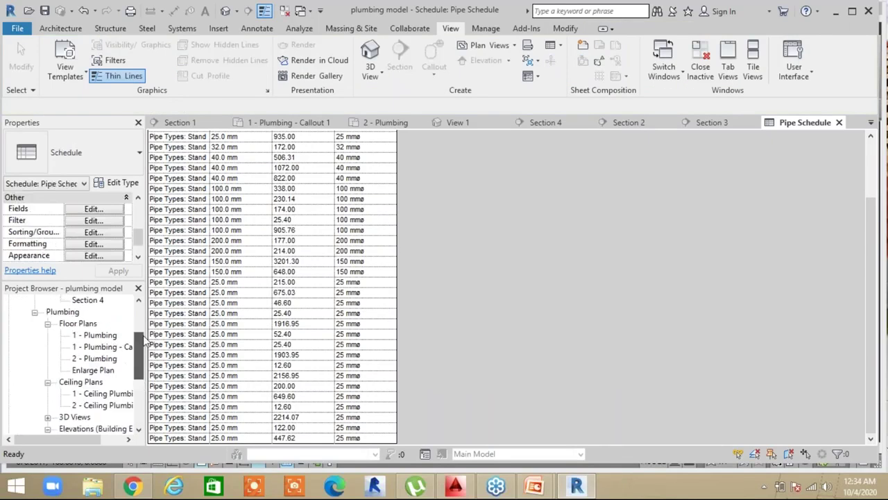
scroll(111, 295, "up", 1)
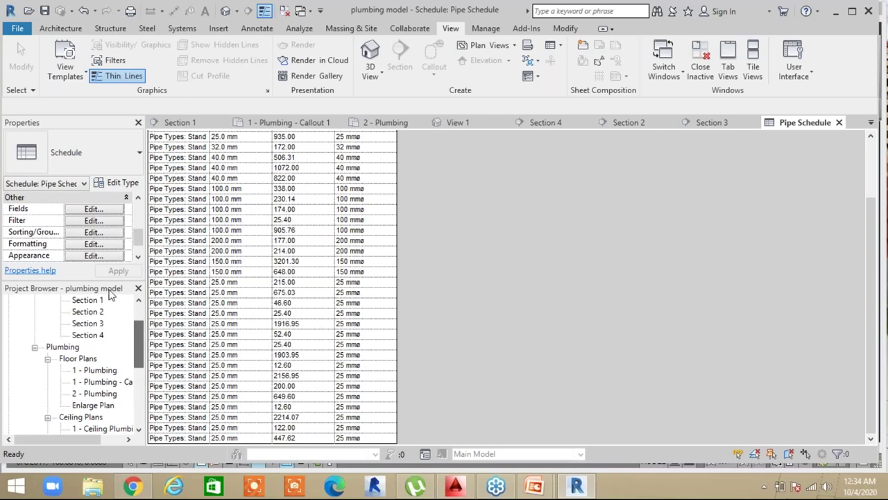
left_click(95, 369)
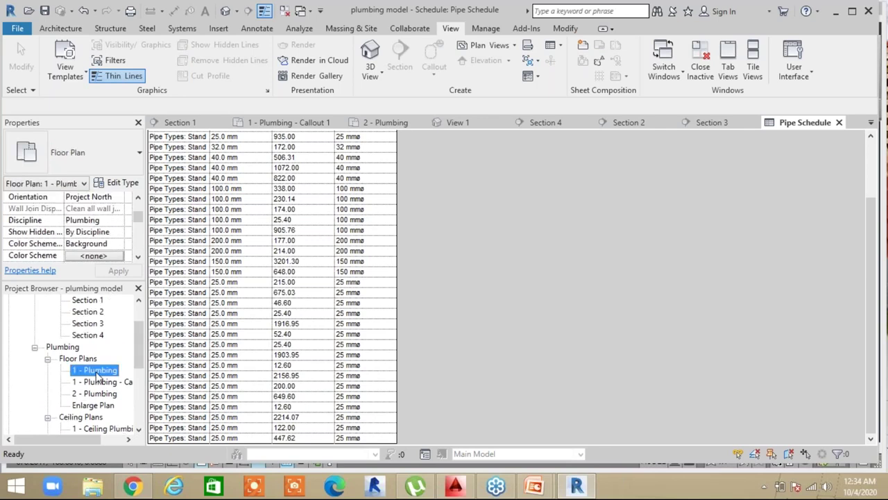
double_click(97, 372)
scroll(297, 377, "down", 2)
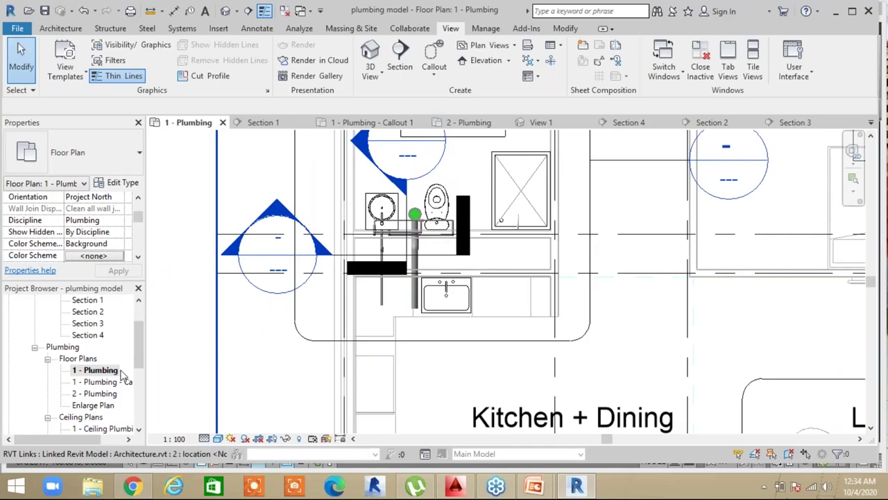
left_click_drag(139, 364, 147, 419)
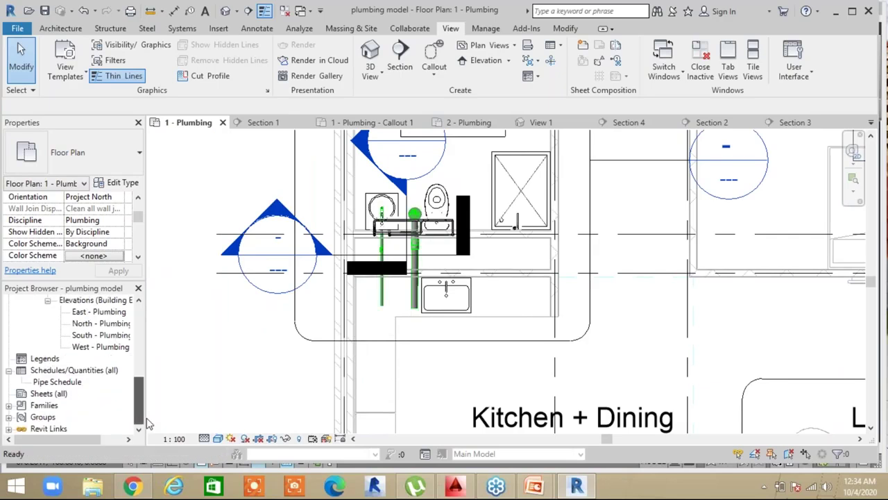
left_click(57, 382)
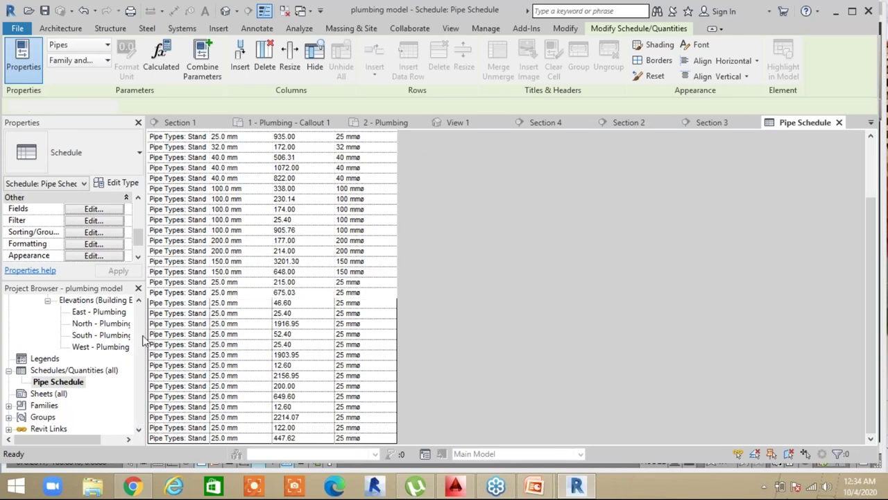
Dismiss the save reminder and create a new sheet with the A1 metric titleblock
left_click_drag(143, 337, 146, 316)
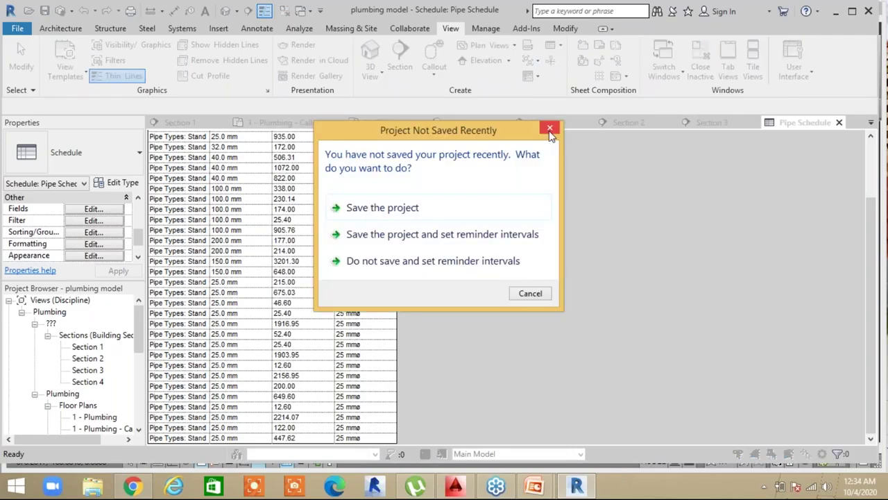
left_click(550, 130)
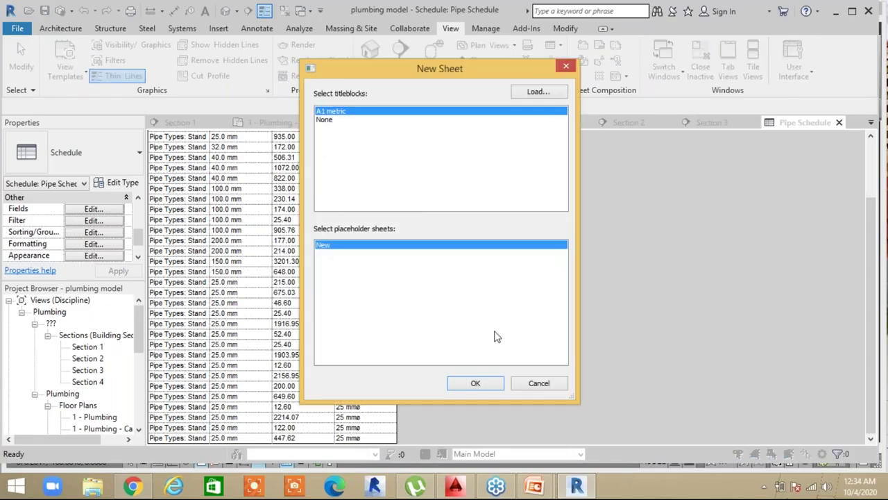
left_click(472, 387)
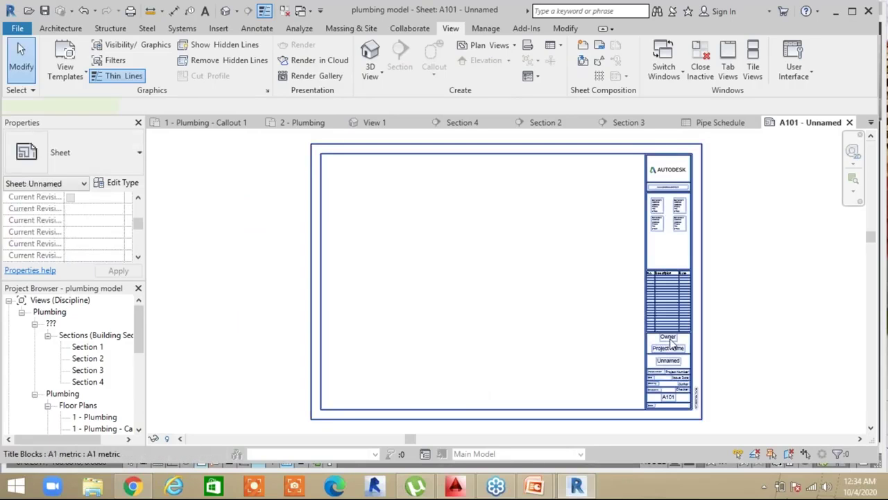
Change the Owner text in the sheet's title block to ABC
left_click(670, 342)
left_click(652, 340)
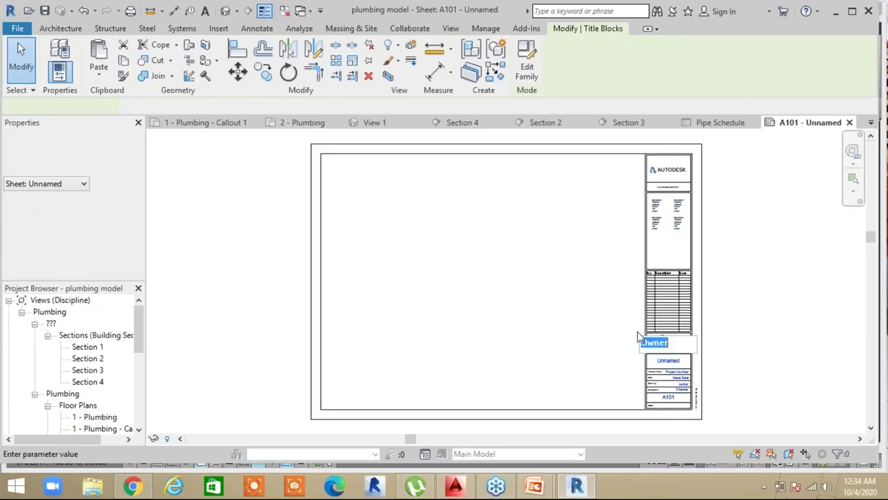
type("a")
key("BackSpace")
type("ABC")
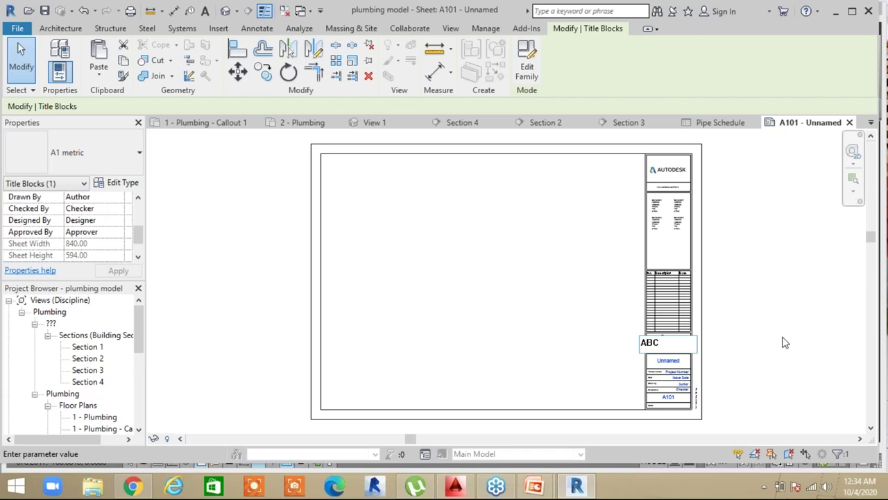
left_click(785, 342)
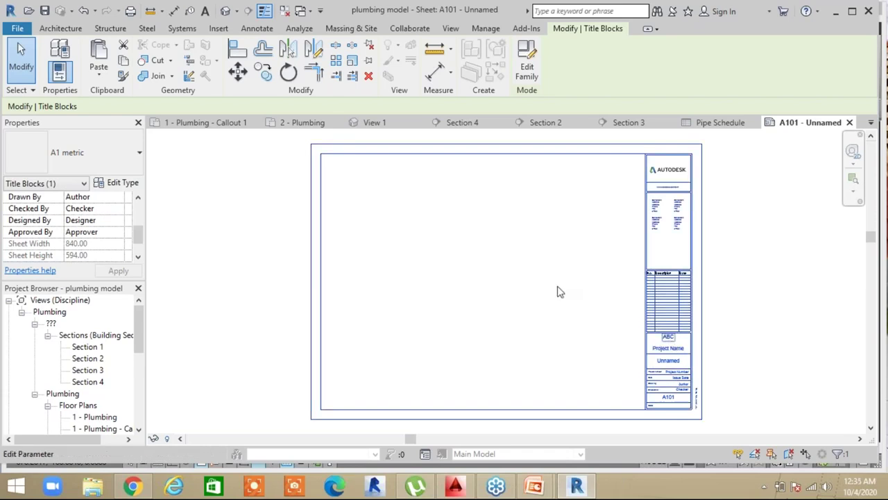
left_click(195, 345)
Open the 1 - Plumbing floor plan and show its crop region
left_click_drag(138, 330, 135, 354)
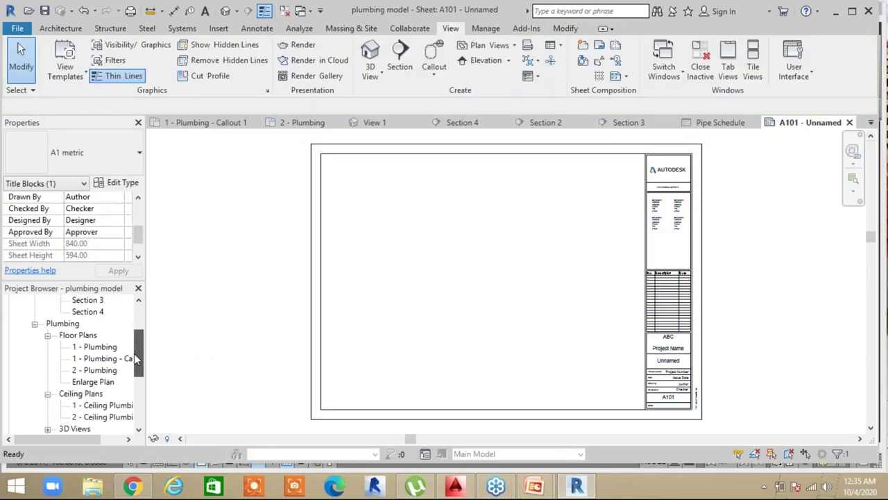
double_click(94, 347)
scroll(557, 319, "down", 3)
middle_click_drag(556, 319, 612, 251)
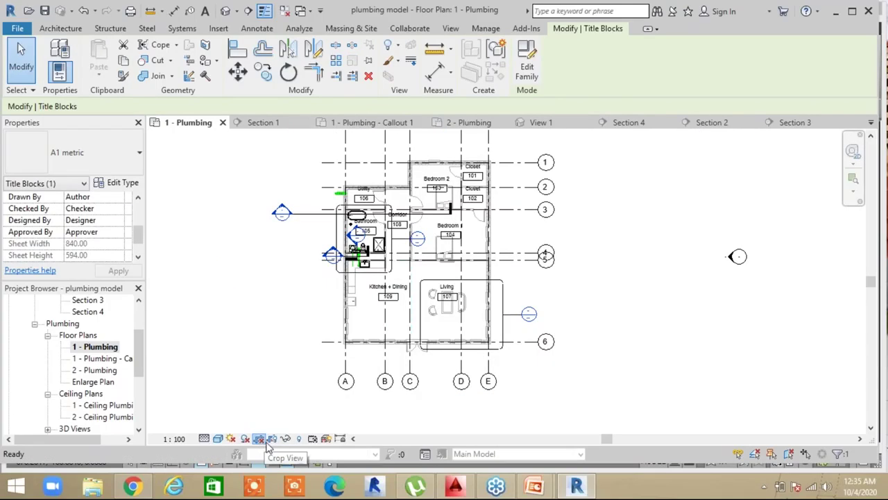
left_click(267, 442)
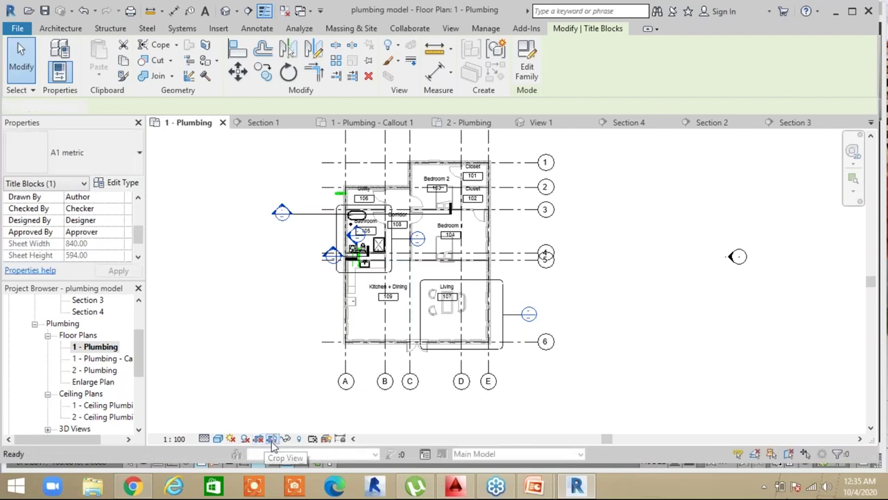
left_click(286, 439)
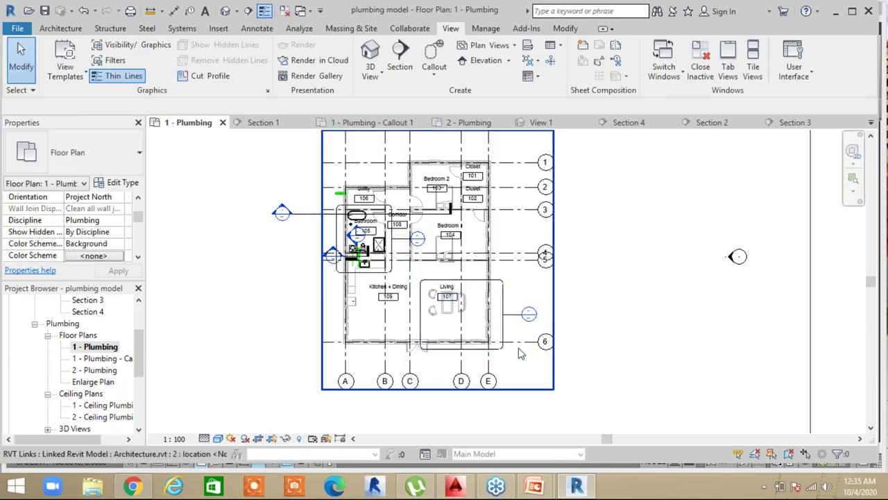
Shrink the 1 - Plumbing view's crop region so it closely surrounds the building and its grid bubbles, leaving the elevation markers outside
scroll(519, 354, "down", 5)
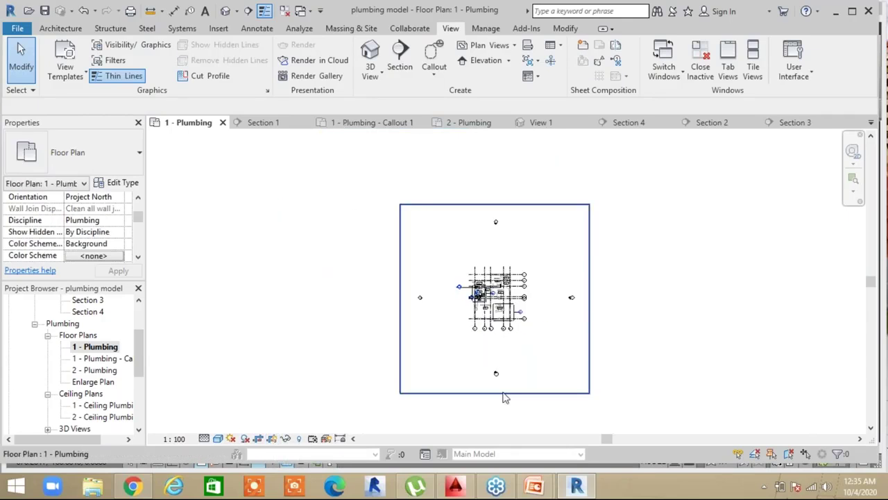
left_click(495, 393)
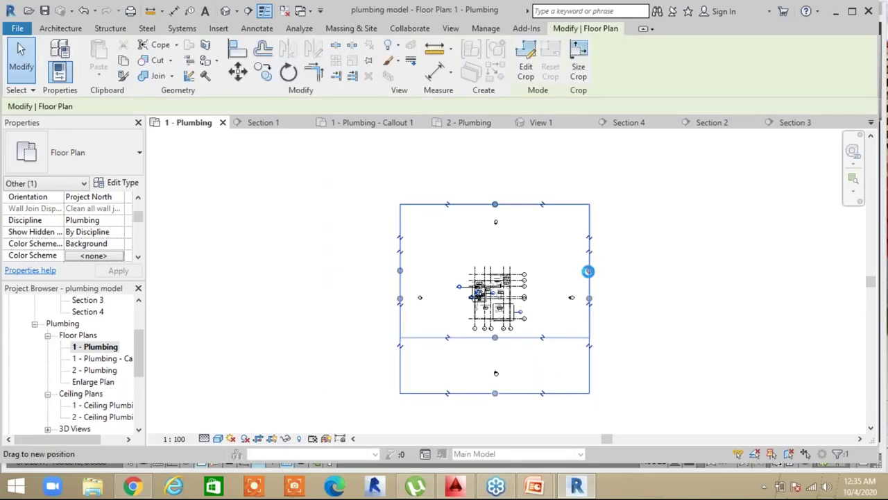
left_click_drag(588, 271, 529, 285)
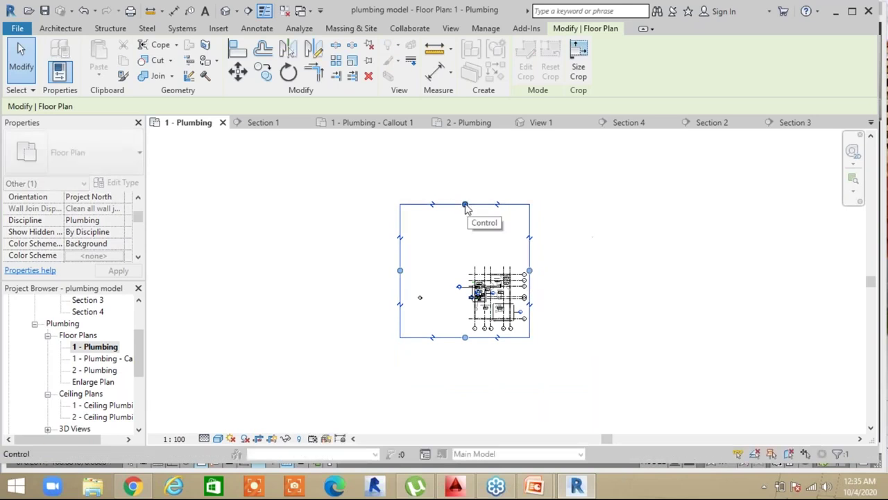
left_click_drag(465, 205, 451, 302)
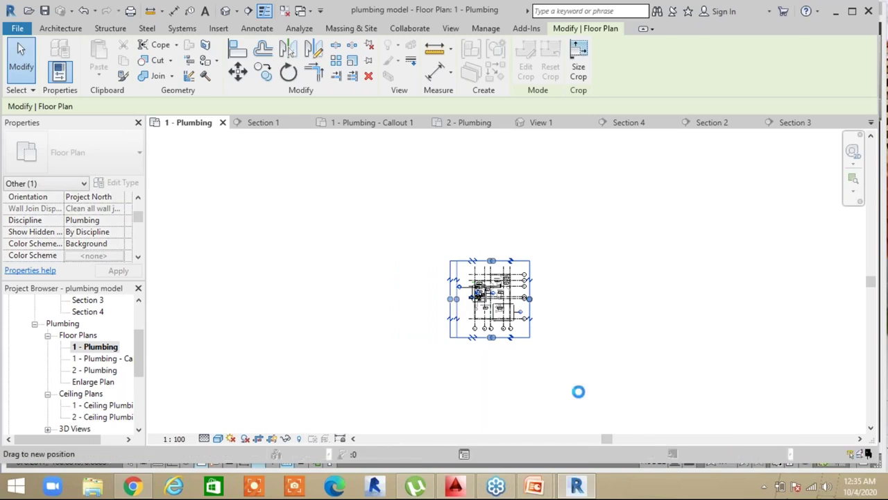
left_click(577, 392)
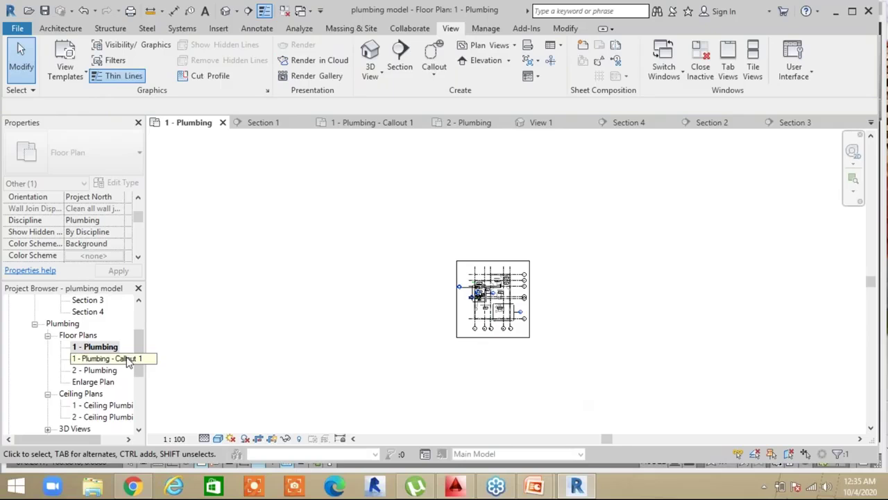
Open sheet A101 - Unnamed from the project's sheet list
left_click_drag(139, 372, 143, 431)
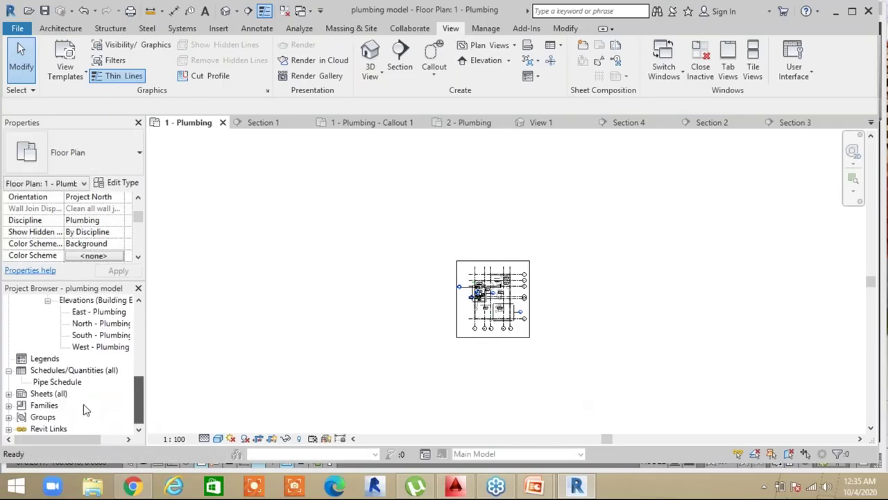
left_click(7, 394)
left_click(69, 406)
double_click(69, 405)
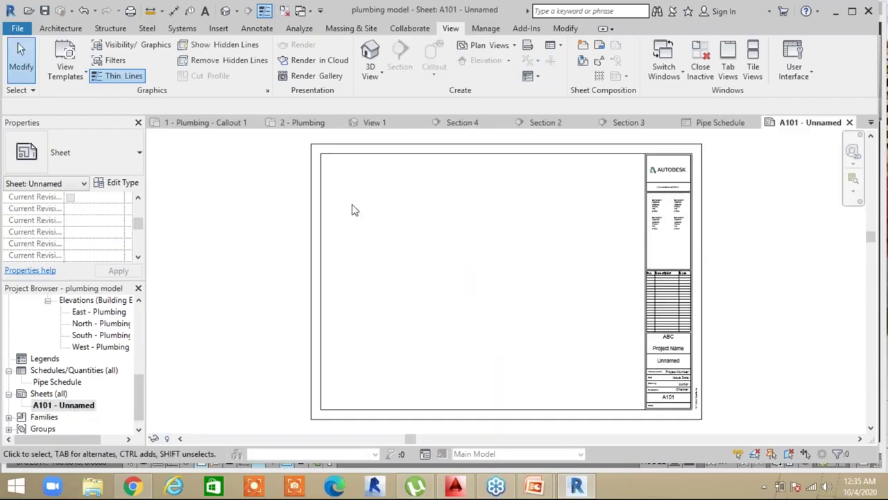
Place the 1 - Plumbing floor plan in the upper-left area of sheet A101
left_click_drag(138, 383, 471, 264)
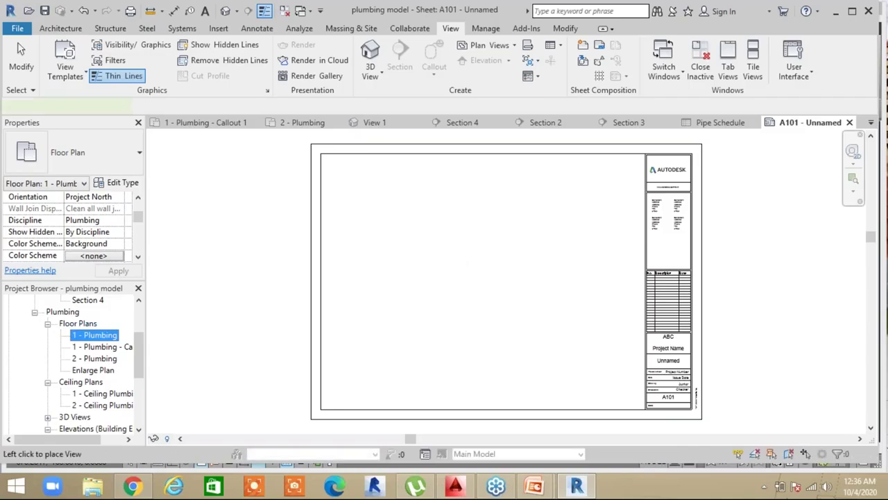
left_click(456, 258)
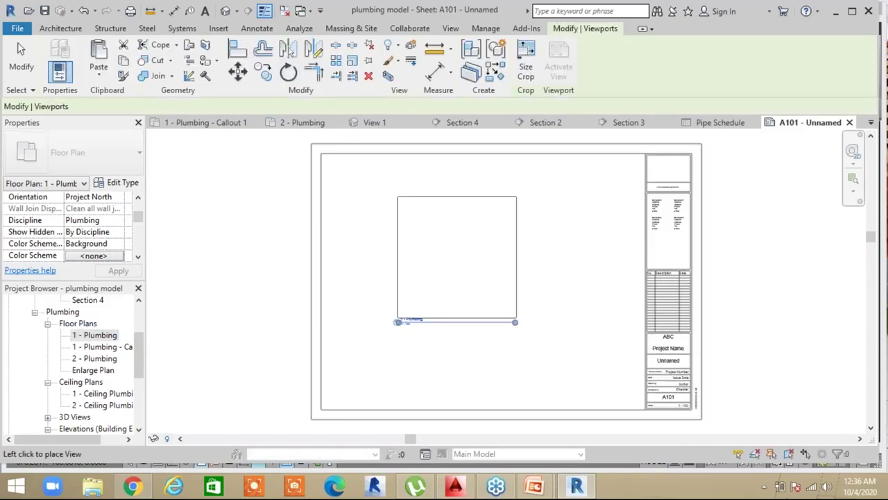
left_click(398, 232)
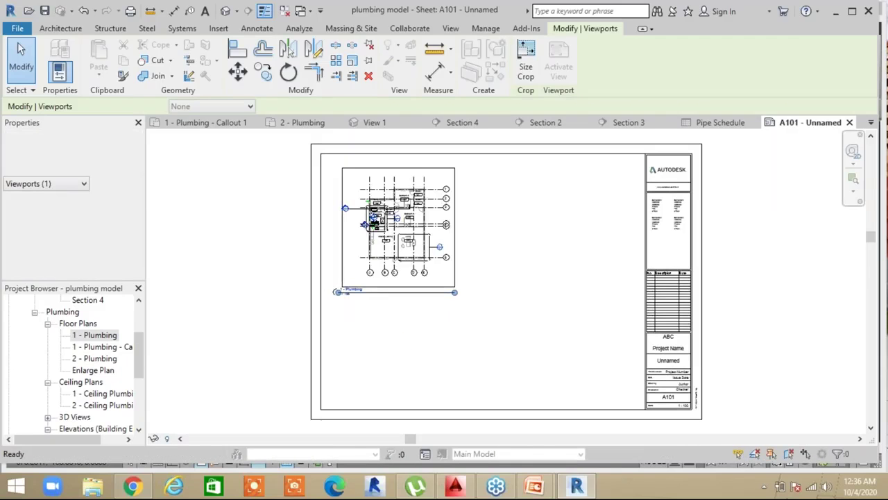
key("Escape")
scroll(414, 217, "up", 3)
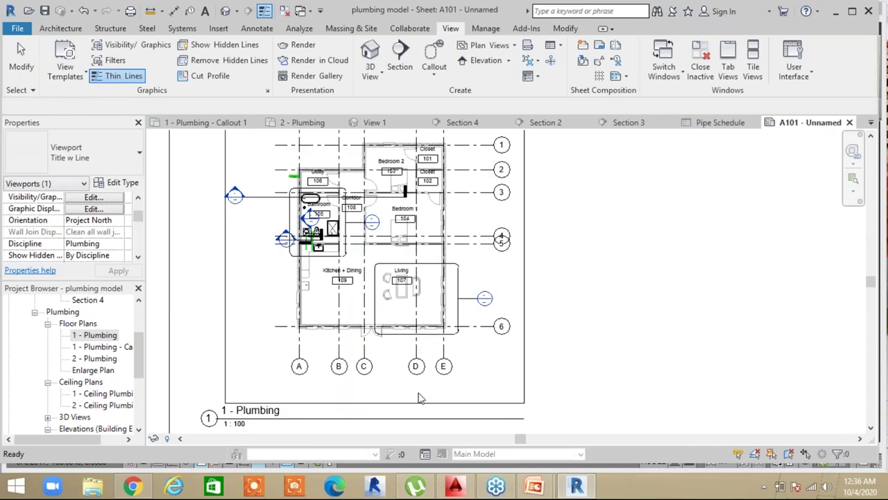
scroll(380, 263, "up", 3)
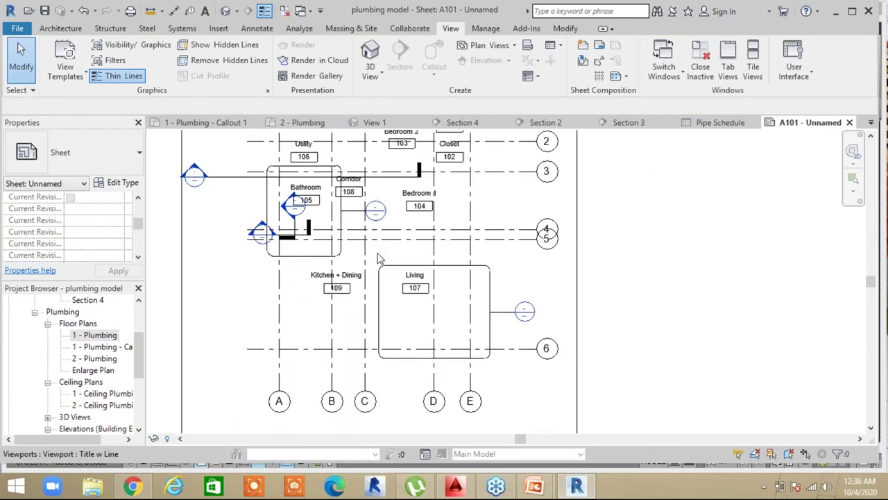
scroll(379, 264, "down", 5)
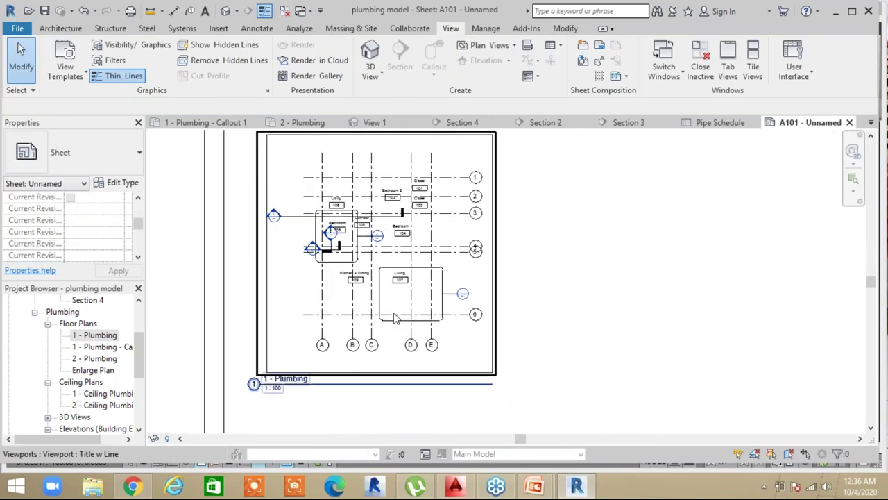
Open the Section 1 building section view
left_click(95, 334)
scroll(90, 347, "up", 2)
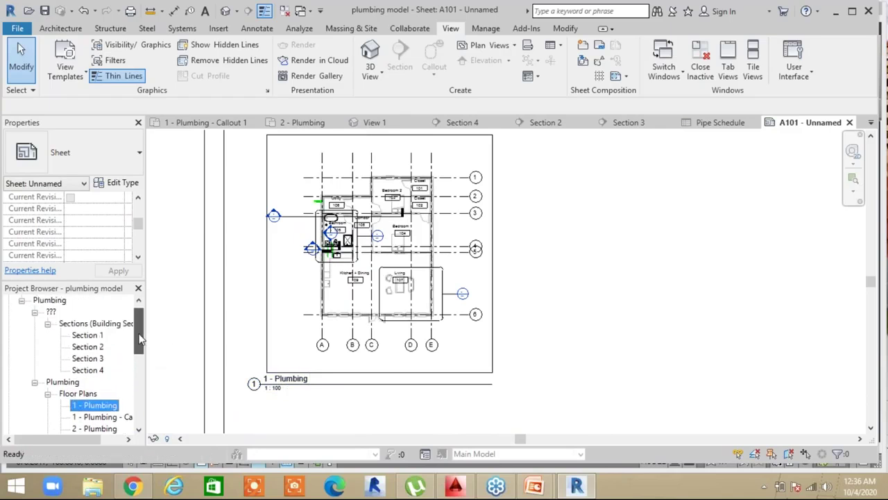
double_click(88, 347)
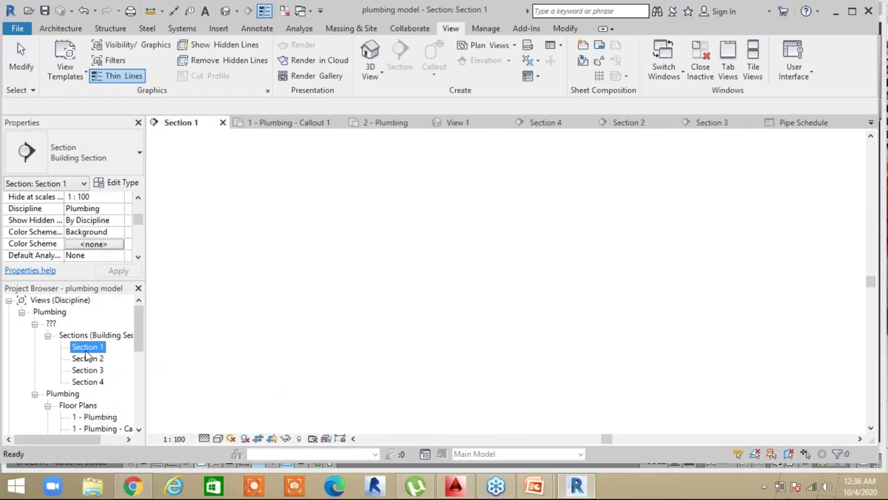
scroll(387, 357, "down", 3)
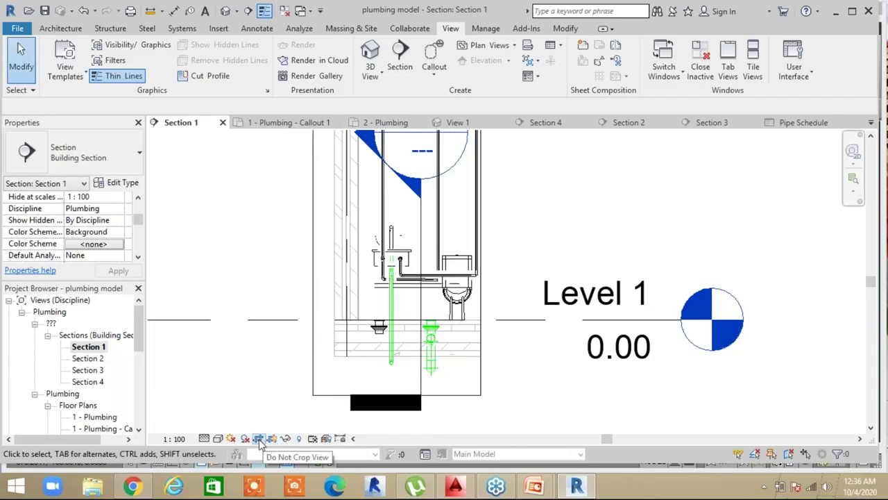
Turn off view cropping in Section 1 to examine the full building section, and crop the view again
left_click(260, 439)
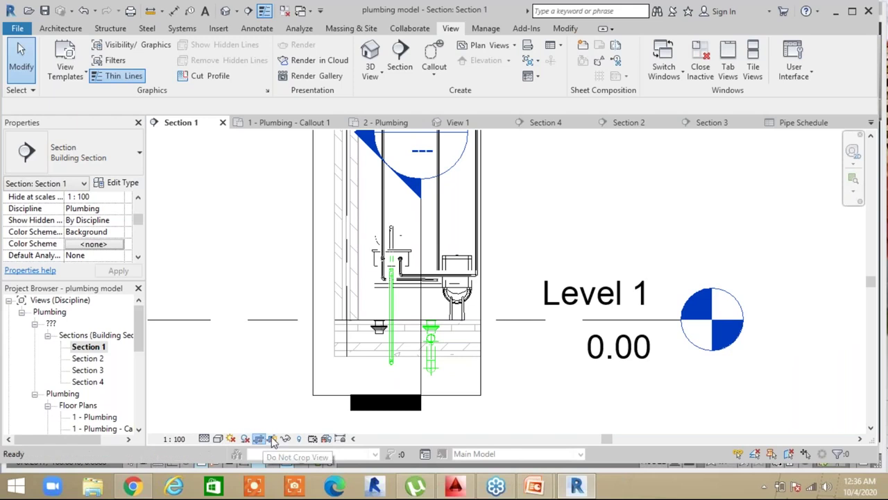
scroll(495, 363, "down", 5)
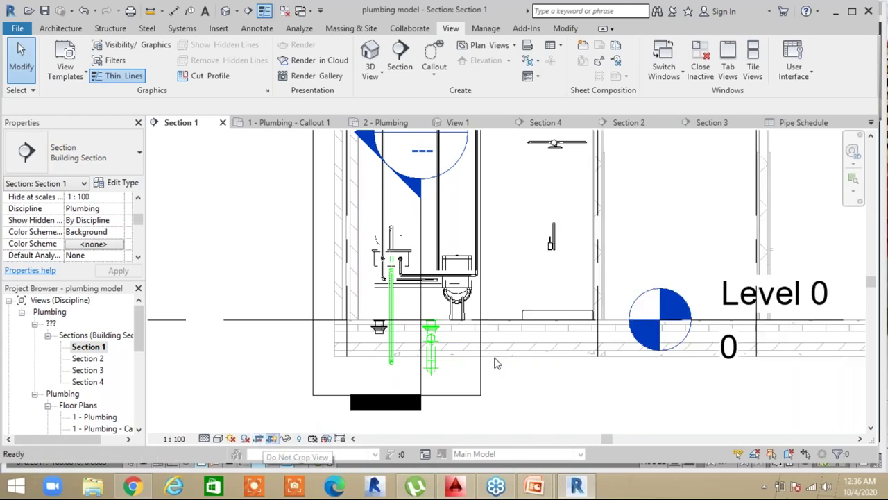
scroll(495, 363, "down", 3)
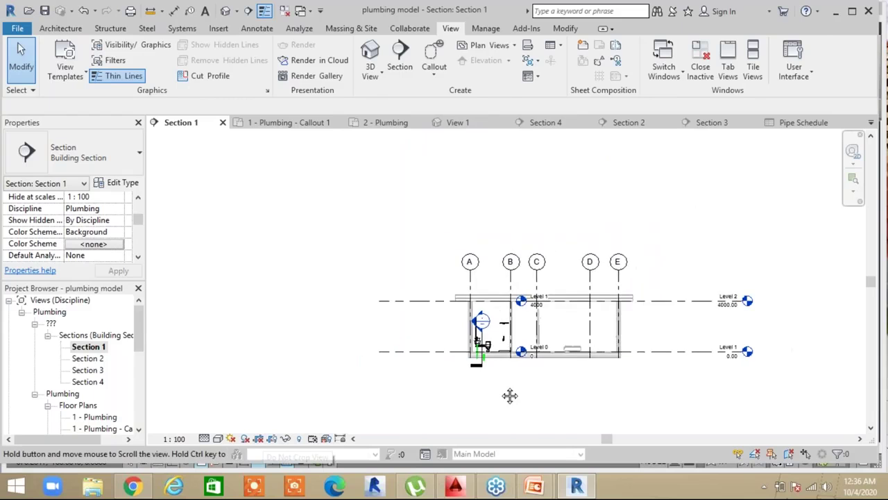
middle_click_drag(509, 395, 478, 389)
scroll(438, 360, "up", 5)
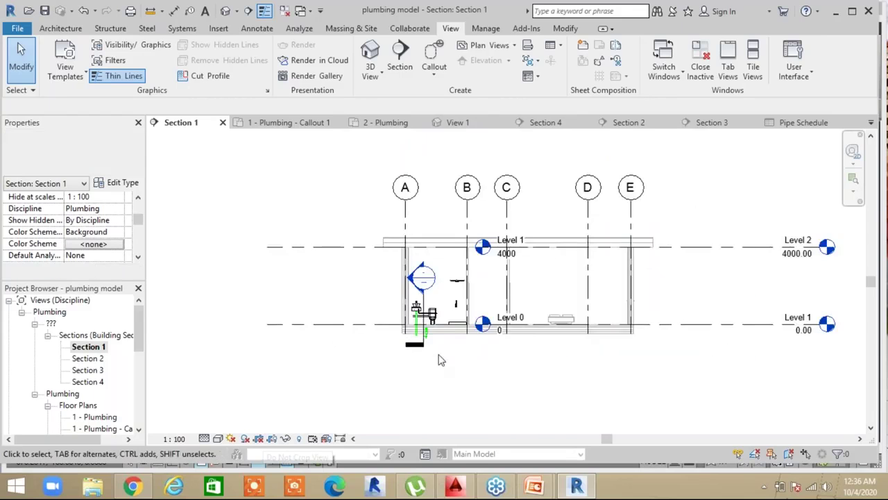
scroll(439, 359, "up", 1)
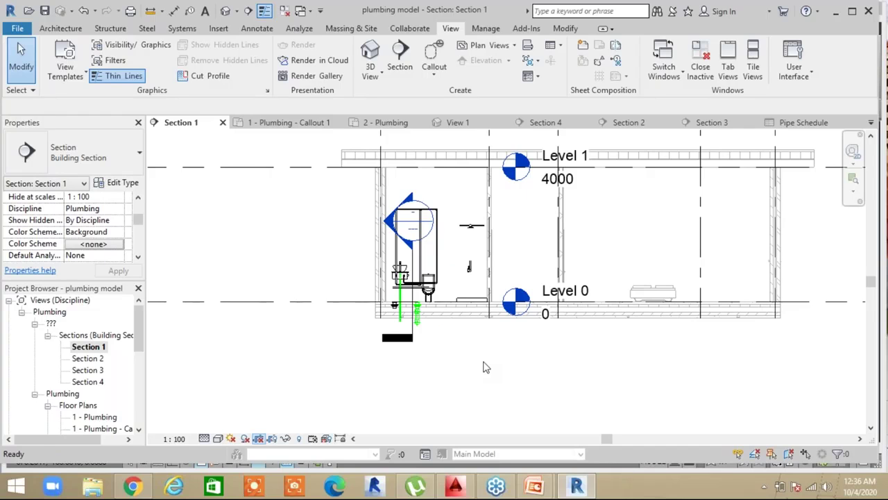
scroll(486, 368, "down", 4)
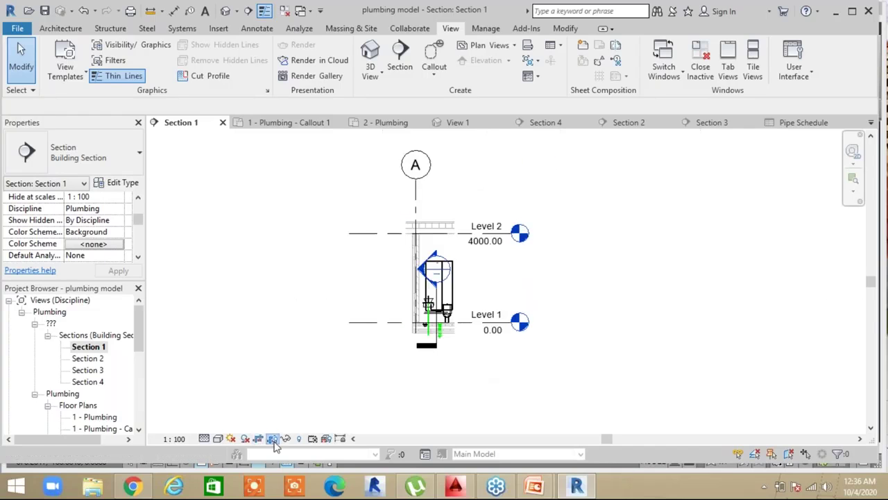
scroll(472, 363, "up", 2)
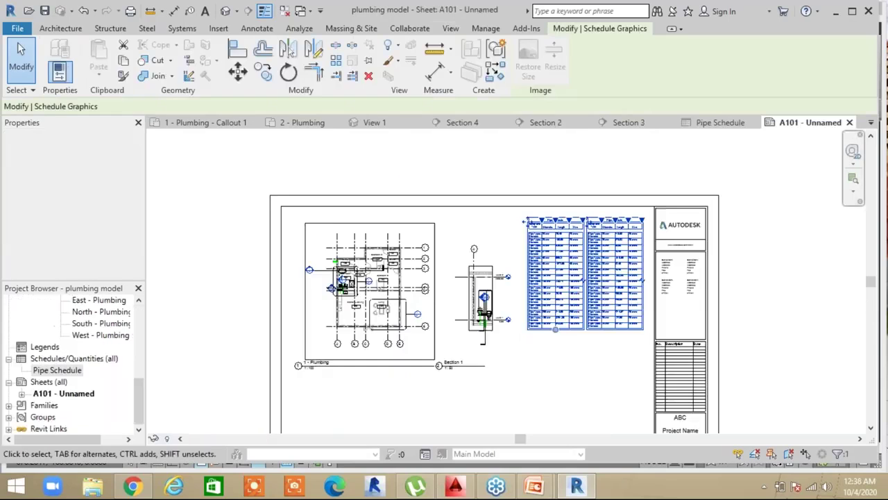
Move the pipe schedule on sheet A101 up against the upper border and beside the title block
left_click_drag(585, 273, 591, 262)
key("Right")
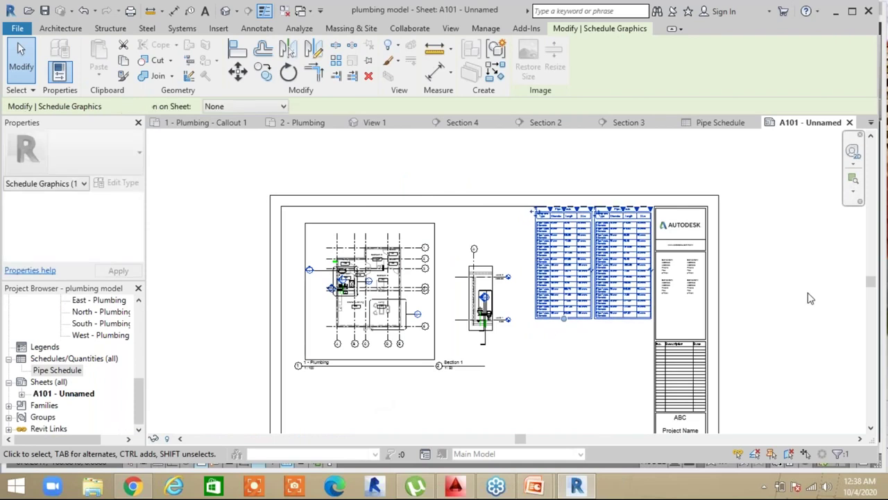
key("Right")
Shift the Section 1 viewport on sheet A101 slightly towards the pipe schedule
left_click(505, 357)
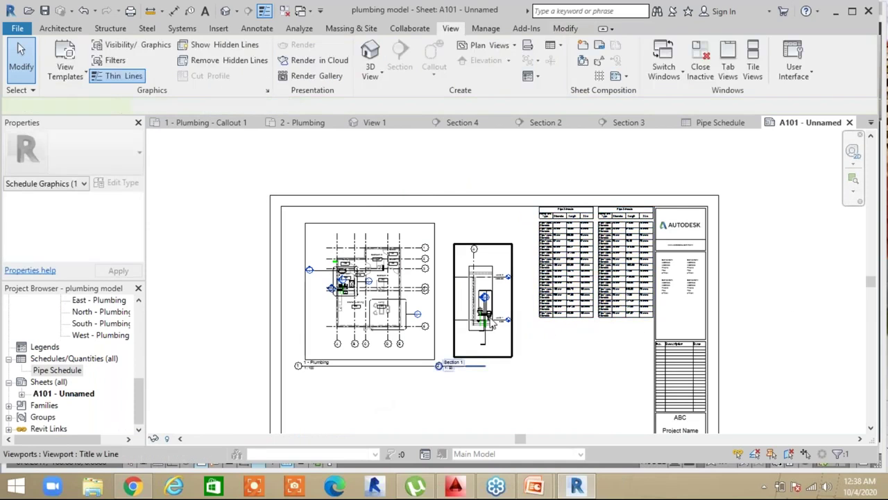
left_click(506, 355)
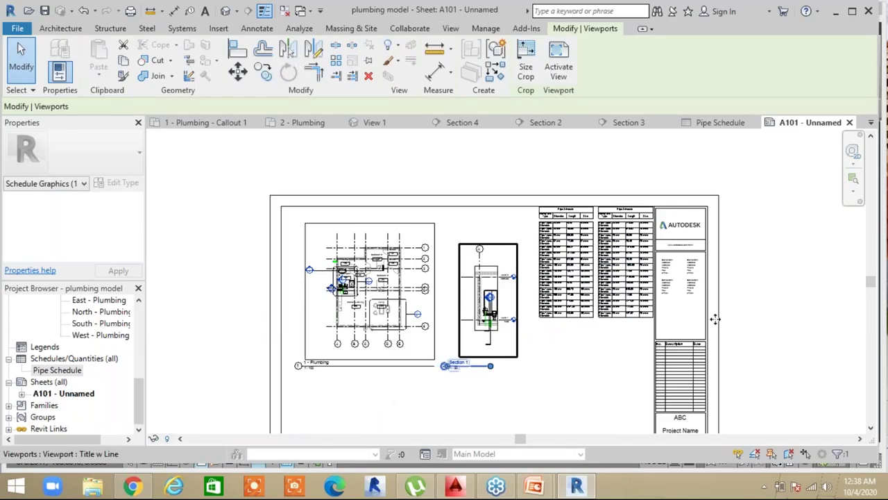
left_click(770, 313)
scroll(432, 333, "down", 3)
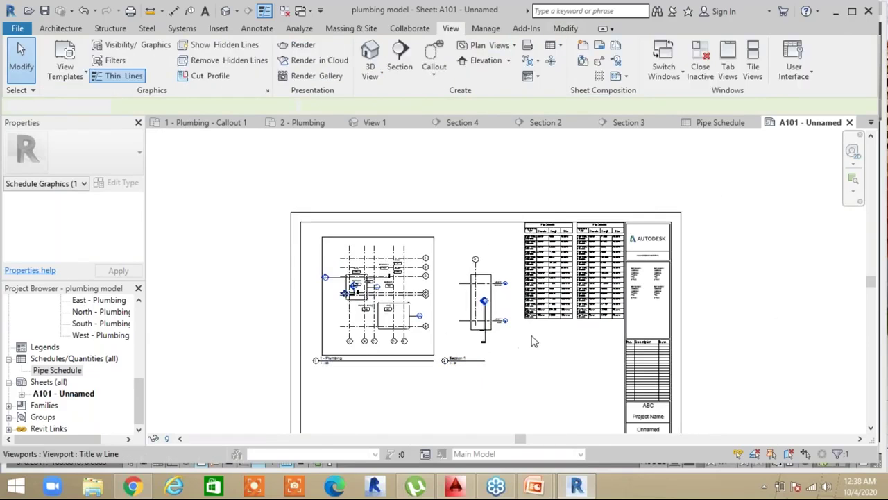
middle_click_drag(528, 287, 563, 222)
scroll(534, 201, "up", 5)
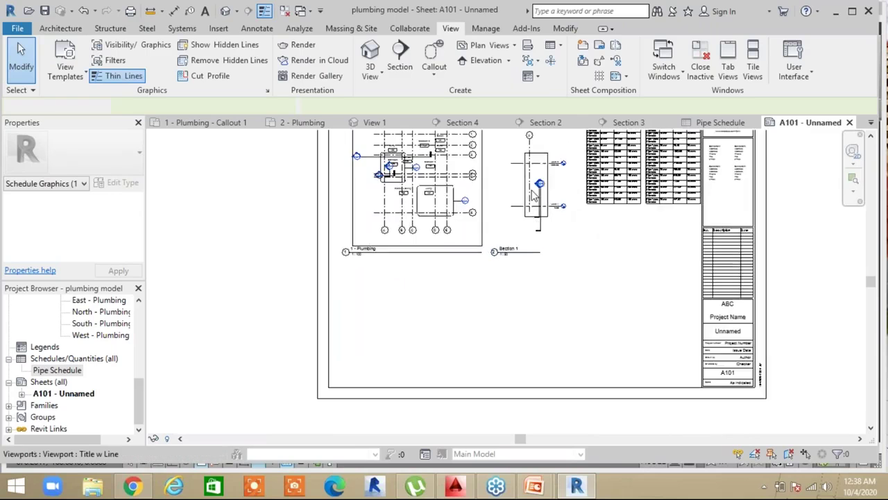
scroll(525, 267, "down", 5)
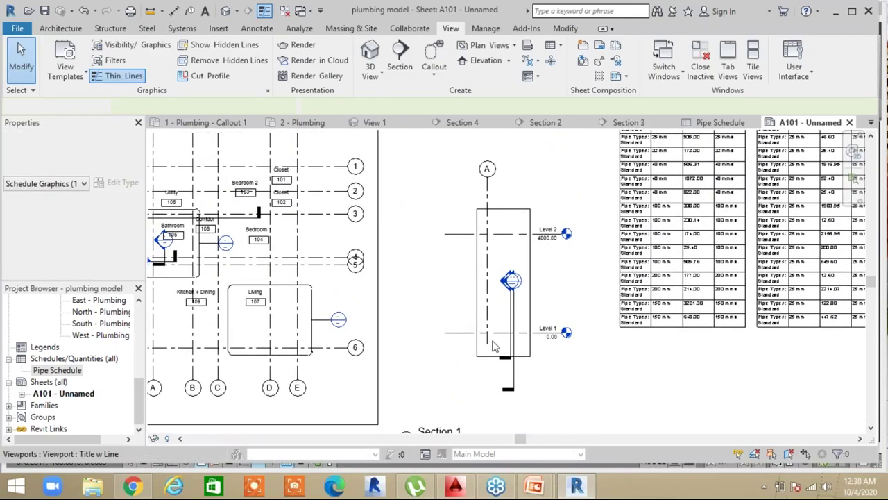
scroll(495, 344, "down", 3)
middle_click_drag(495, 343, 507, 294)
Open the {3D} view and orient it to show the whole building with its plumbing fixtures and pipes
left_click_drag(140, 400, 141, 347)
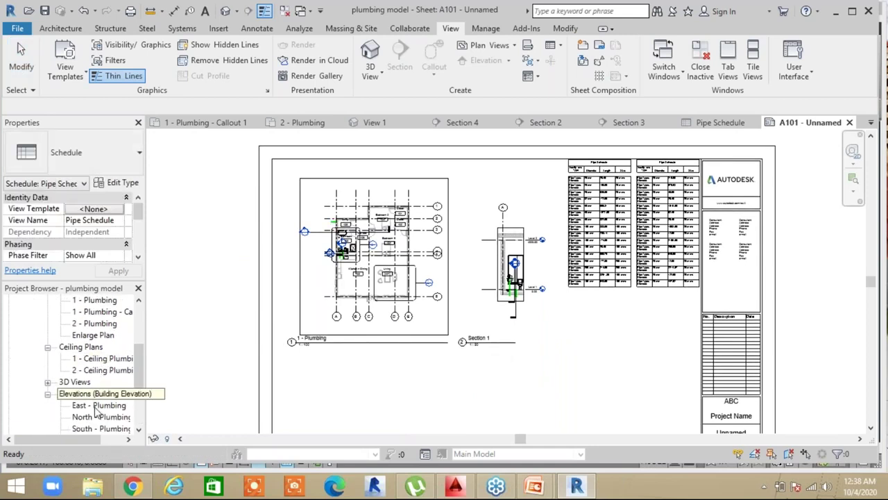
left_click(48, 382)
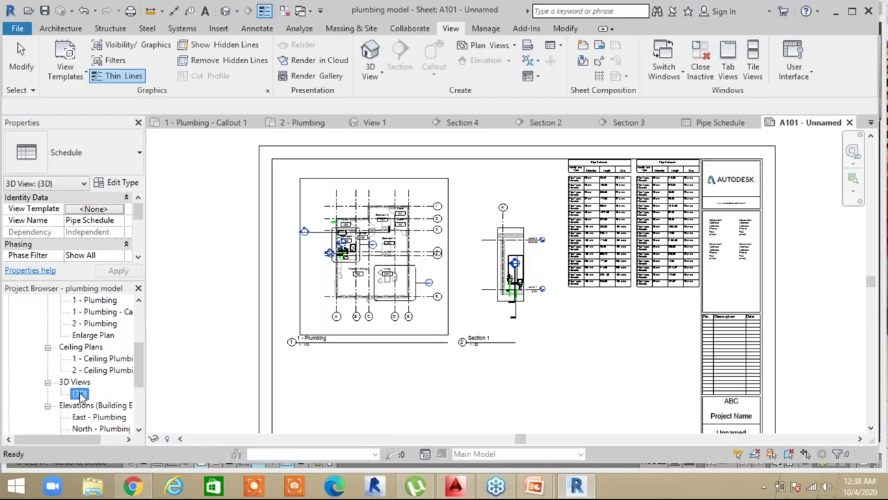
double_click(79, 394)
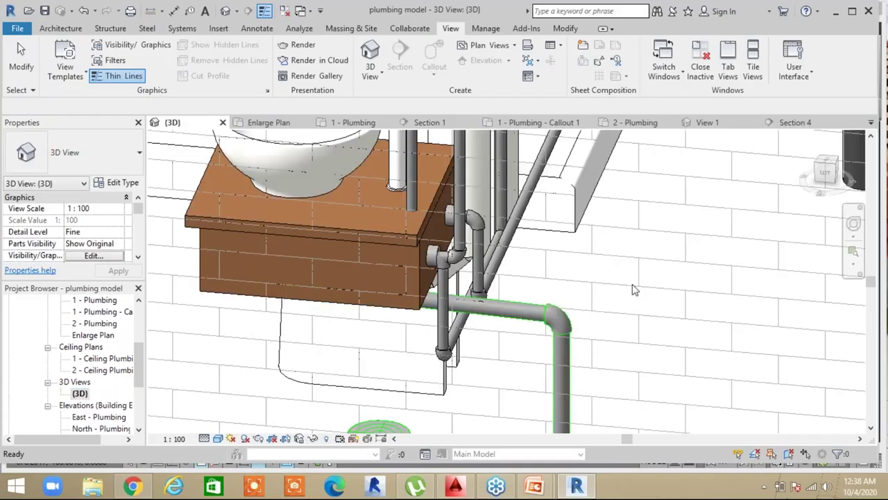
scroll(627, 331, "down", 3)
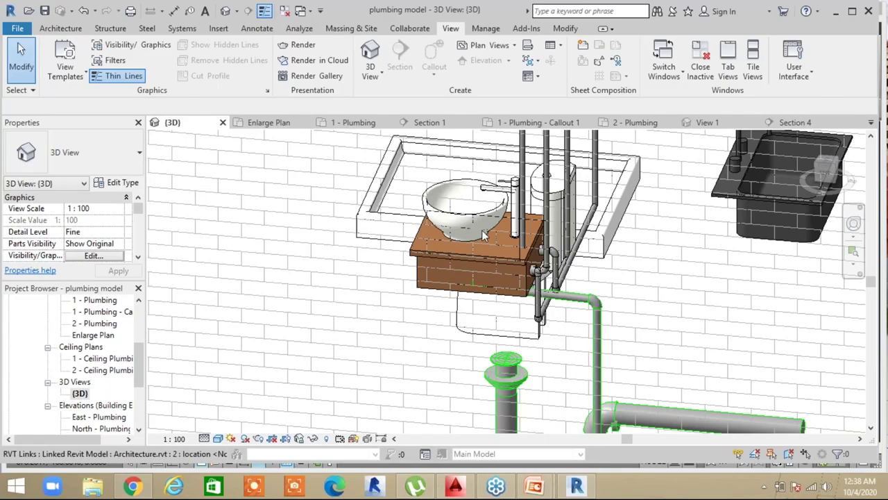
scroll(387, 339, "down", 3)
scroll(387, 339, "down", 4)
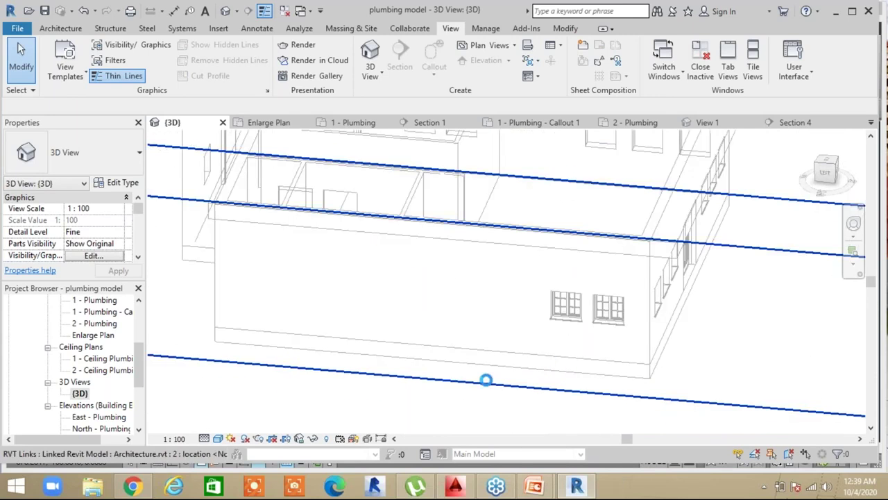
mouse_move(453, 386)
middle_mouse_down("shift")
mouse_move(501, 334)
mouse_move(458, 362)
mouse_move(456, 387)
middle_mouse_up("shift")
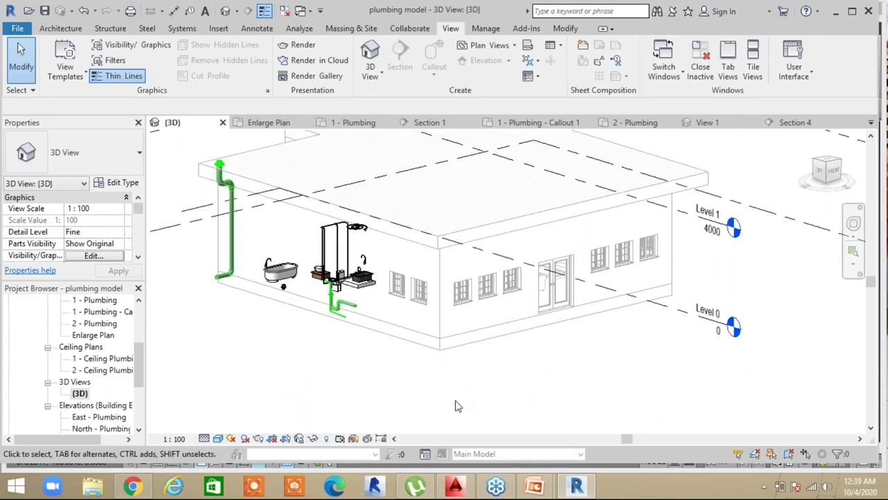
scroll(455, 401, "down", 1)
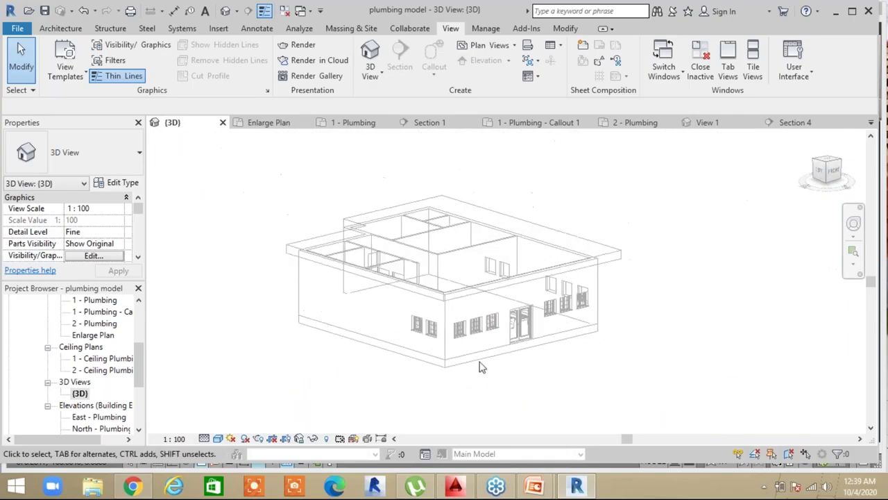
left_click(204, 438)
left_click(222, 424)
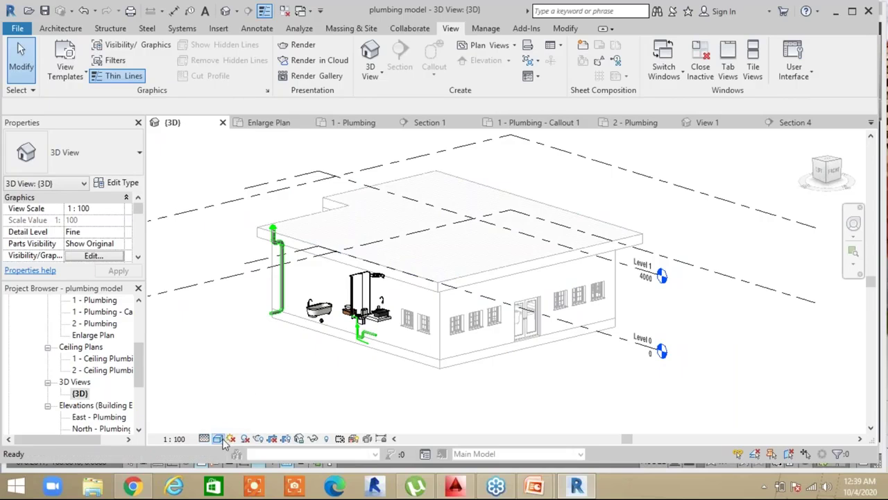
left_click(219, 438)
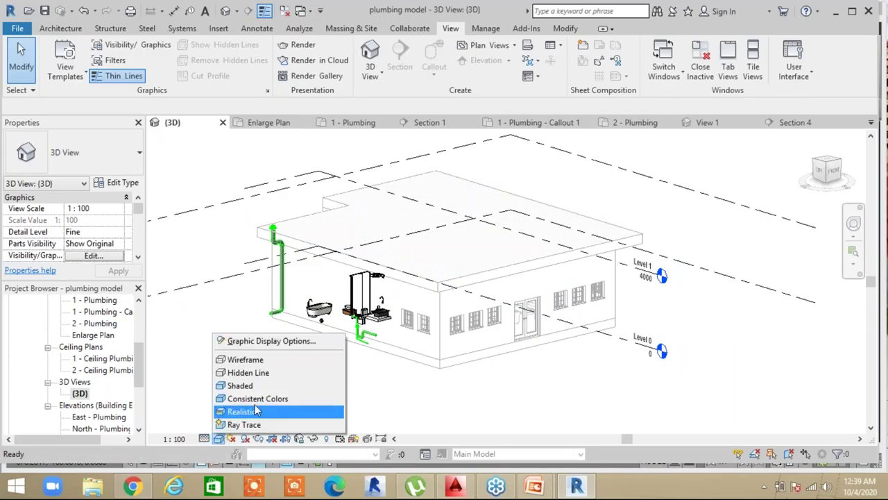
left_click(299, 380)
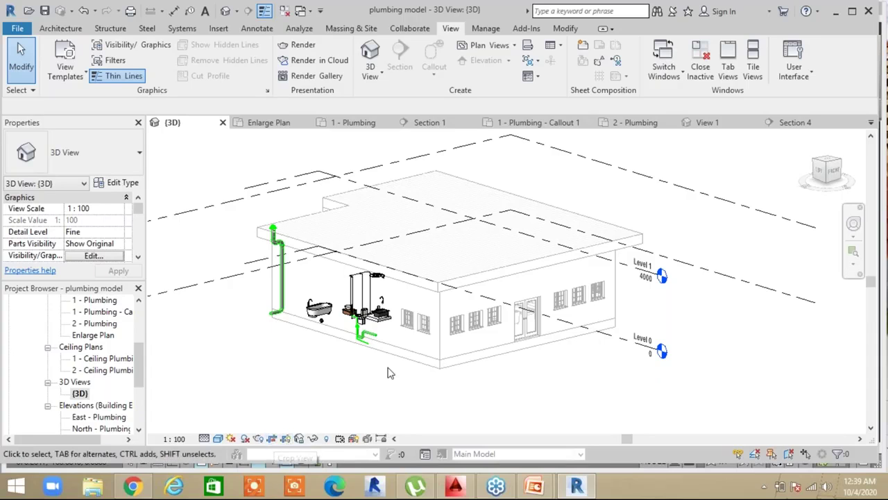
Show the crop region of the {3D} view and narrow it at both sides to fit closer around the building
scroll(389, 370, "down", 6)
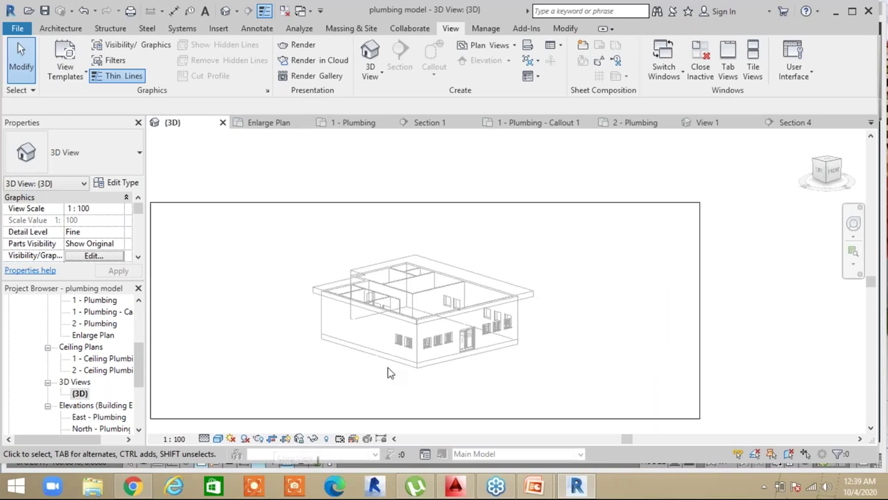
left_click(210, 377)
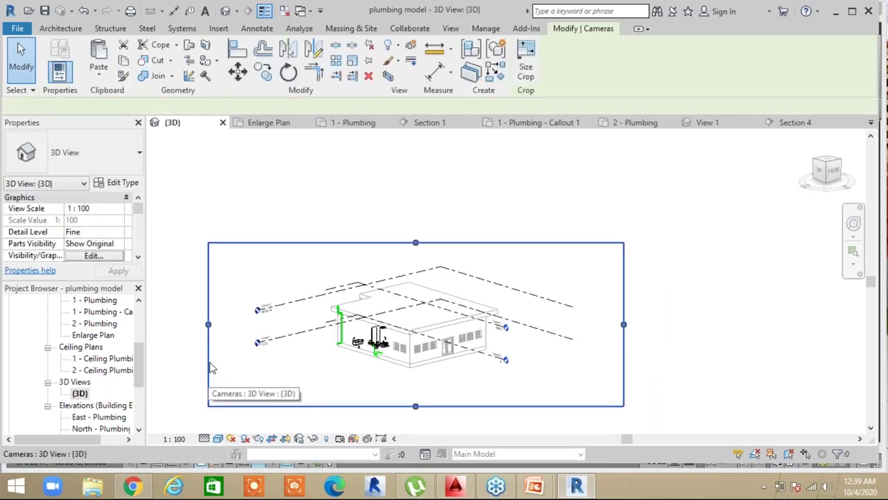
left_click_drag(211, 329, 552, 332)
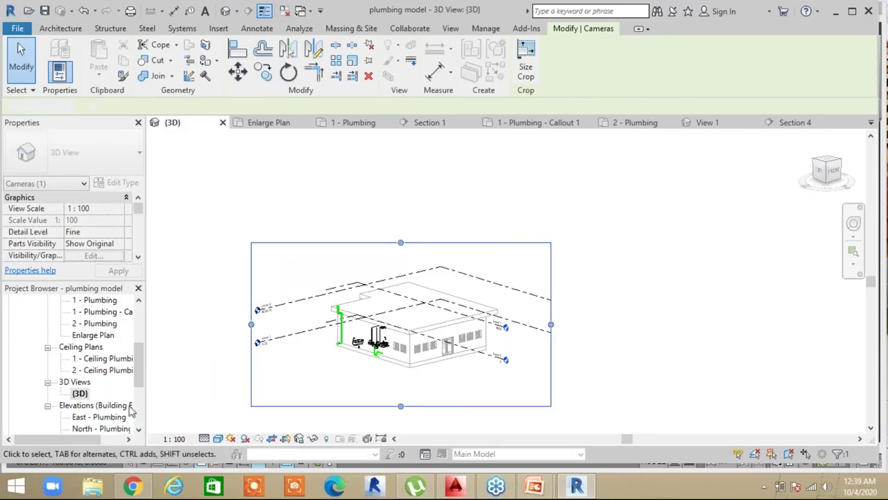
key("Escape")
Open sheet A101 and place the {3D} view below the 1 - Plumbing floor plan and Section 1
scroll(139, 376, "down", 3)
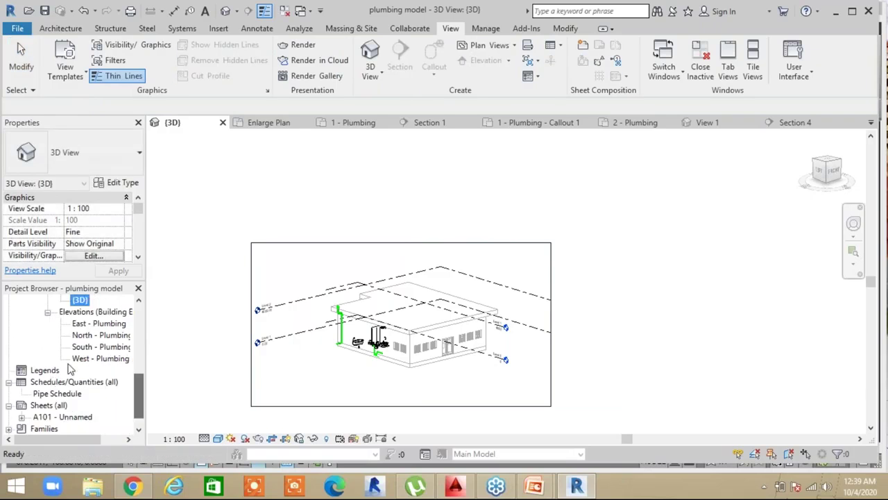
double_click(67, 418)
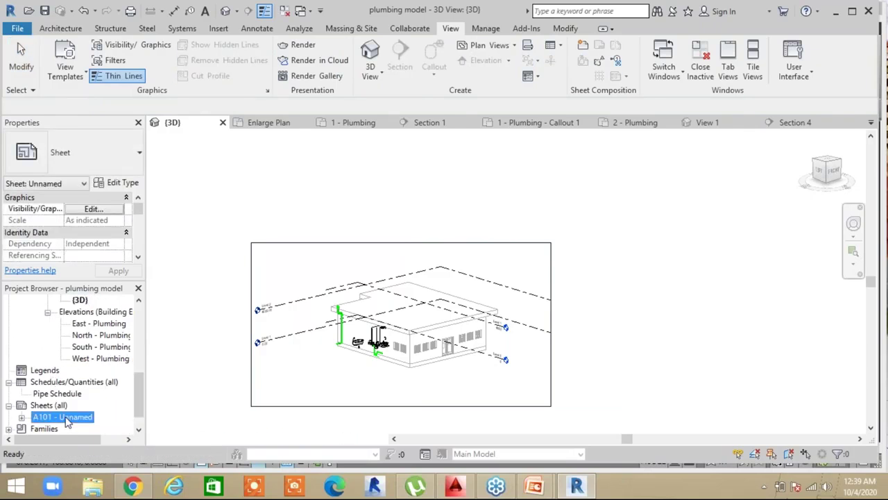
left_click(79, 300)
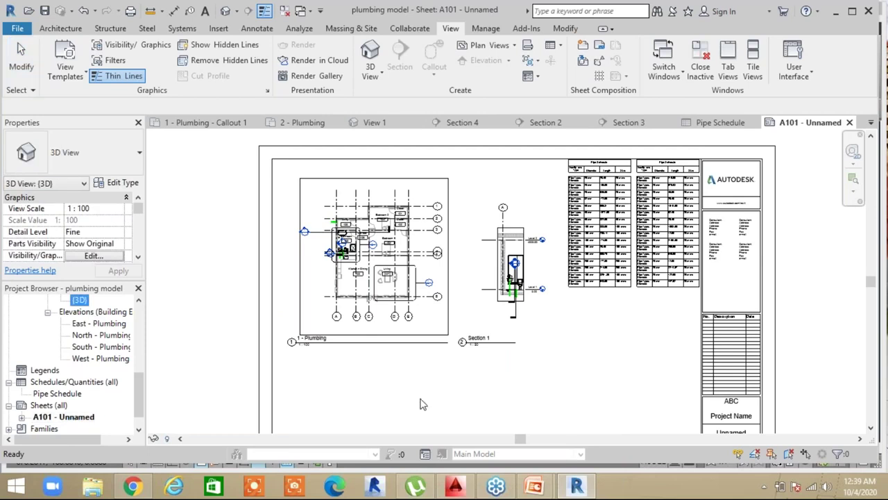
left_click_drag(79, 300, 422, 397)
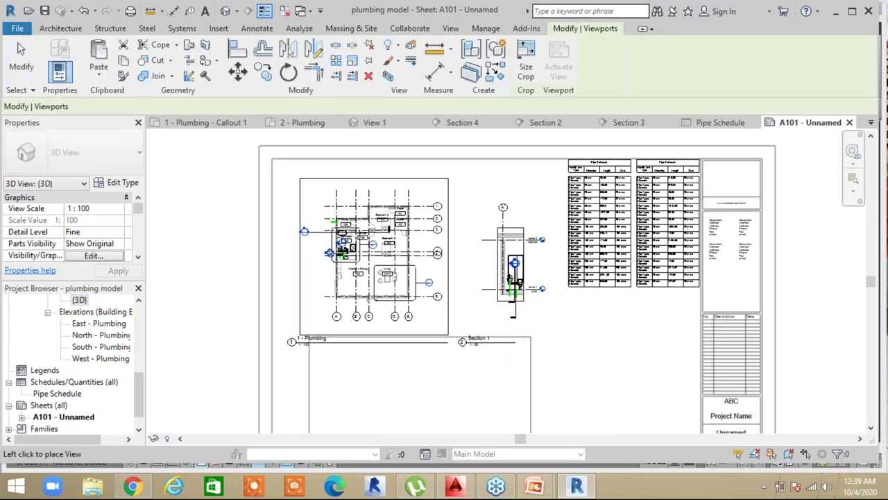
left_click(426, 396)
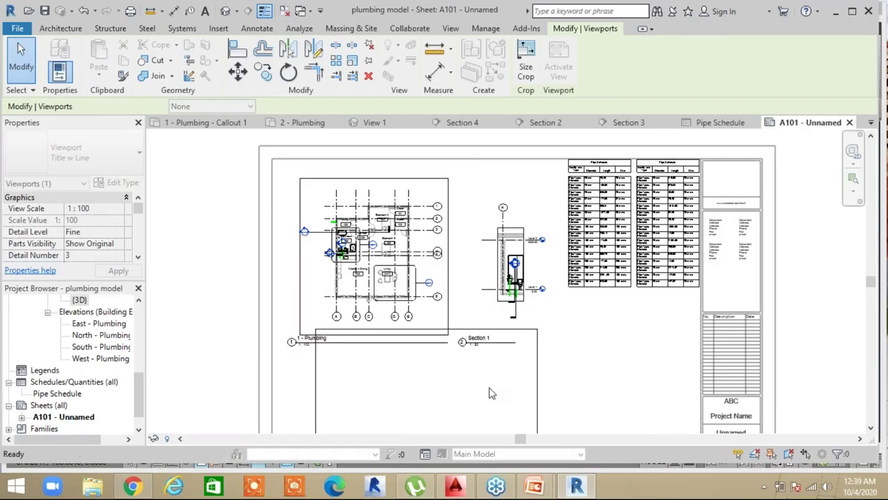
Move the {3D} viewport on sheet A101 clear of the floor plan, into the empty area below Section 1
scroll(489, 388, "down", 2)
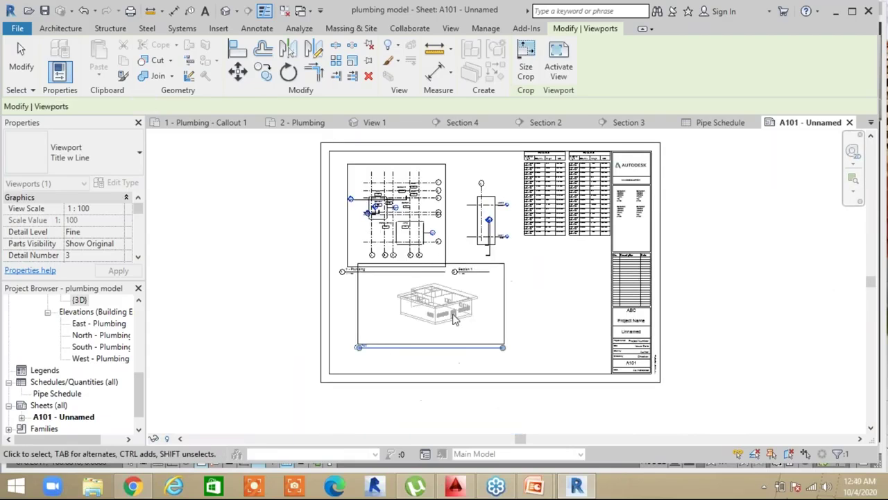
scroll(445, 315, "up", 2)
scroll(445, 315, "up", 1)
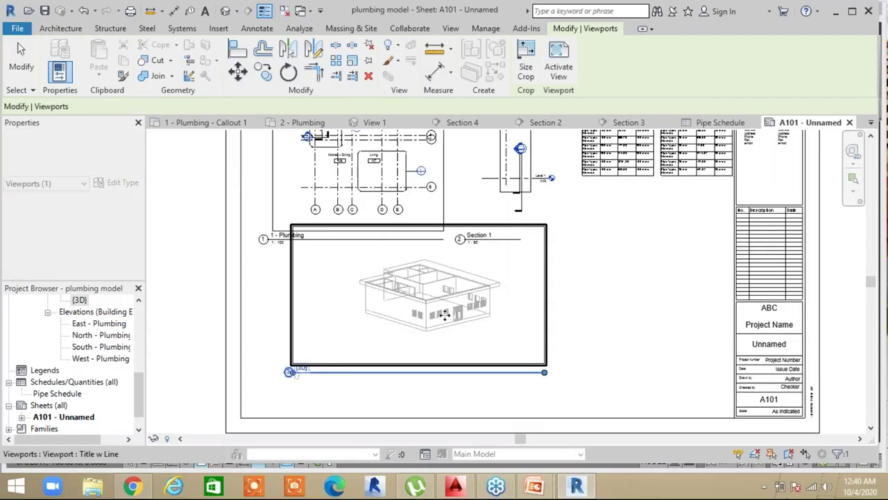
mouse_move(452, 311)
left_mouse_down()
mouse_move(543, 340)
mouse_move(545, 331)
left_mouse_up()
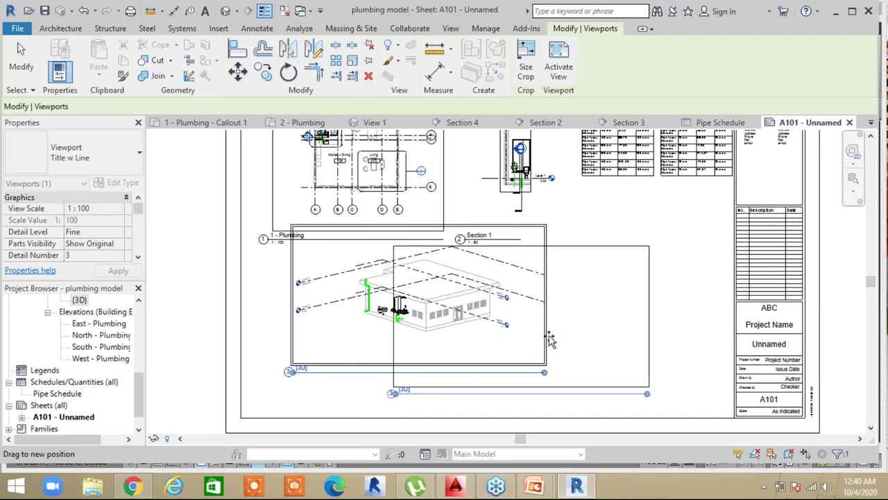
left_click(215, 284)
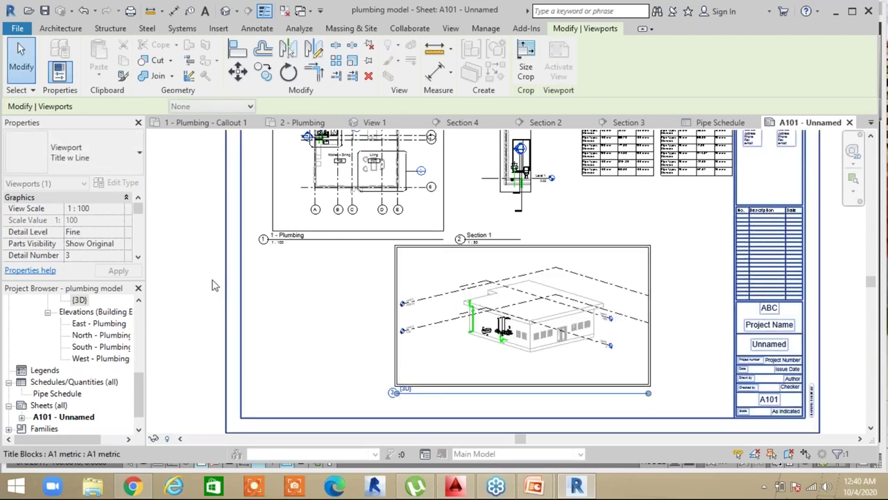
Nudge the {3D} viewport slightly down towards the sheet's lower border and check the whole sheet layout
scroll(507, 311, "down", 1)
scroll(440, 368, "up", 2)
scroll(447, 374, "down", 3)
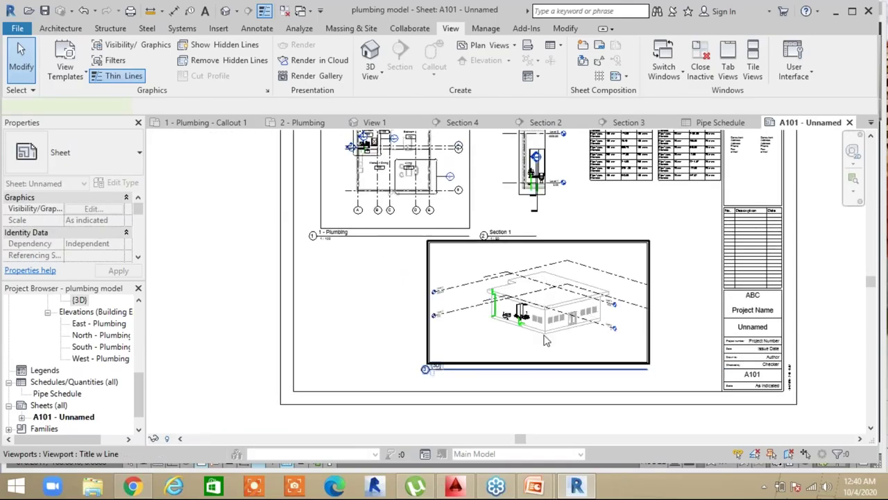
left_click(546, 340)
left_click_drag(546, 340, 546, 346)
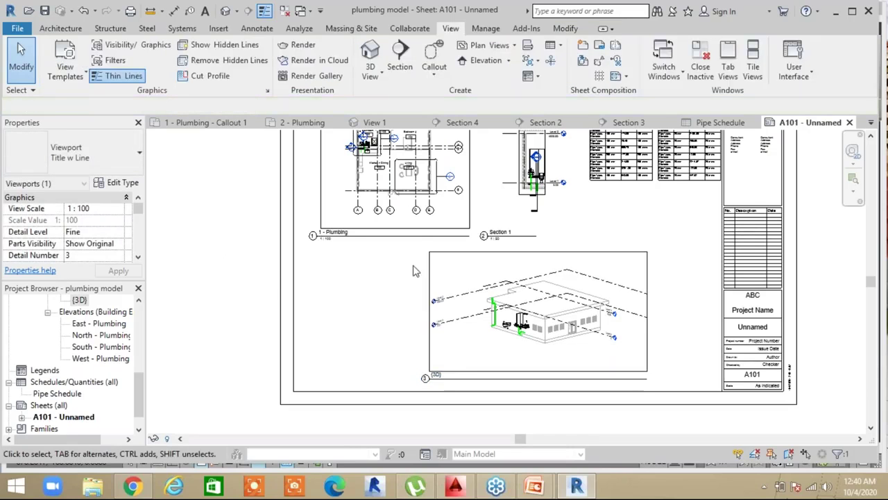
scroll(415, 270, "down", 4)
middle_click_drag(436, 314, 432, 327)
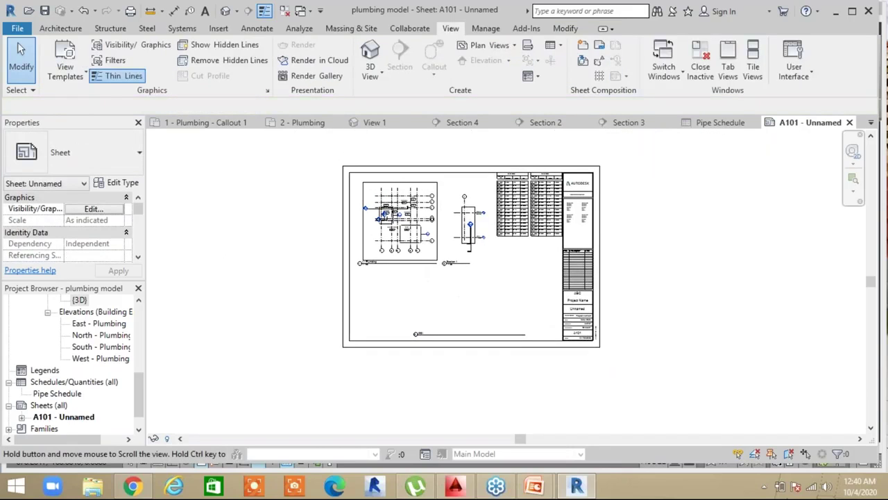
scroll(524, 354, "up", 4)
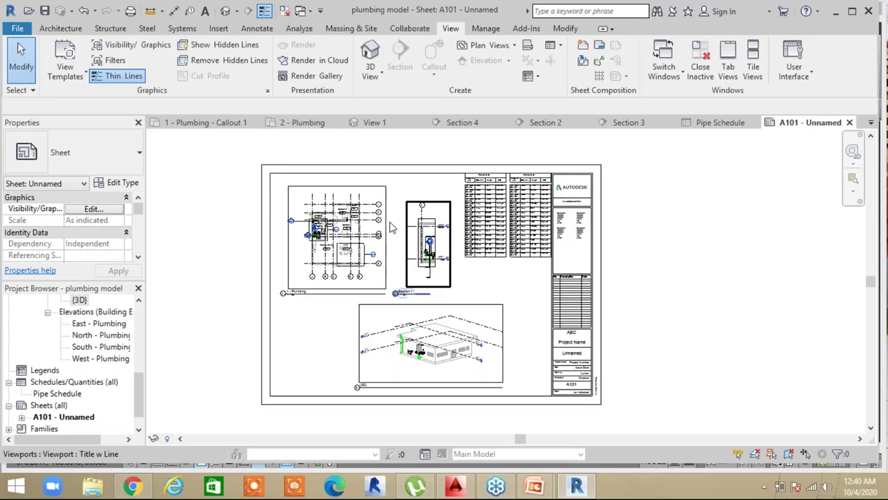
Show a print preview of sheet A101, accepting raster printing for the shaded views
left_click(18, 29)
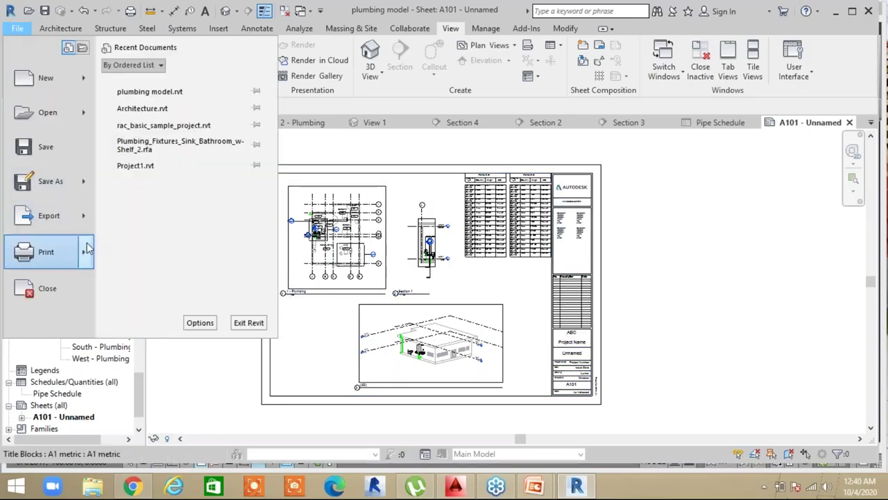
mouse_move(84, 253)
left_click(207, 142)
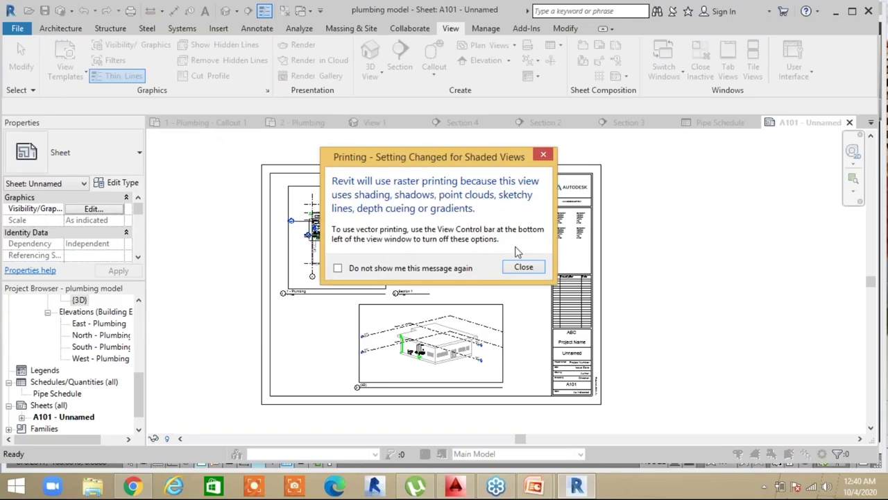
left_click(524, 266)
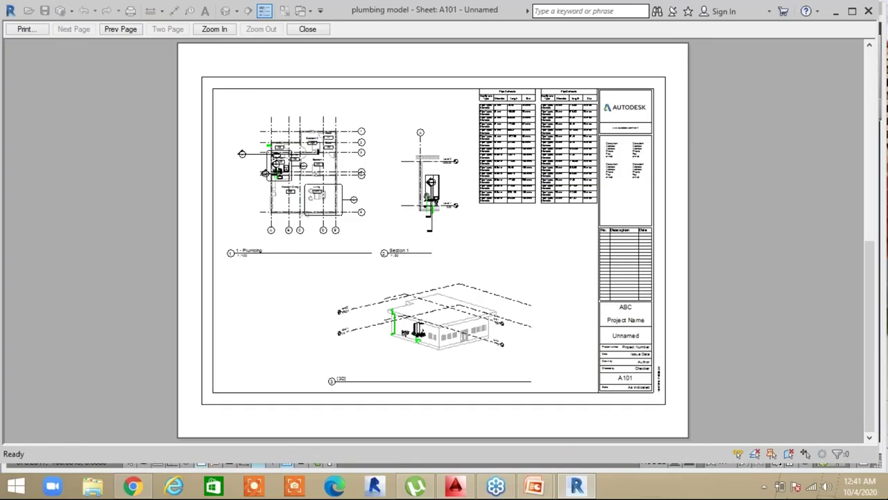
Open the print settings, accept the PDF Report Writer page properties and set the output file to plumbing model.pdf on the Desktop
left_click(24, 29)
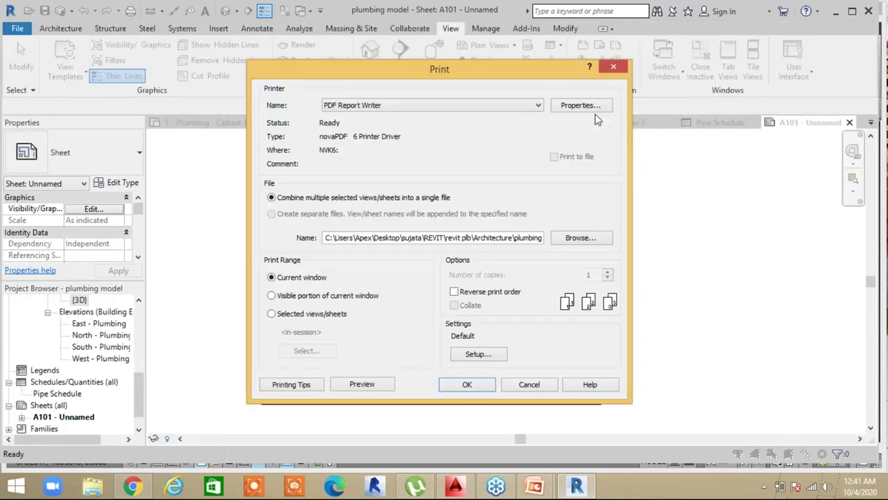
left_click(588, 108)
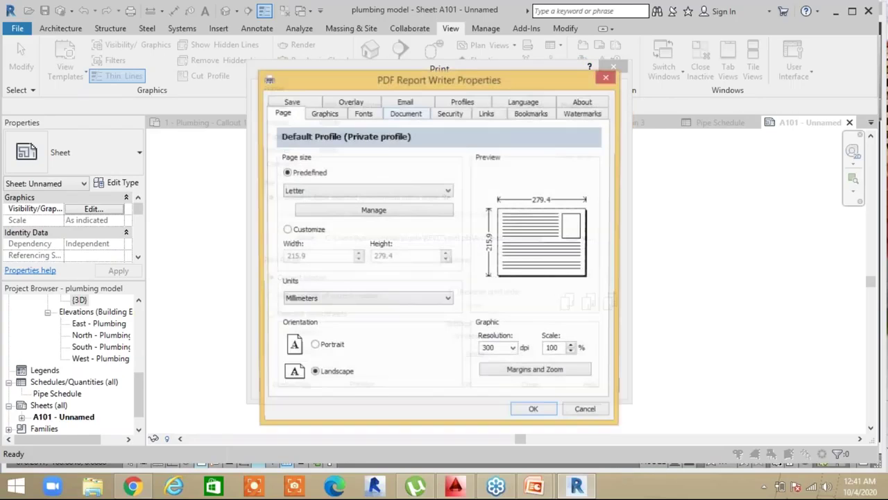
left_click(532, 414)
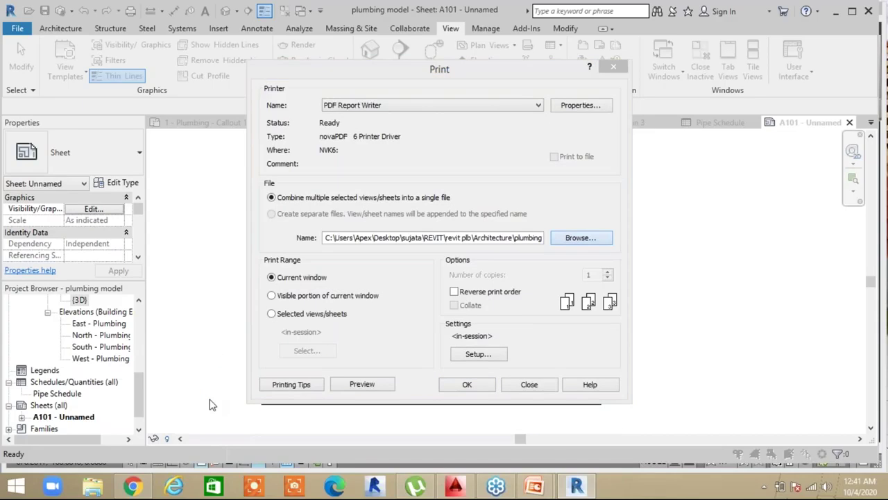
left_click(392, 336)
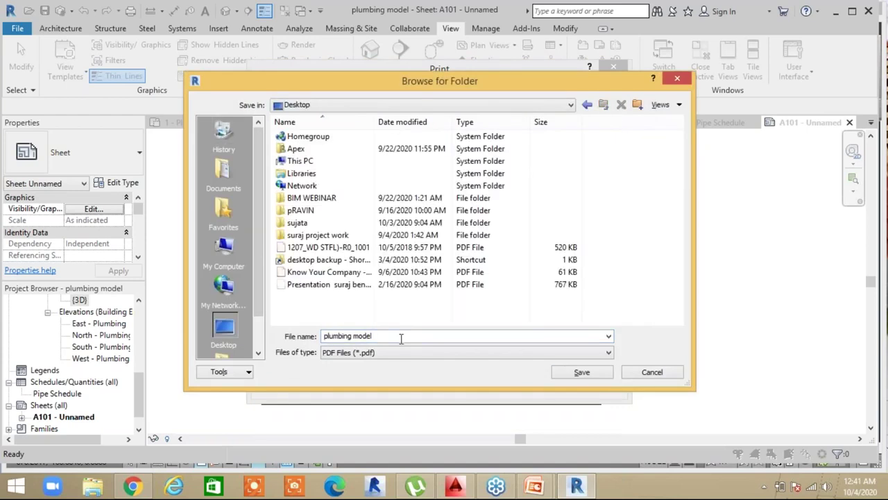
left_click(583, 373)
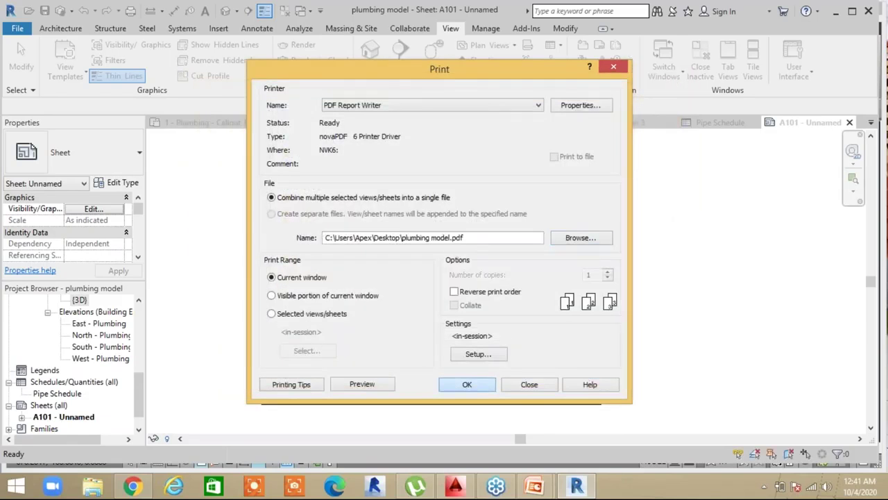
Print sheet A101 with raster printing and save it as plumbing model.pdf on the Desktop
key("Return")
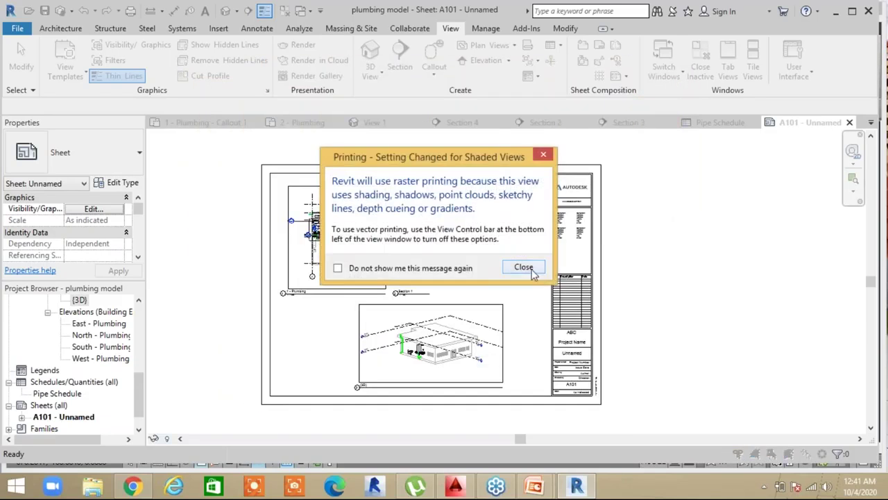
left_click(535, 270)
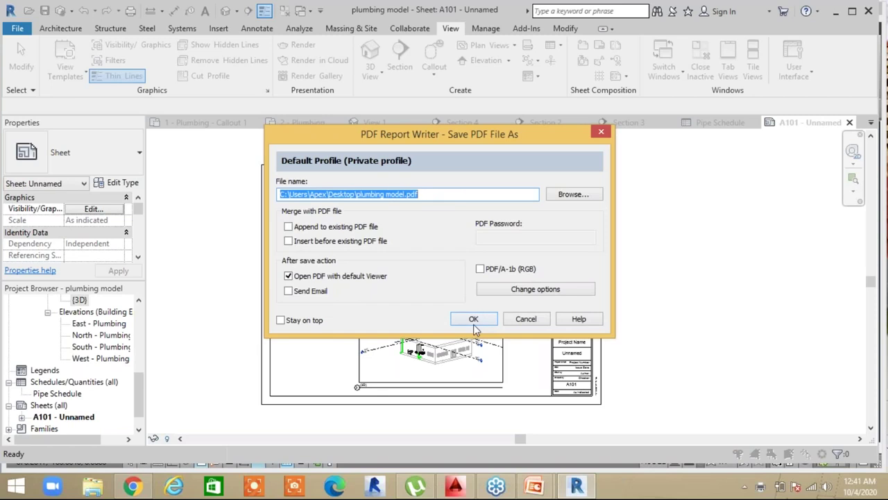
left_click(473, 321)
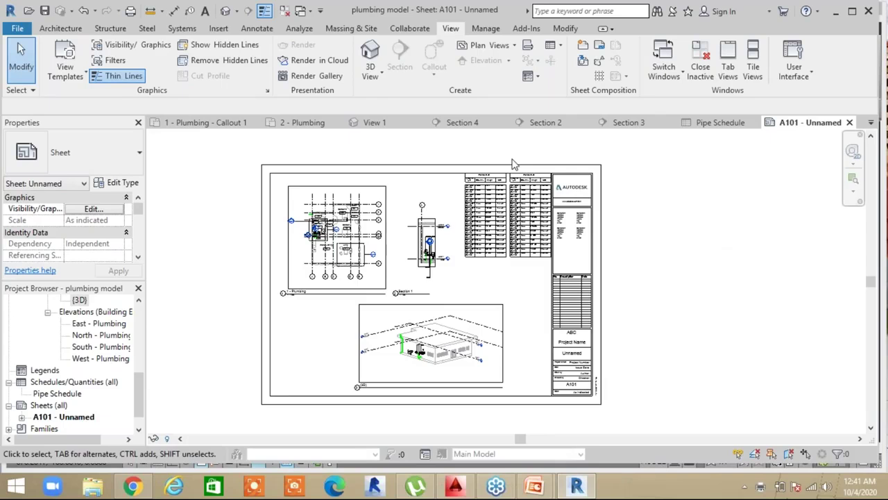
Switch to the Windows desktop and open the plumbing model PDF
left_click(837, 14)
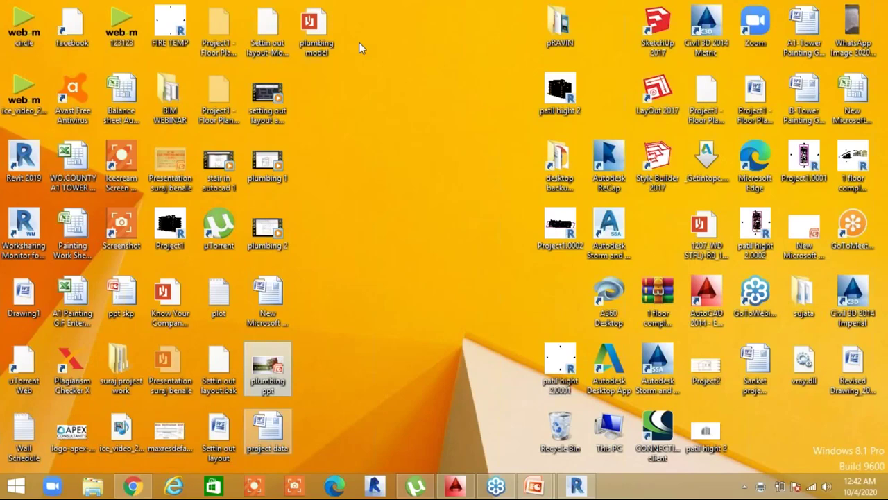
double_click(320, 32)
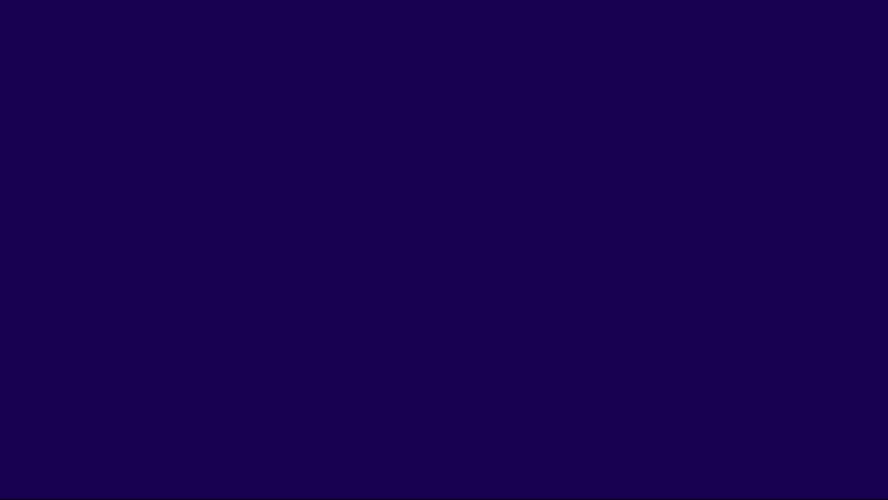